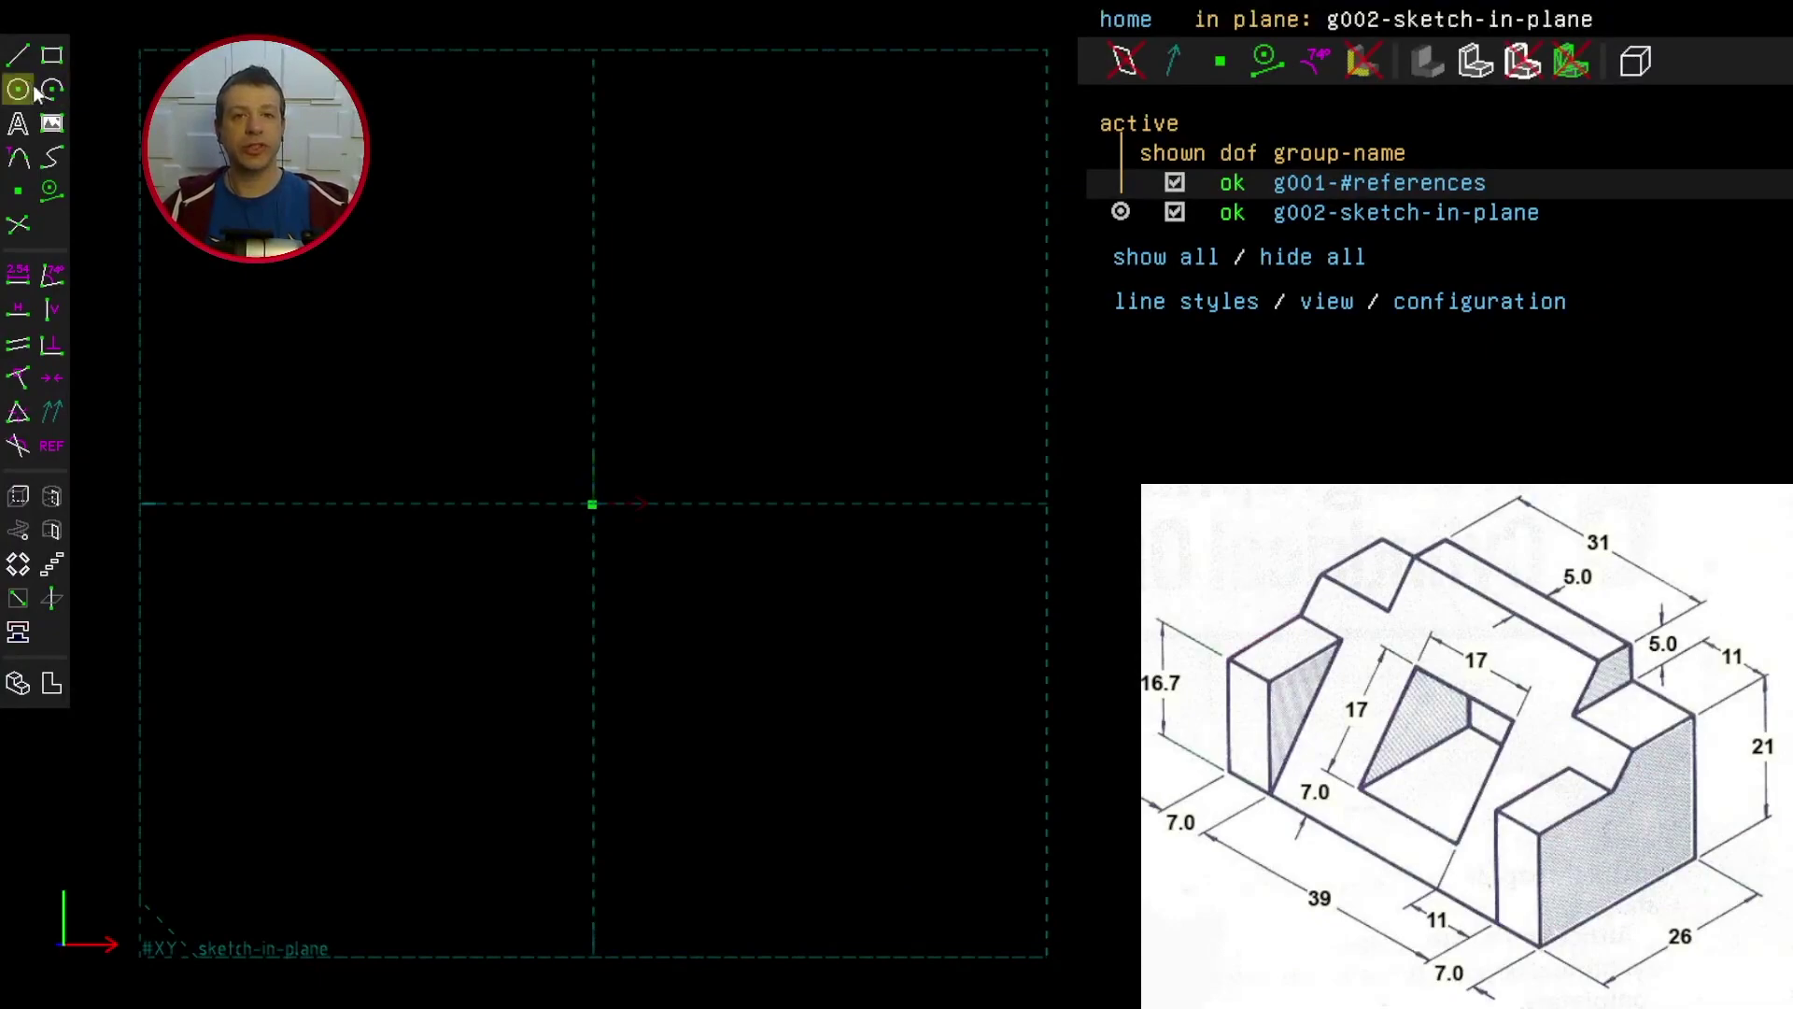
Step: Pick the Line Segment tool in the empty XY sketch group
{"action": "left_click", "coordinate": [18, 58]}
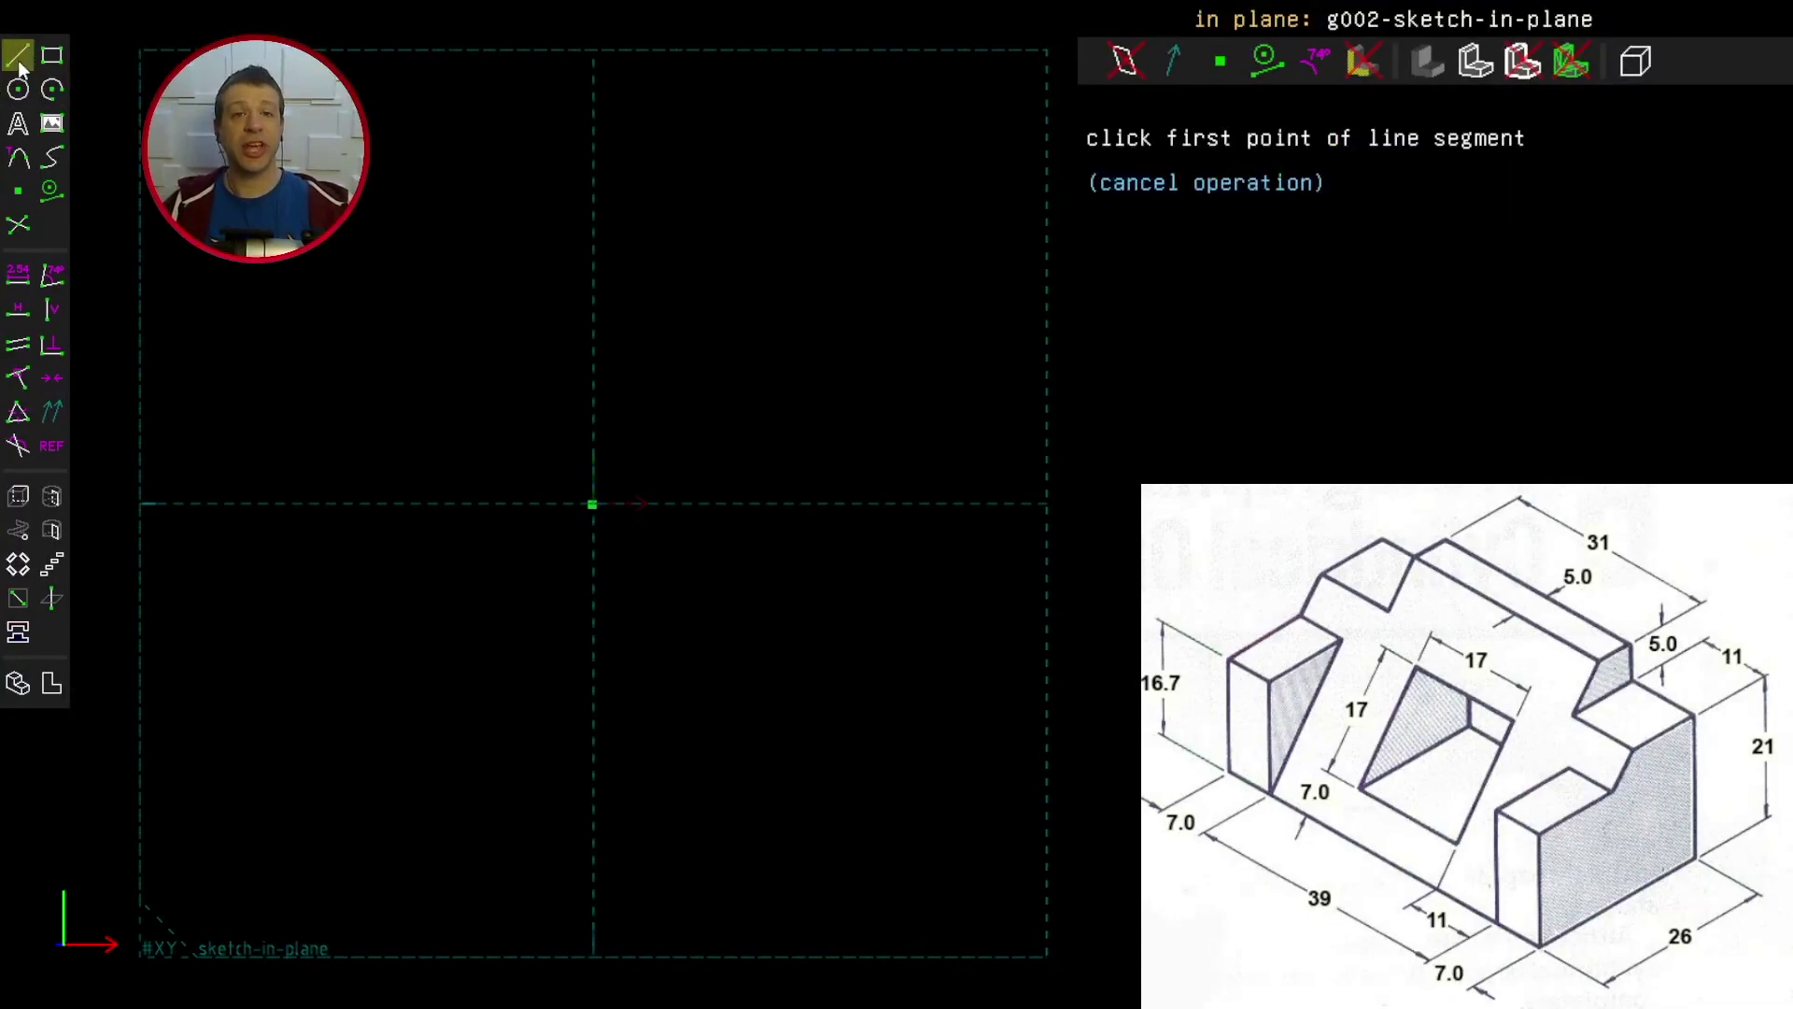
Step: Draw the profile outline, making the upper-left edge horizontal and the right edge vertical
{"action": "left_click", "coordinate": [385, 323]}
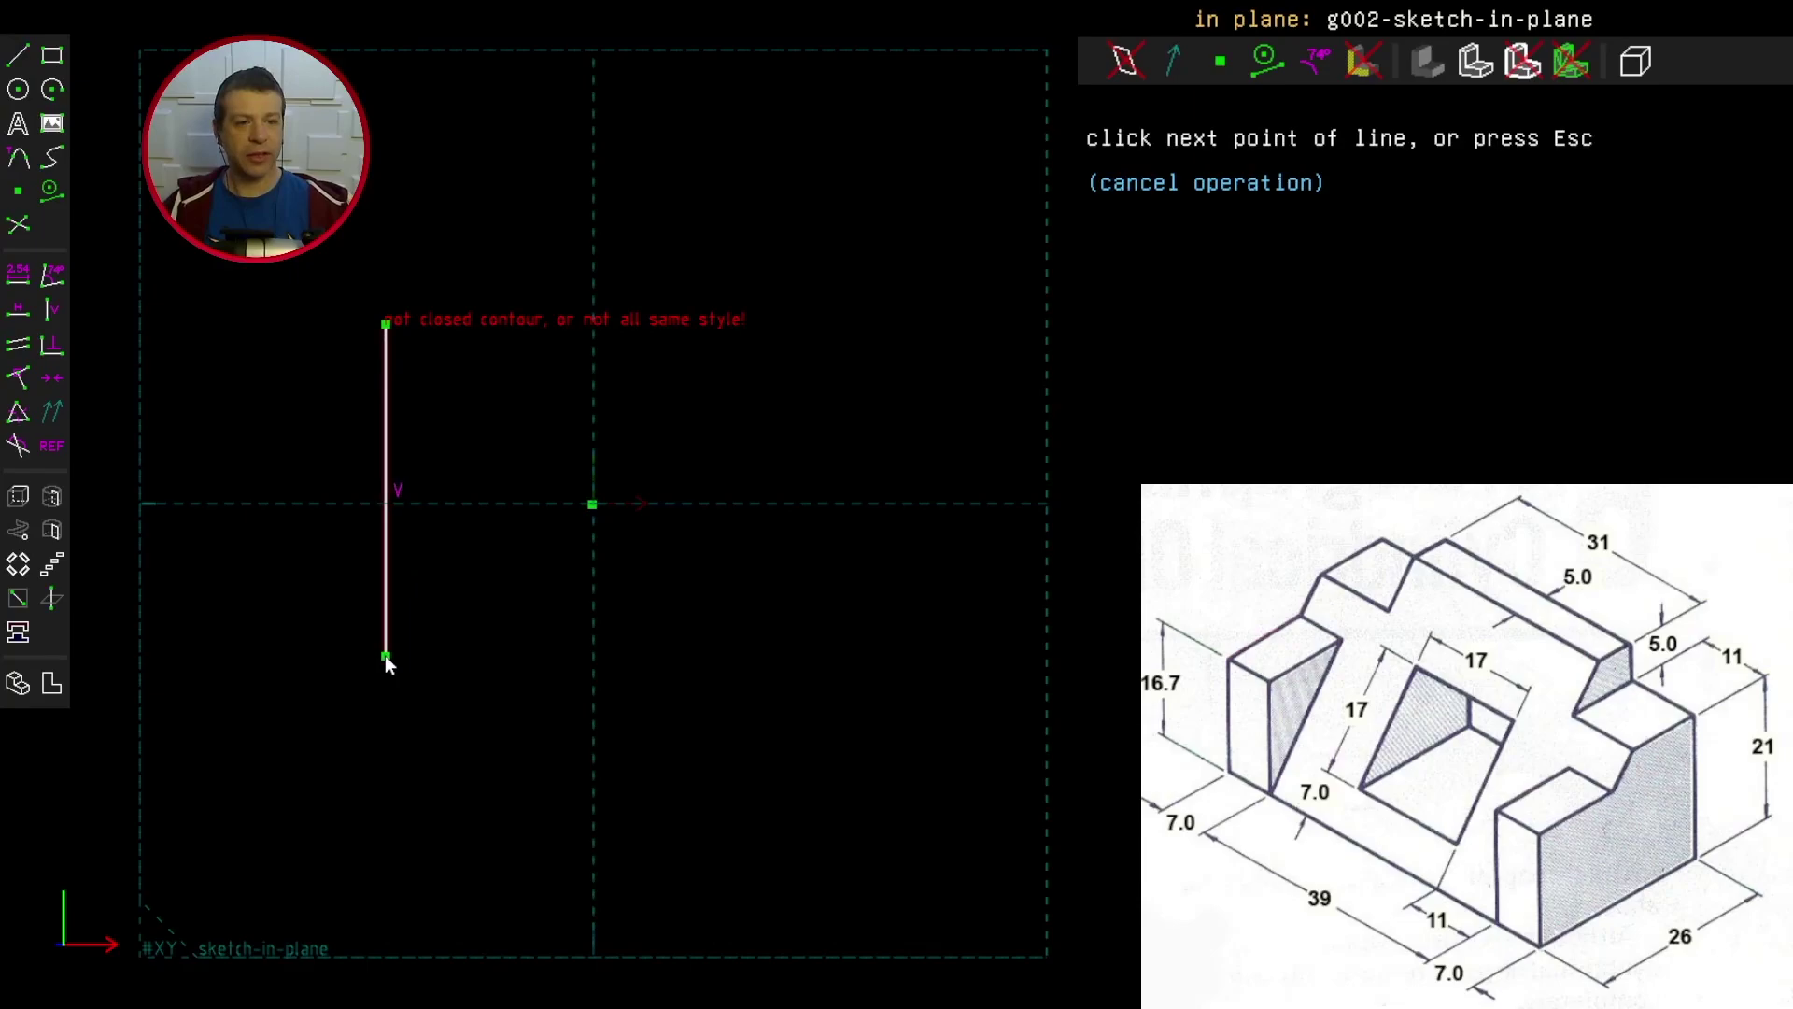
{"action": "left_click", "coordinate": [385, 654]}
{"action": "left_click", "coordinate": [958, 659]}
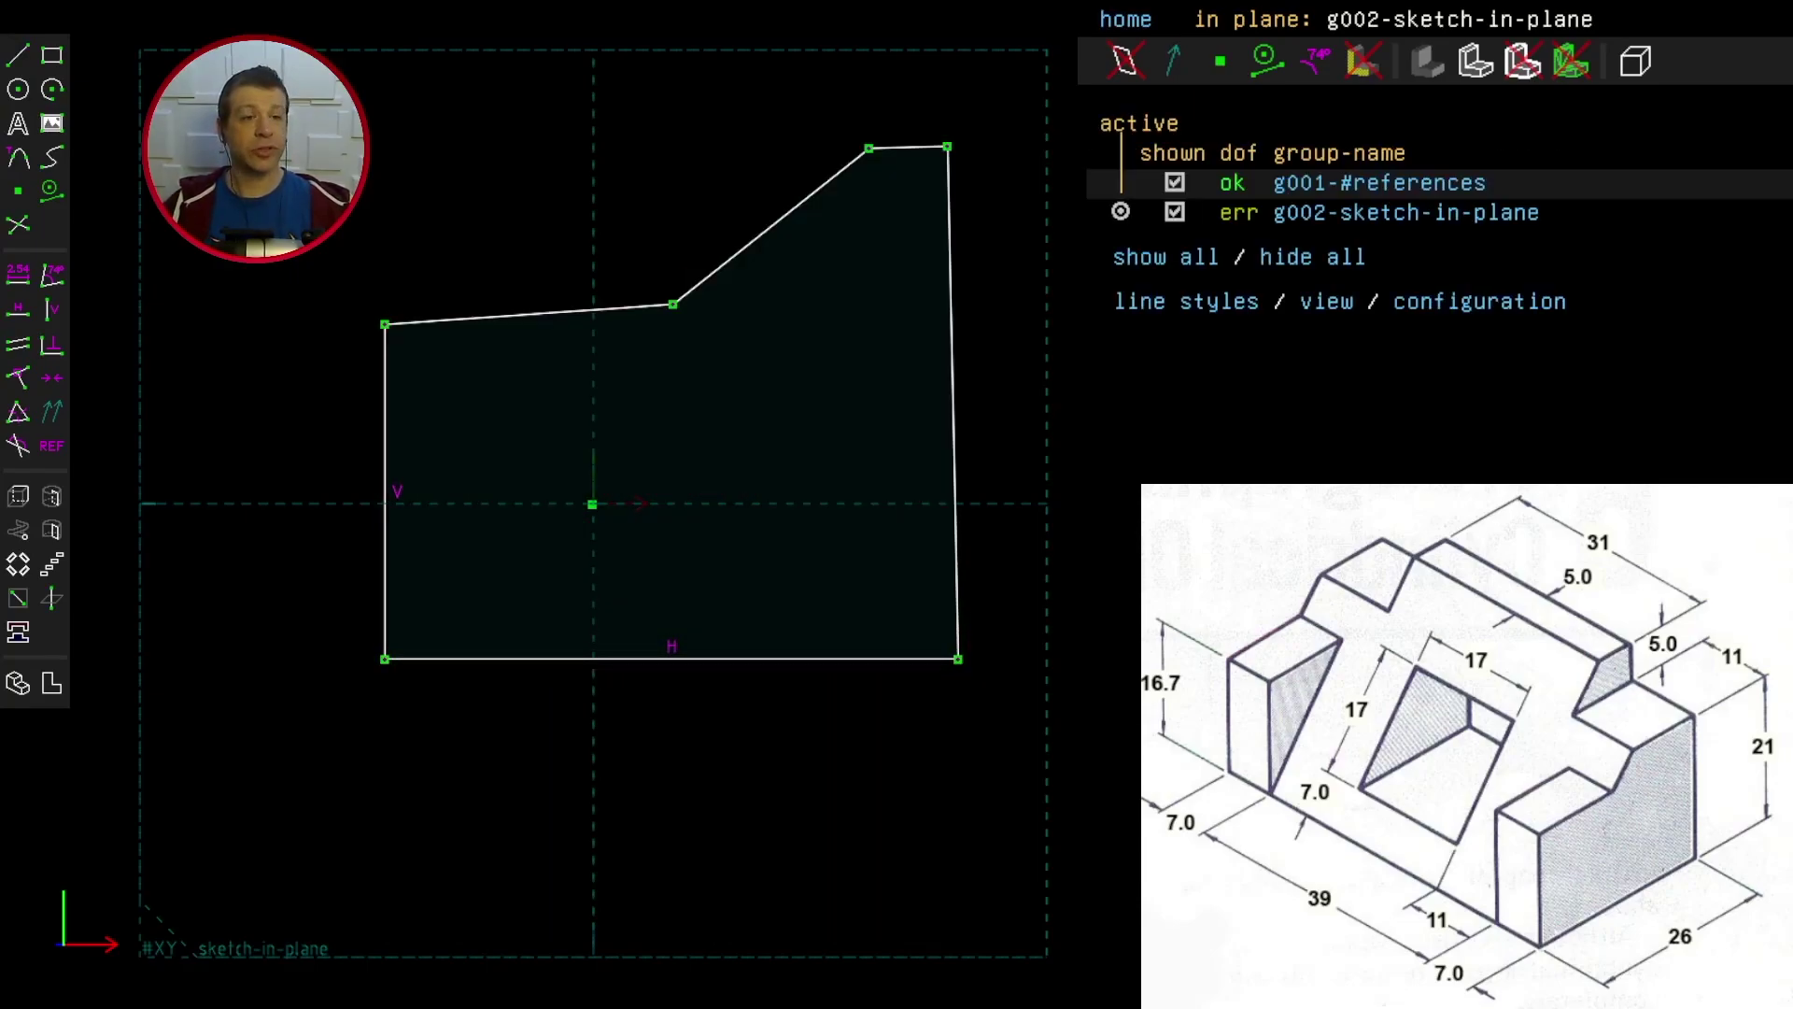
{"action": "left_click", "coordinate": [559, 308]}
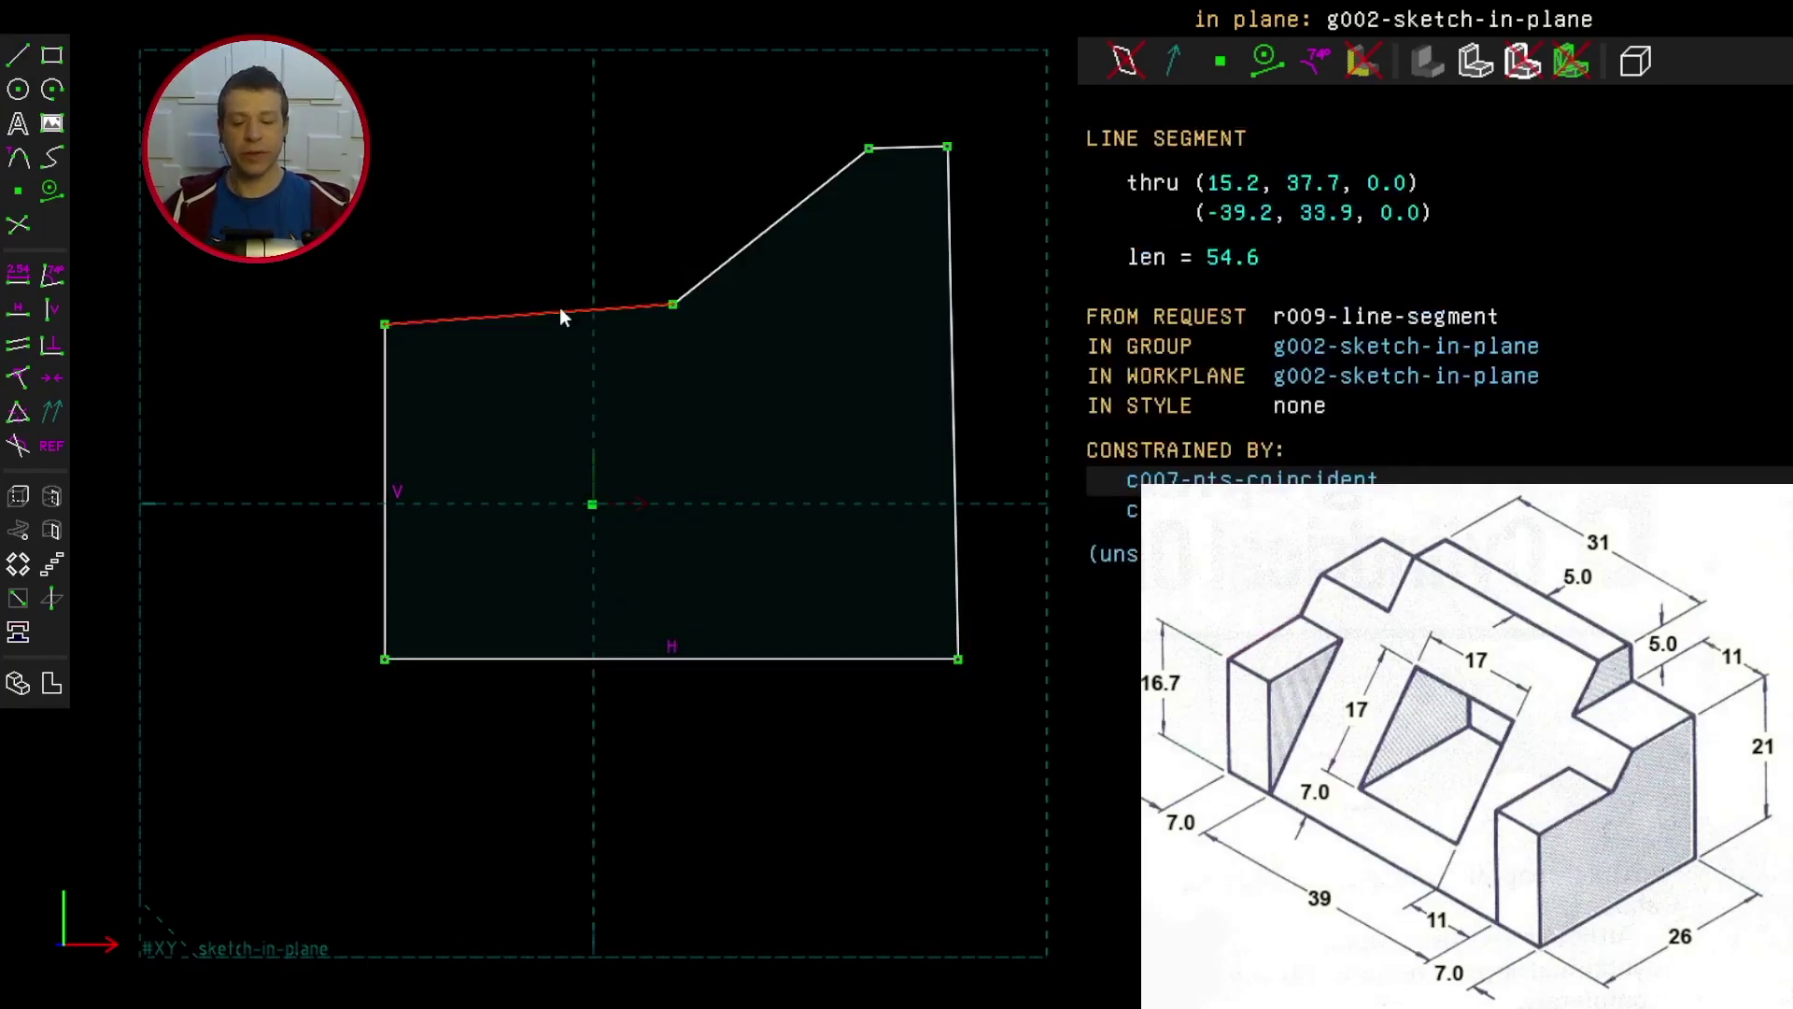
{"action": "key", "text": "h"}
{"action": "left_click", "coordinate": [956, 377]}
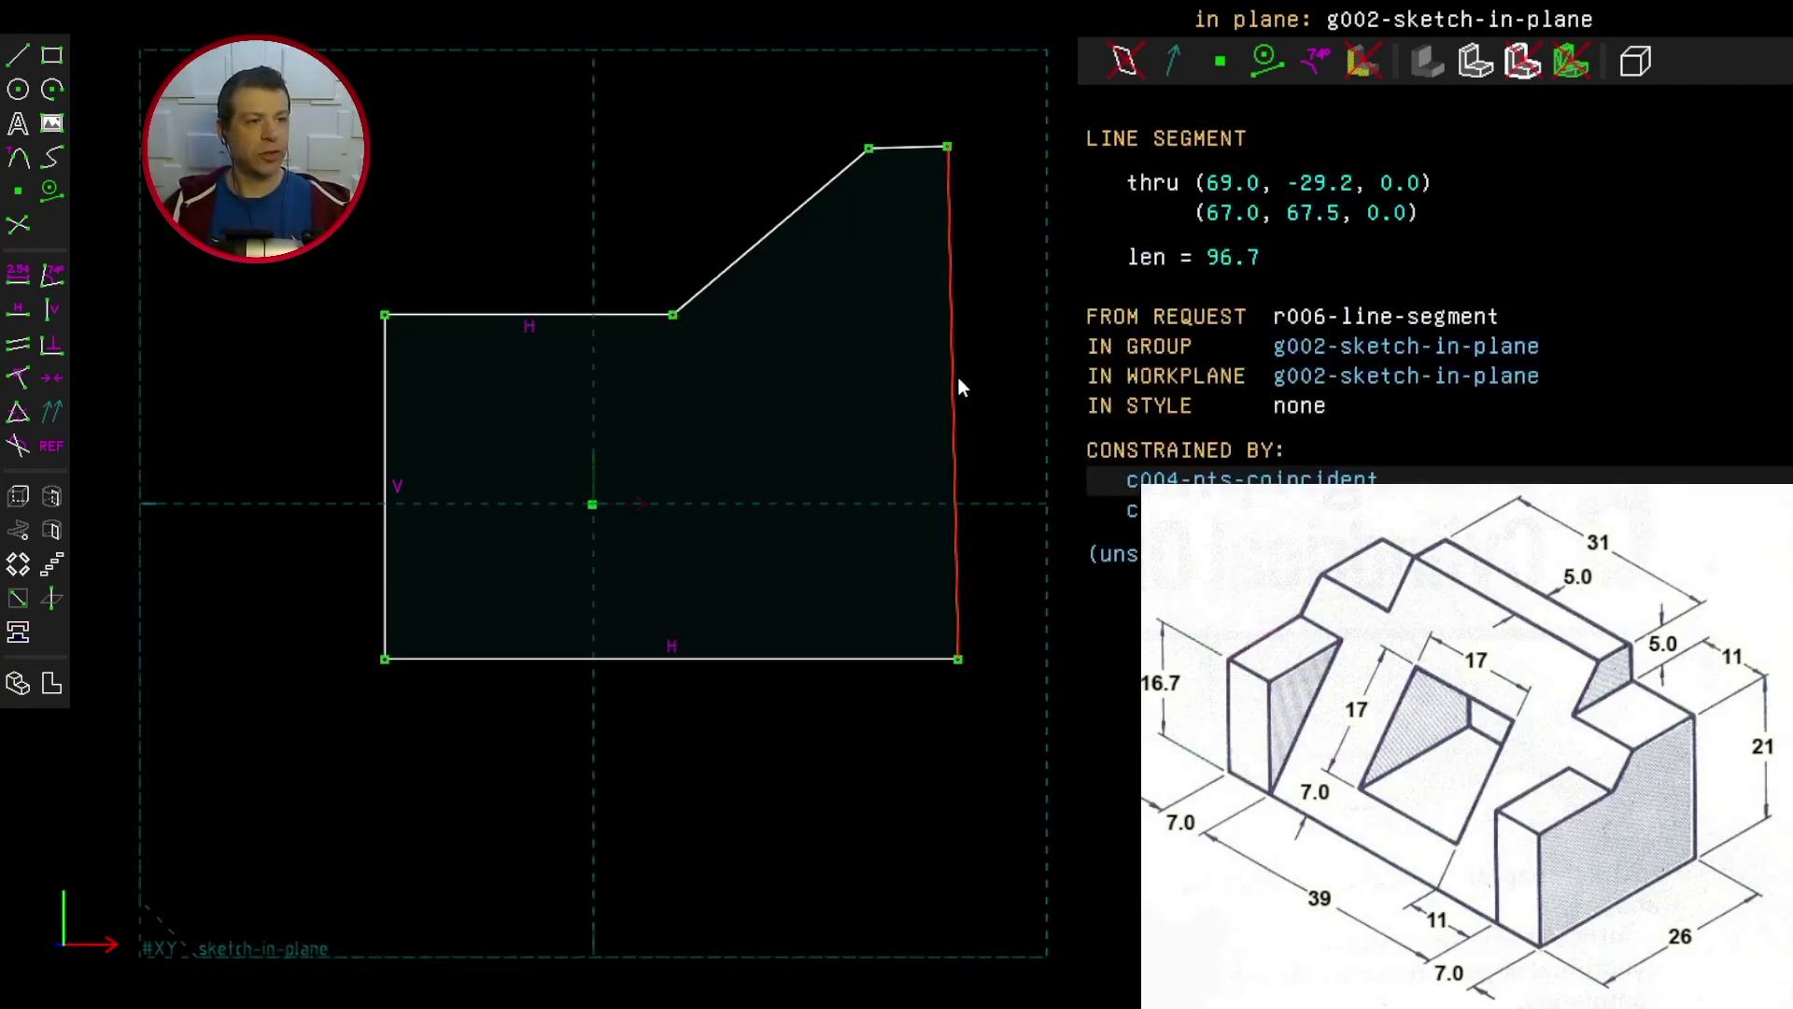
{"action": "key", "text": "v"}
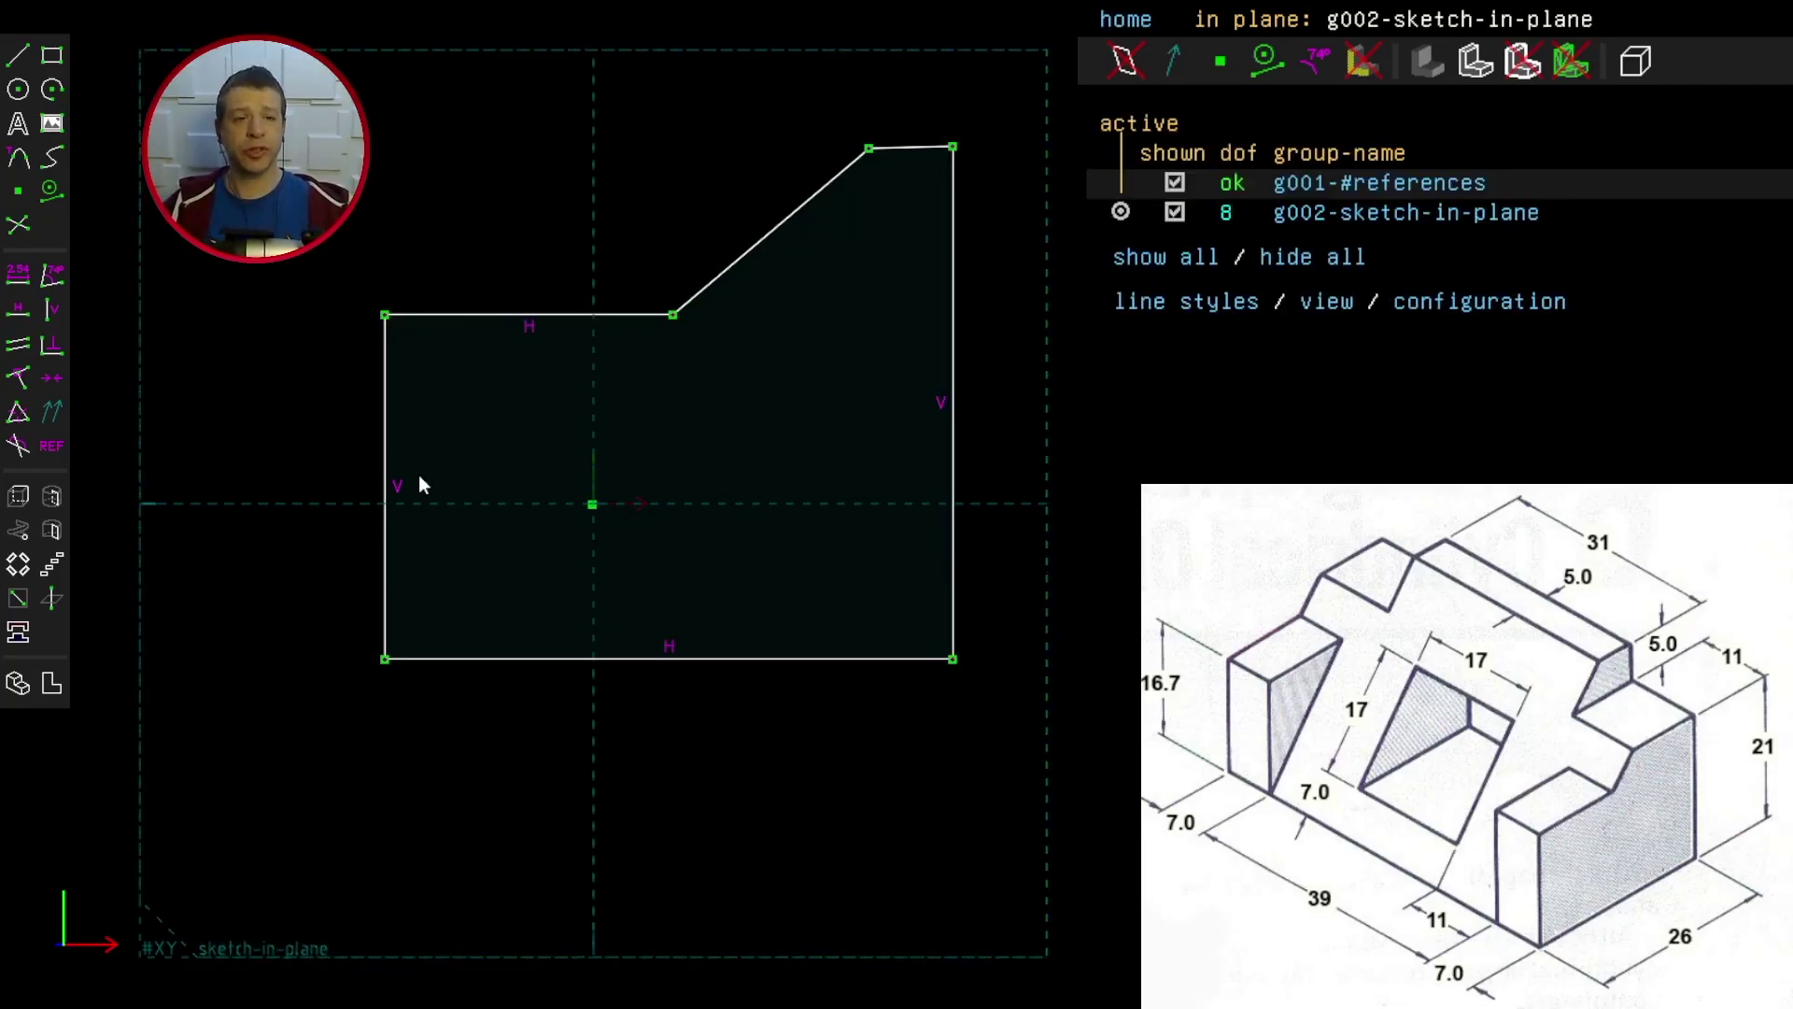
Step: Dimension the bottom edge to 26, reshape a corner and make the top-right edge horizontal
{"action": "left_click", "coordinate": [608, 667]}
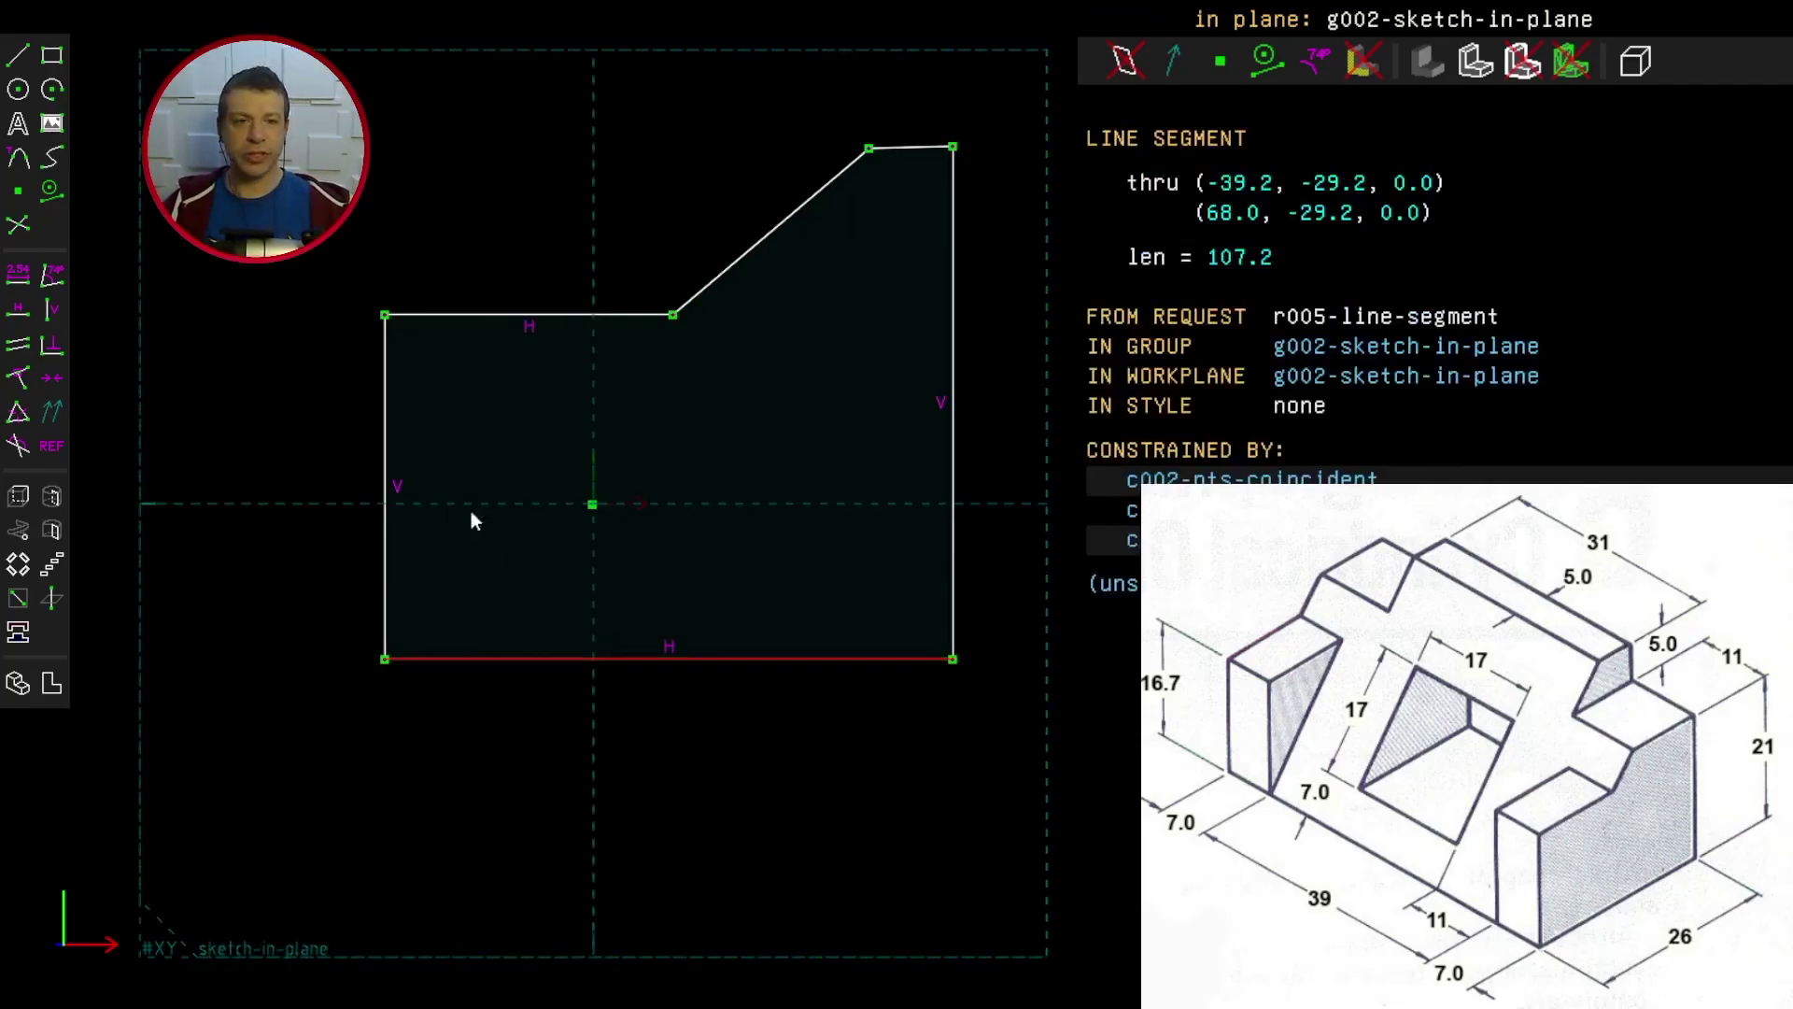
{"action": "left_click", "coordinate": [18, 276]}
{"action": "type", "text": "26"}
{"action": "key", "text": "Return"}
{"action": "mouse_move", "coordinate": [859, 152]}
{"action": "left_mouse_down"}
{"action": "mouse_move", "coordinate": [781, 319]}
{"action": "mouse_move", "coordinate": [729, 220]}
{"action": "mouse_move", "coordinate": [696, 273]}
{"action": "left_mouse_up"}
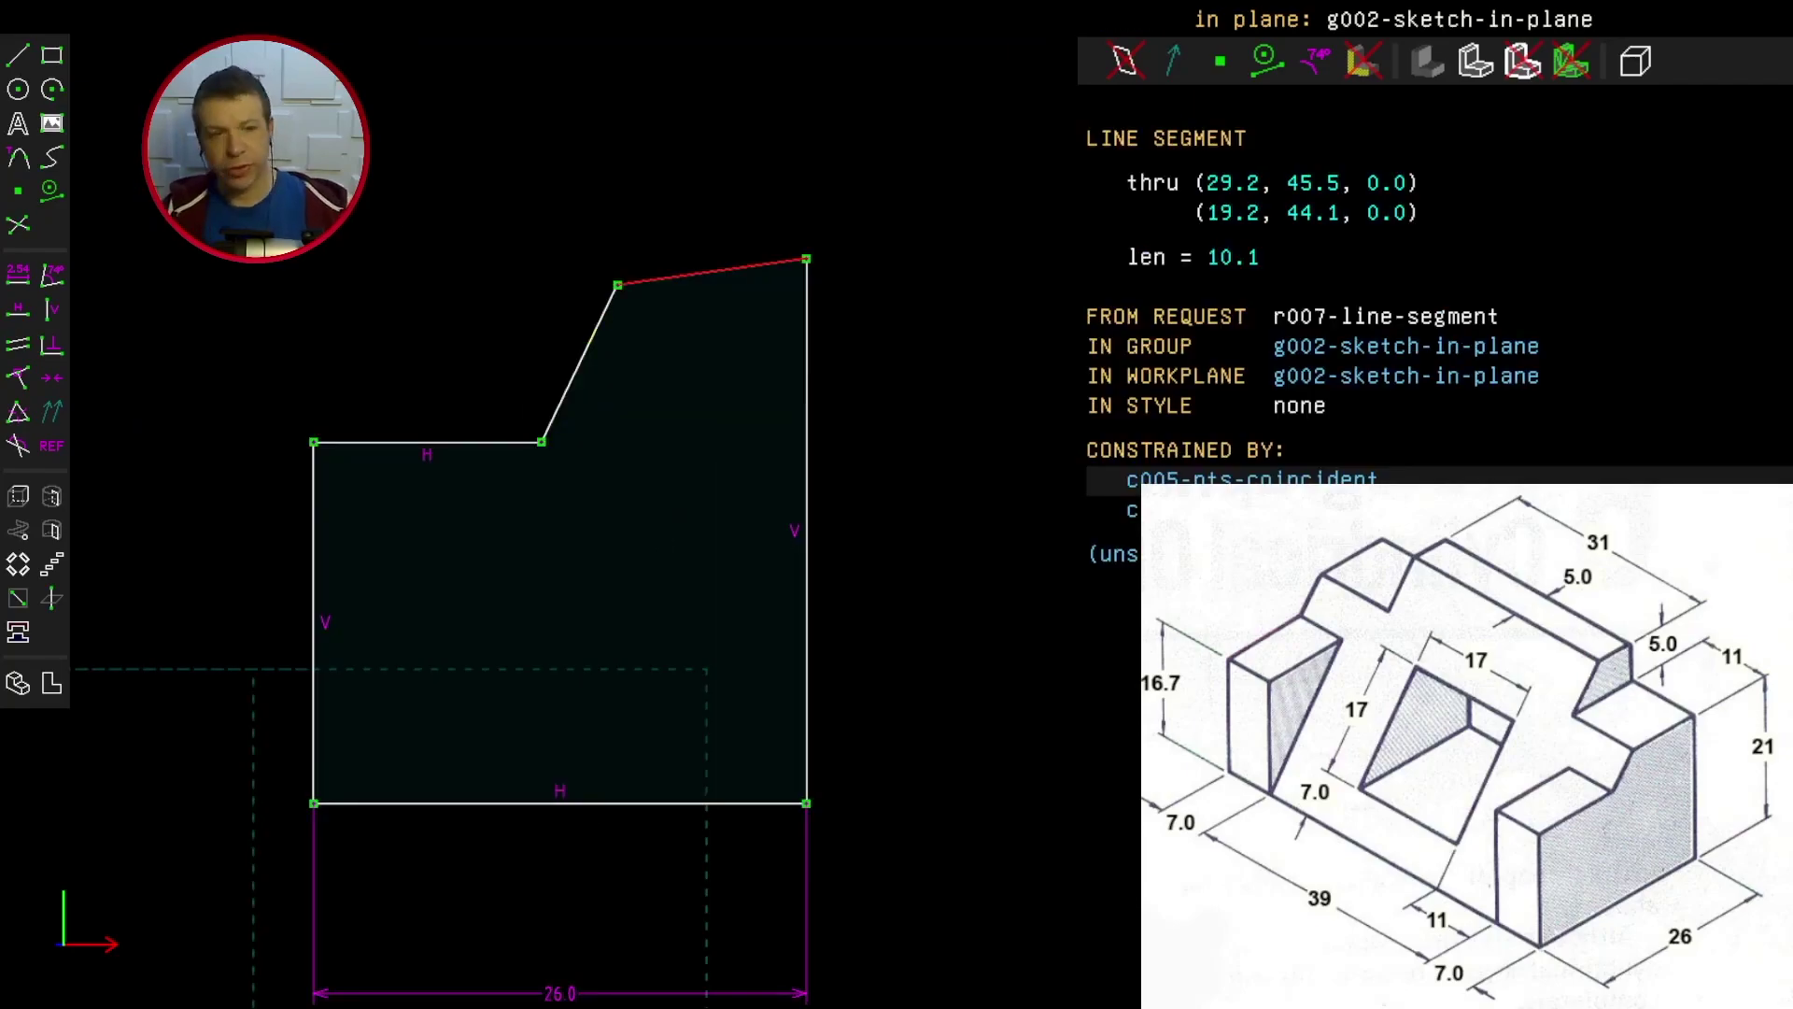
{"action": "left_click", "coordinate": [20, 310]}
{"action": "scroll", "coordinate": [579, 708], "scroll_direction": "down", "scroll_amount": 2}
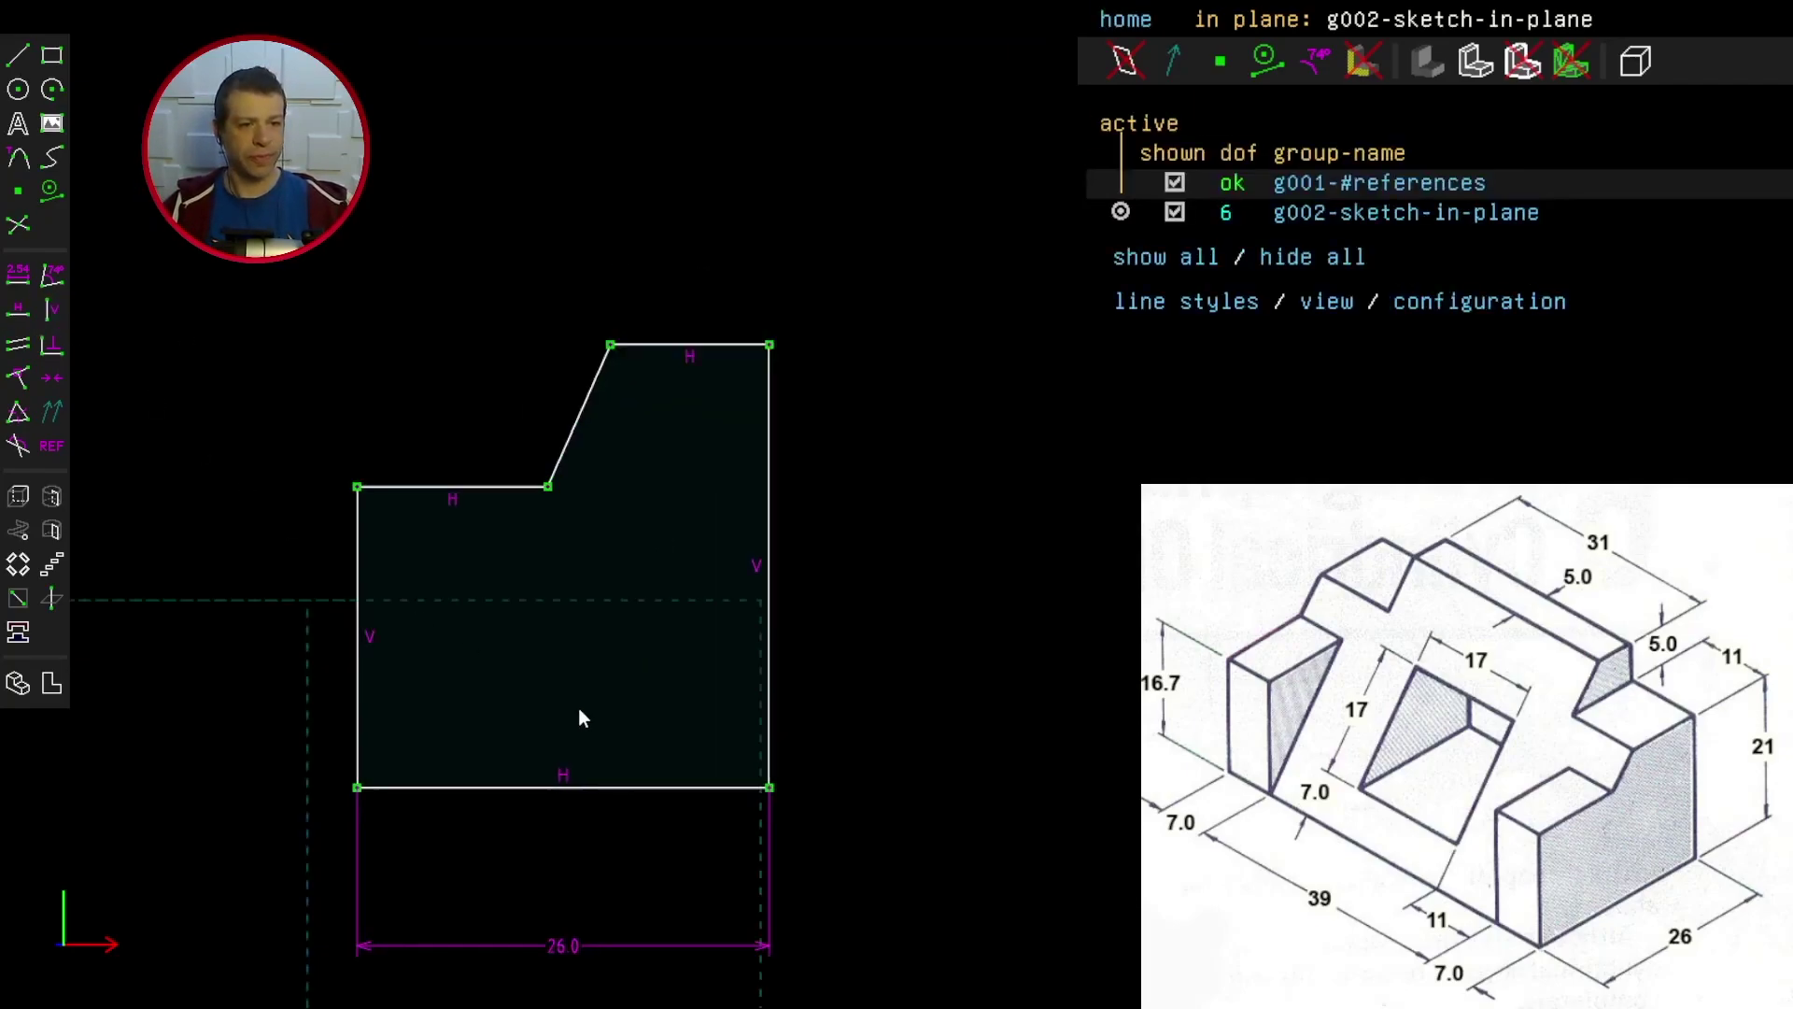
Step: Dimension the right edge to 26 and the left edge to 16.7
{"action": "left_click", "coordinate": [738, 513]}
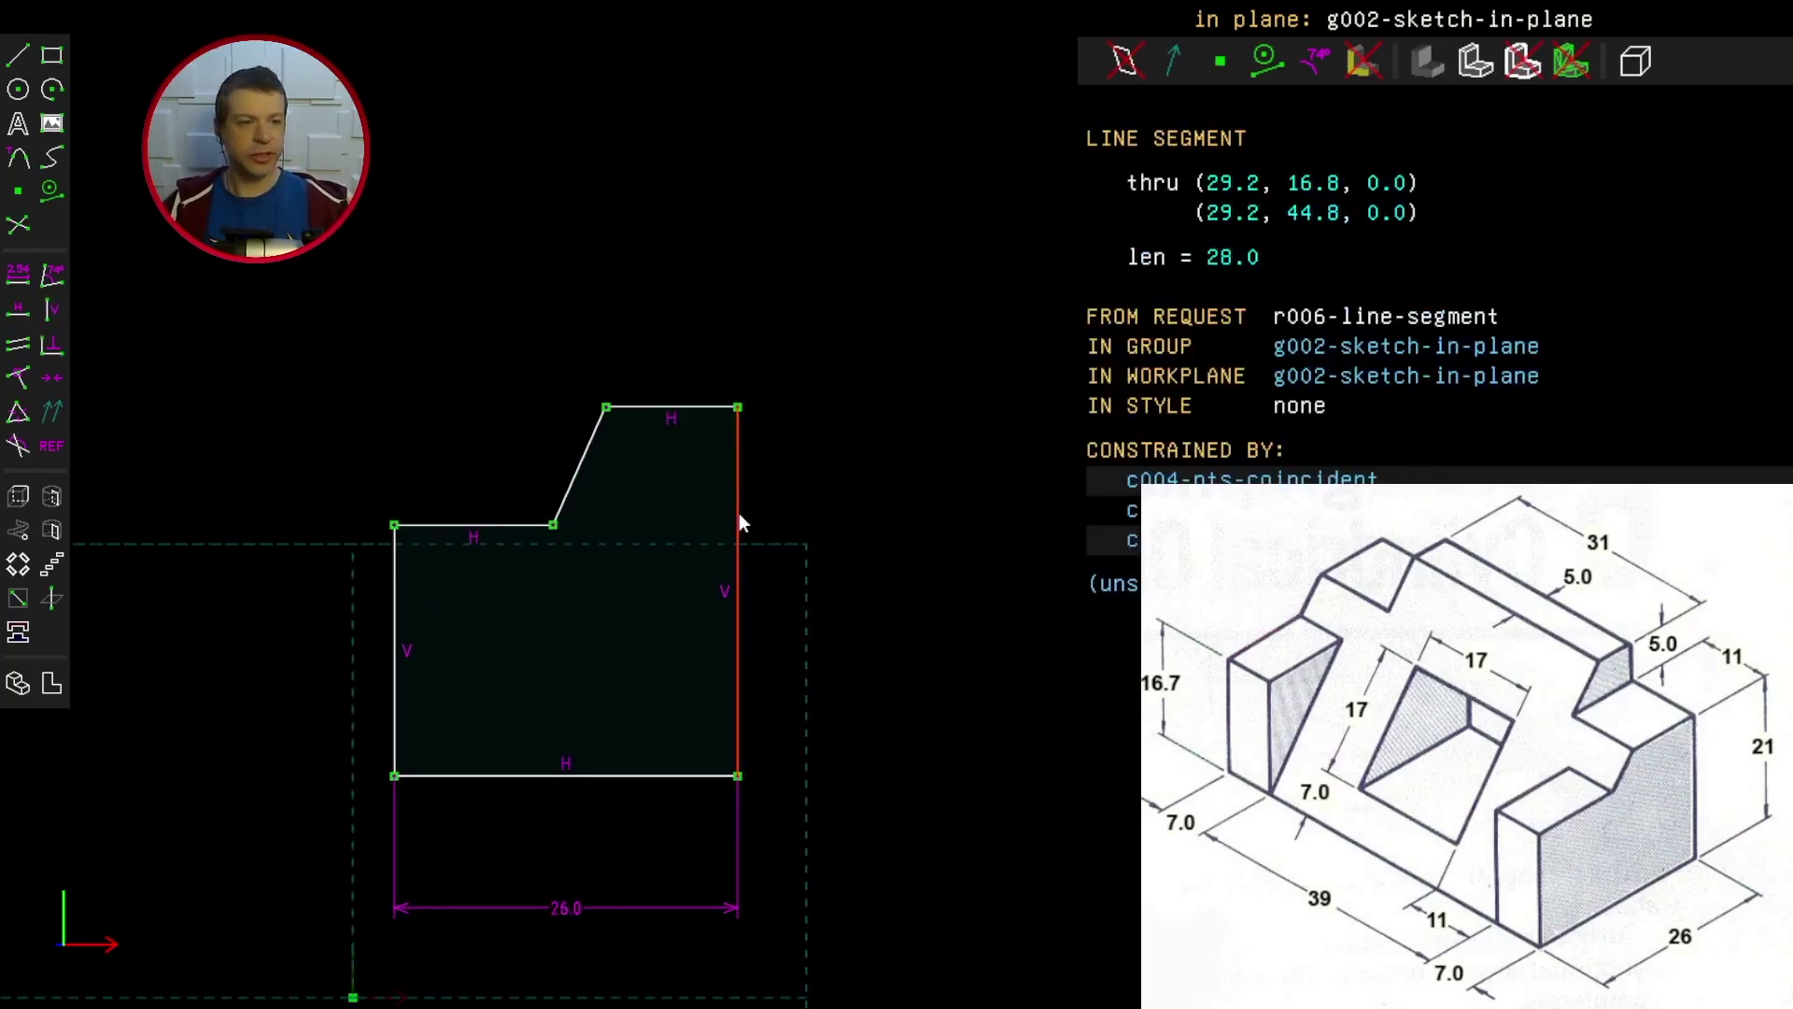
{"action": "left_click", "coordinate": [19, 277]}
{"action": "type", "text": "26"}
{"action": "key", "text": "Return"}
{"action": "left_click", "coordinate": [392, 613]}
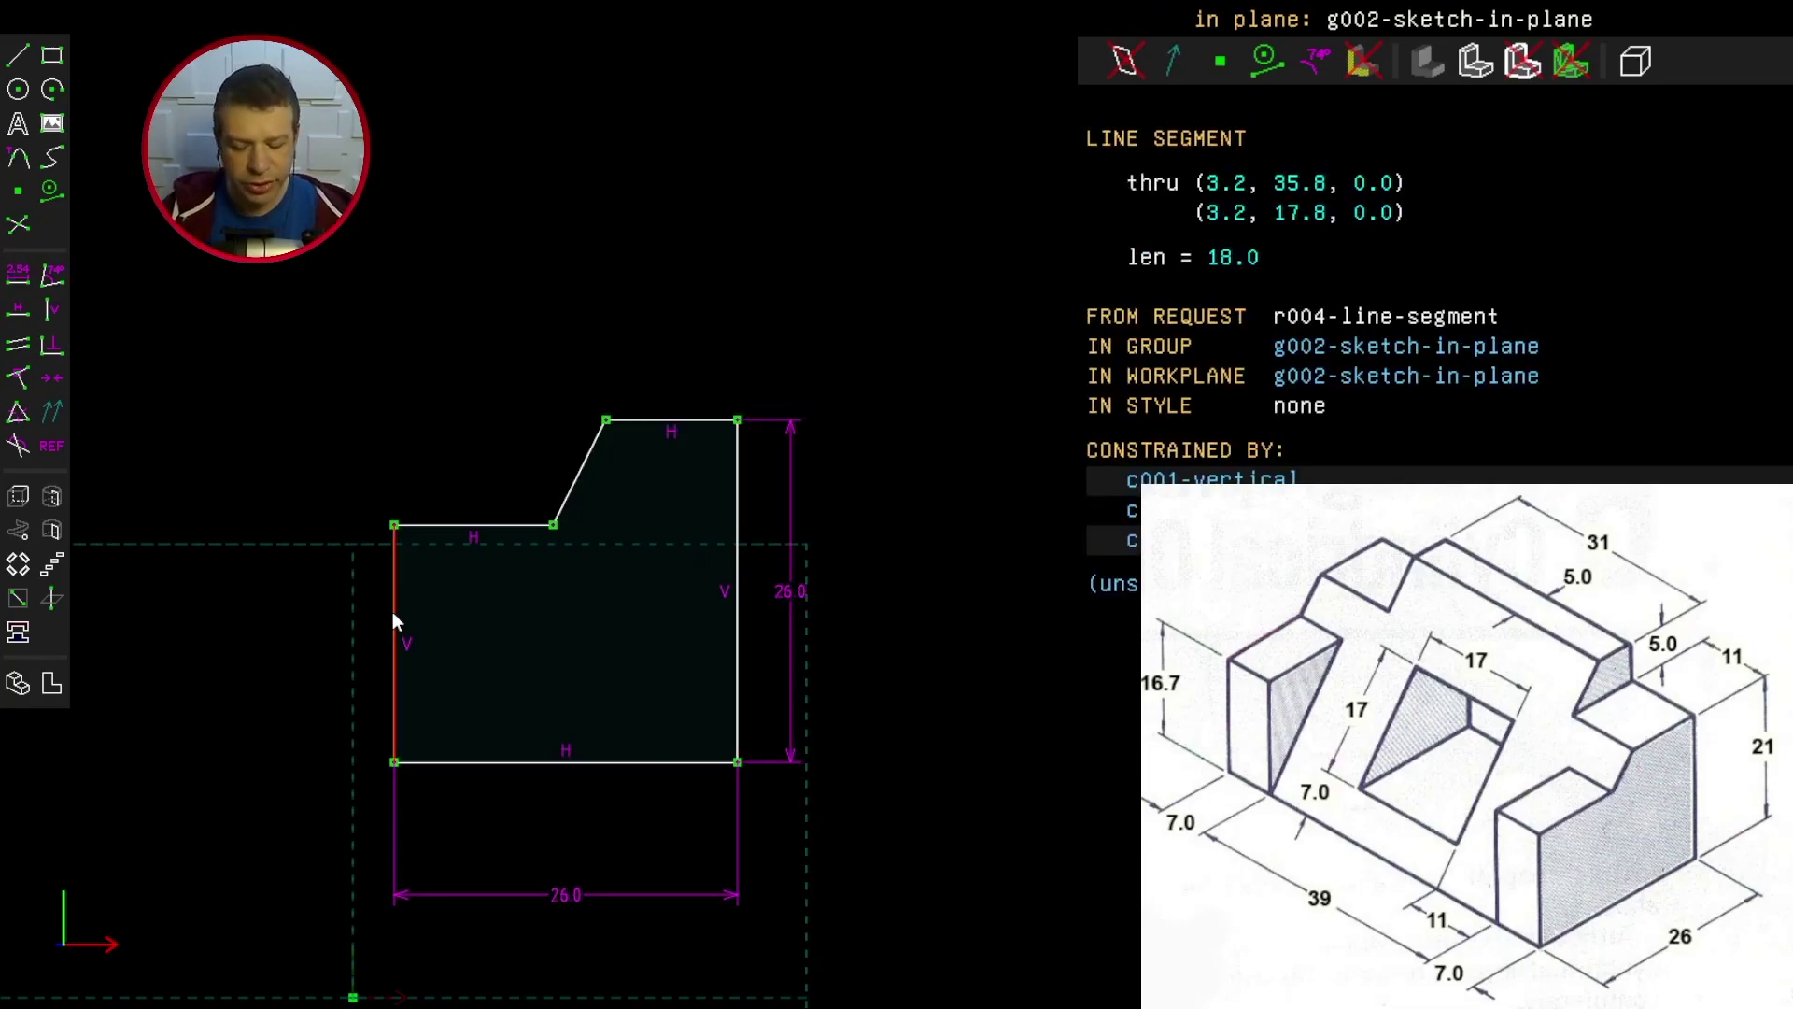
{"action": "type", "text": "d16.7"}
{"action": "key", "text": "Return"}
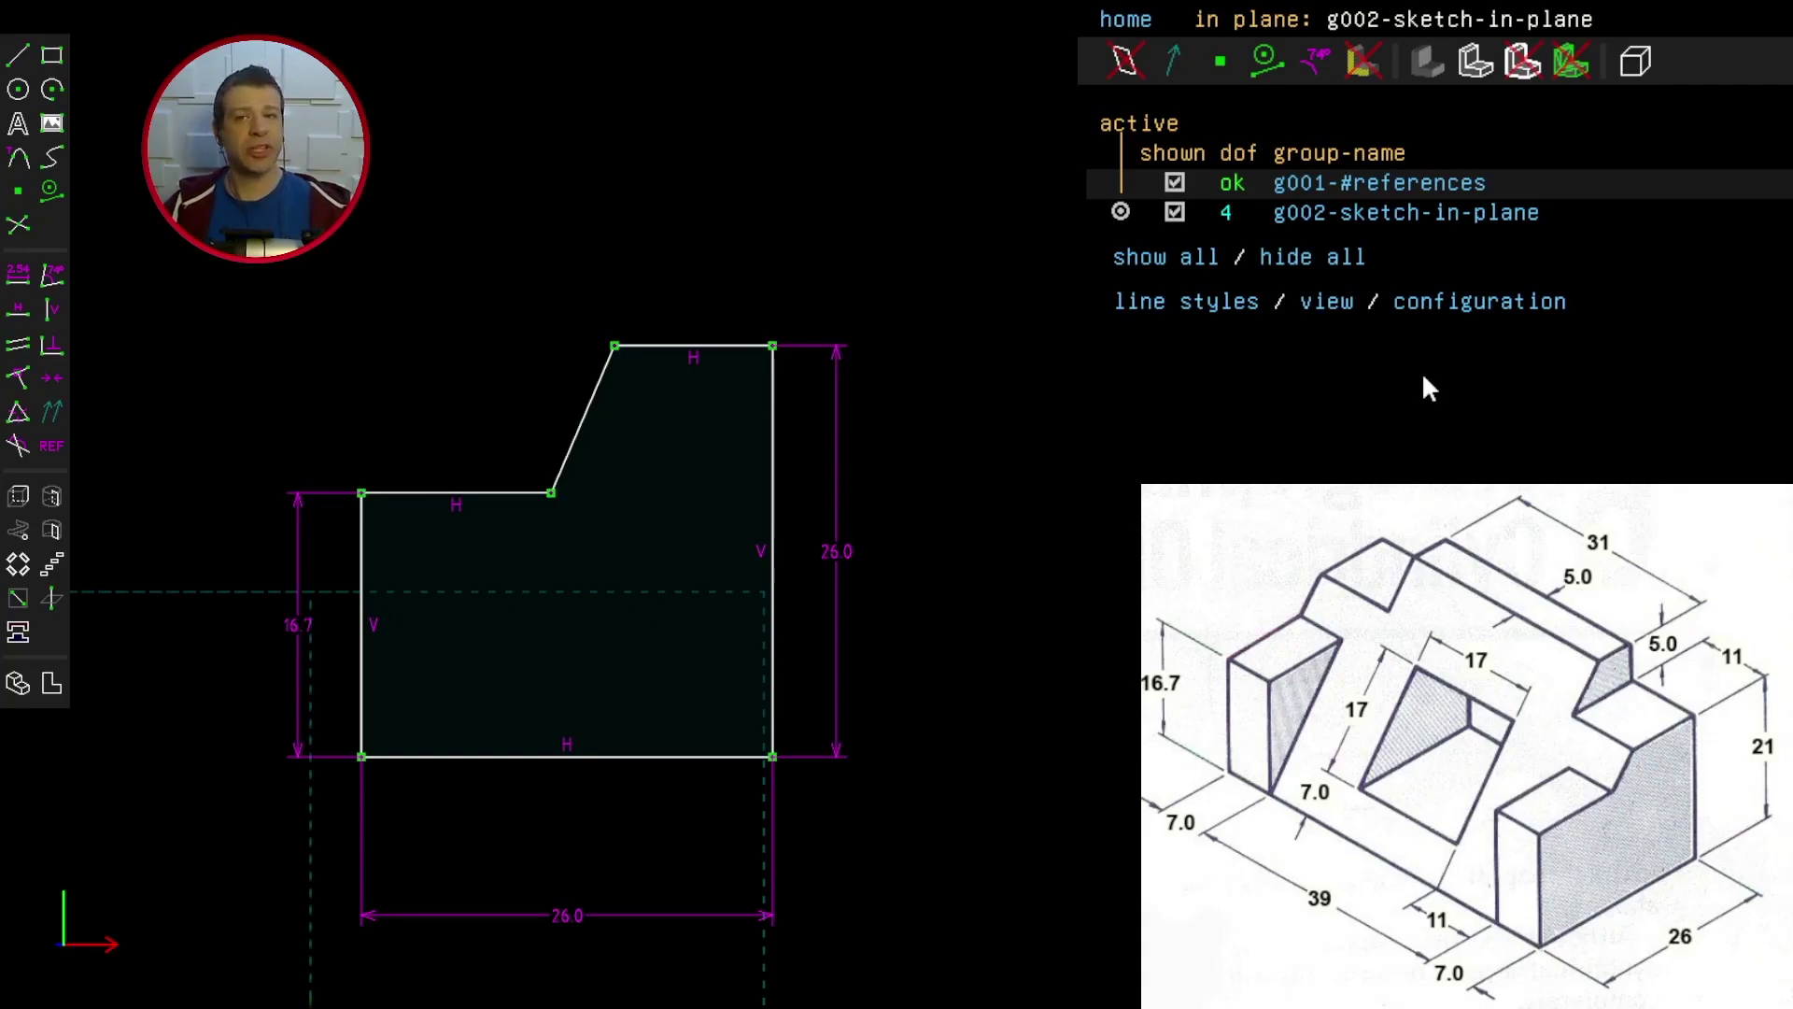
{"action": "left_click", "coordinate": [1480, 304]}
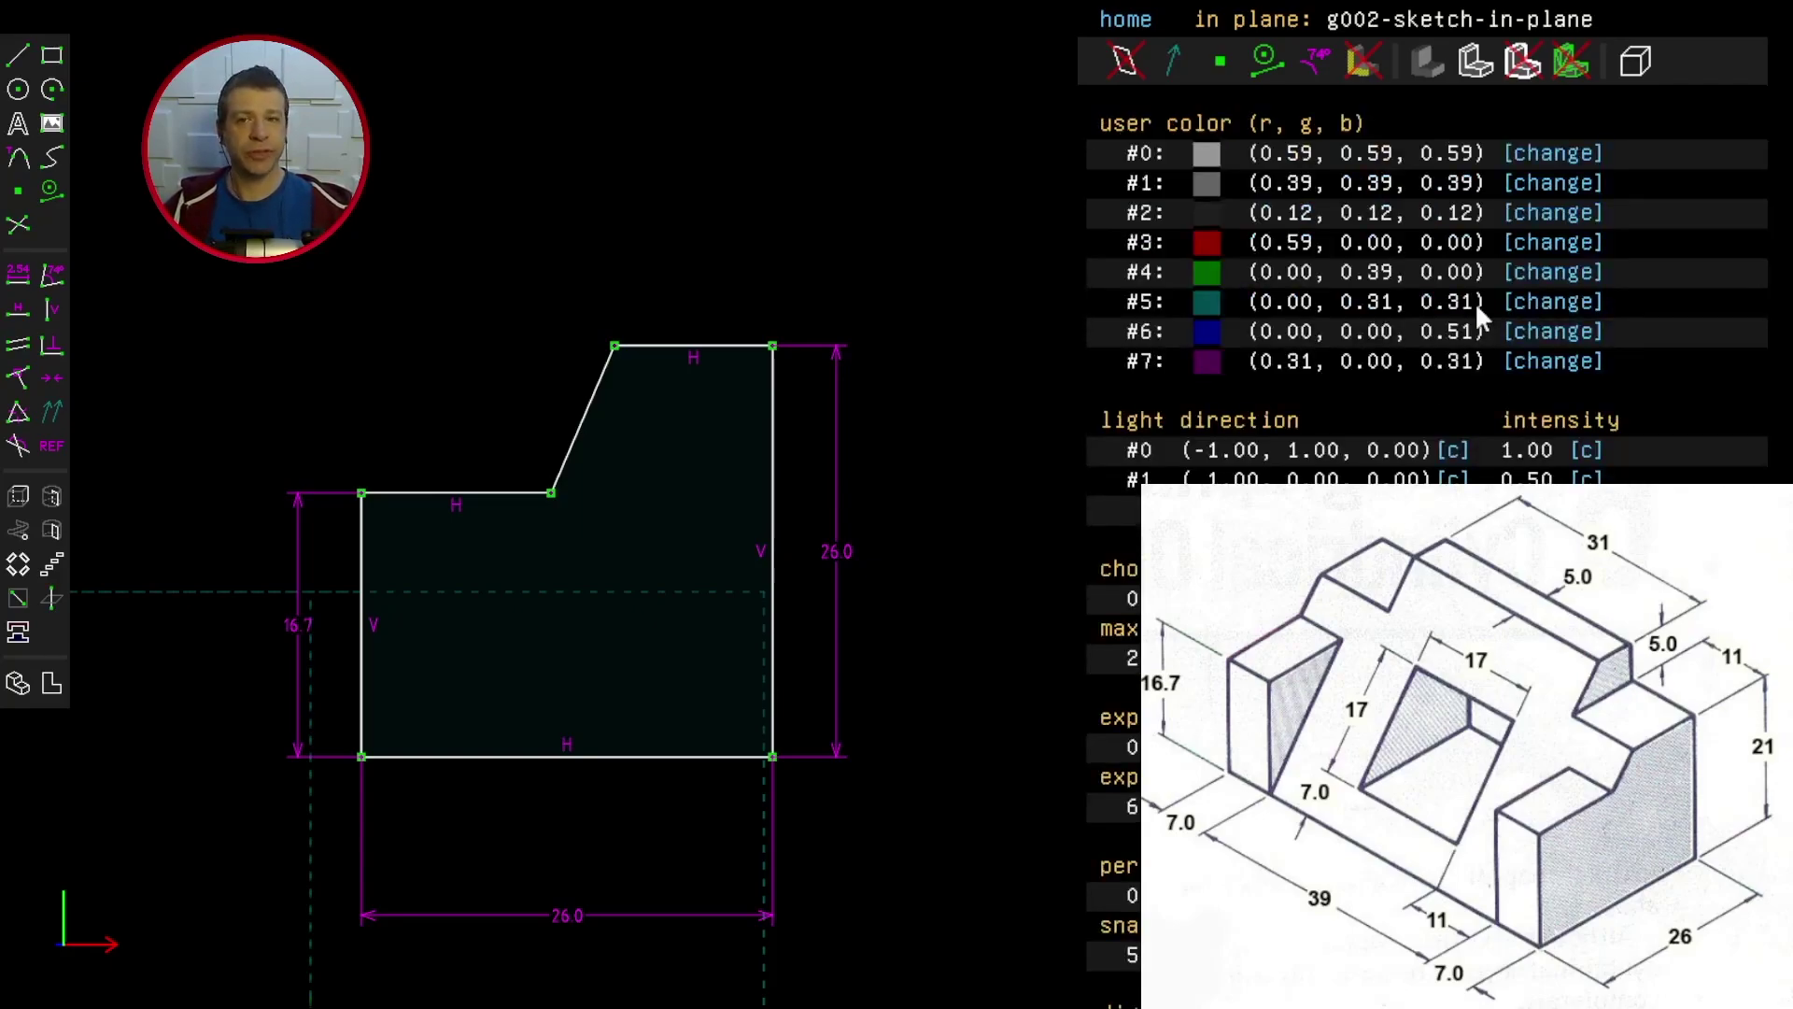
{"action": "scroll", "coordinate": [1476, 301], "scroll_direction": "down", "scroll_amount": 3}
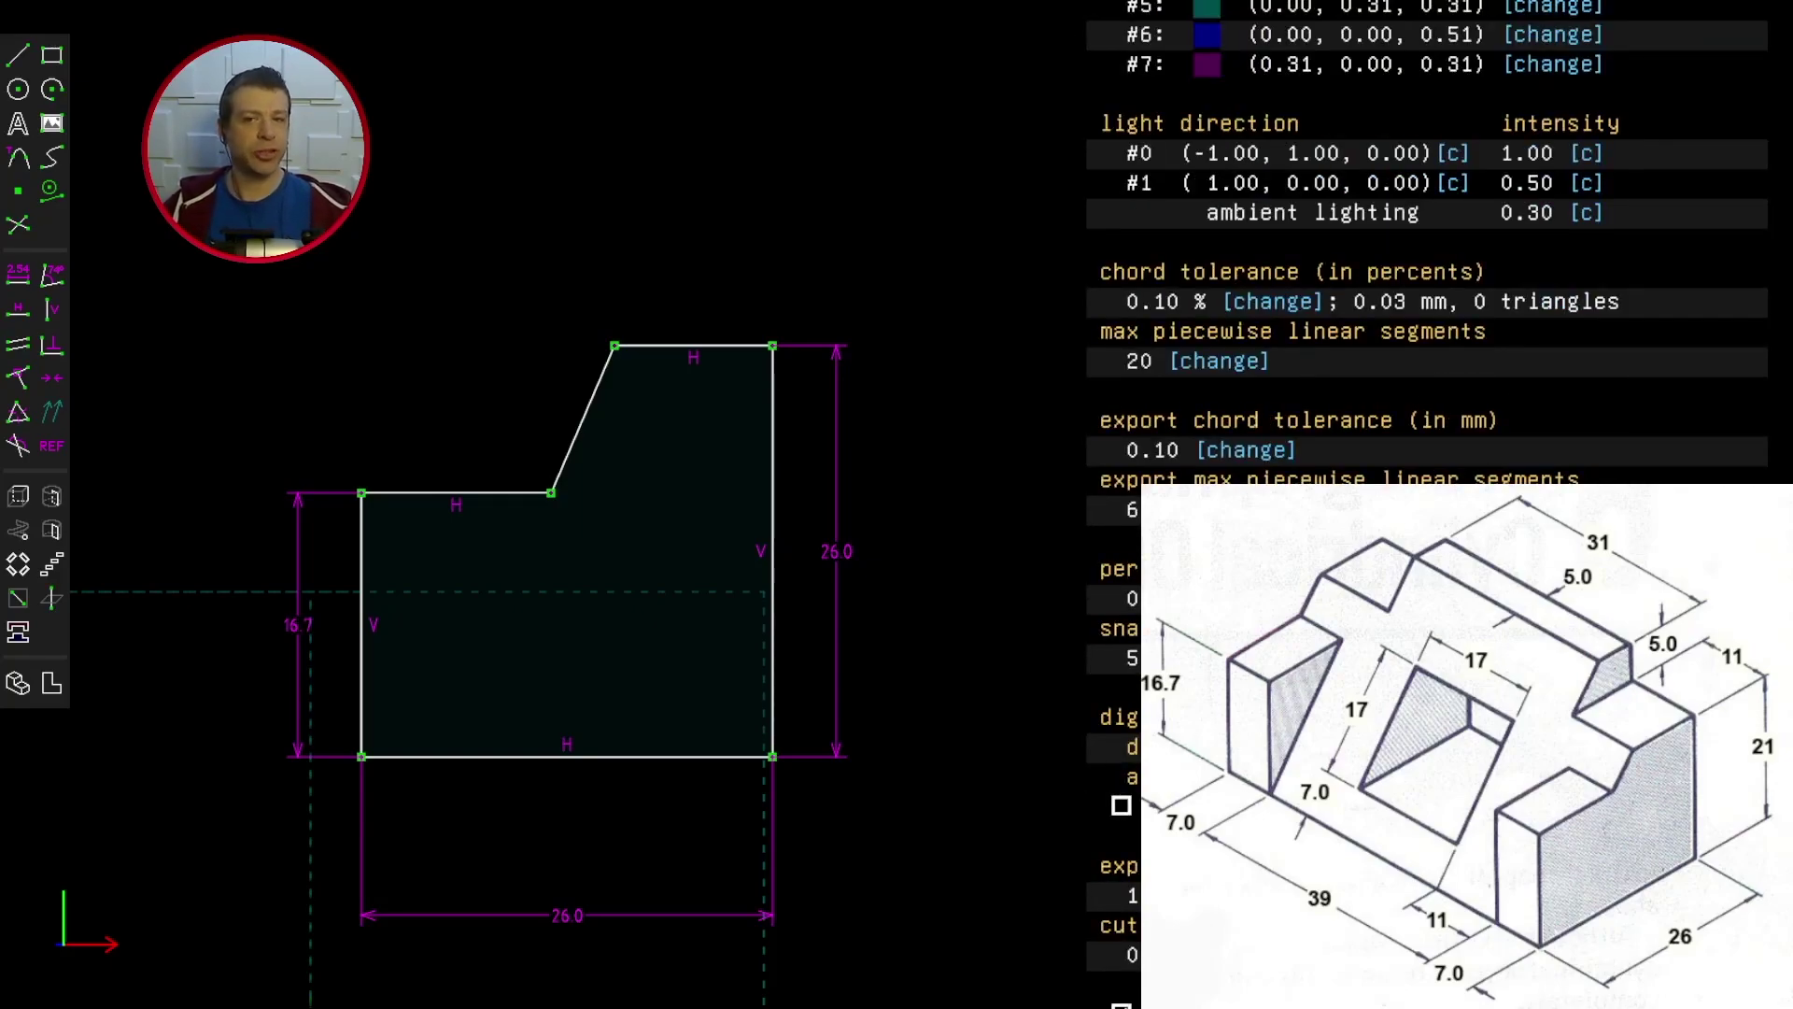
{"action": "scroll", "coordinate": [1142, 340], "scroll_direction": "down", "scroll_amount": 4}
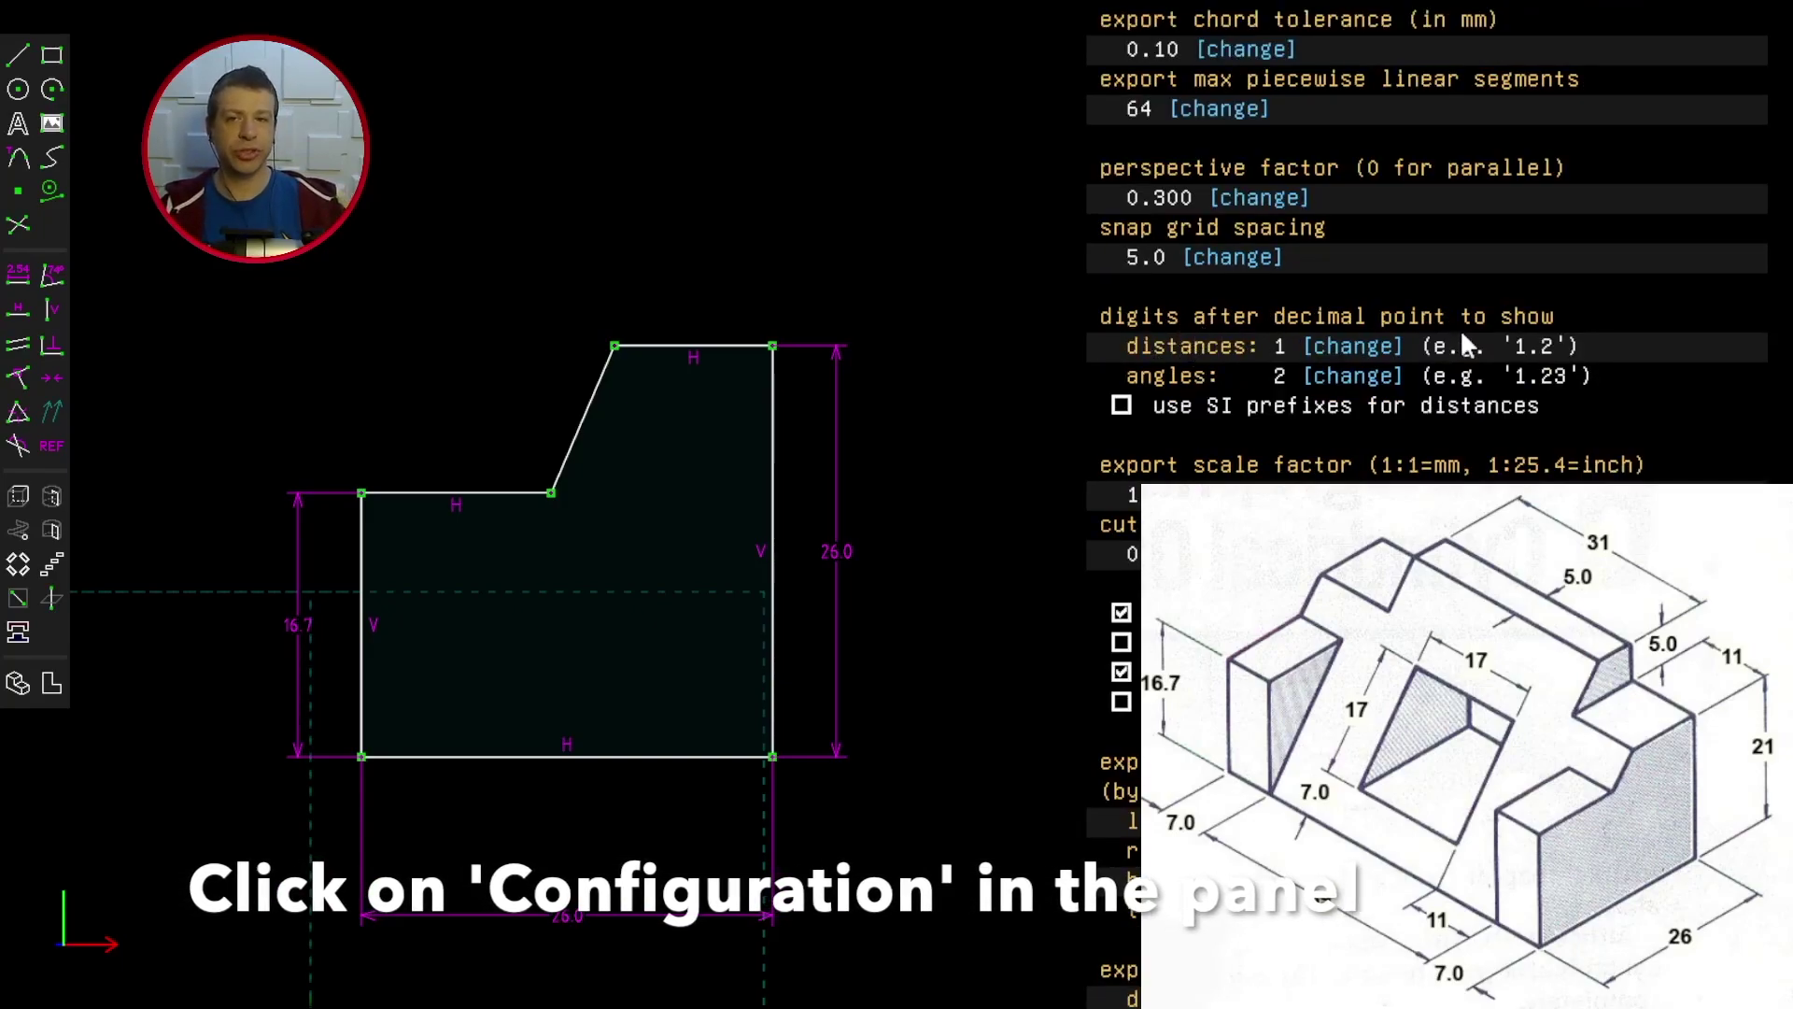
{"action": "left_click", "coordinate": [1355, 345]}
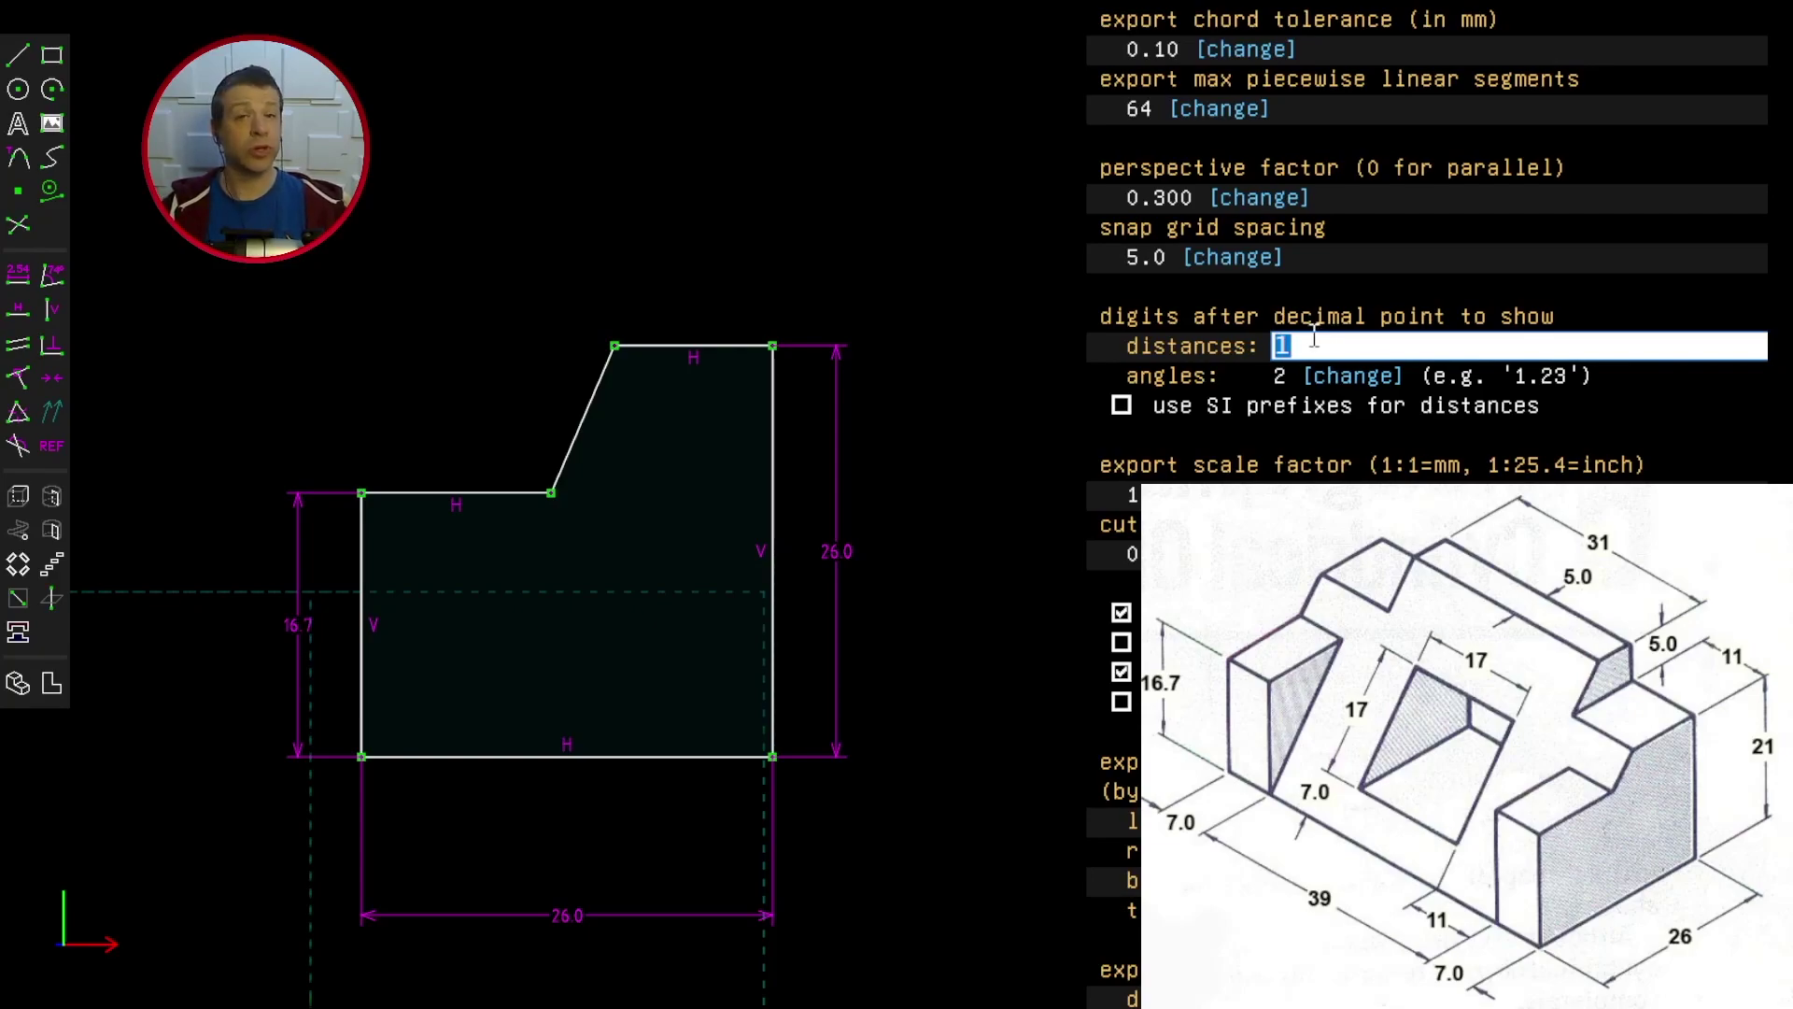
{"action": "key", "text": "Return"}
{"action": "scroll", "coordinate": [1177, 234], "scroll_direction": "up", "scroll_amount": 8}
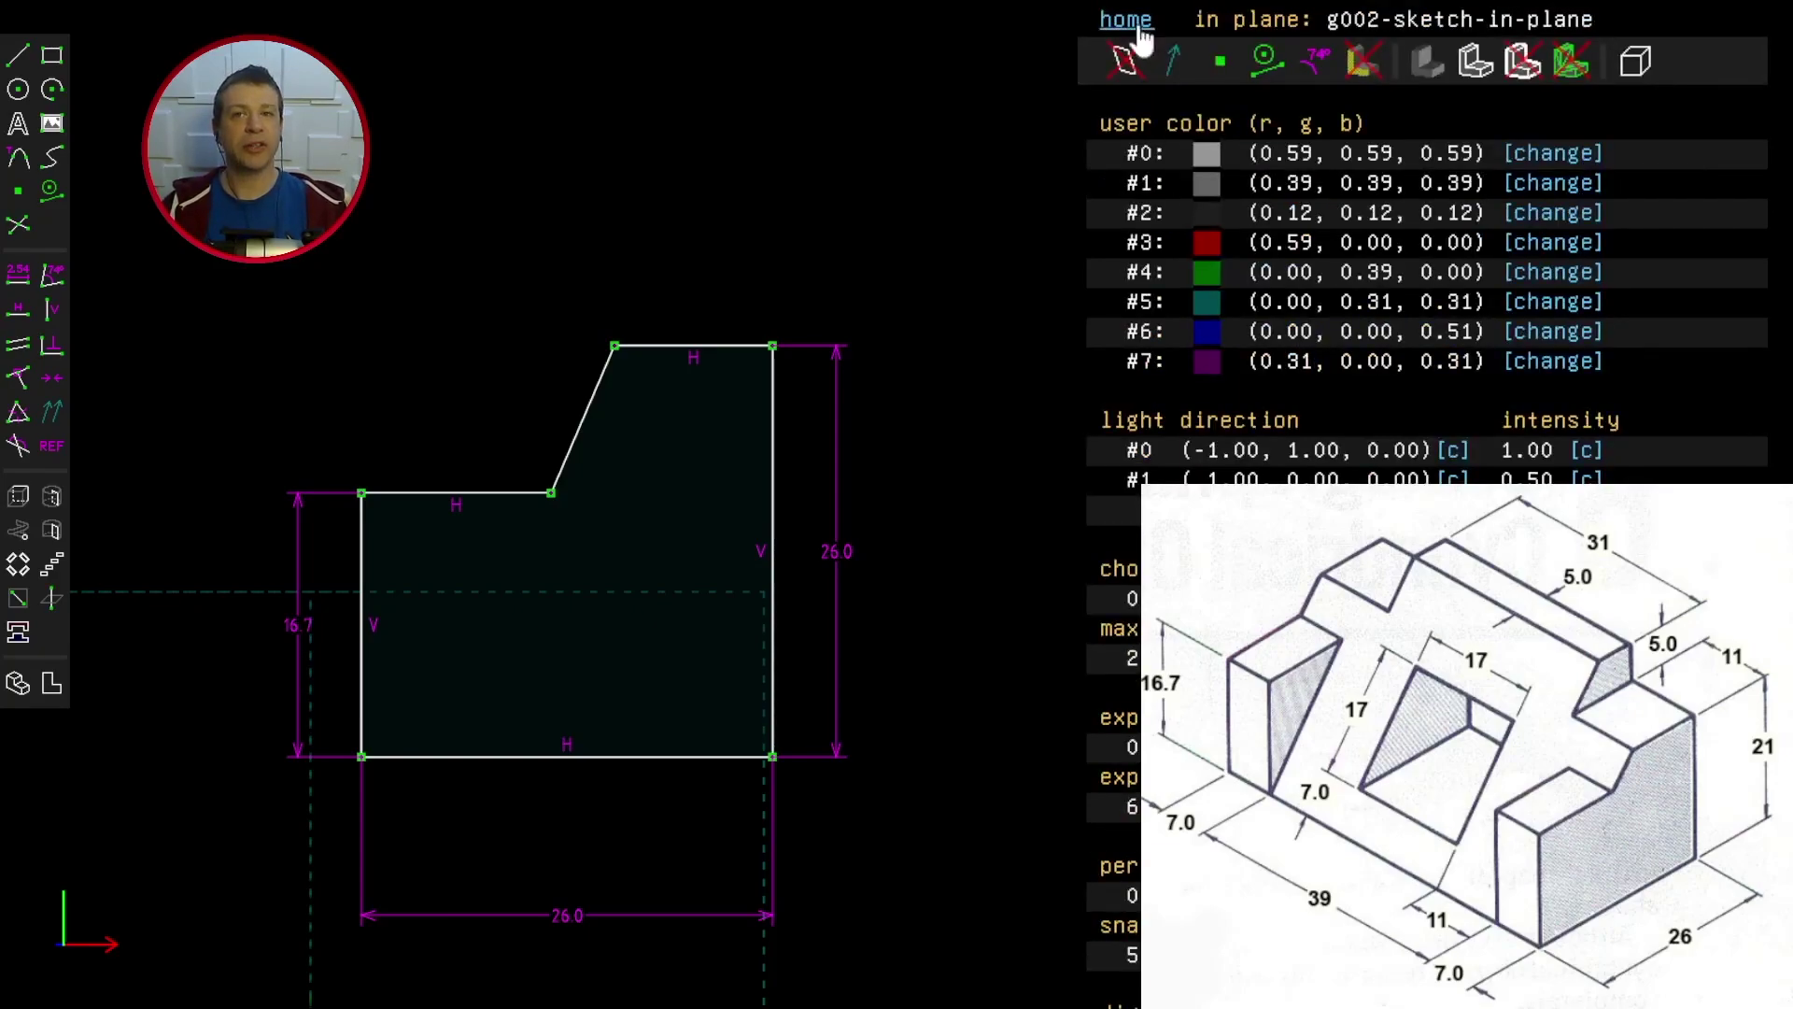
{"action": "left_click", "coordinate": [1126, 21]}
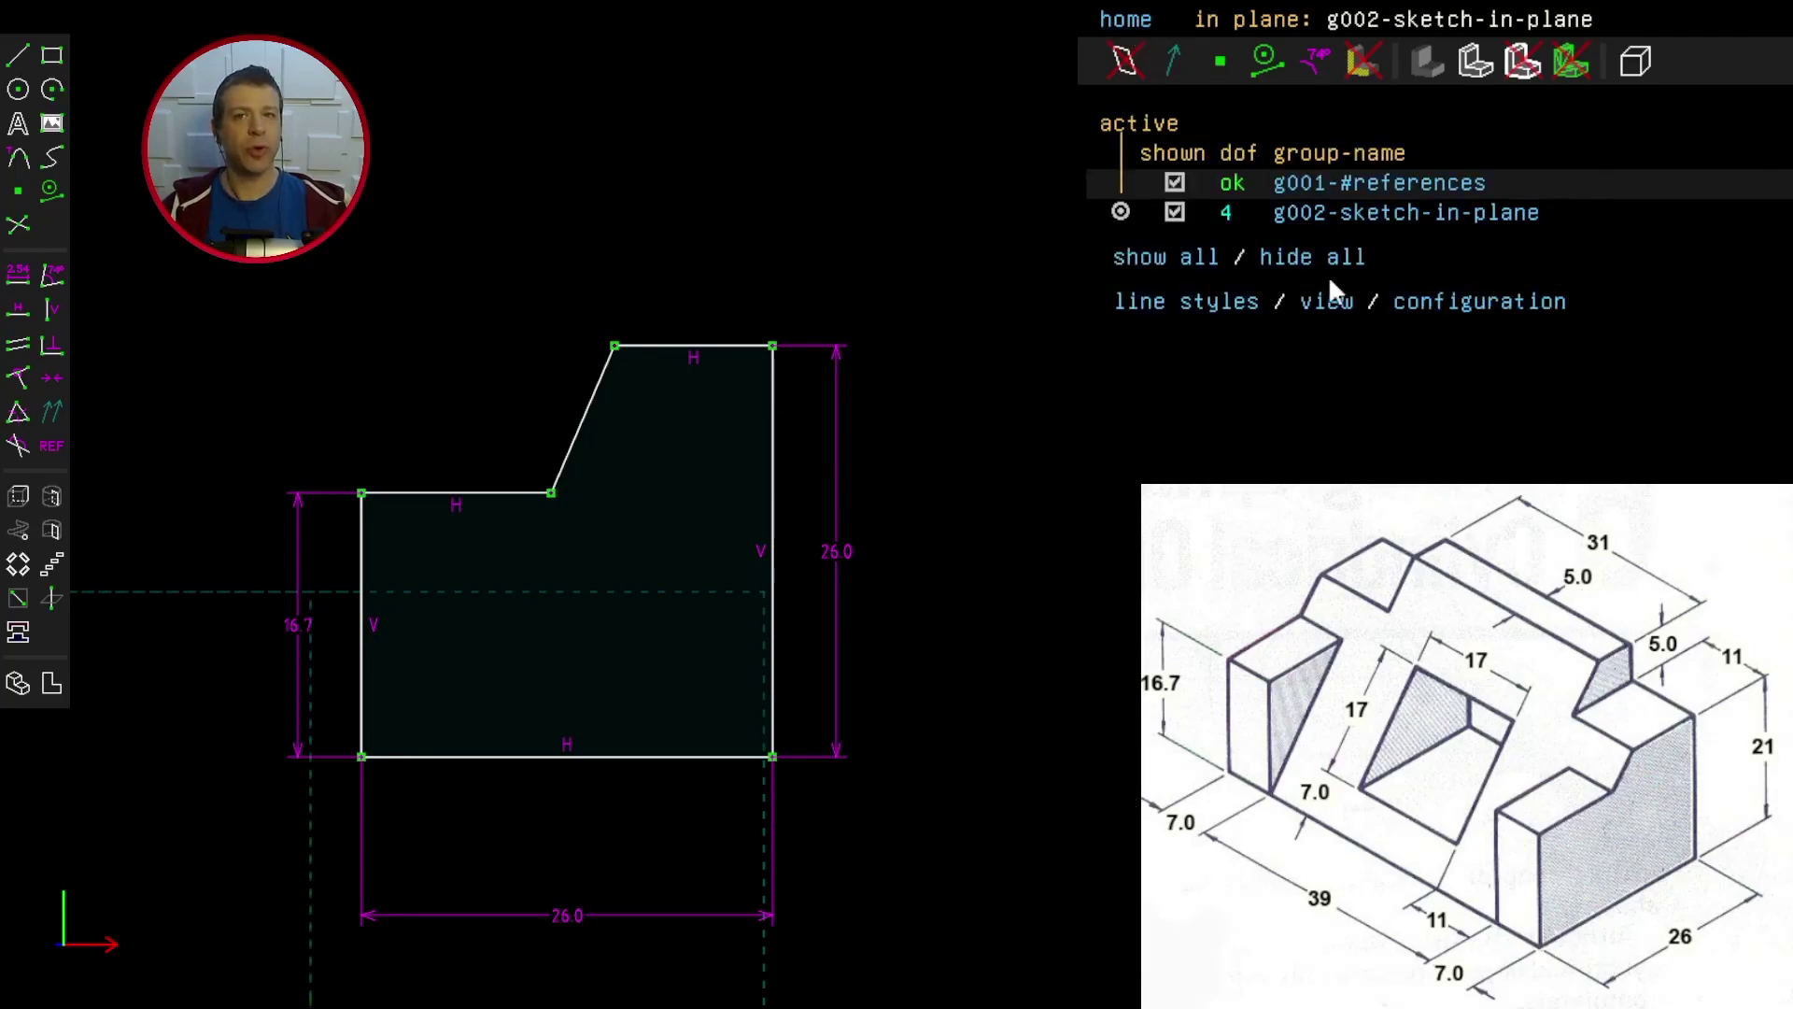
Step: Set the short top edge to 5.0 and drag the profile into shape
{"action": "left_click", "coordinate": [682, 349]}
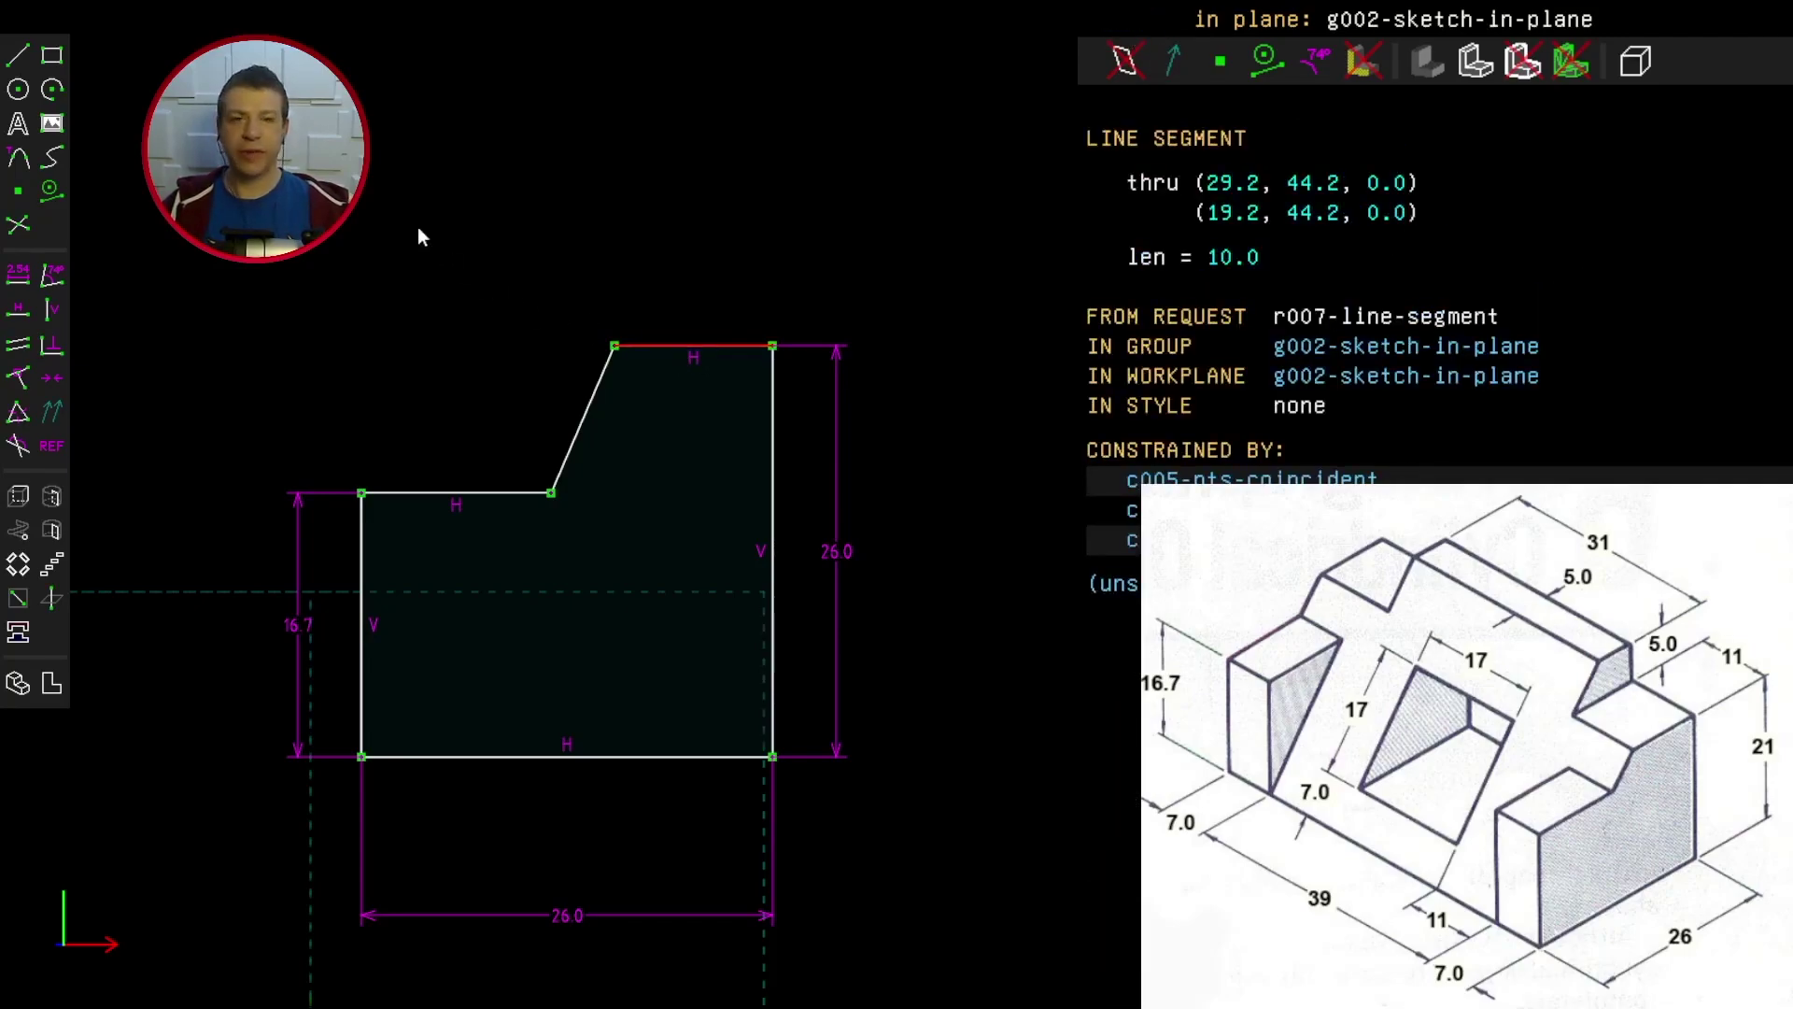
{"action": "left_click", "coordinate": [18, 274]}
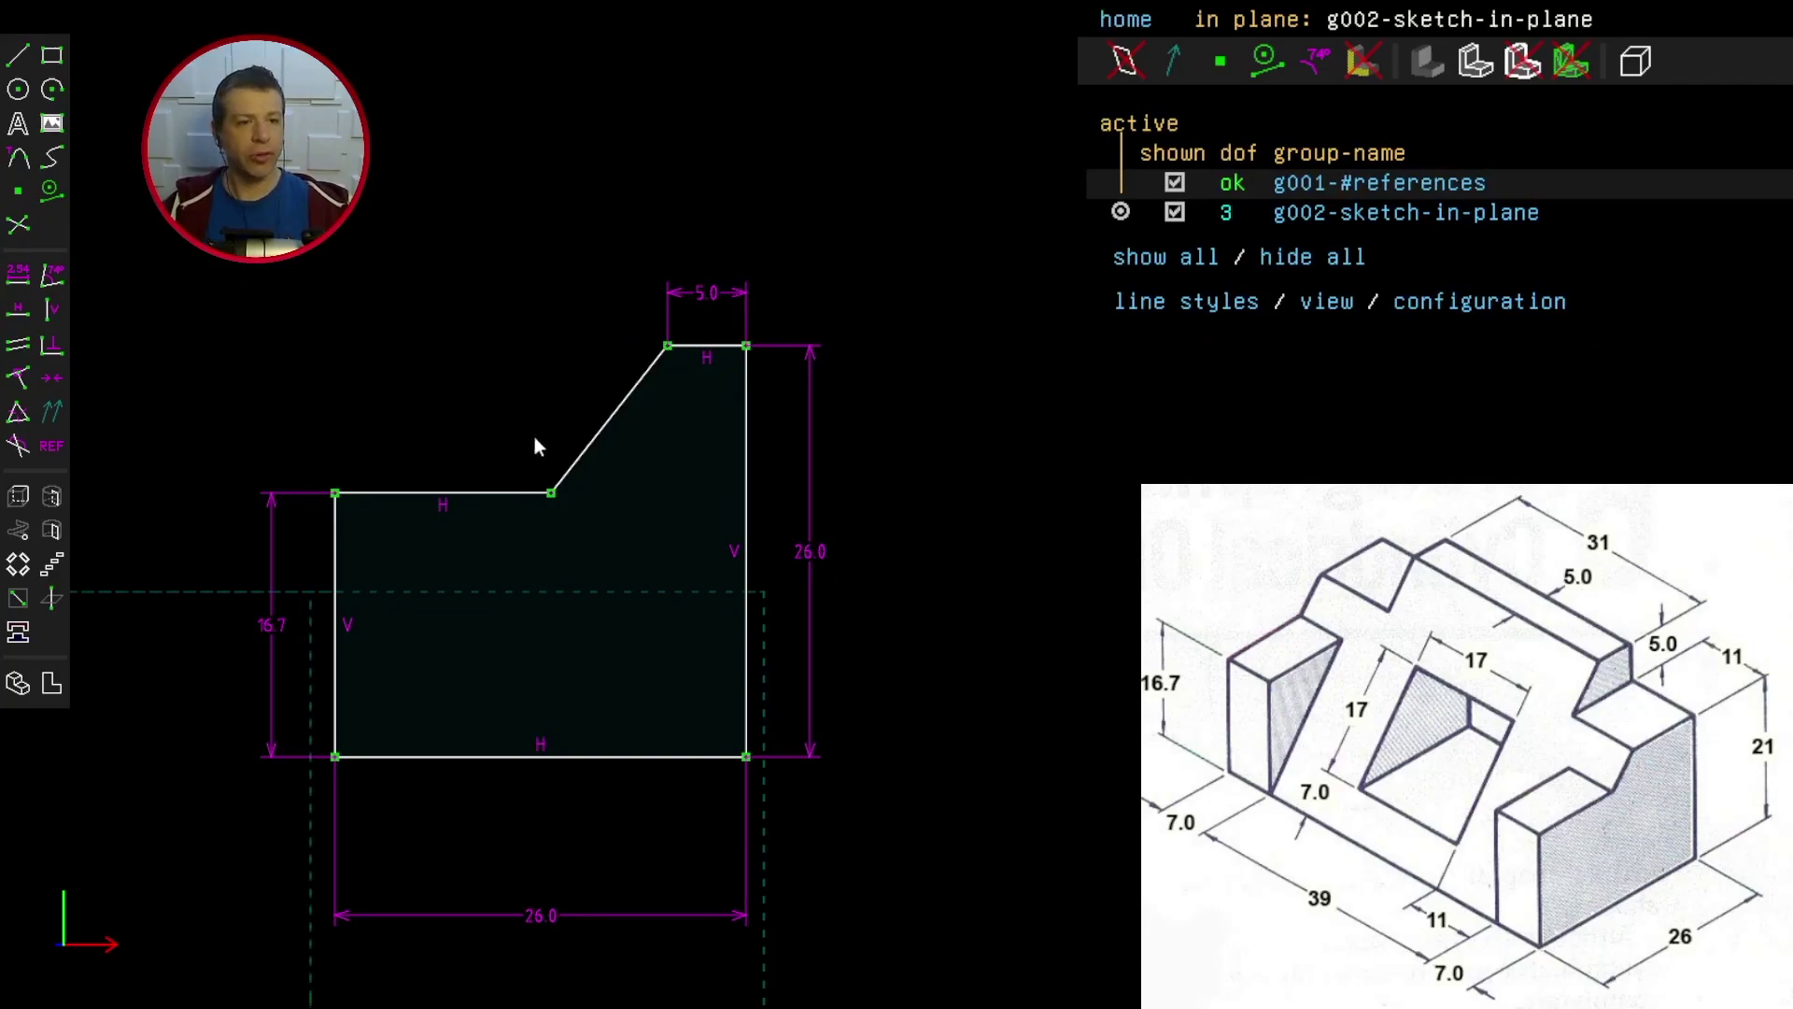
{"action": "mouse_move", "coordinate": [552, 492]}
{"action": "left_mouse_down"}
{"action": "mouse_move", "coordinate": [577, 520]}
{"action": "mouse_move", "coordinate": [553, 458]}
{"action": "left_mouse_up"}
{"action": "mouse_move", "coordinate": [378, 752]}
{"action": "left_mouse_down"}
{"action": "mouse_move", "coordinate": [368, 715]}
{"action": "mouse_move", "coordinate": [334, 758]}
{"action": "mouse_move", "coordinate": [426, 696]}
{"action": "mouse_move", "coordinate": [400, 780]}
{"action": "mouse_move", "coordinate": [411, 749]}
{"action": "left_mouse_up"}
{"action": "left_click_drag", "start_coordinate": [553, 474], "coordinate": [562, 468]}
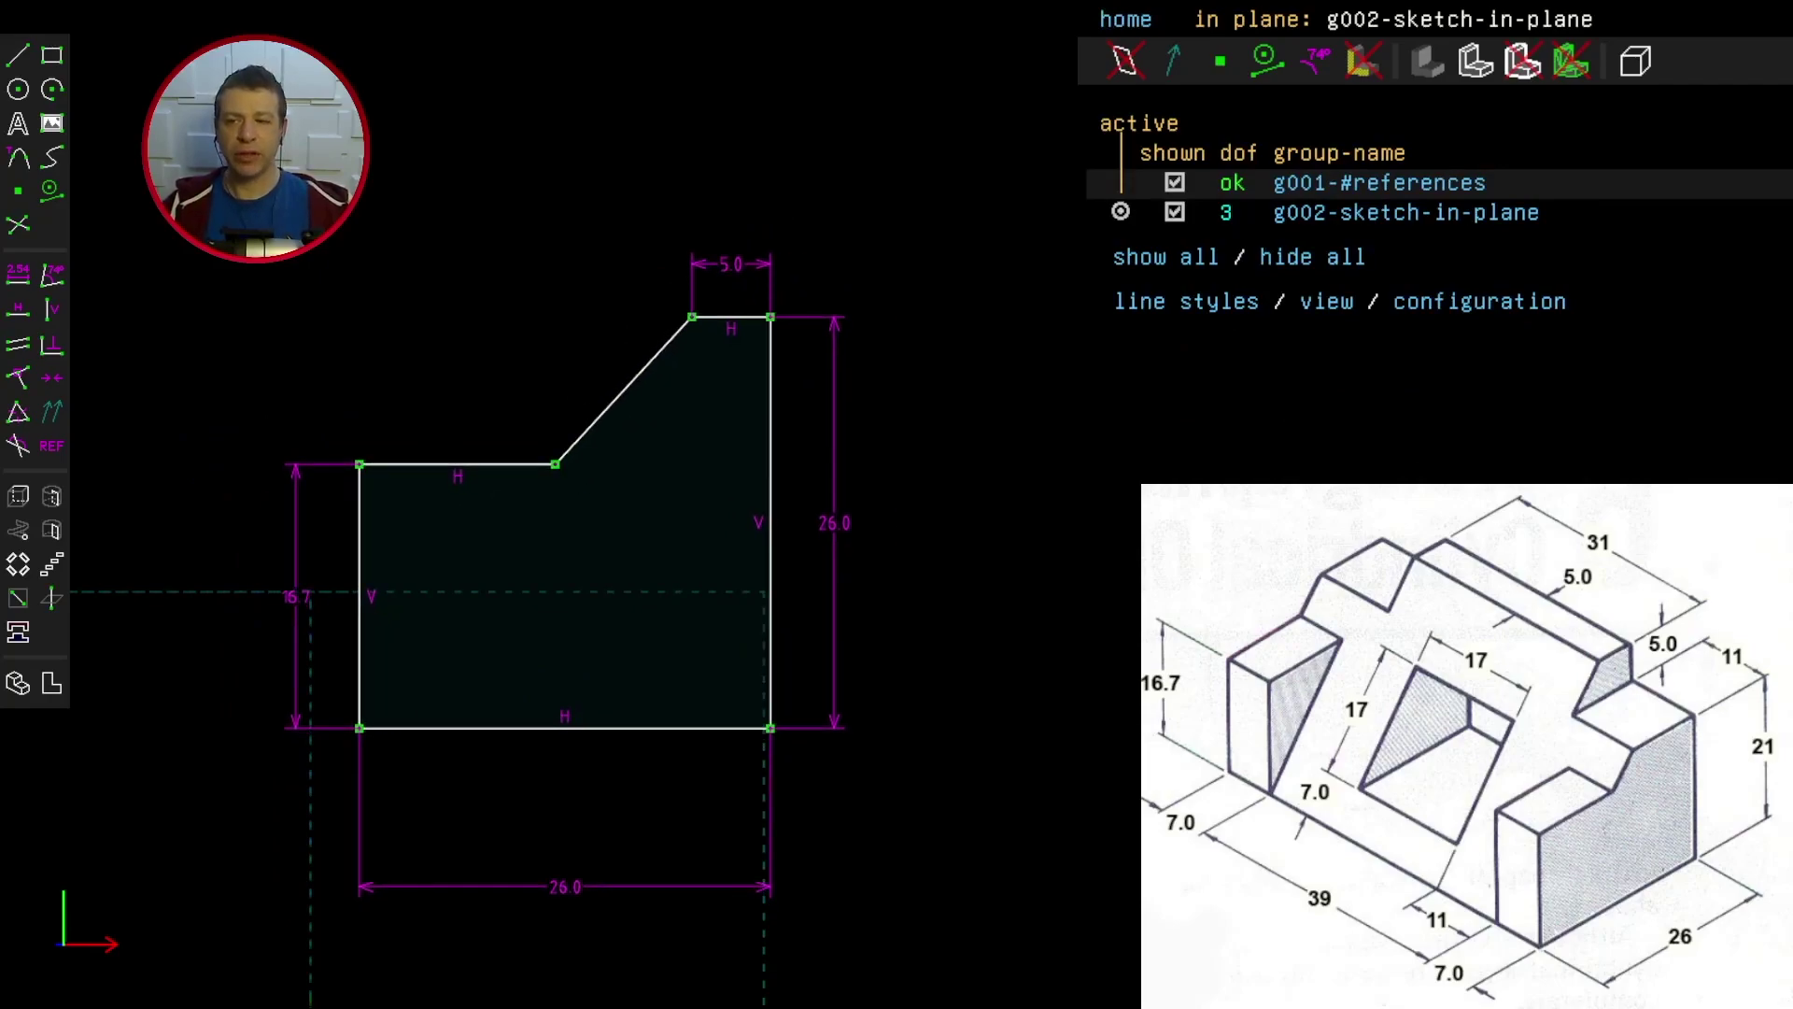
Step: Draw a construction diagonal from the top vertex to the bottom-left corner
{"action": "left_click", "coordinate": [693, 322]}
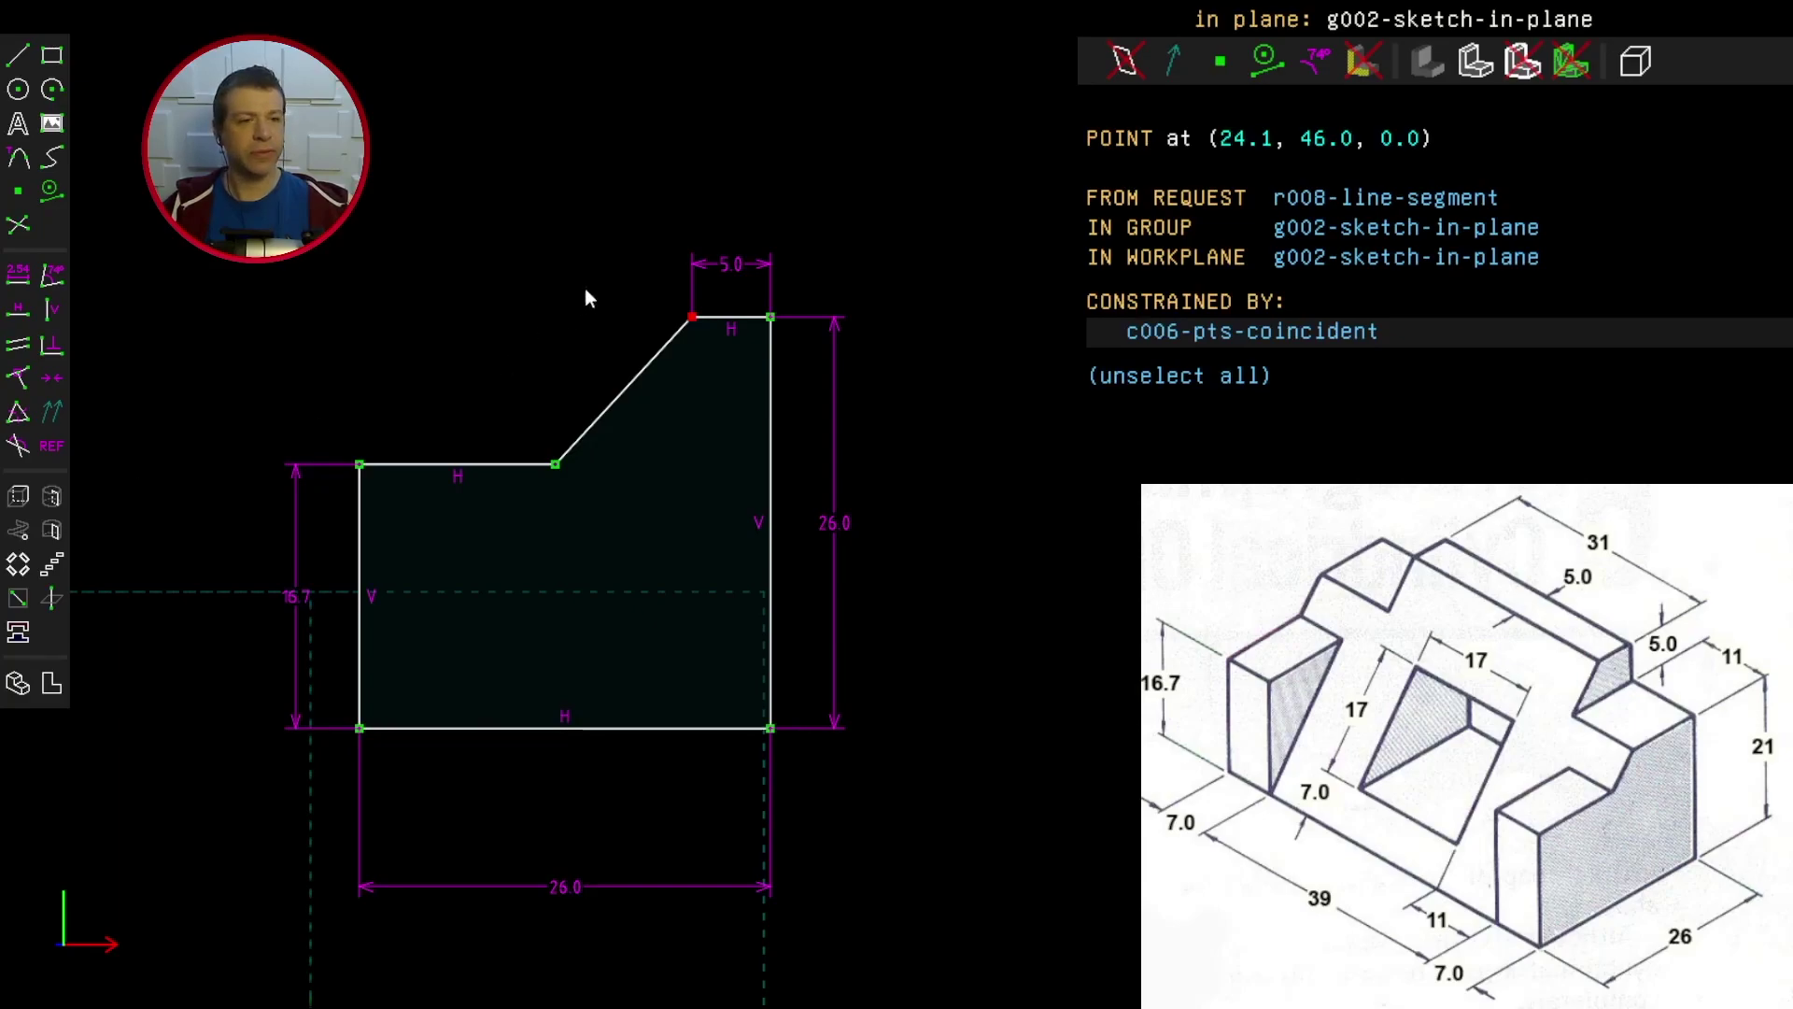
{"action": "key", "text": "s"}
{"action": "left_click", "coordinate": [692, 317]}
{"action": "left_click", "coordinate": [360, 728]}
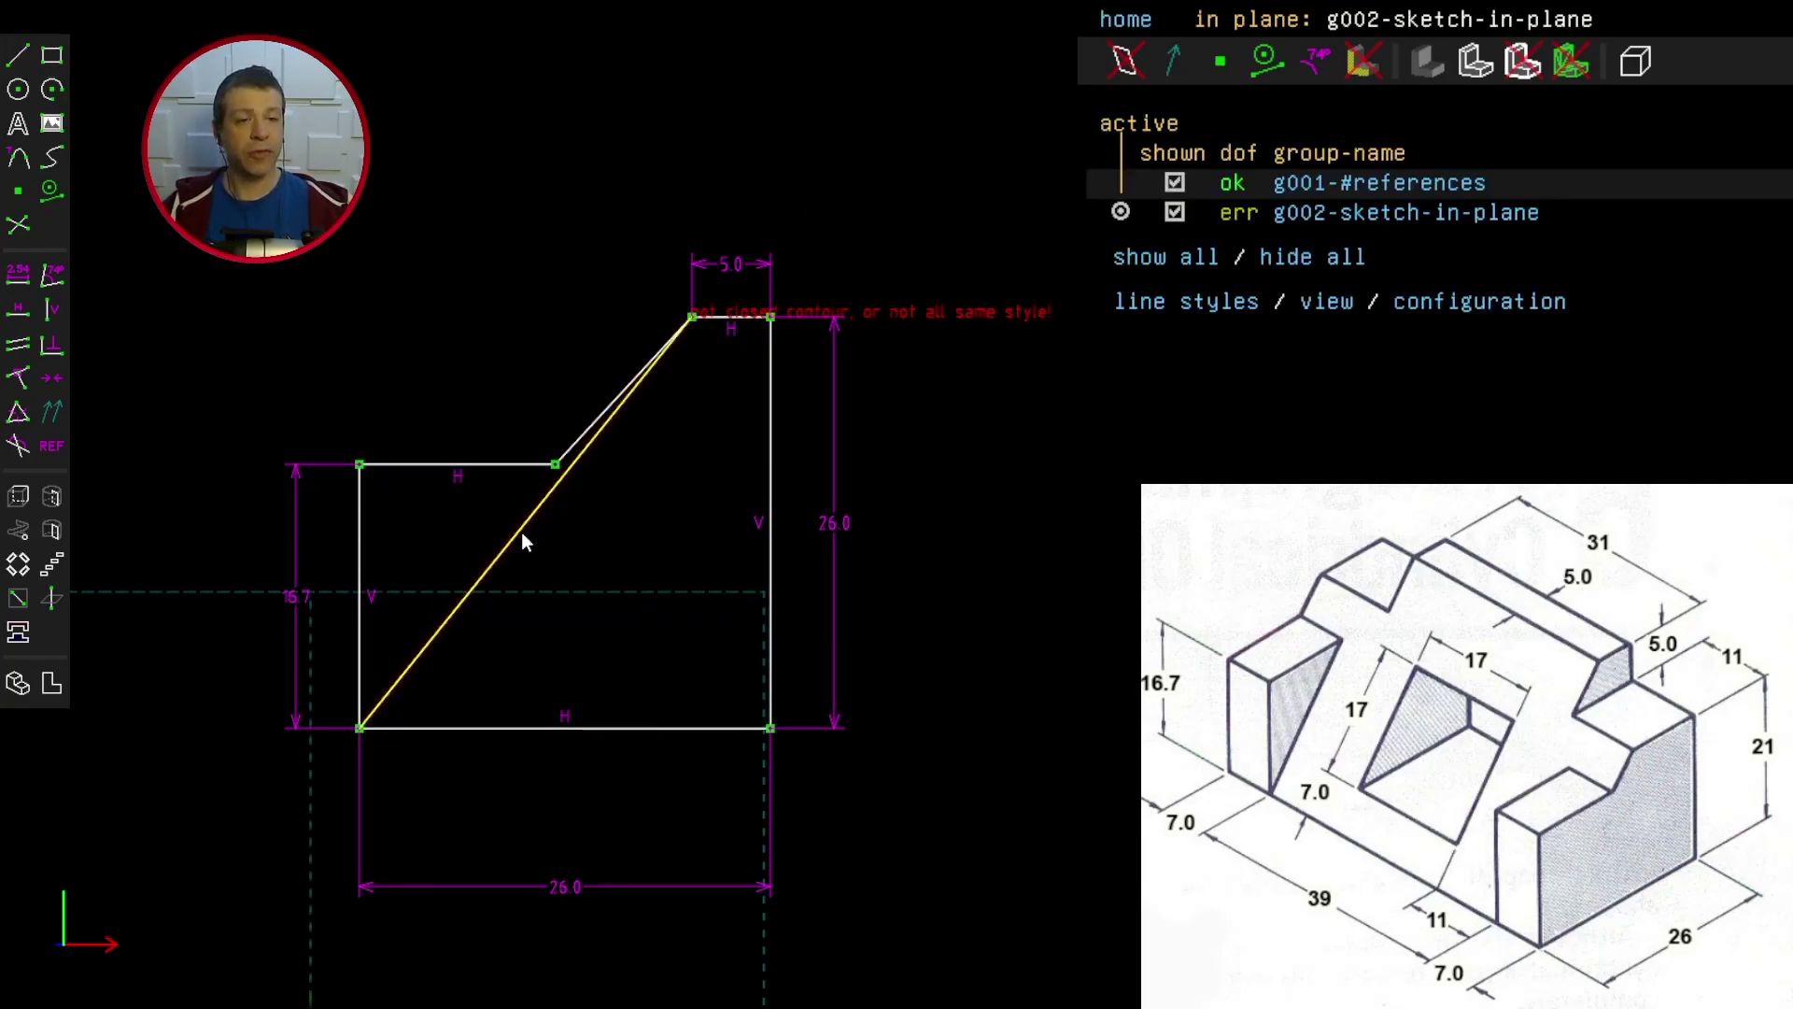
{"action": "left_click", "coordinate": [522, 531]}
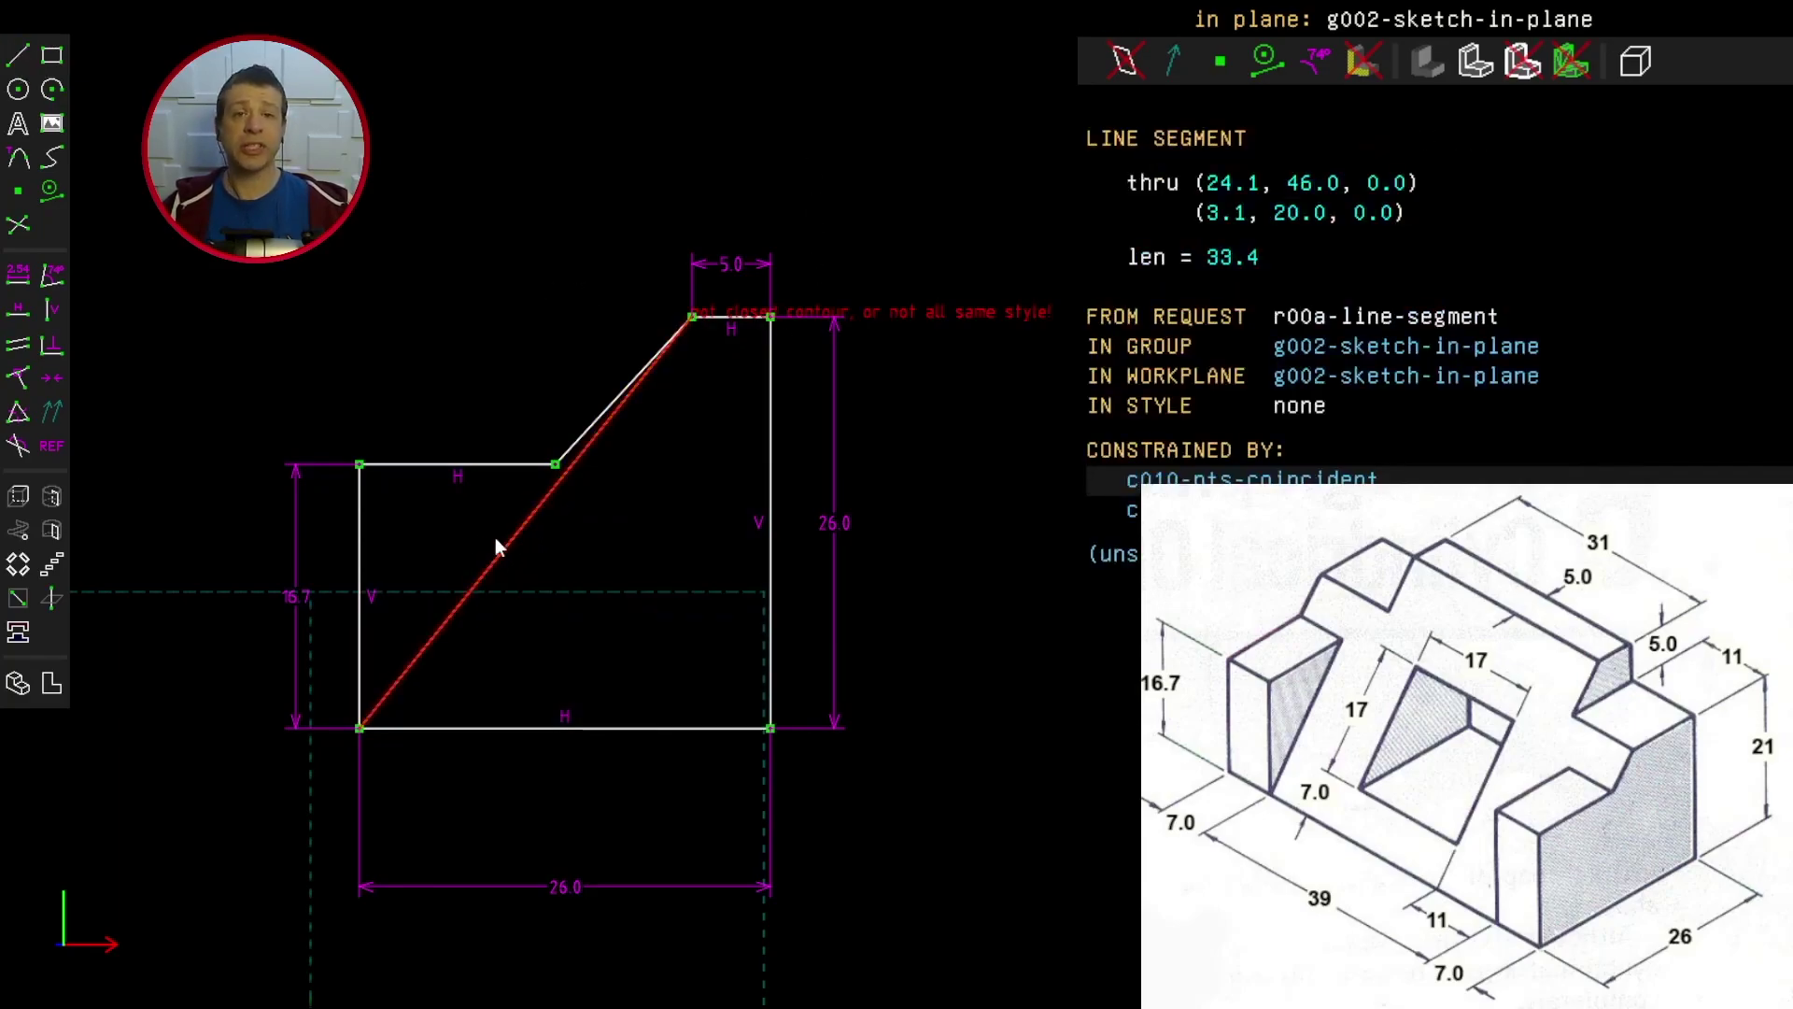
{"action": "left_click", "coordinate": [64, 198]}
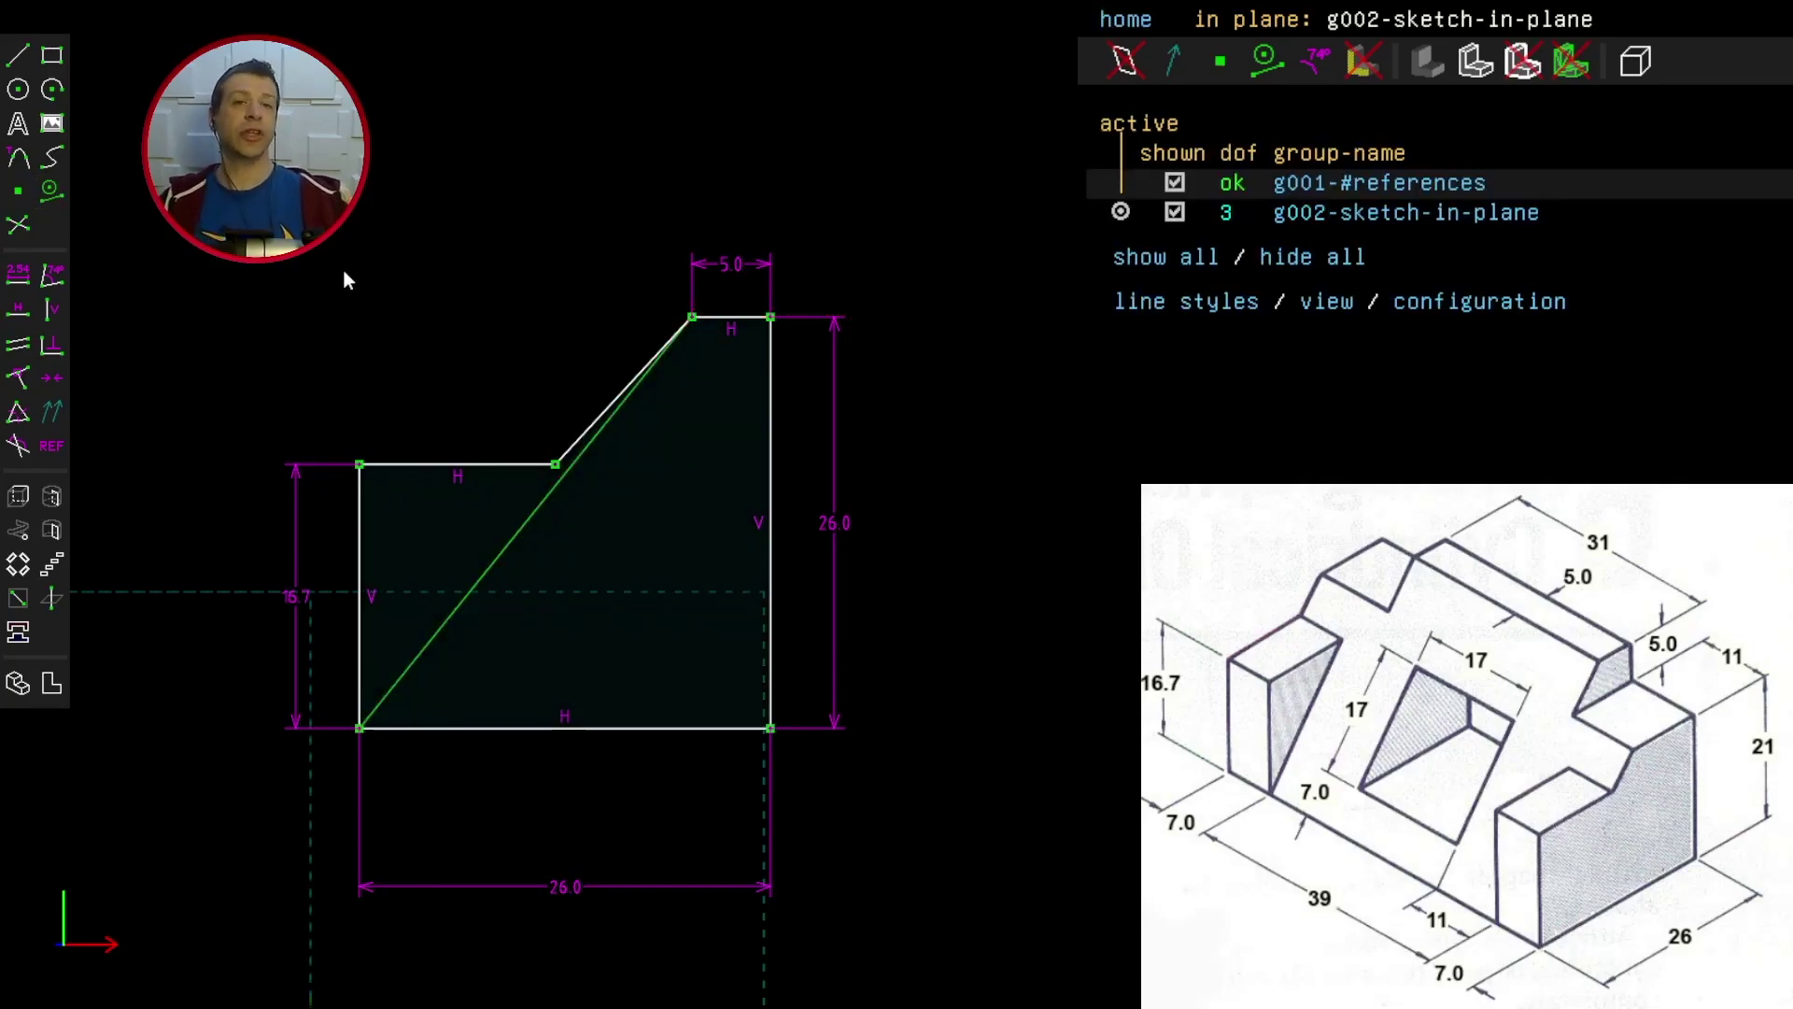
Step: Constrain the lower top edge's endpoint onto the diagonal construction line
{"action": "left_click", "coordinate": [556, 464]}
{"action": "left_click_drag", "start_coordinate": [570, 458], "coordinate": [518, 457]}
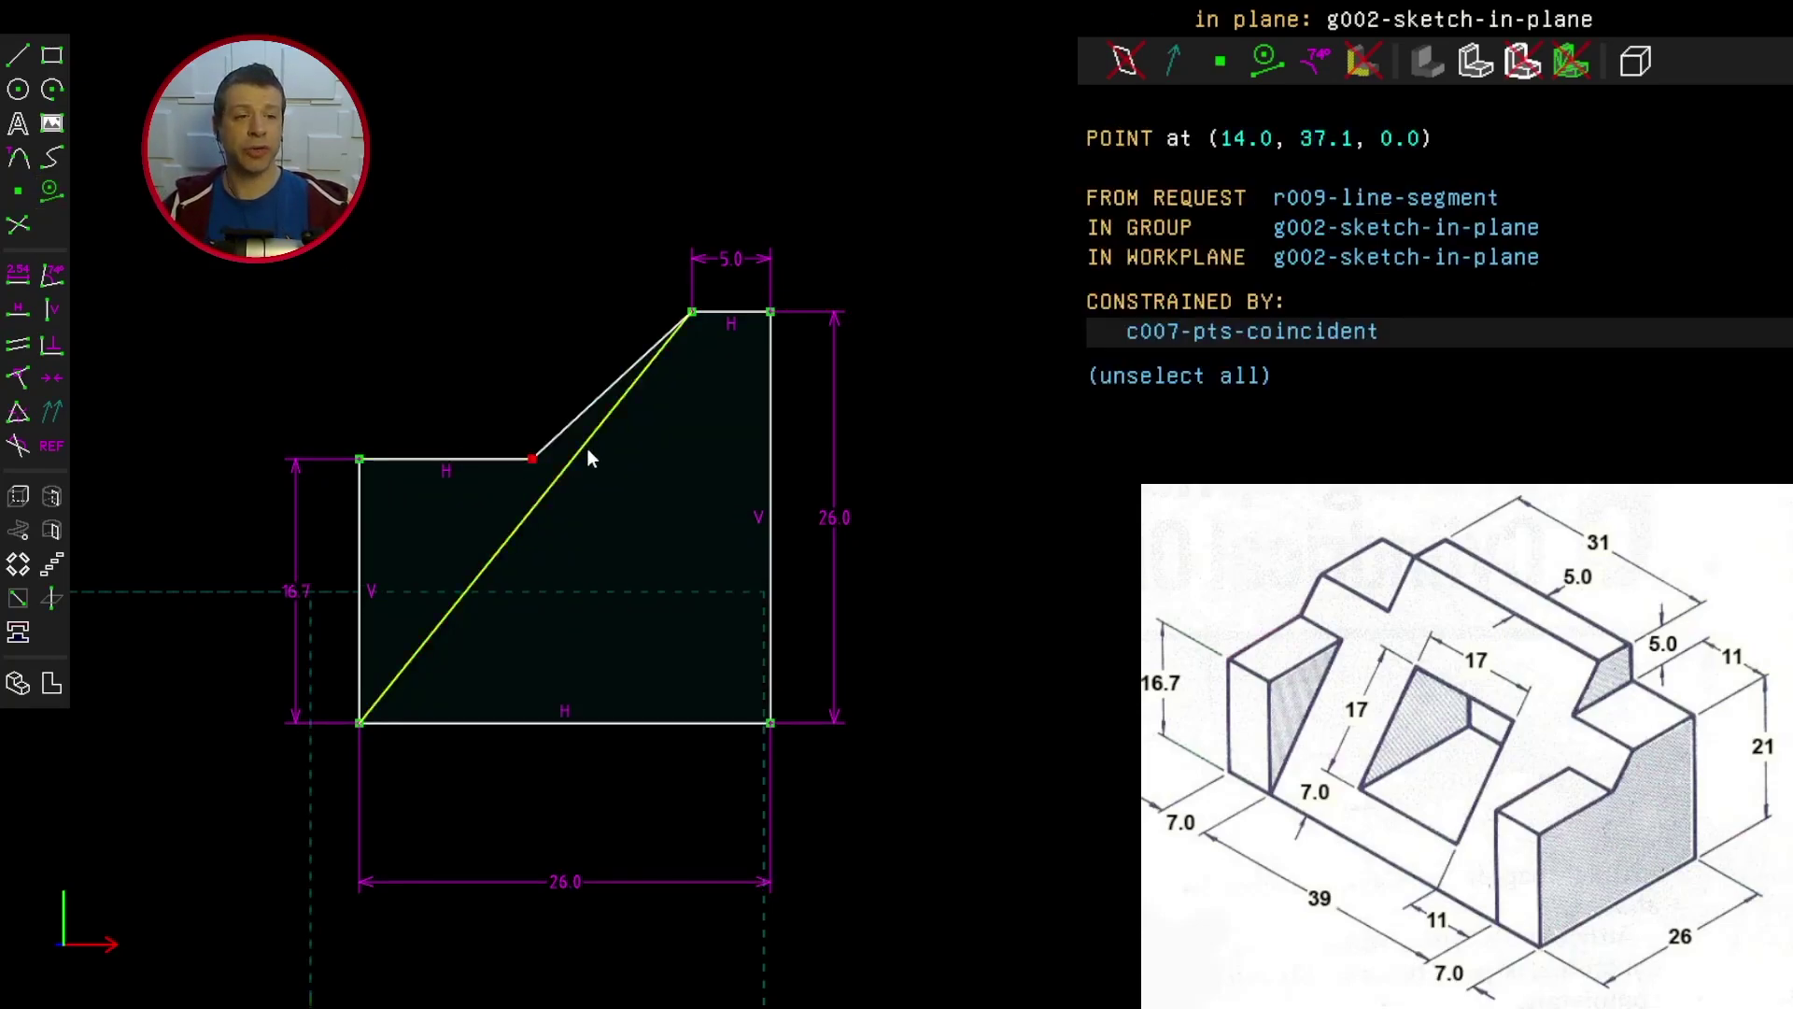
{"action": "left_click", "coordinate": [557, 471]}
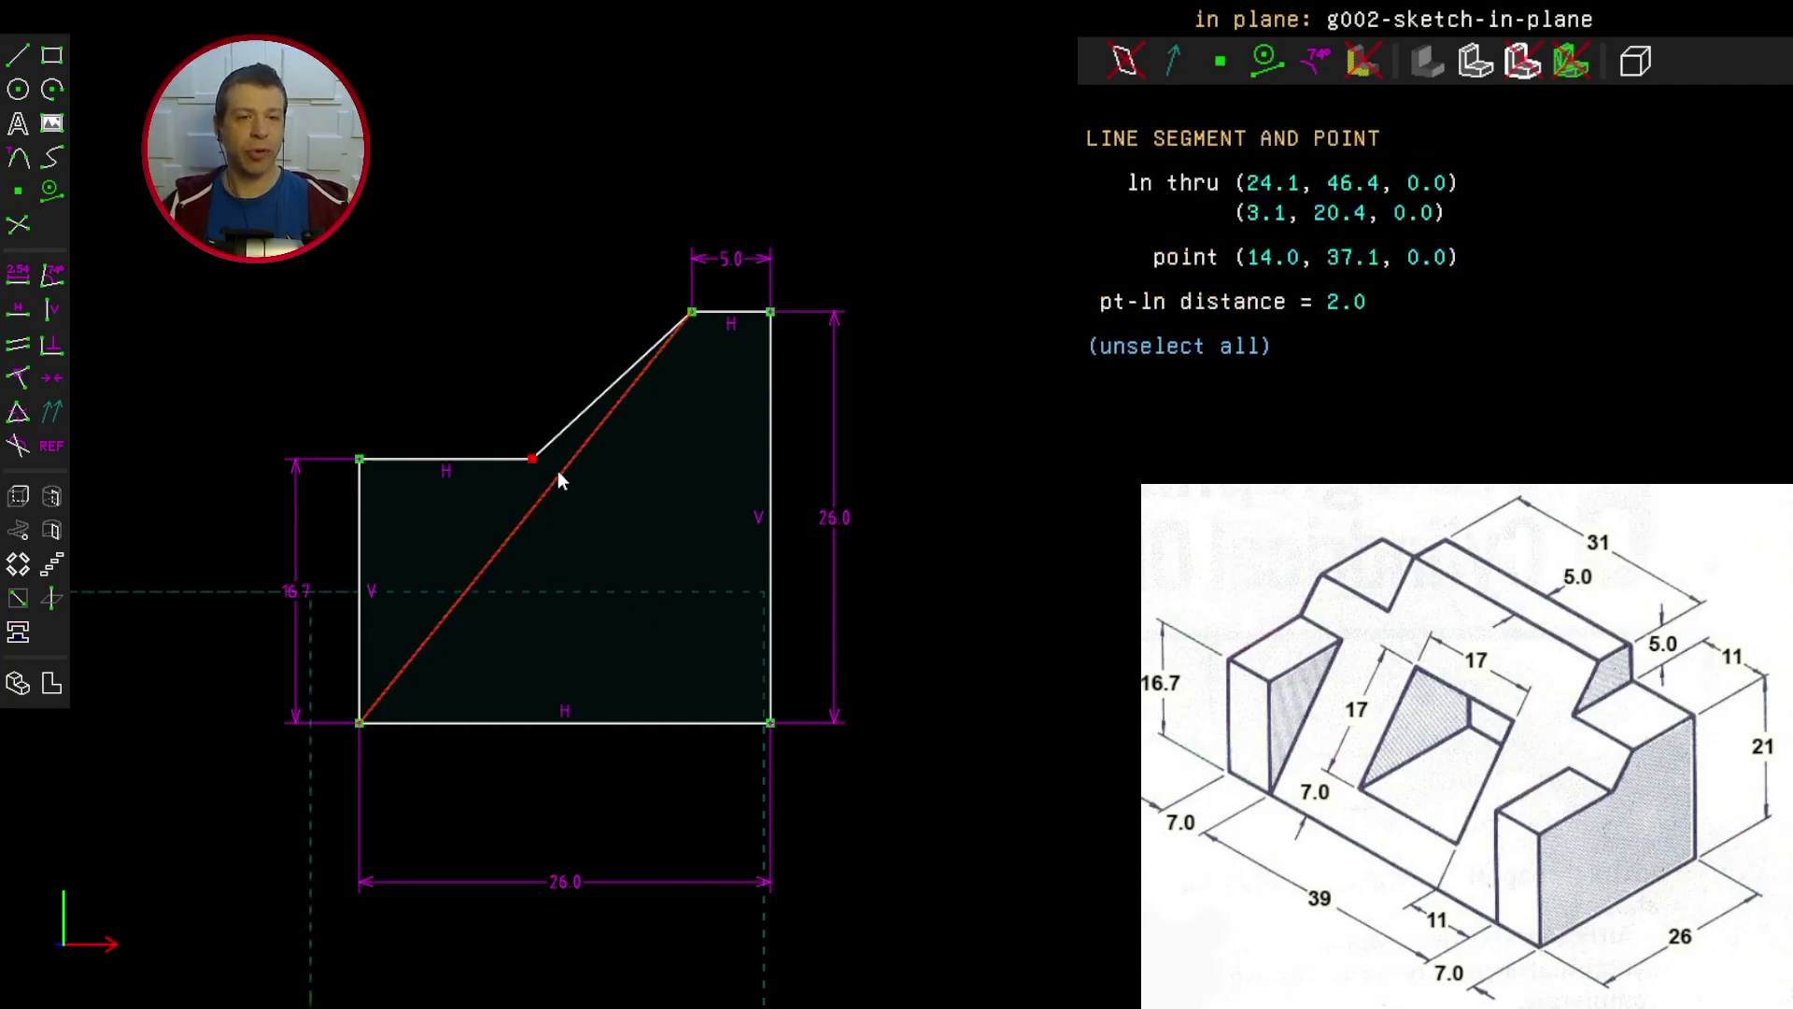
{"action": "left_click", "coordinate": [18, 383]}
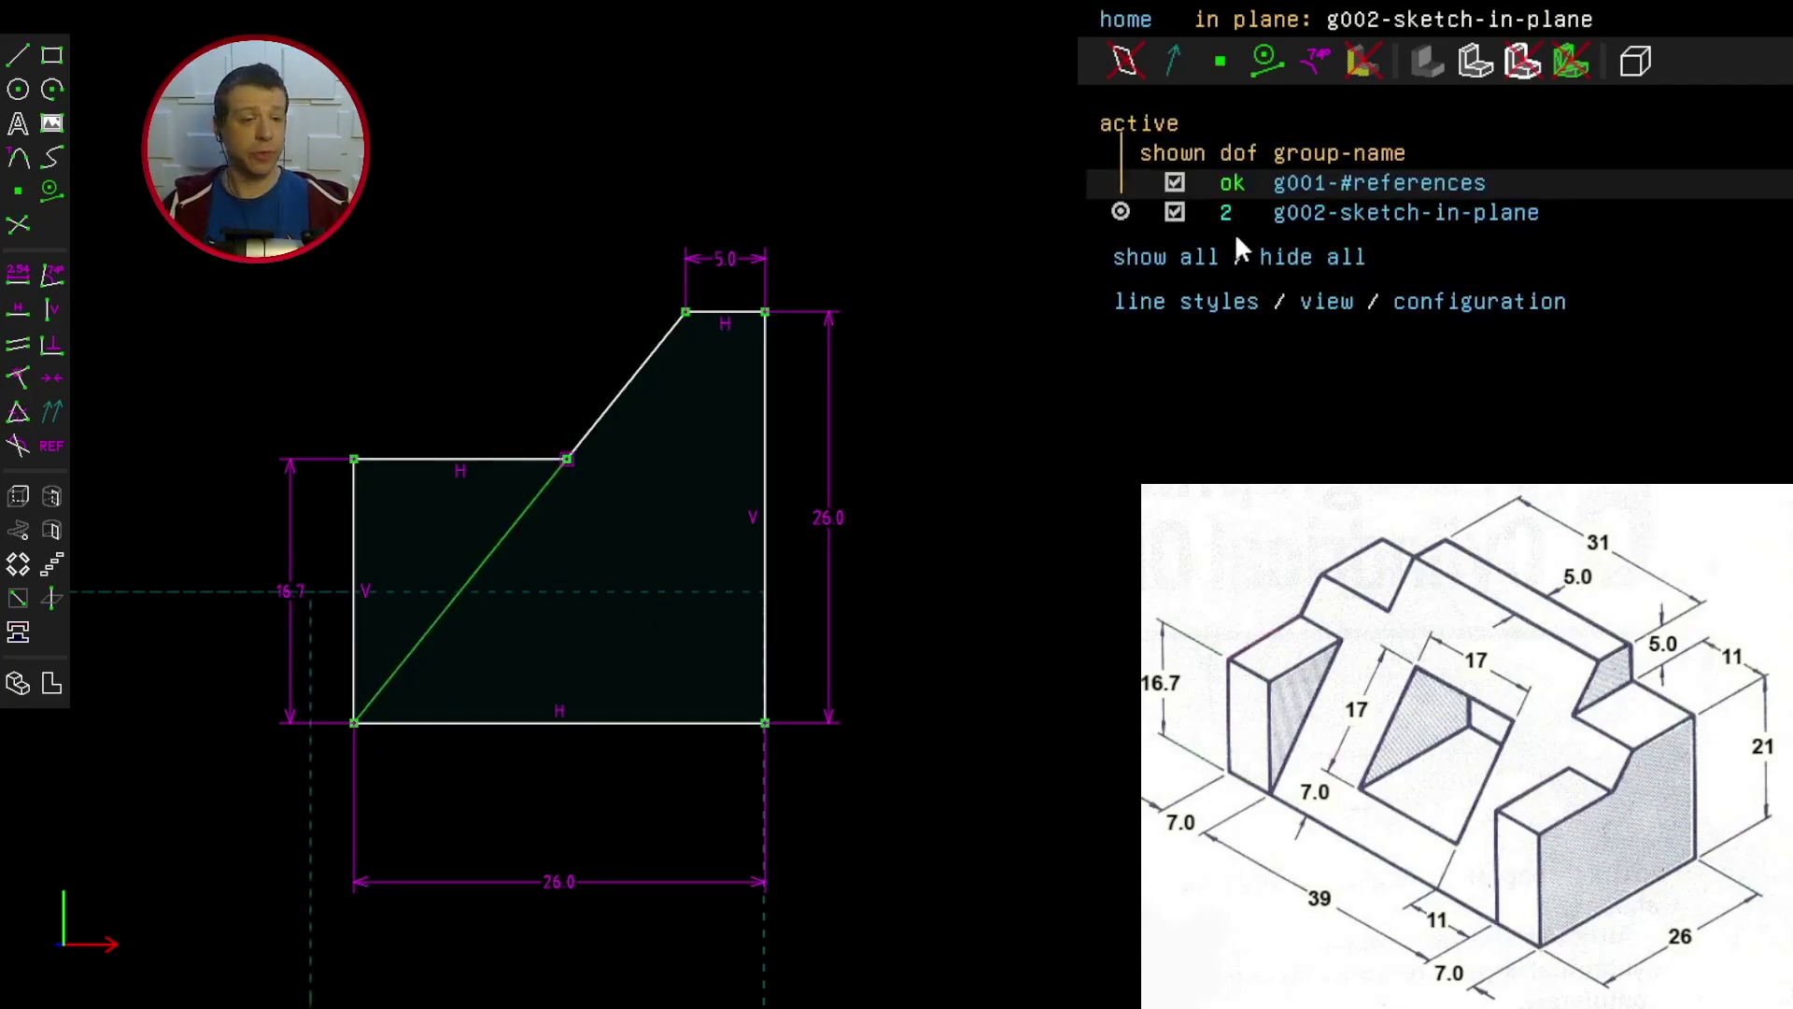
Step: Make the profile's bottom-left corner coincide with the origin and move the 5.0 label clear
{"action": "mouse_move", "coordinate": [354, 722]}
{"action": "left_mouse_down"}
{"action": "mouse_move", "coordinate": [451, 670]}
{"action": "mouse_move", "coordinate": [372, 734]}
{"action": "mouse_move", "coordinate": [290, 766]}
{"action": "left_mouse_up"}
{"action": "scroll", "coordinate": [331, 738], "scroll_direction": "down", "scroll_amount": 3}
{"action": "scroll", "coordinate": [331, 738], "scroll_direction": "up", "scroll_amount": 4}
{"action": "left_click", "coordinate": [318, 435]}
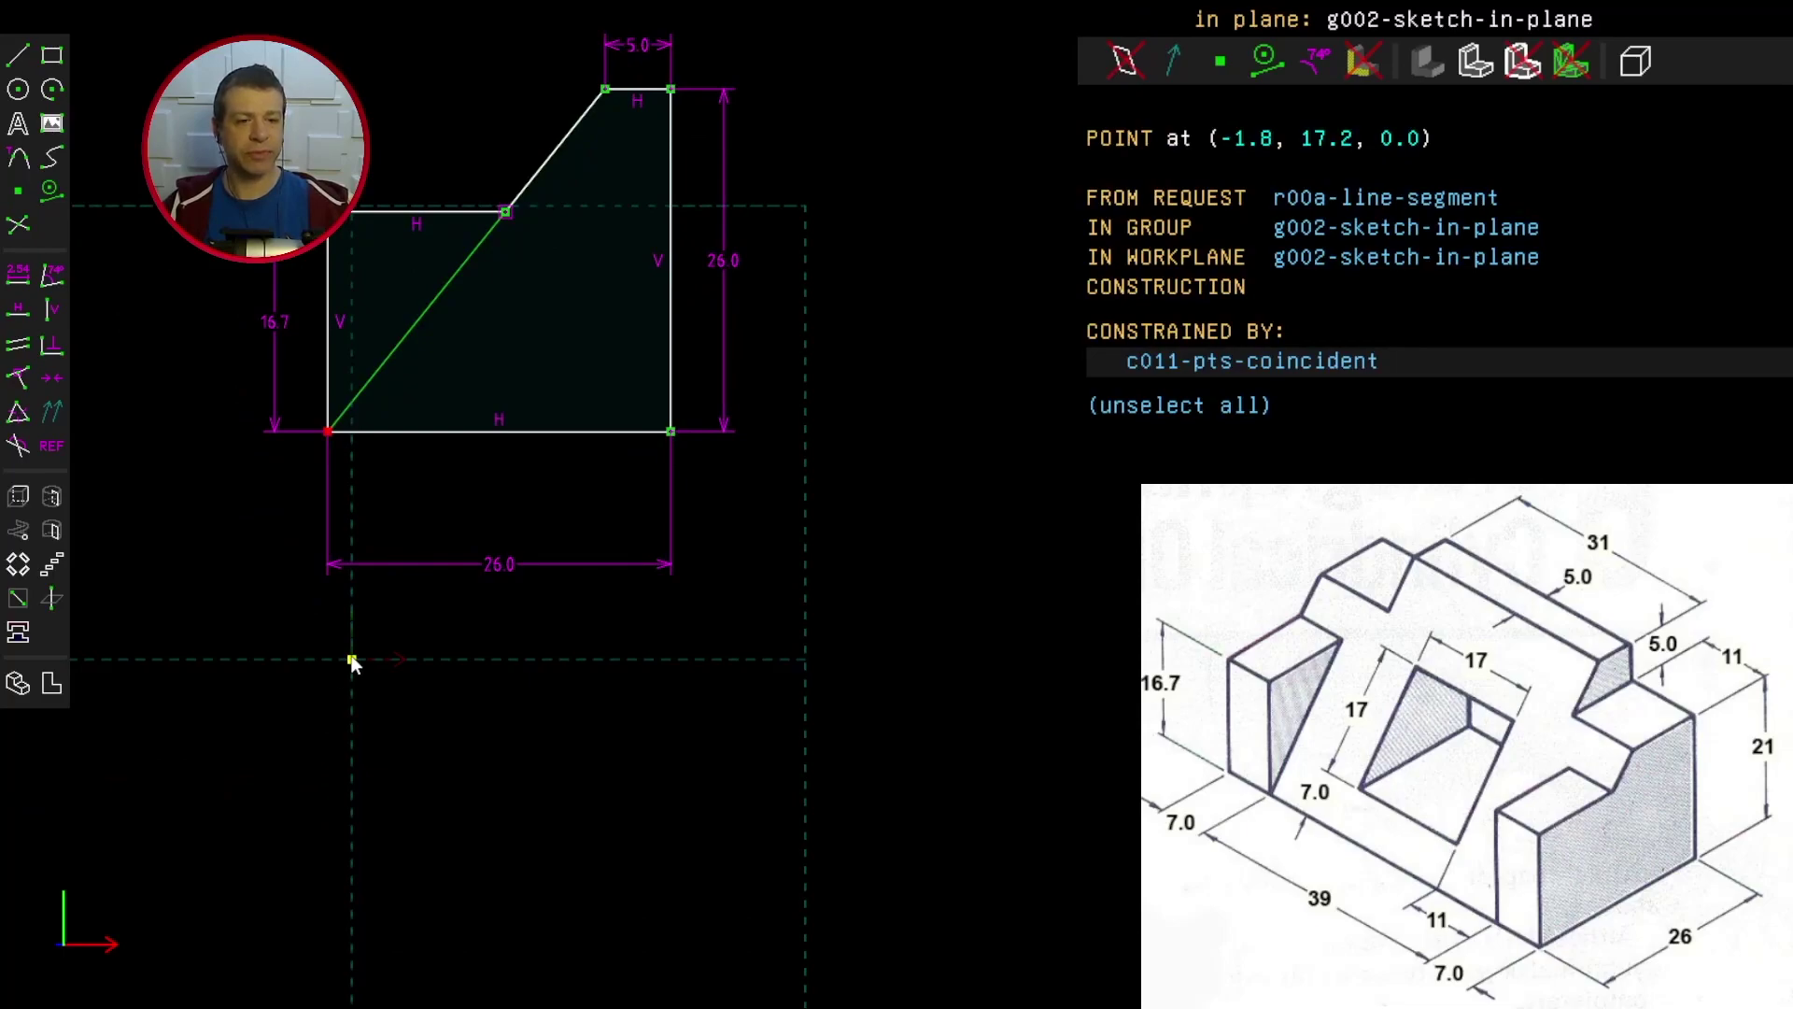
{"action": "left_click", "coordinate": [352, 661]}
{"action": "left_click", "coordinate": [19, 379]}
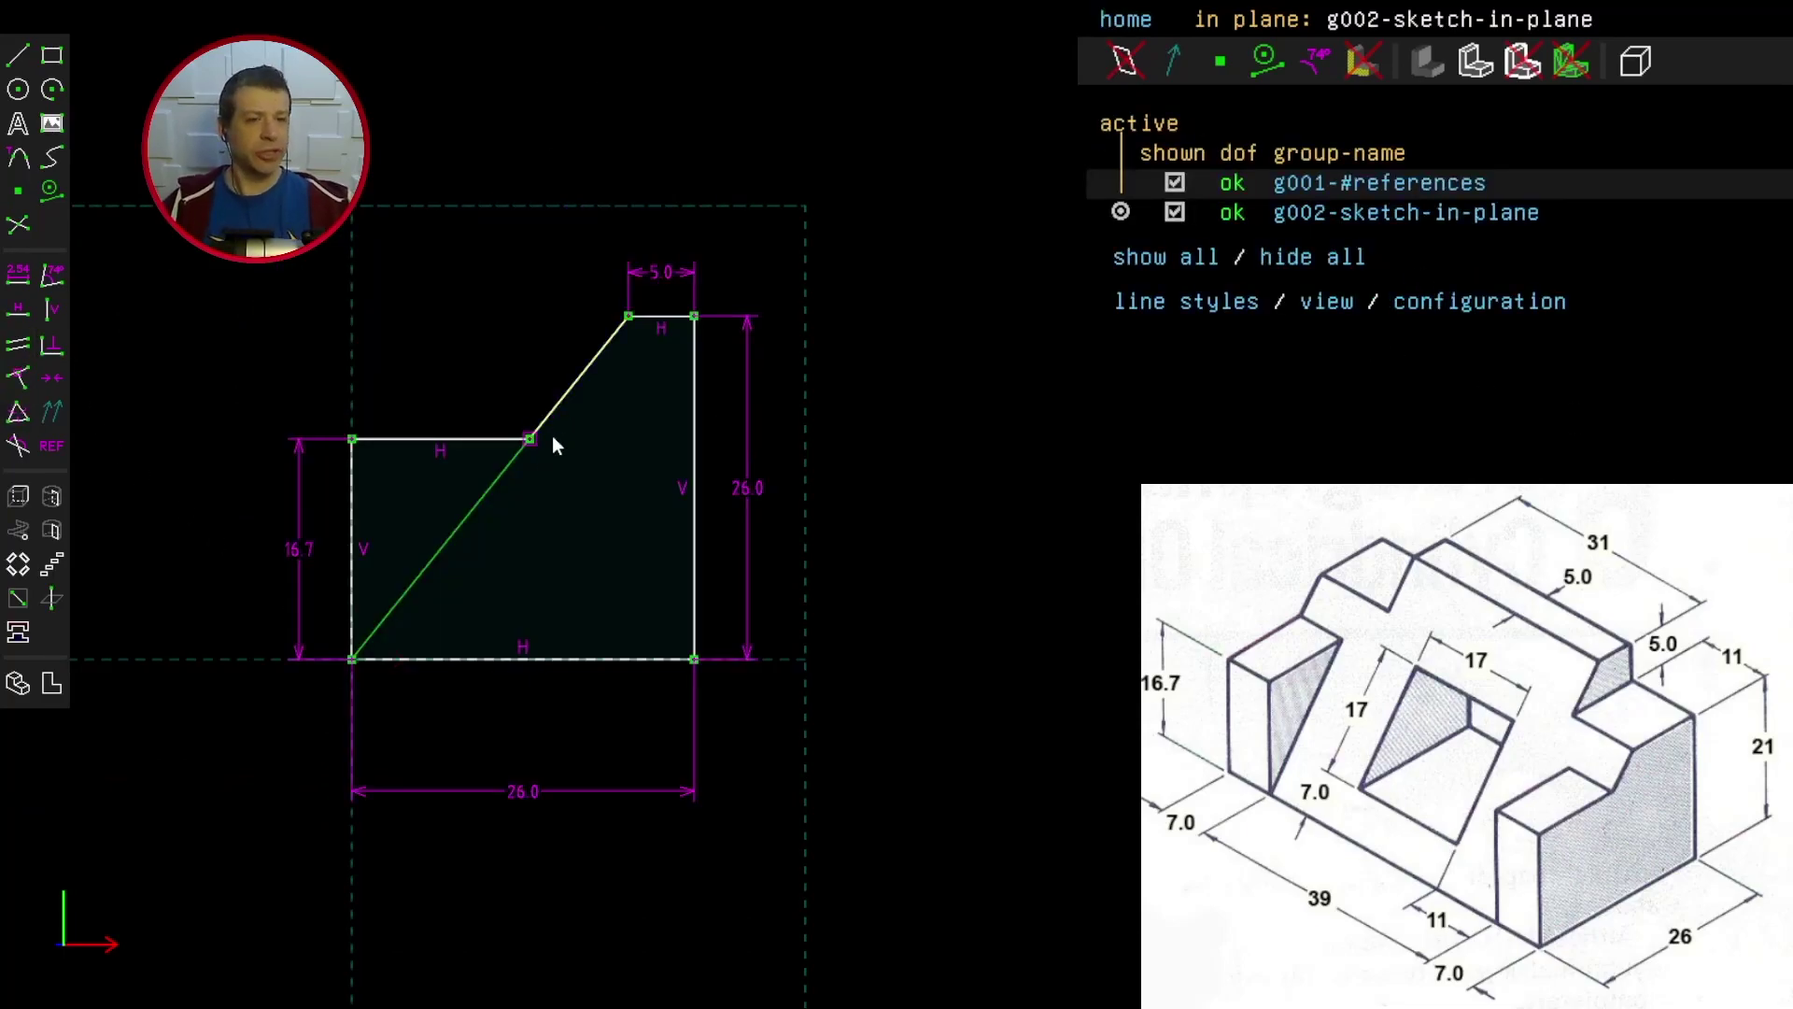
{"action": "scroll", "coordinate": [553, 435], "scroll_direction": "up", "scroll_amount": 1}
{"action": "left_click_drag", "start_coordinate": [691, 215], "coordinate": [811, 250]}
Step: Extrude the profile and dimension its lengthwise edge to 39
{"action": "left_click", "coordinate": [19, 496]}
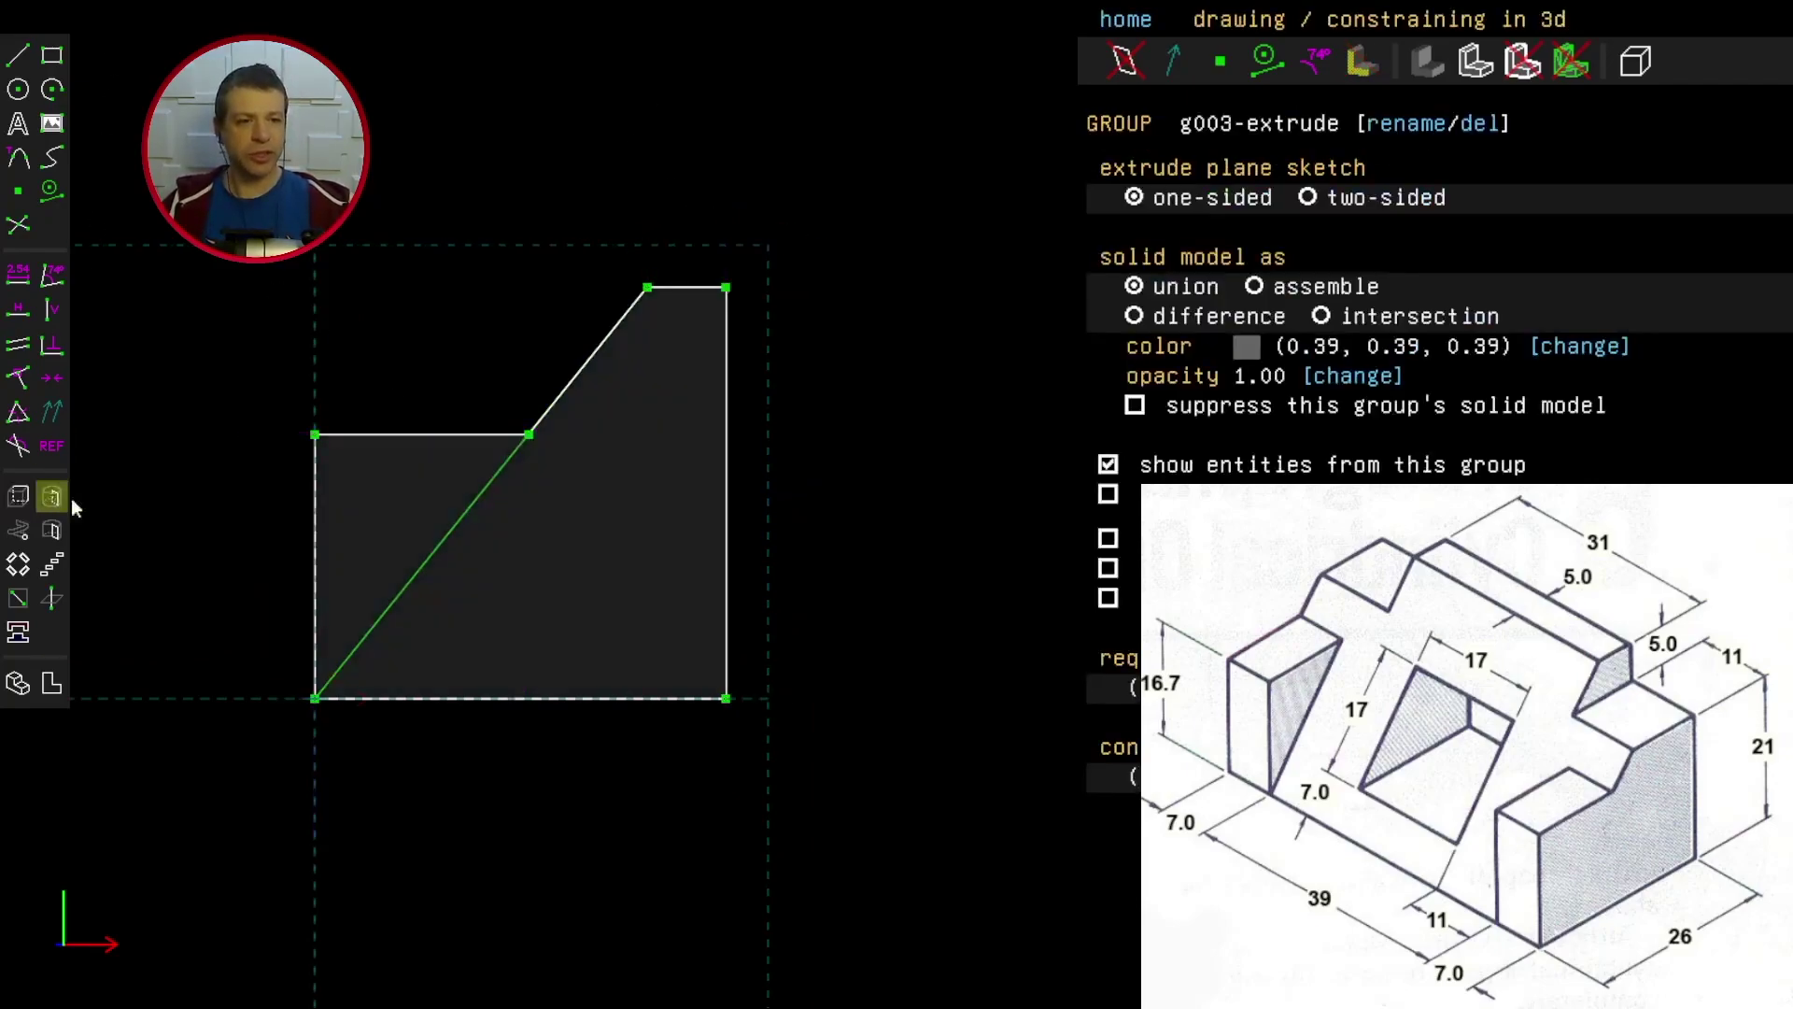
{"action": "left_click", "coordinate": [594, 800]}
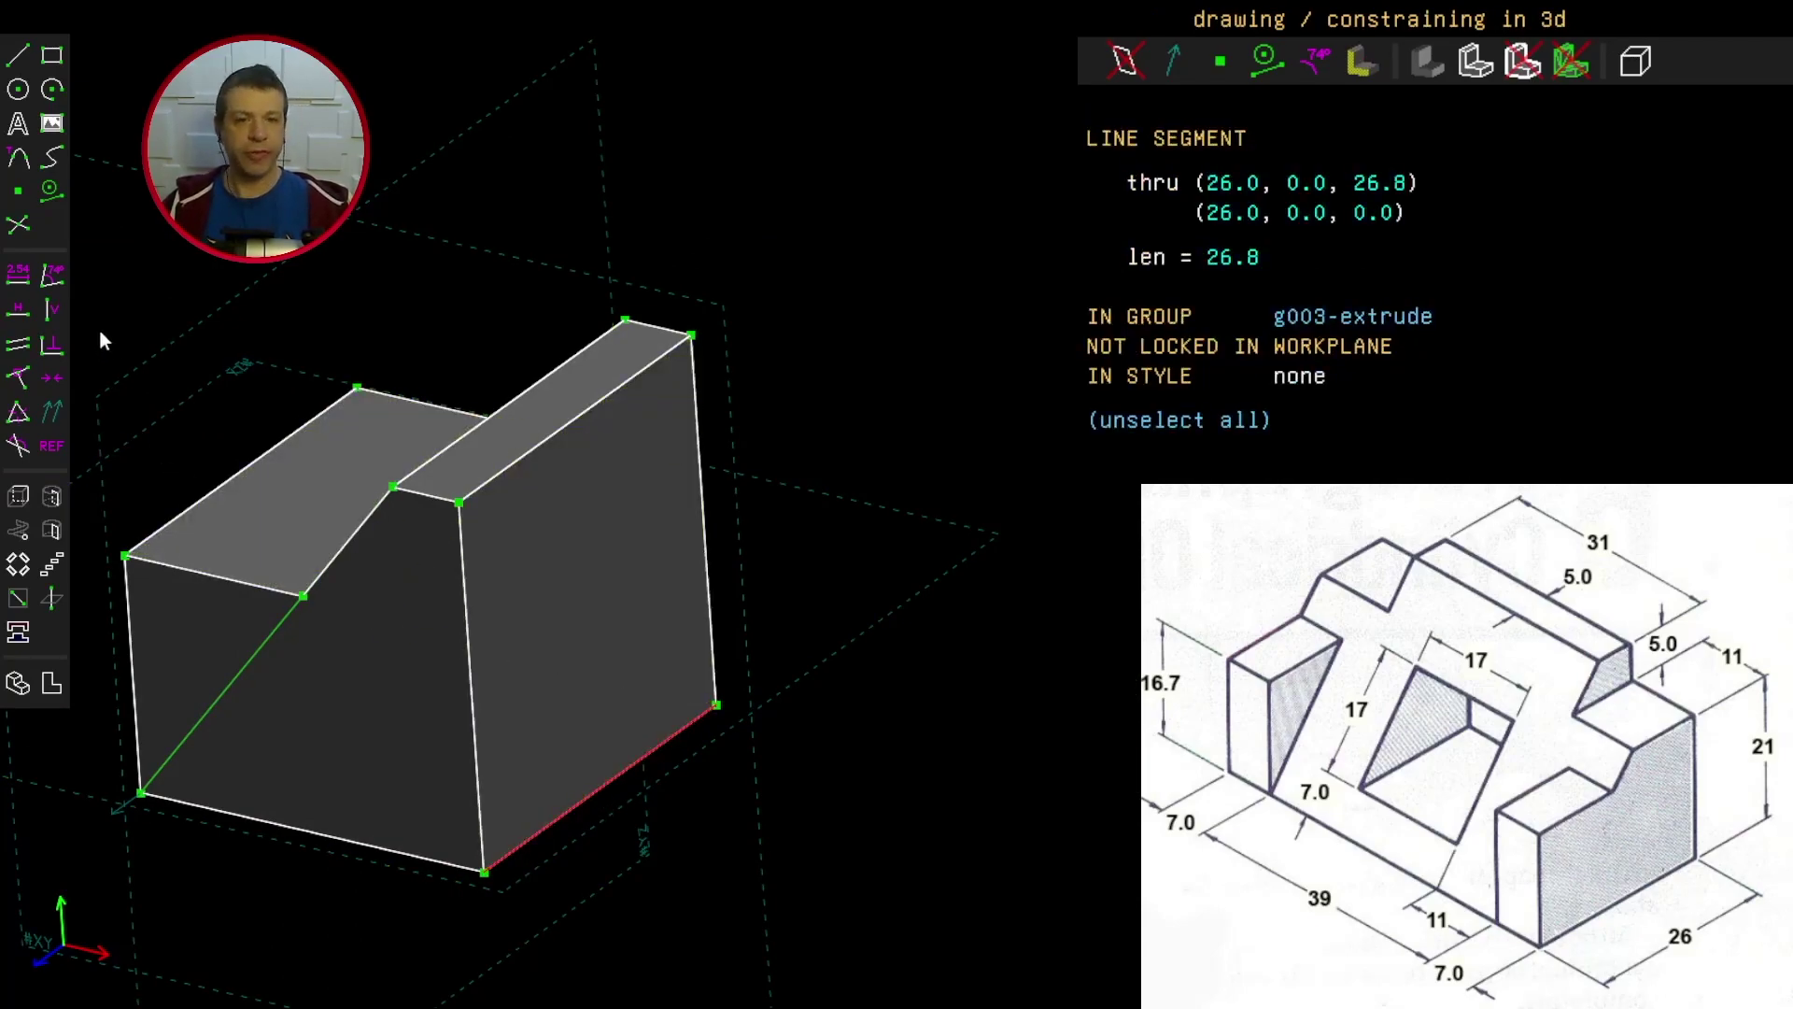
{"action": "left_click", "coordinate": [18, 274]}
{"action": "type", "text": "39"}
{"action": "key", "text": "Return"}
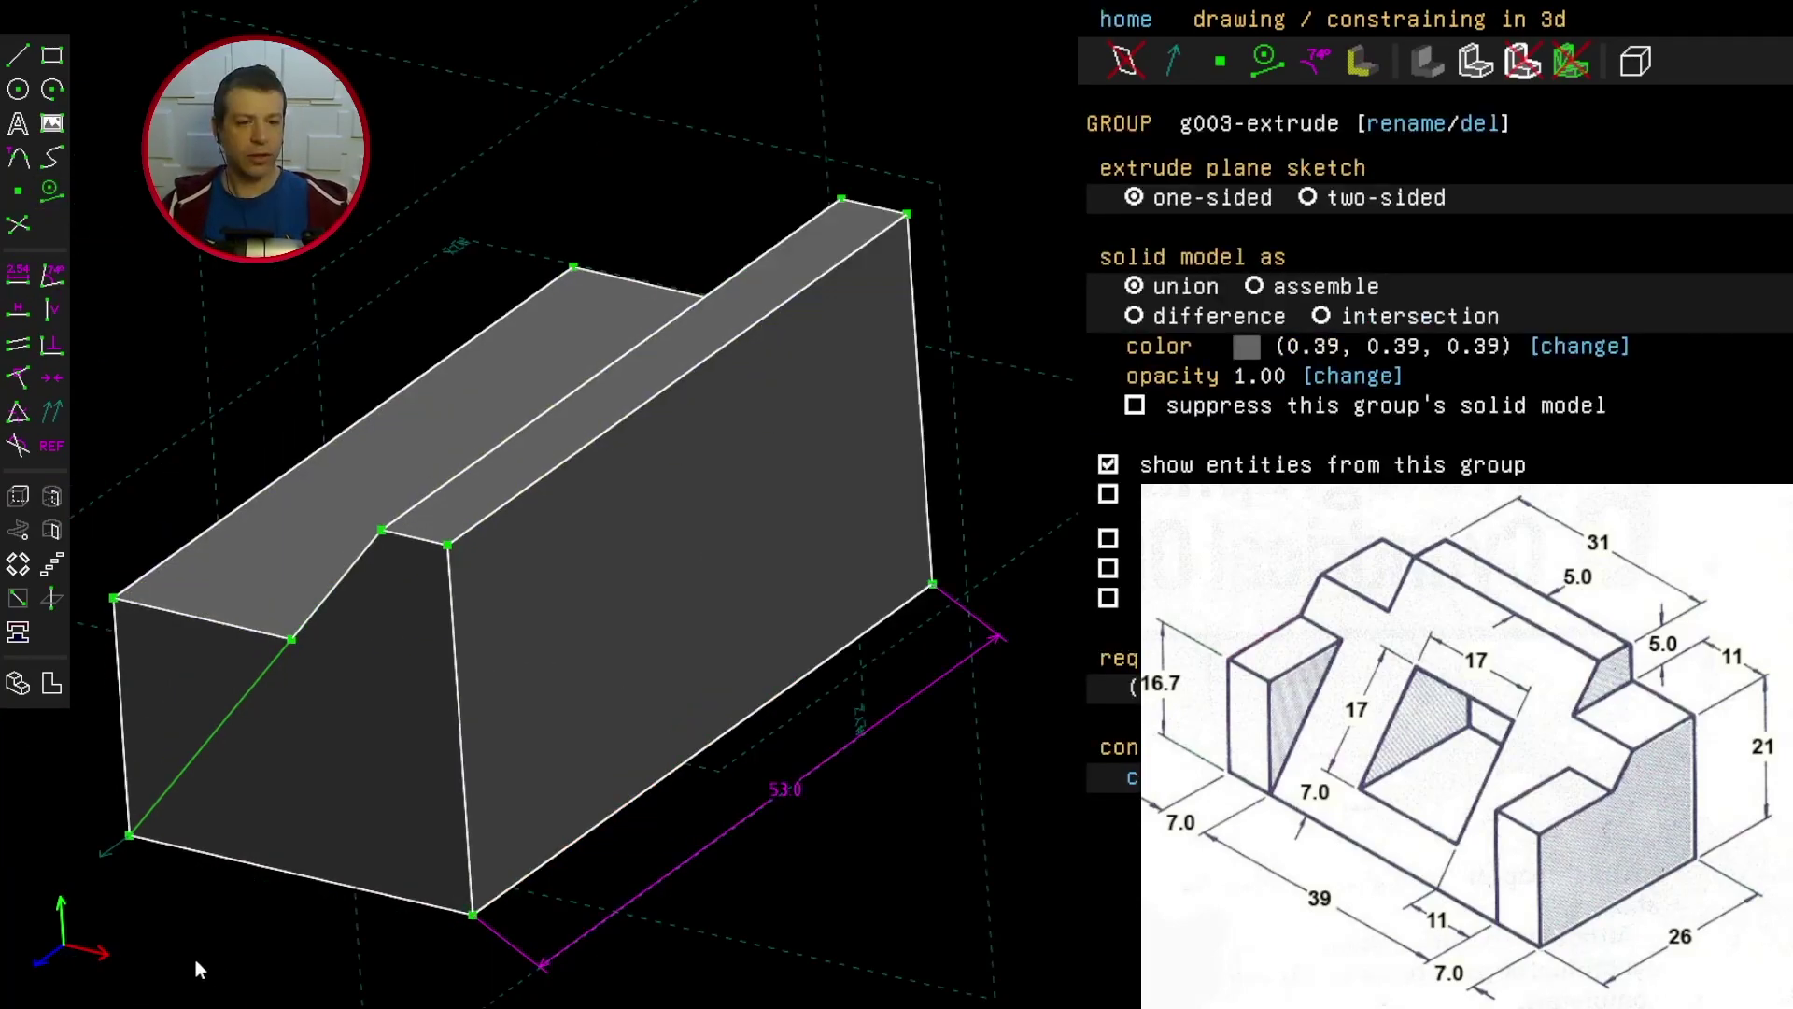
{"action": "middle_click_drag", "start_coordinate": [194, 960], "coordinate": [538, 1002]}
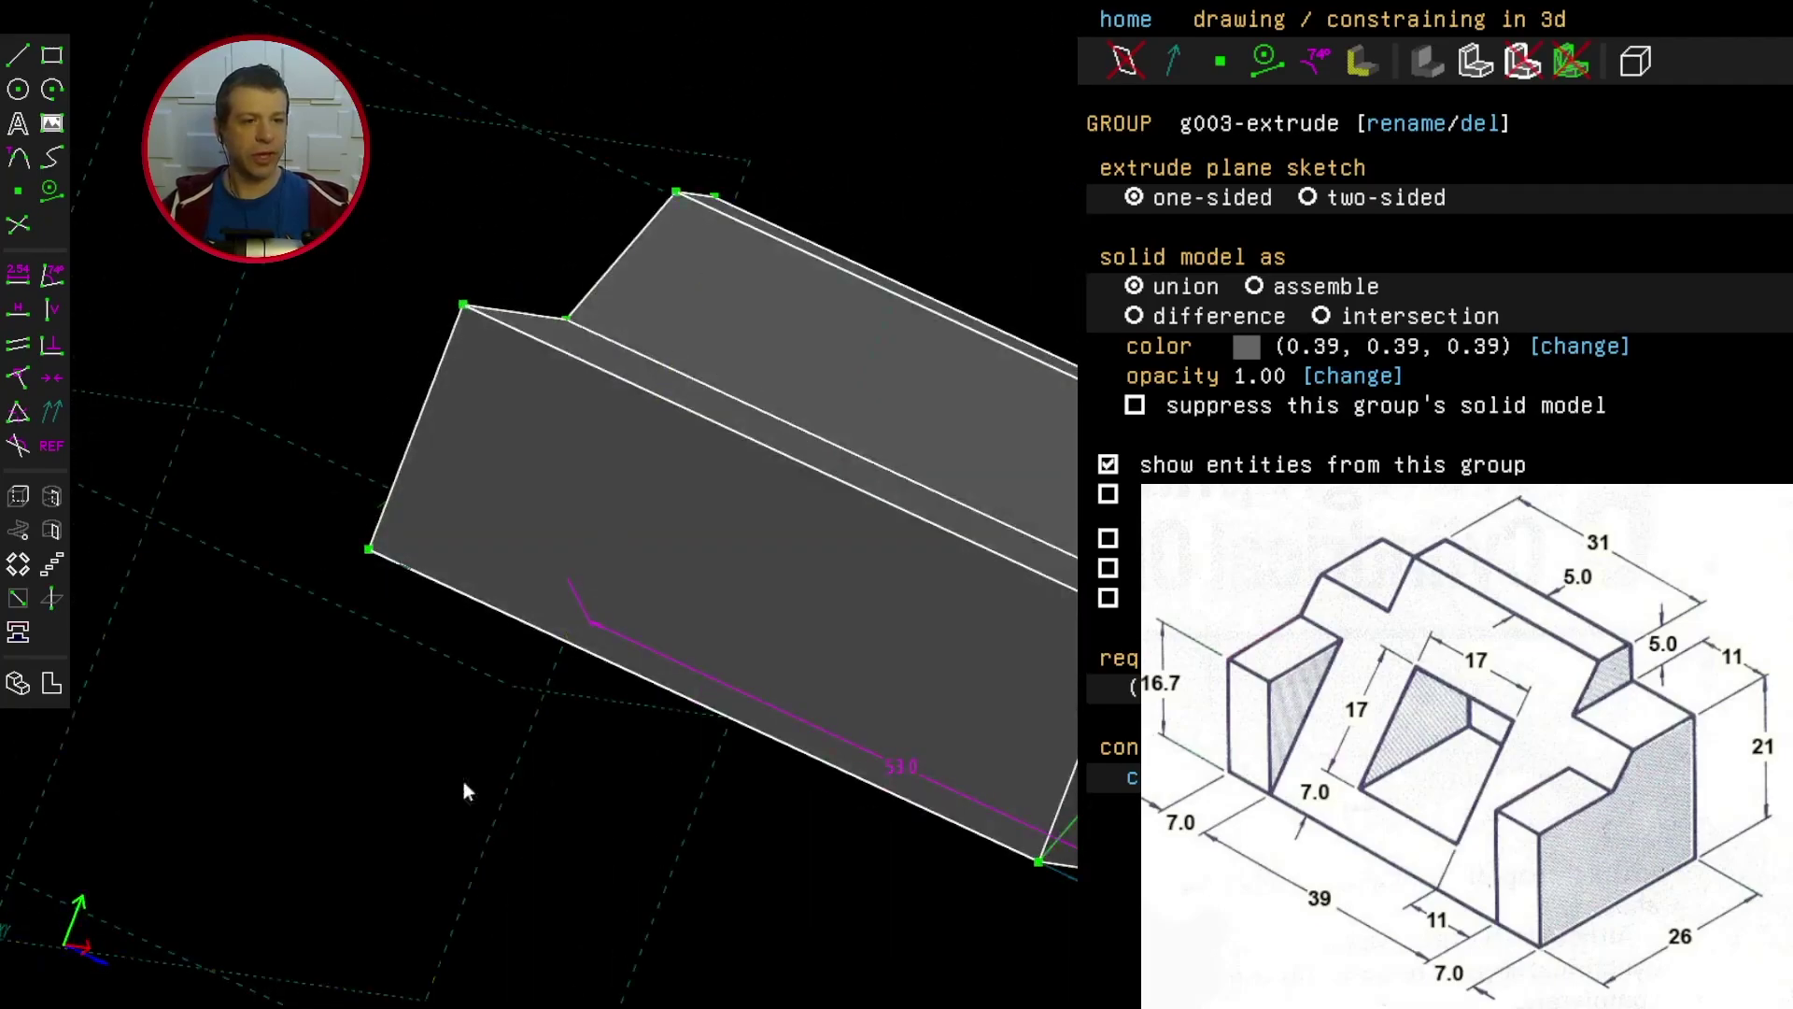
{"action": "key", "text": "F3"}
{"action": "key", "text": "f"}
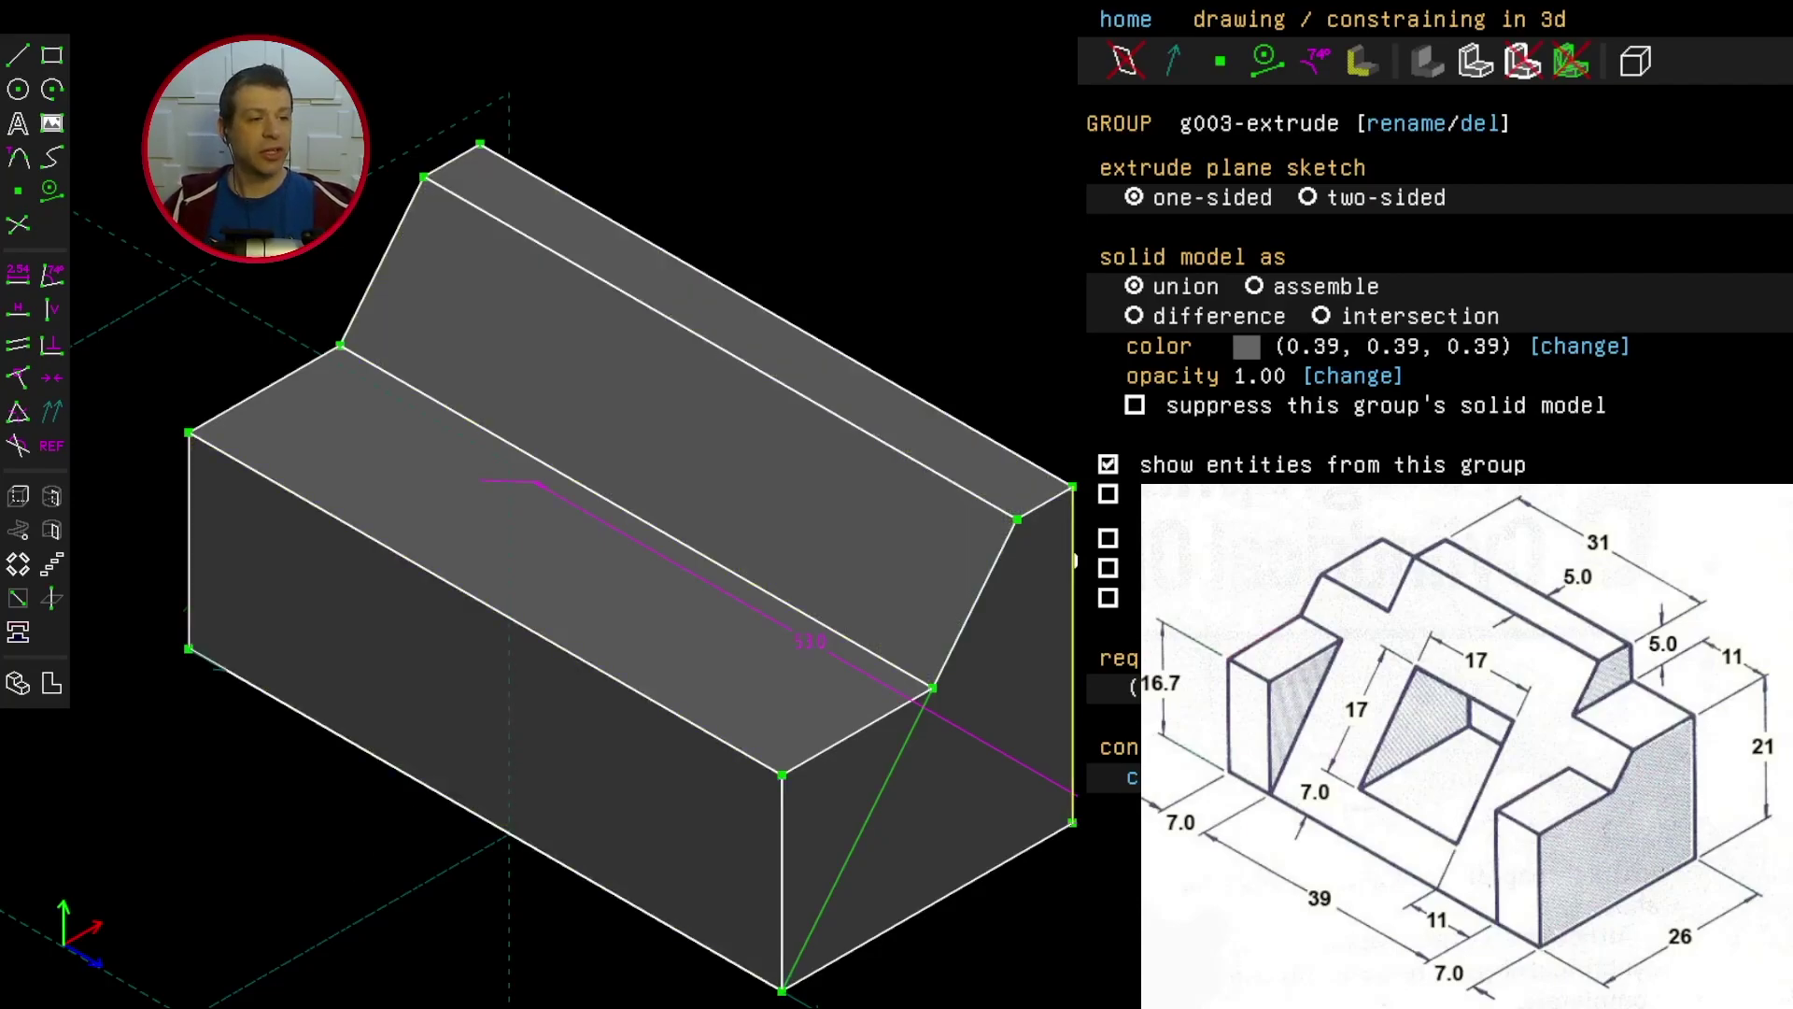
Step: Start a new workplane sketch on the end face from two edges and a corner
{"action": "left_click", "coordinate": [1074, 560]}
{"action": "left_click", "coordinate": [1048, 502]}
{"action": "left_click", "coordinate": [1074, 487]}
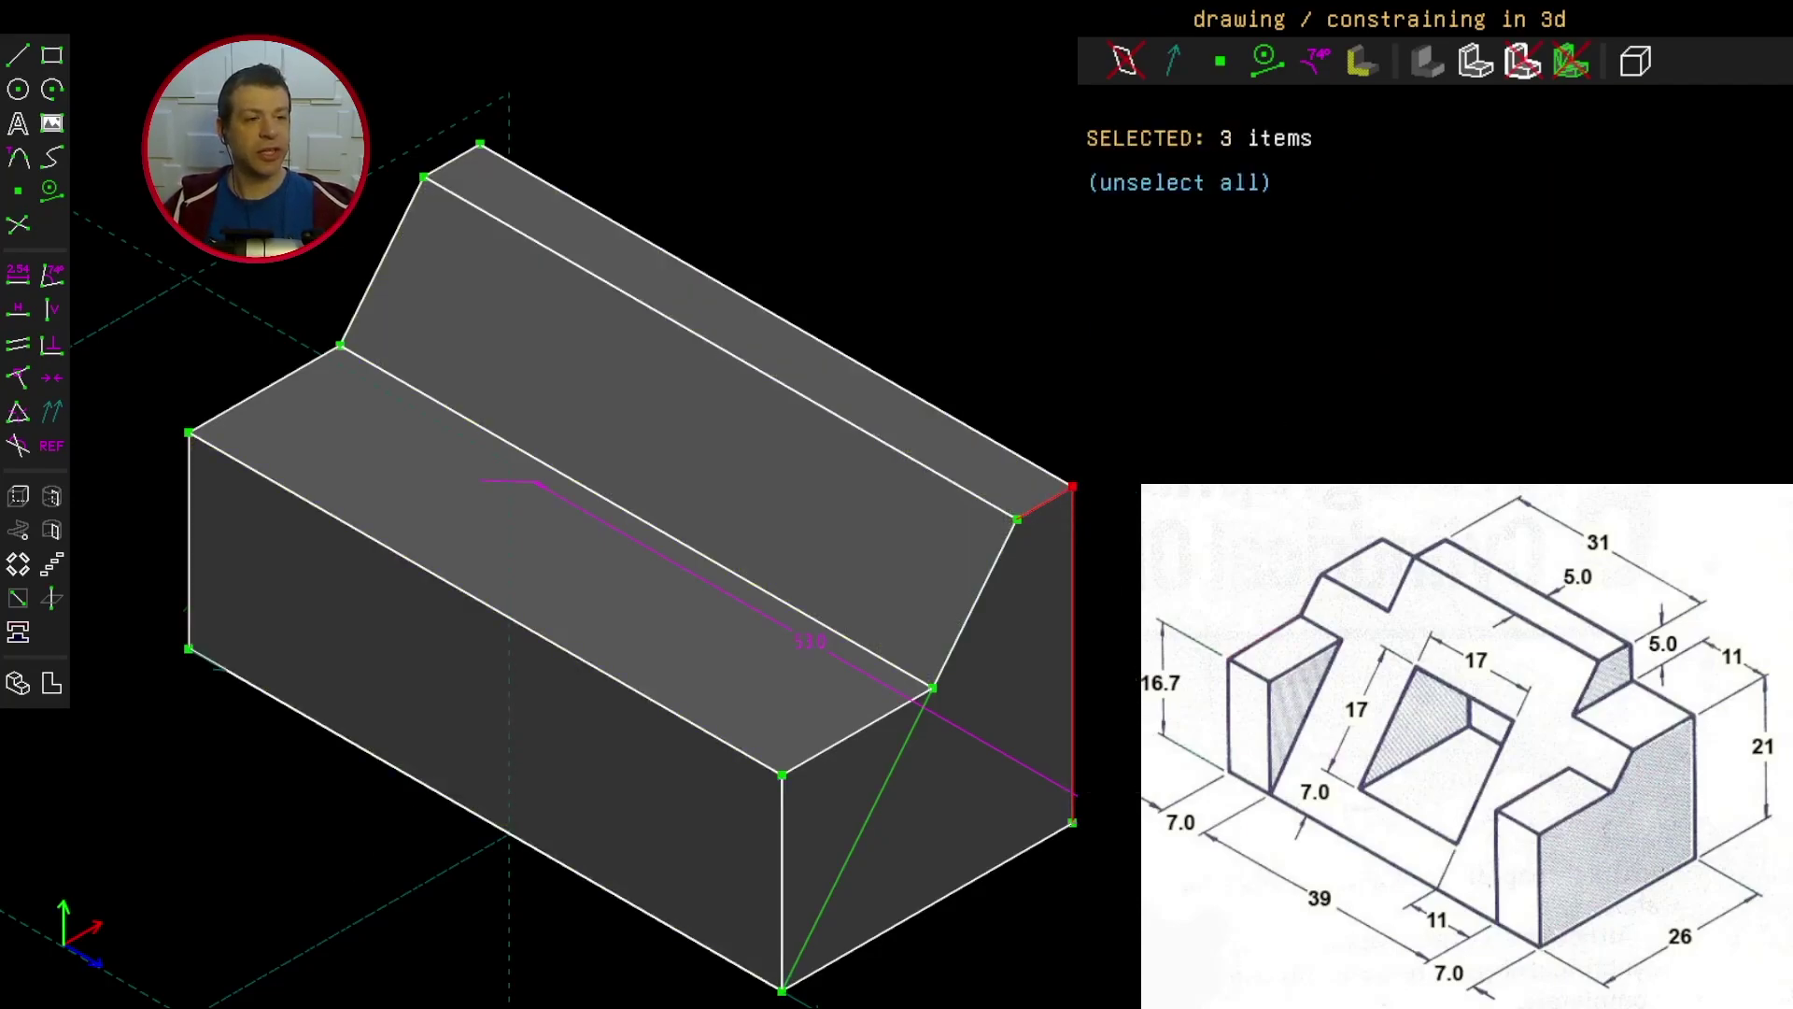
{"action": "left_click", "coordinate": [18, 598]}
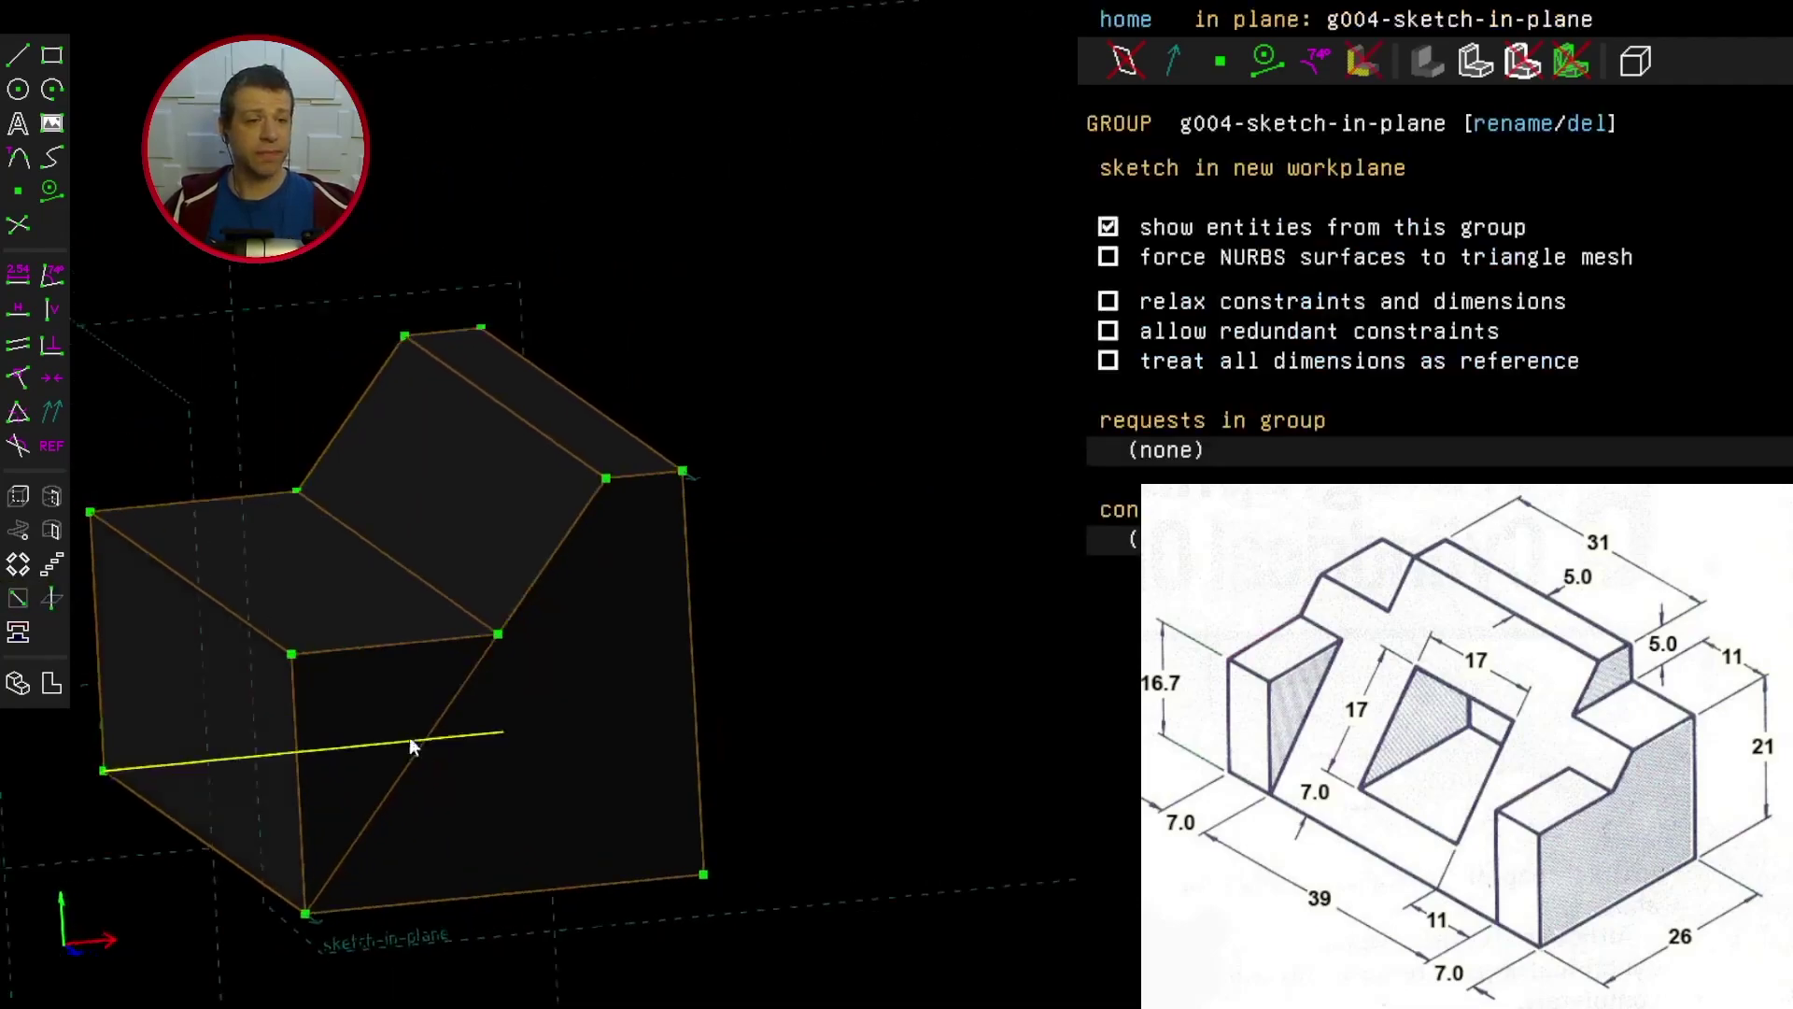
Step: Draw a trapezoid over the end face's top corner: top line, right side, and closing bottom line
{"action": "left_click", "coordinate": [18, 56]}
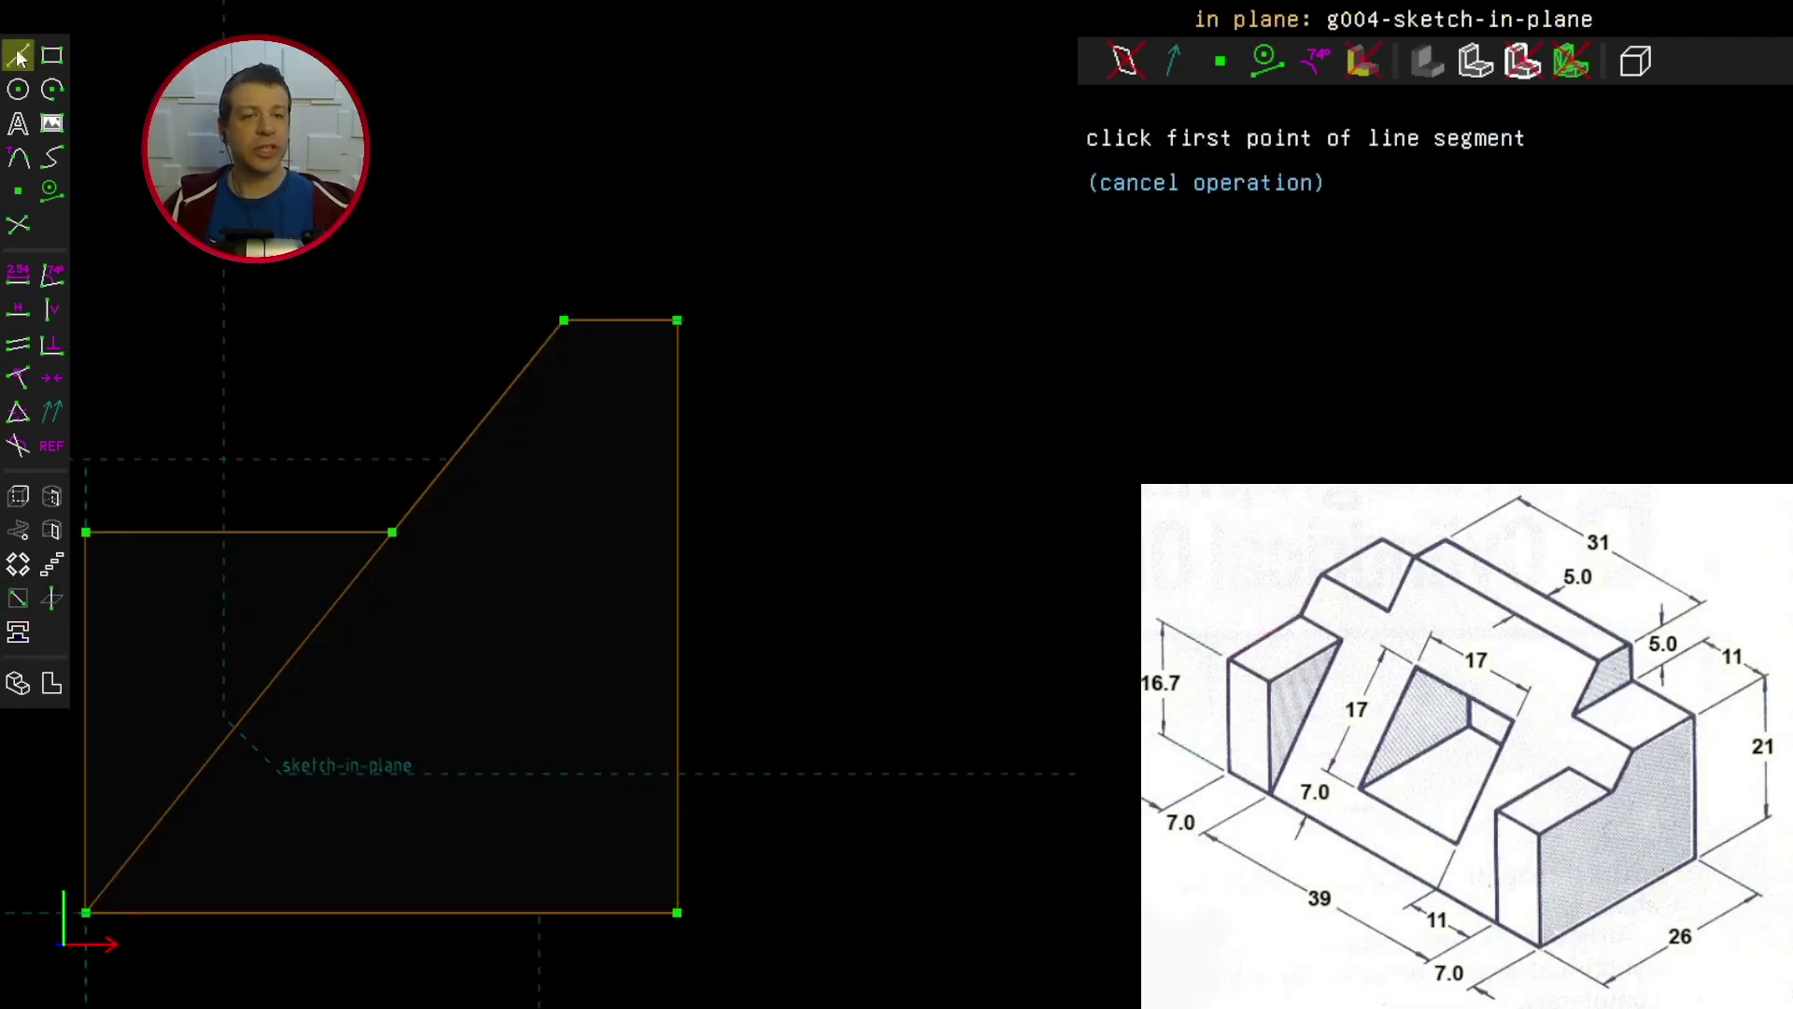
{"action": "left_click", "coordinate": [564, 321]}
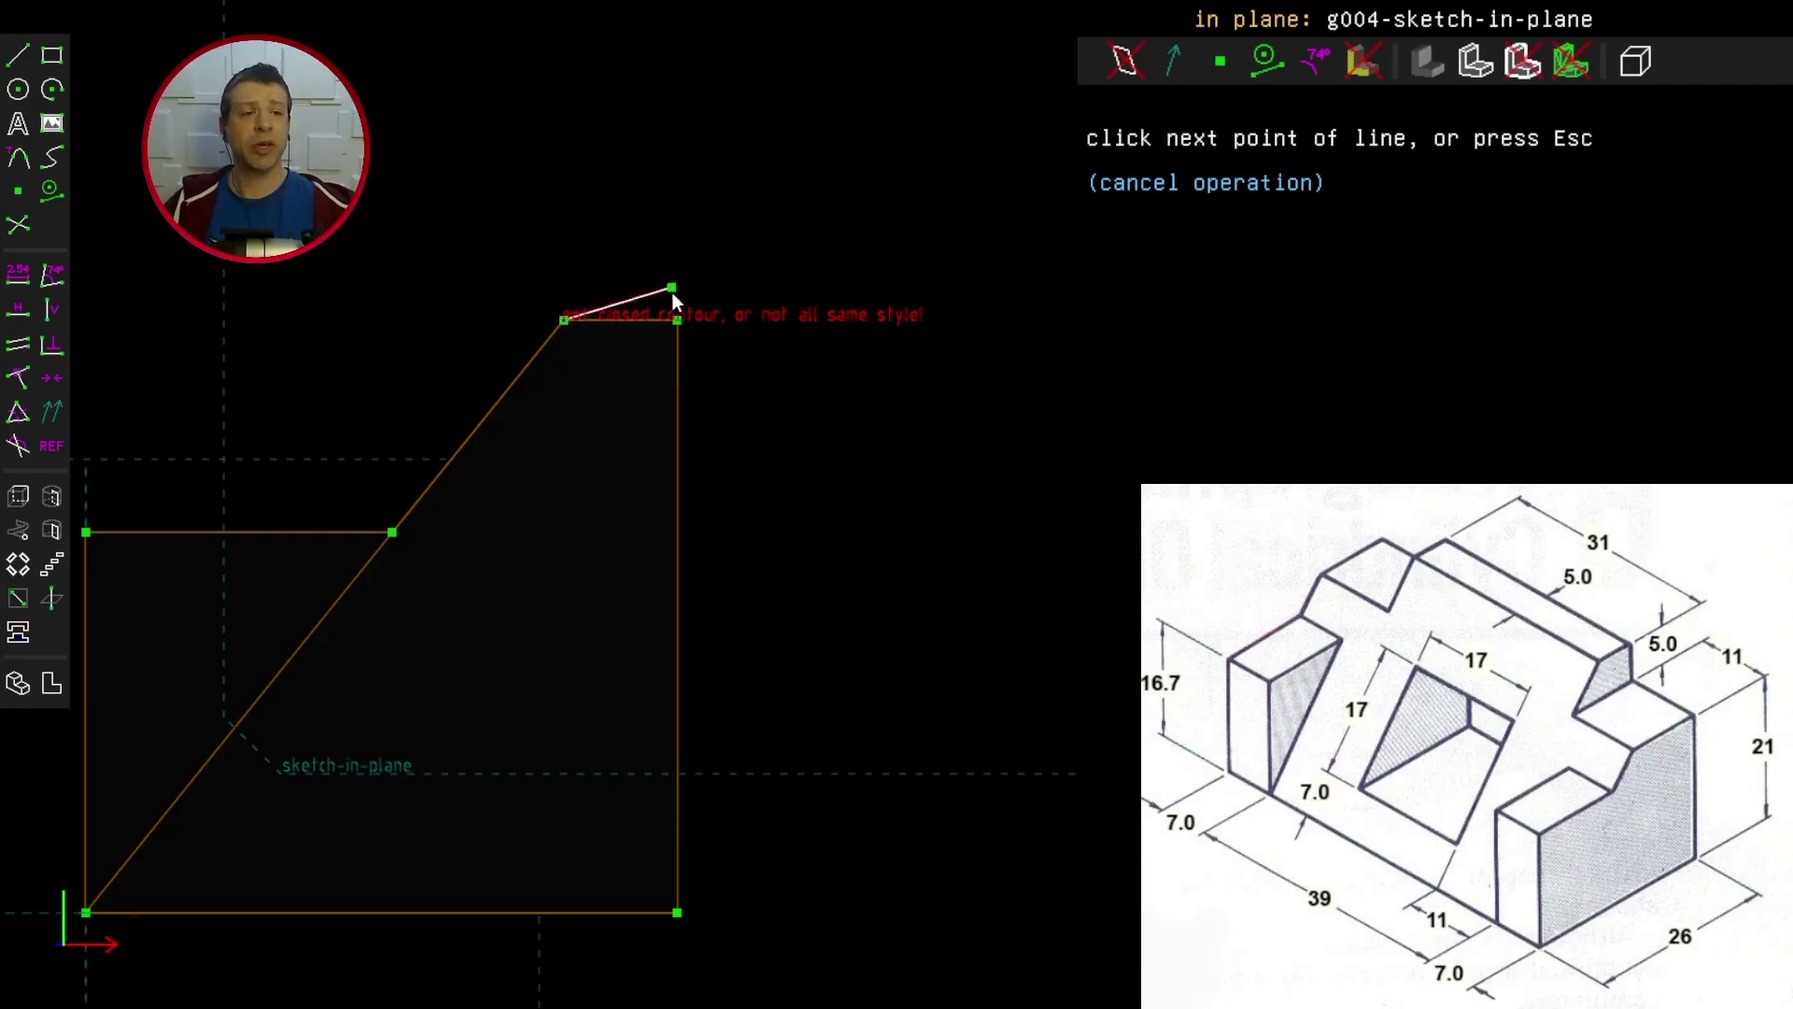
{"action": "left_click", "coordinate": [678, 321]}
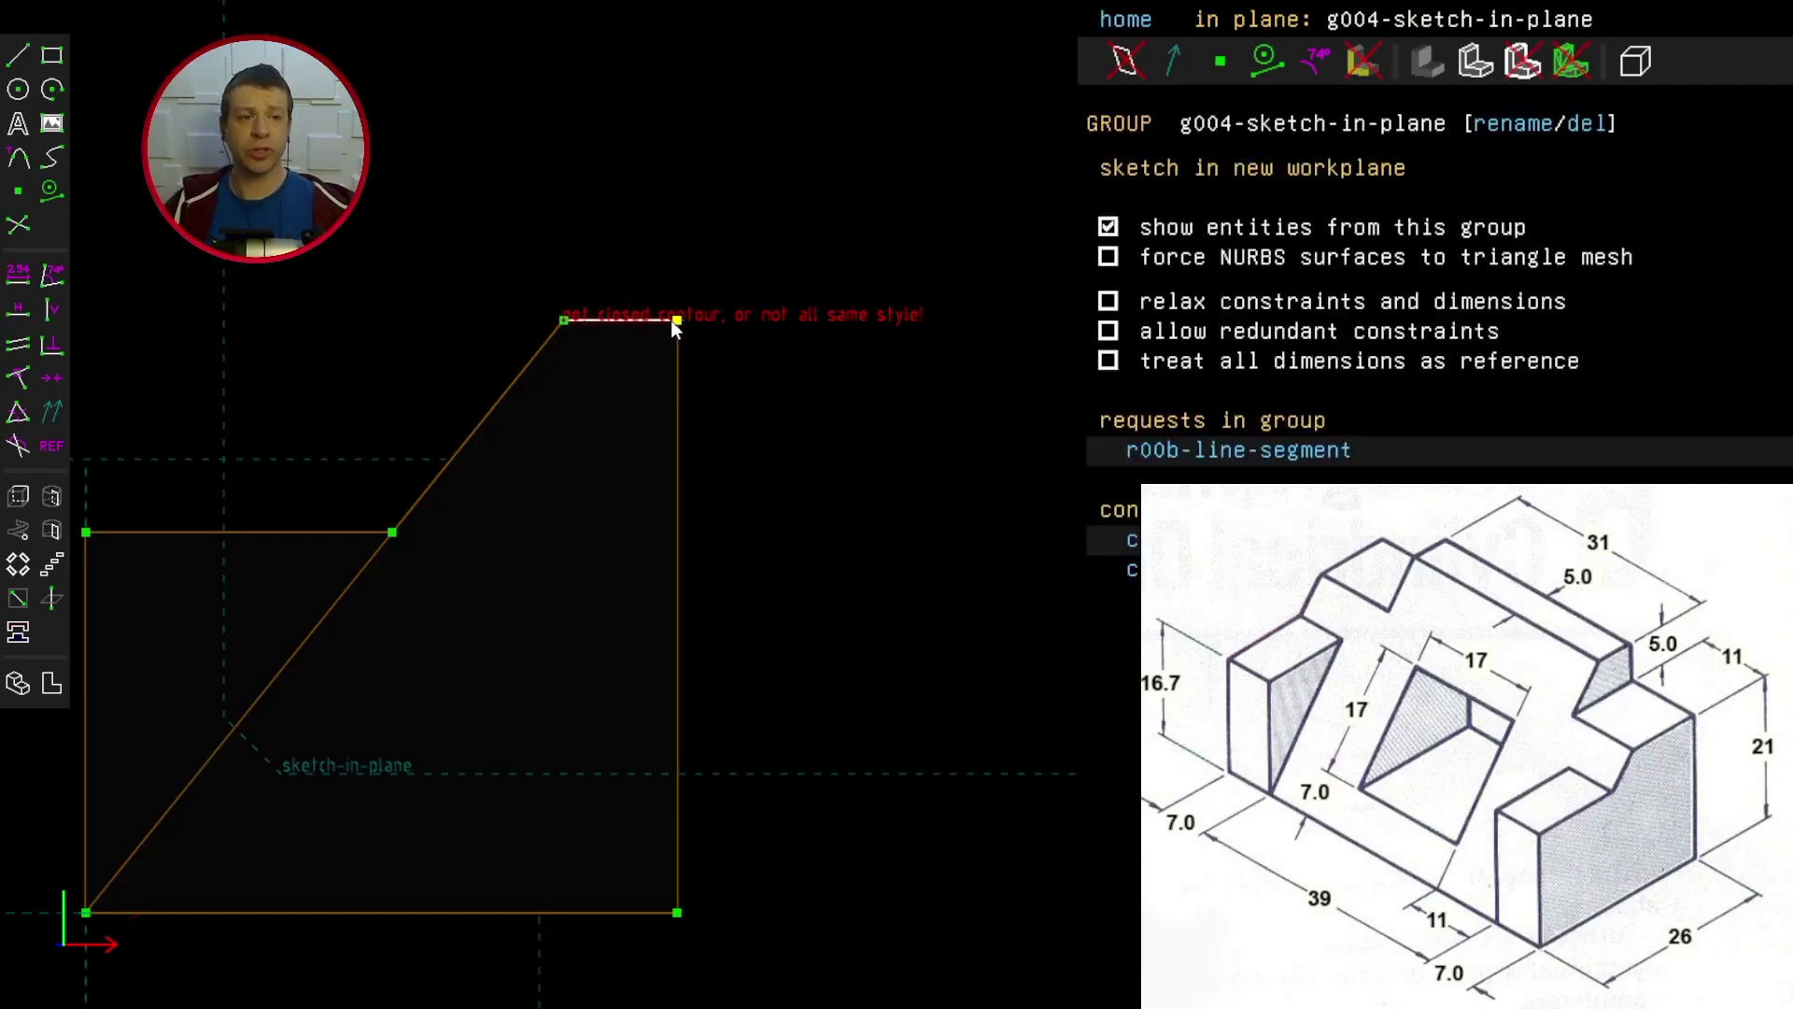
{"action": "key", "text": "l"}
{"action": "left_click", "coordinate": [677, 321]}
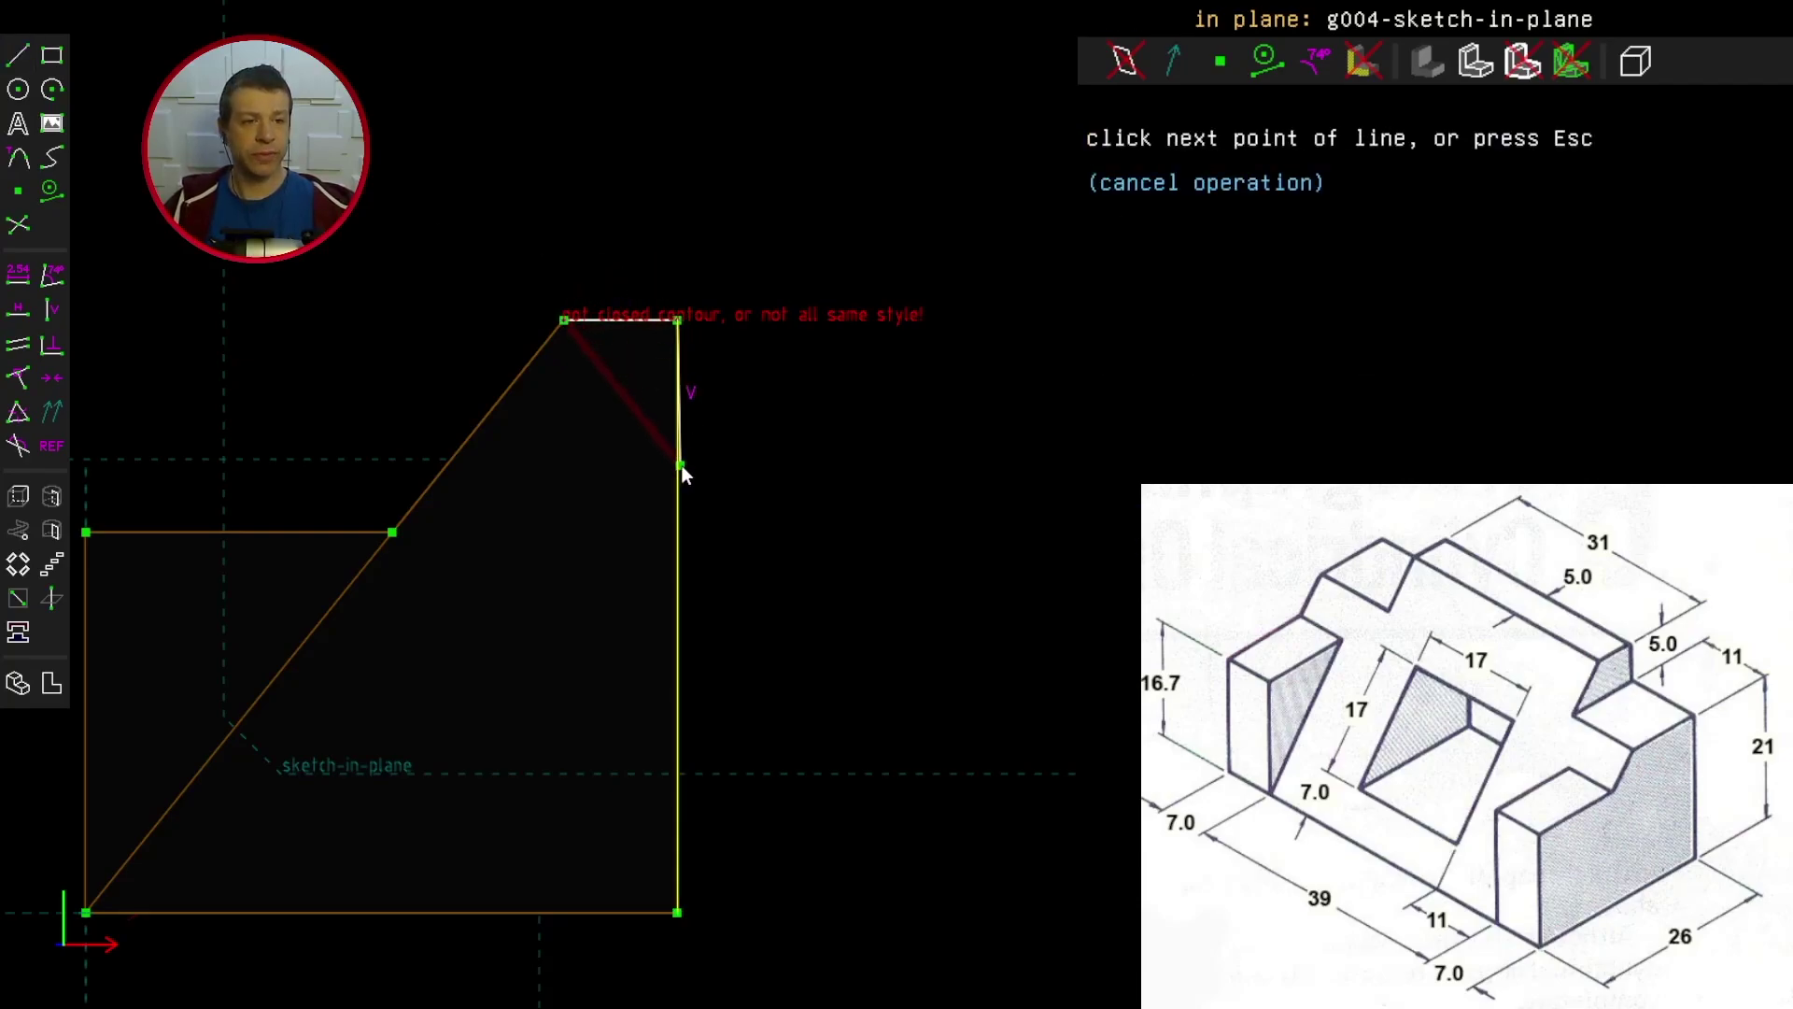
{"action": "left_click", "coordinate": [679, 465]}
{"action": "key", "text": "l"}
{"action": "left_click", "coordinate": [676, 466]}
{"action": "left_click", "coordinate": [453, 458]}
{"action": "key", "text": "l"}
{"action": "key", "text": "Escape"}
Step: Make the trapezoid's bottom horizontal, dimension its right side 5.0, and extrude it
{"action": "left_click", "coordinate": [583, 465]}
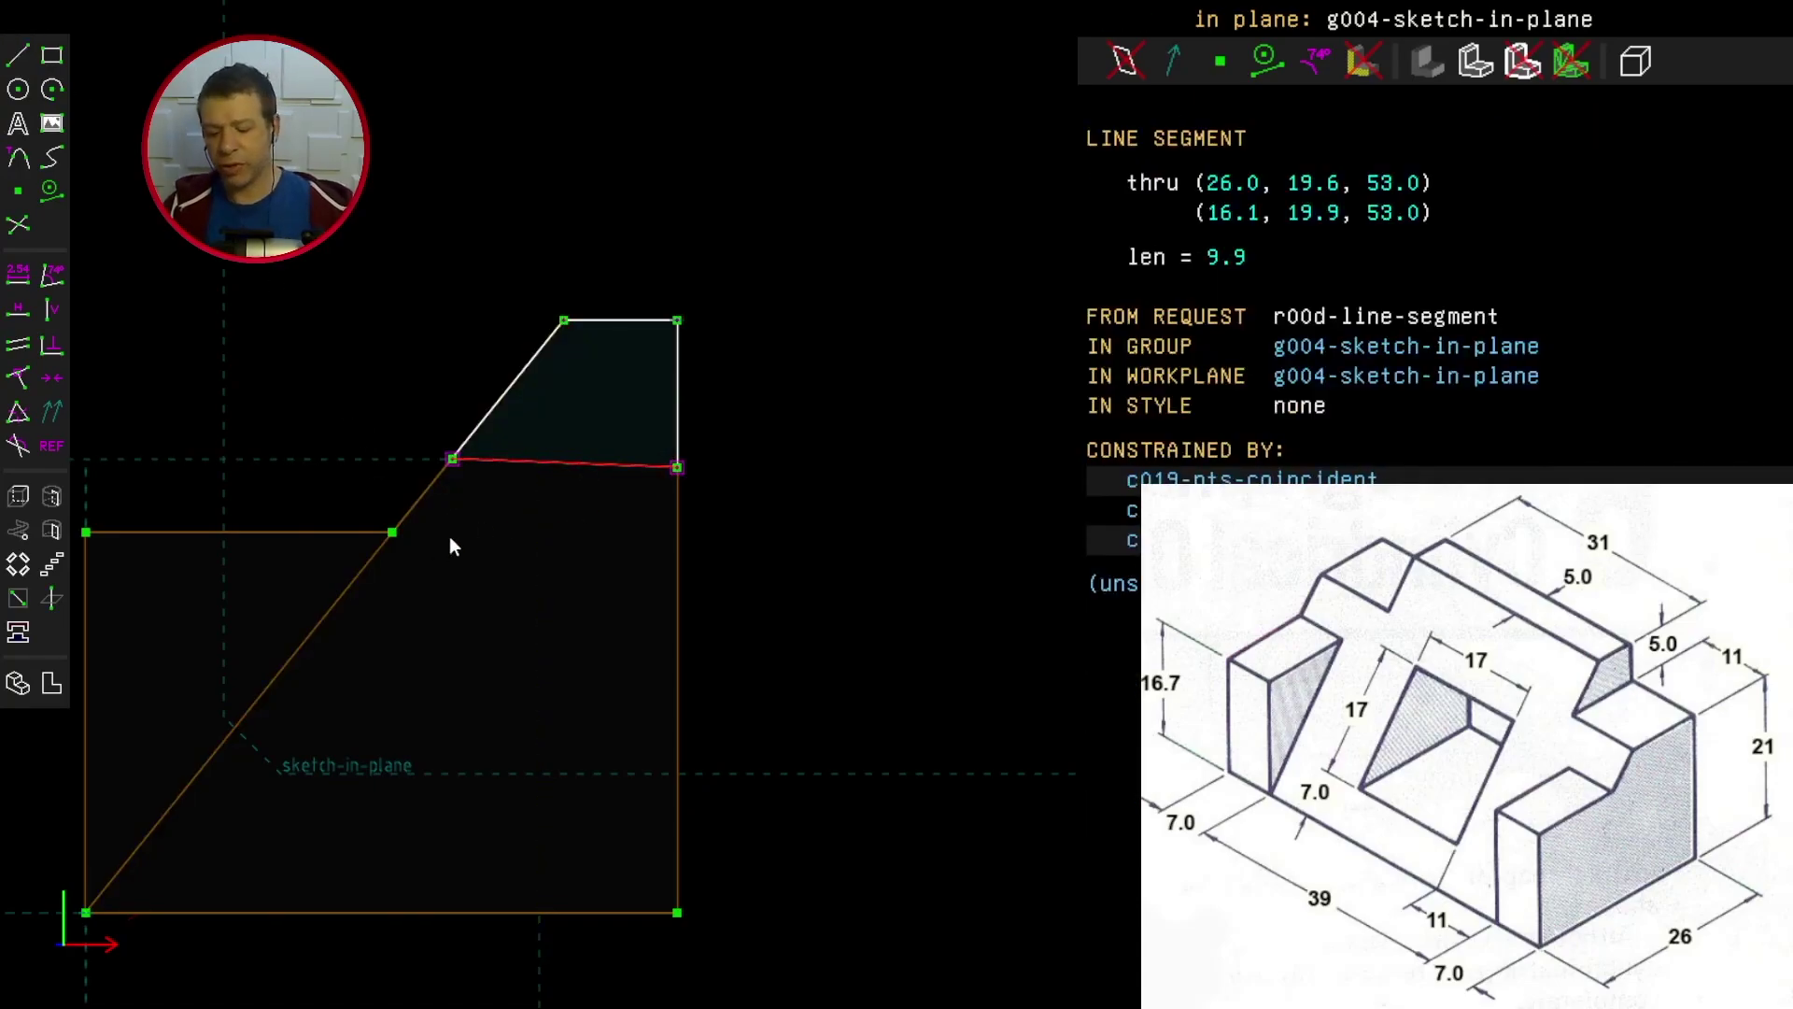
{"action": "left_click", "coordinate": [18, 311]}
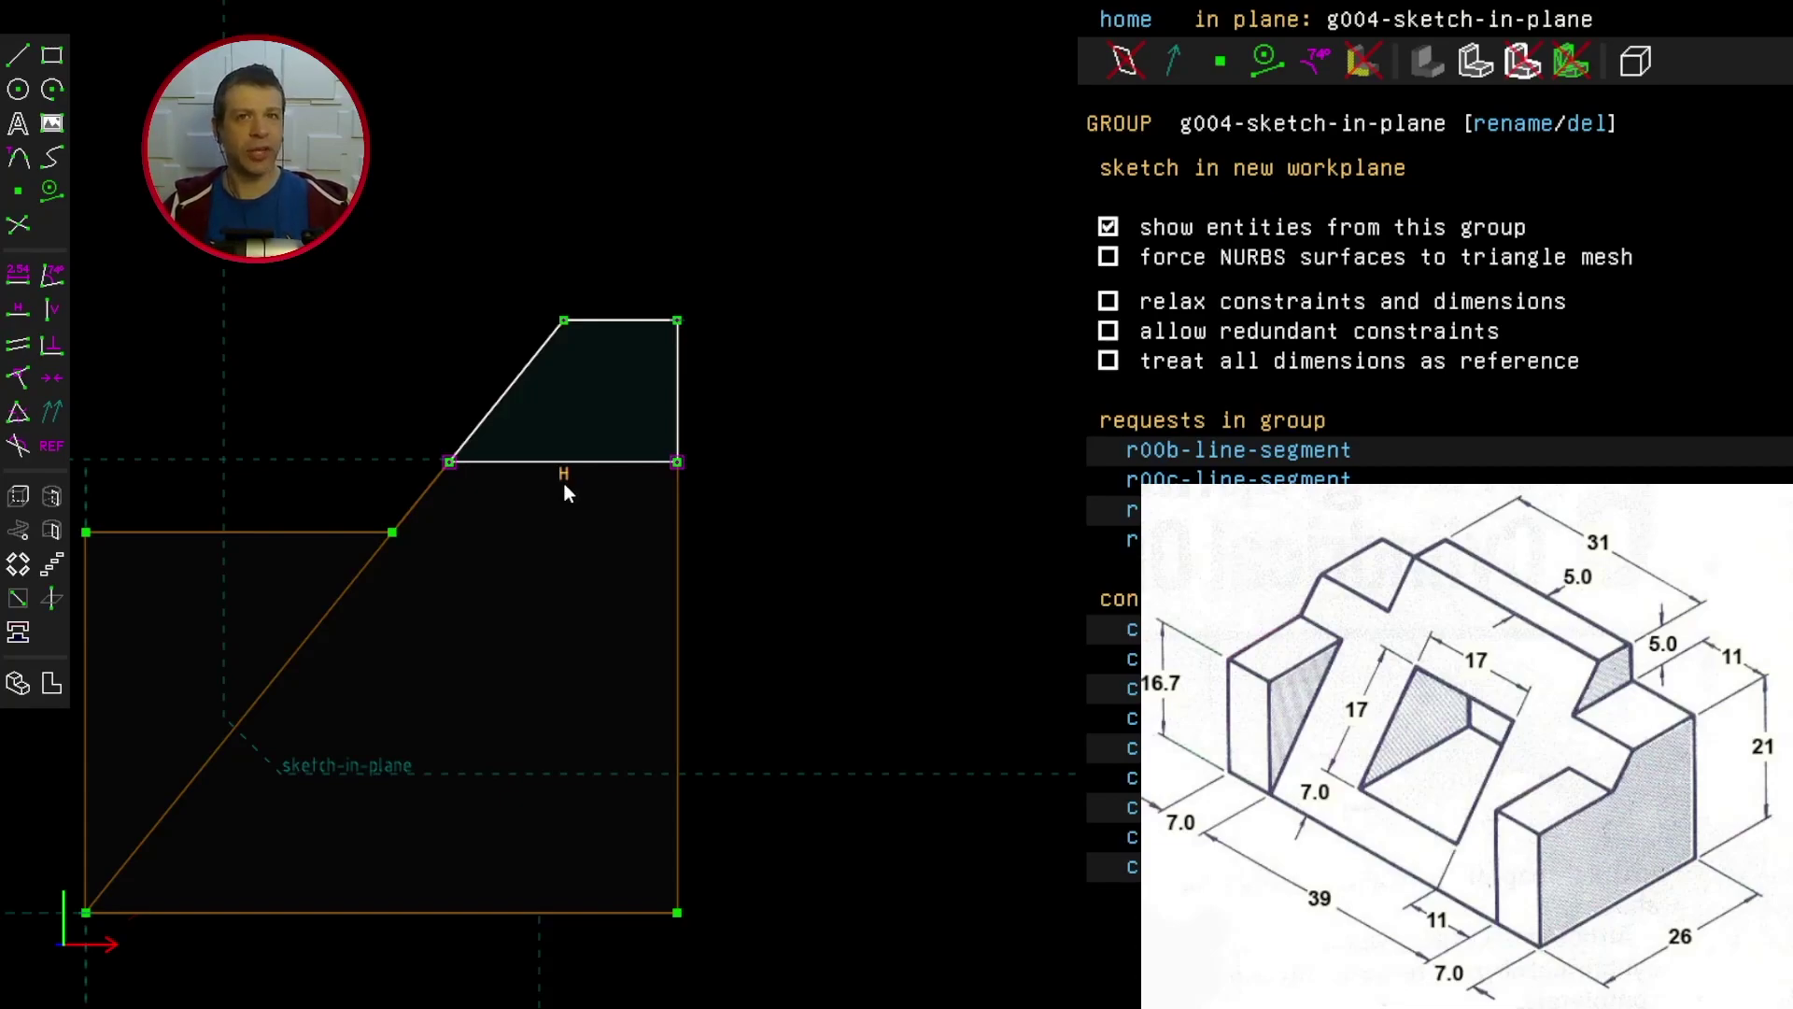
{"action": "left_click", "coordinate": [632, 322]}
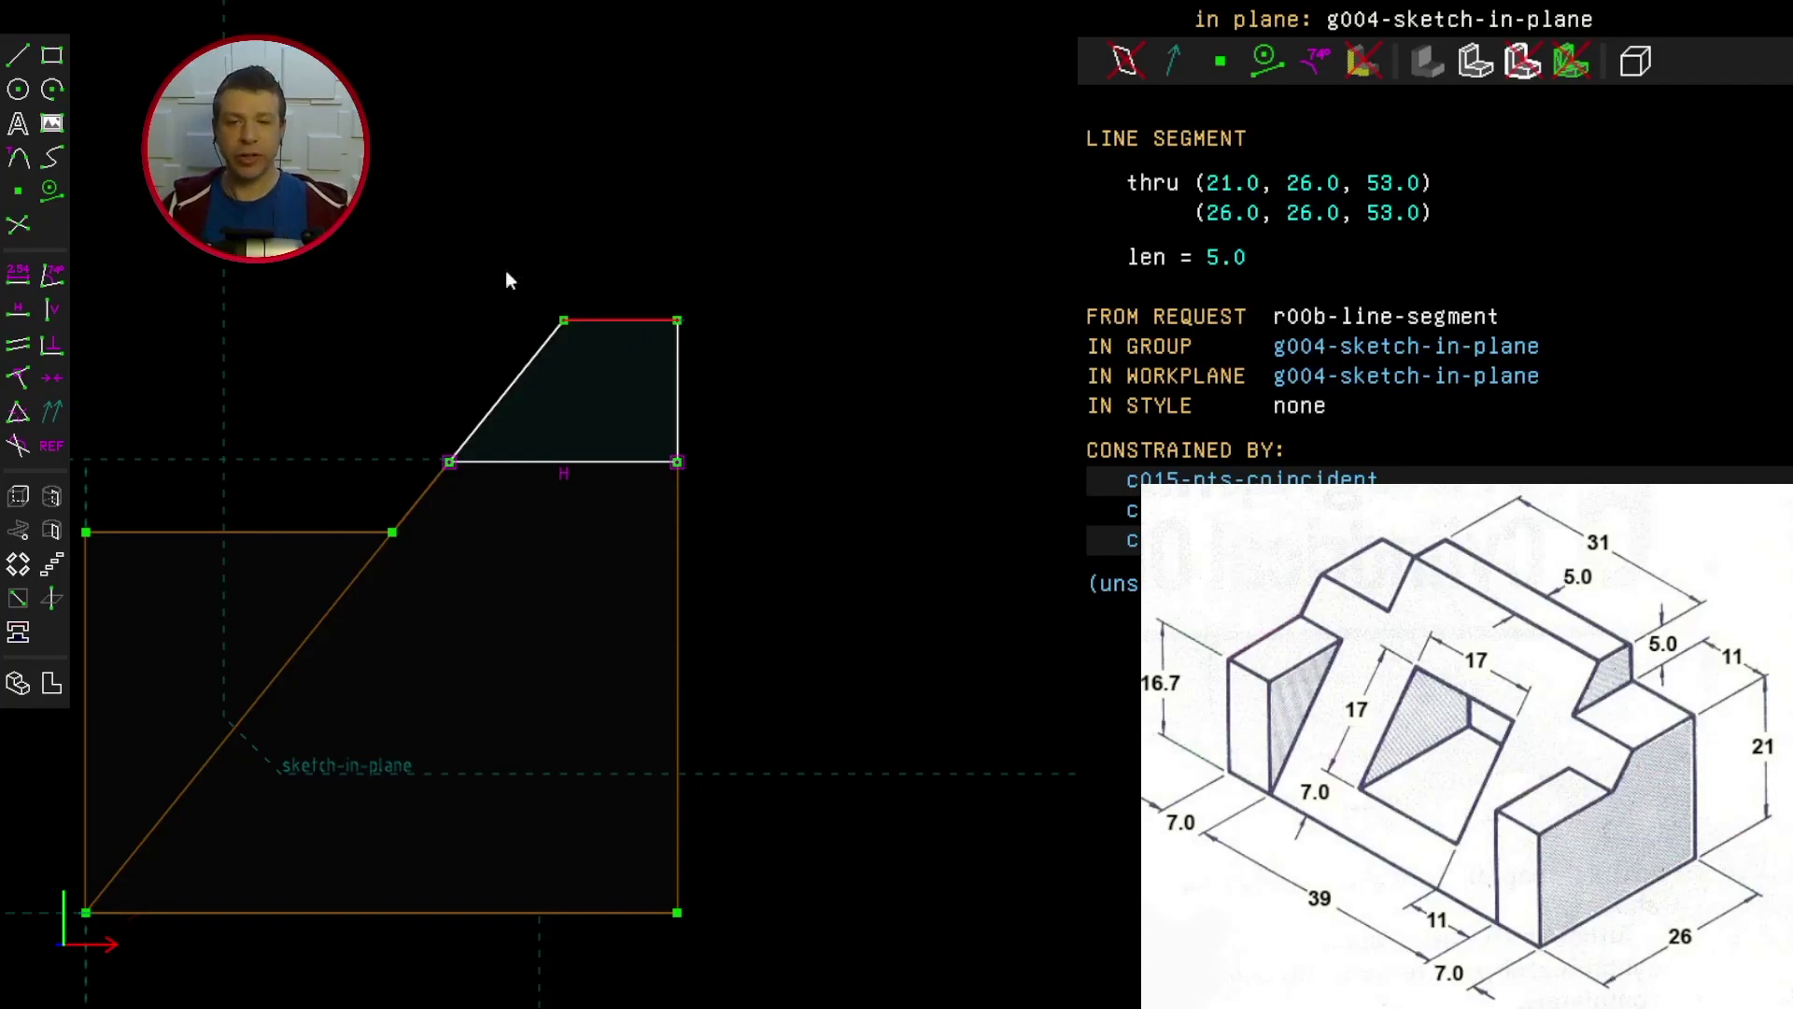
{"action": "left_click", "coordinate": [26, 310]}
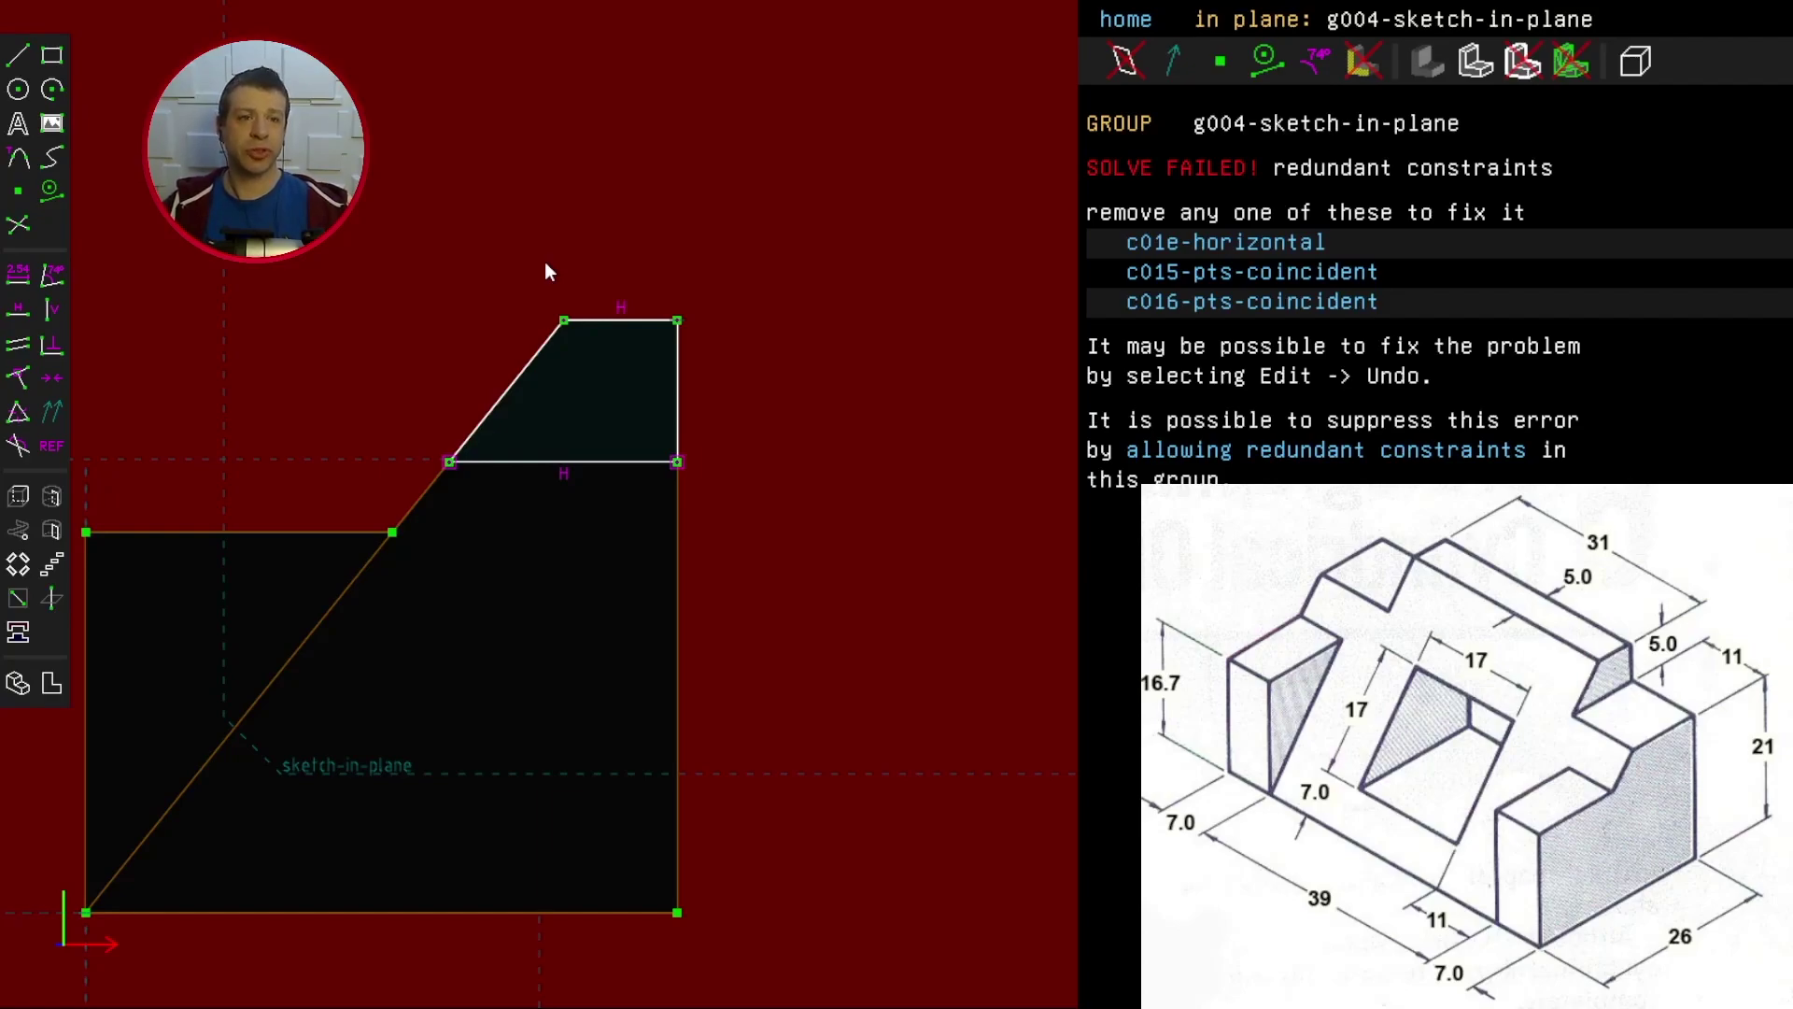
{"action": "key", "text": "ctrl+z"}
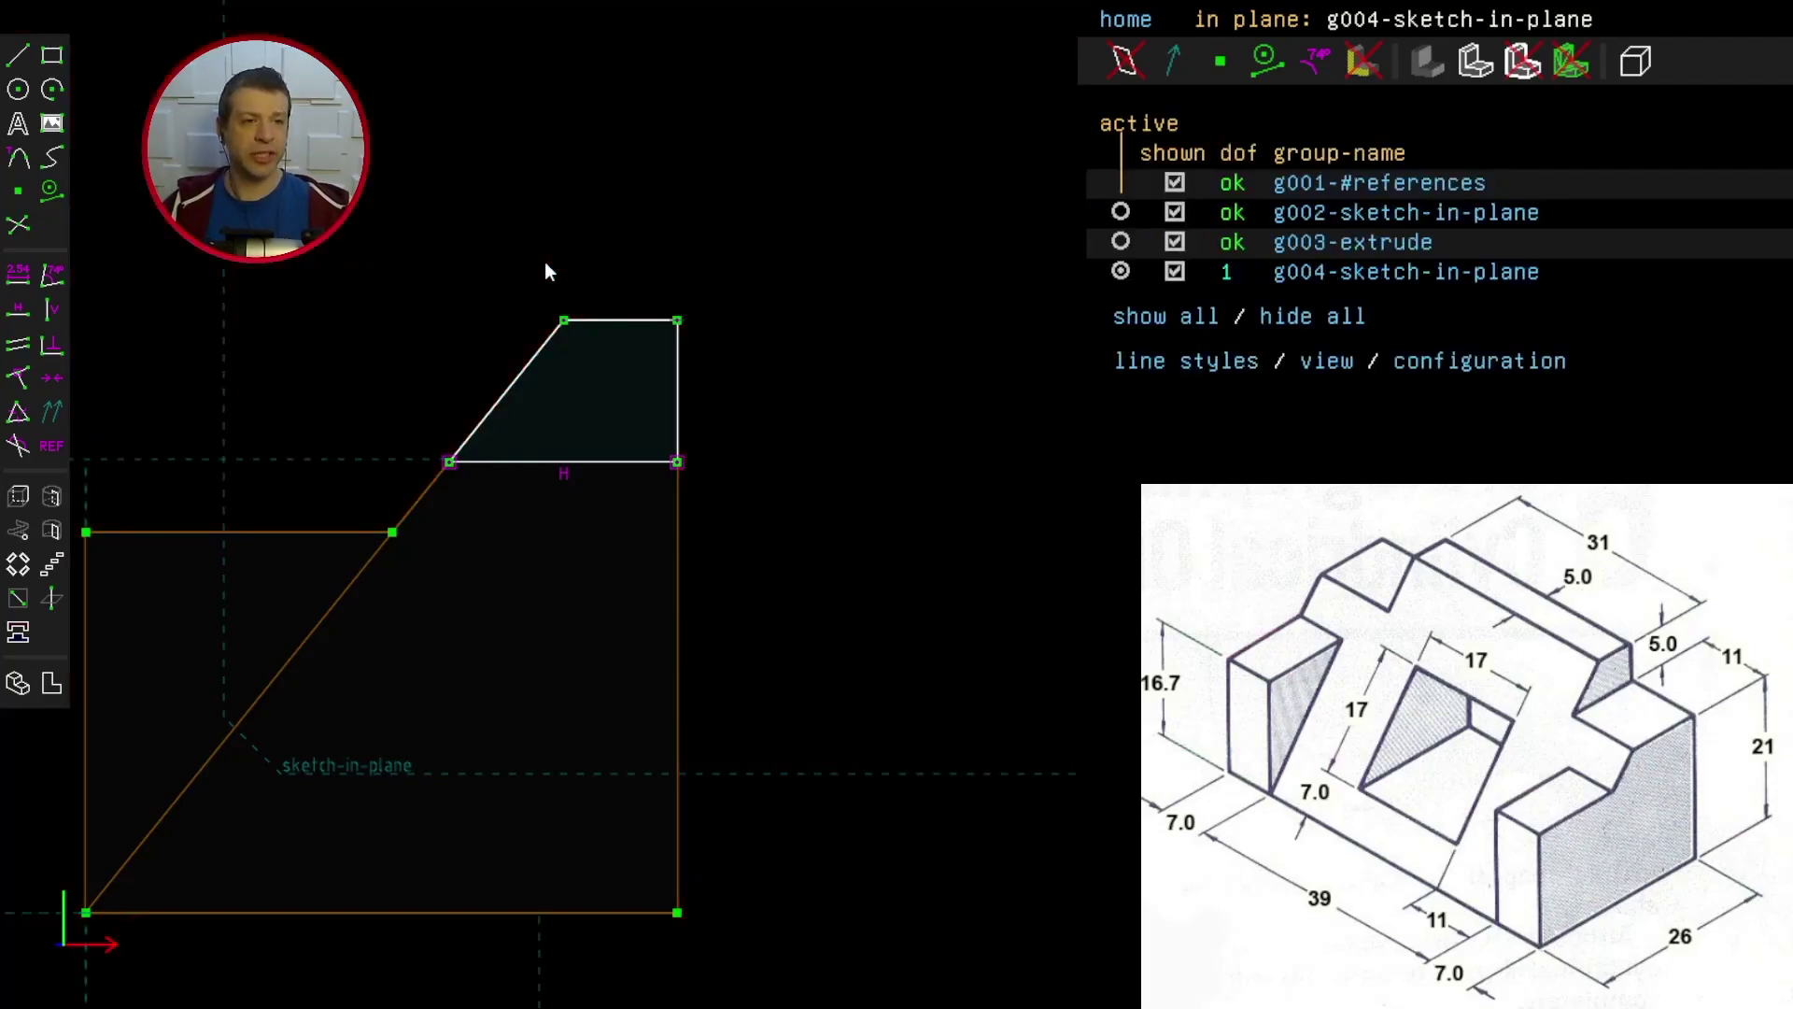
{"action": "left_click", "coordinate": [17, 274]}
{"action": "type", "text": "5"}
{"action": "key", "text": "Return"}
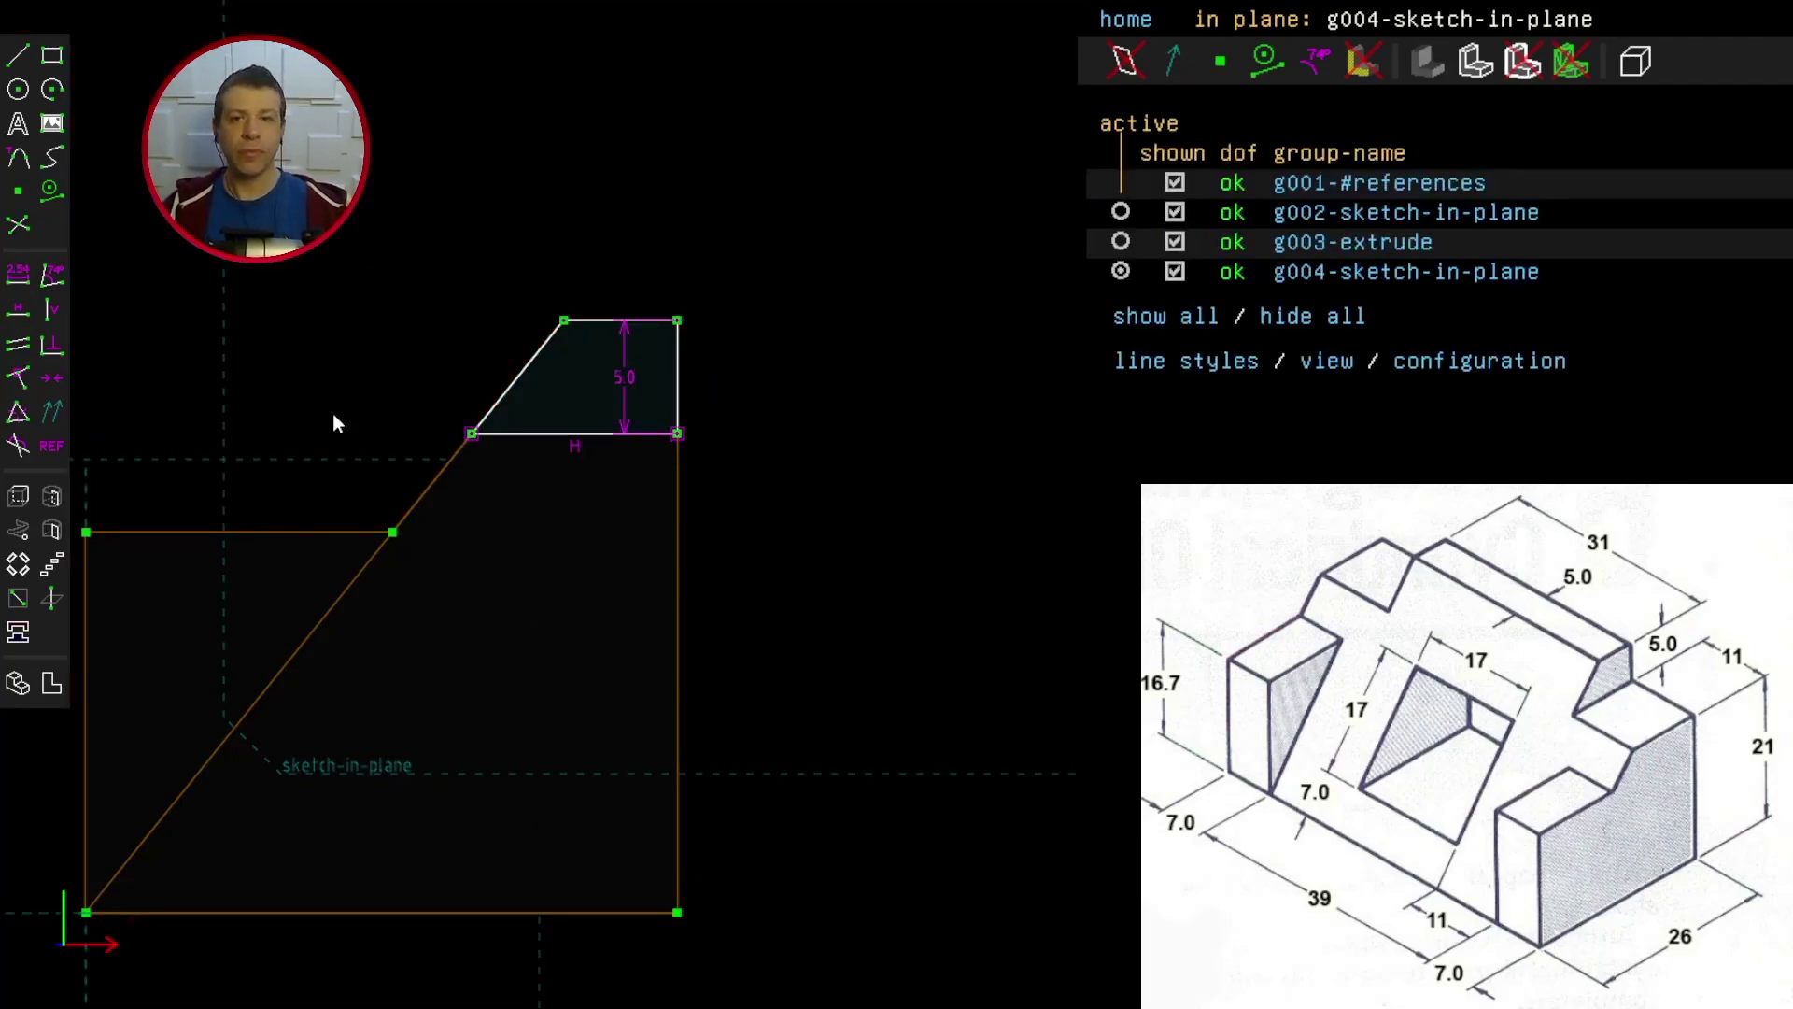
{"action": "left_click", "coordinate": [19, 497]}
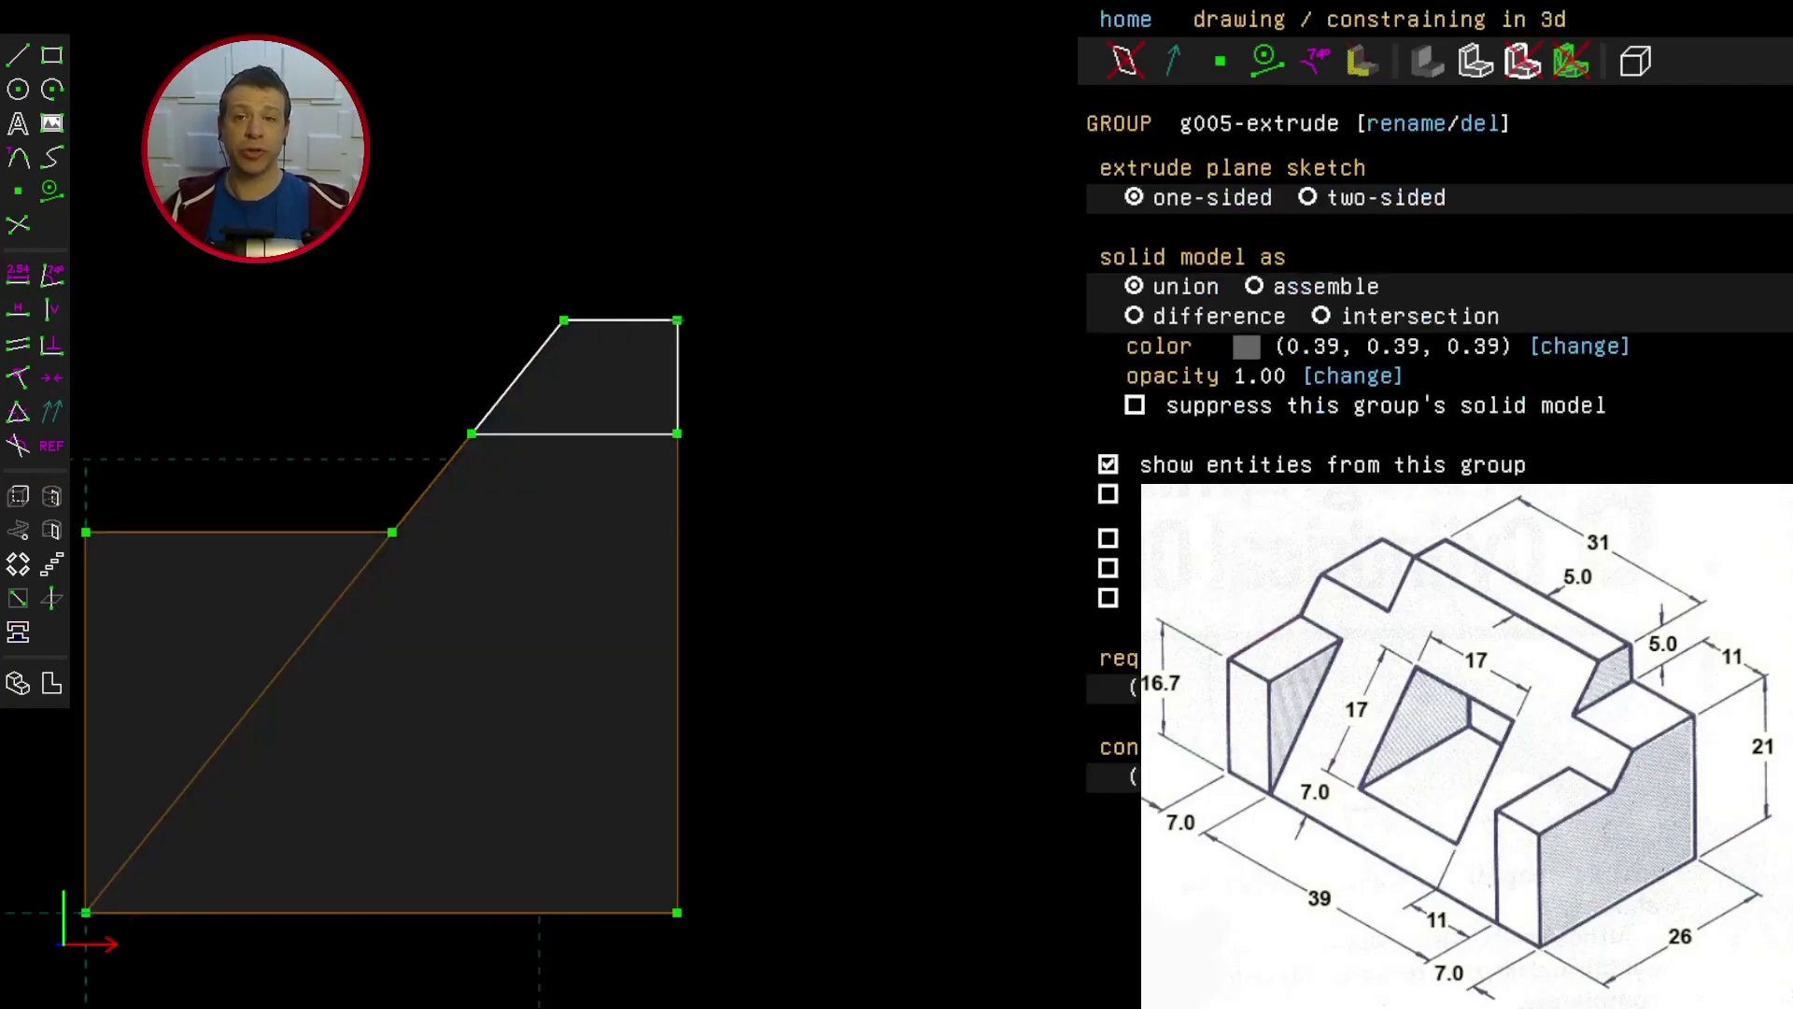
Step: Set the trapezoid extrusion to Difference with a cut depth of 11
{"action": "left_click", "coordinate": [1134, 316]}
{"action": "middle_click_drag", "start_coordinate": [653, 467], "coordinate": [419, 363]}
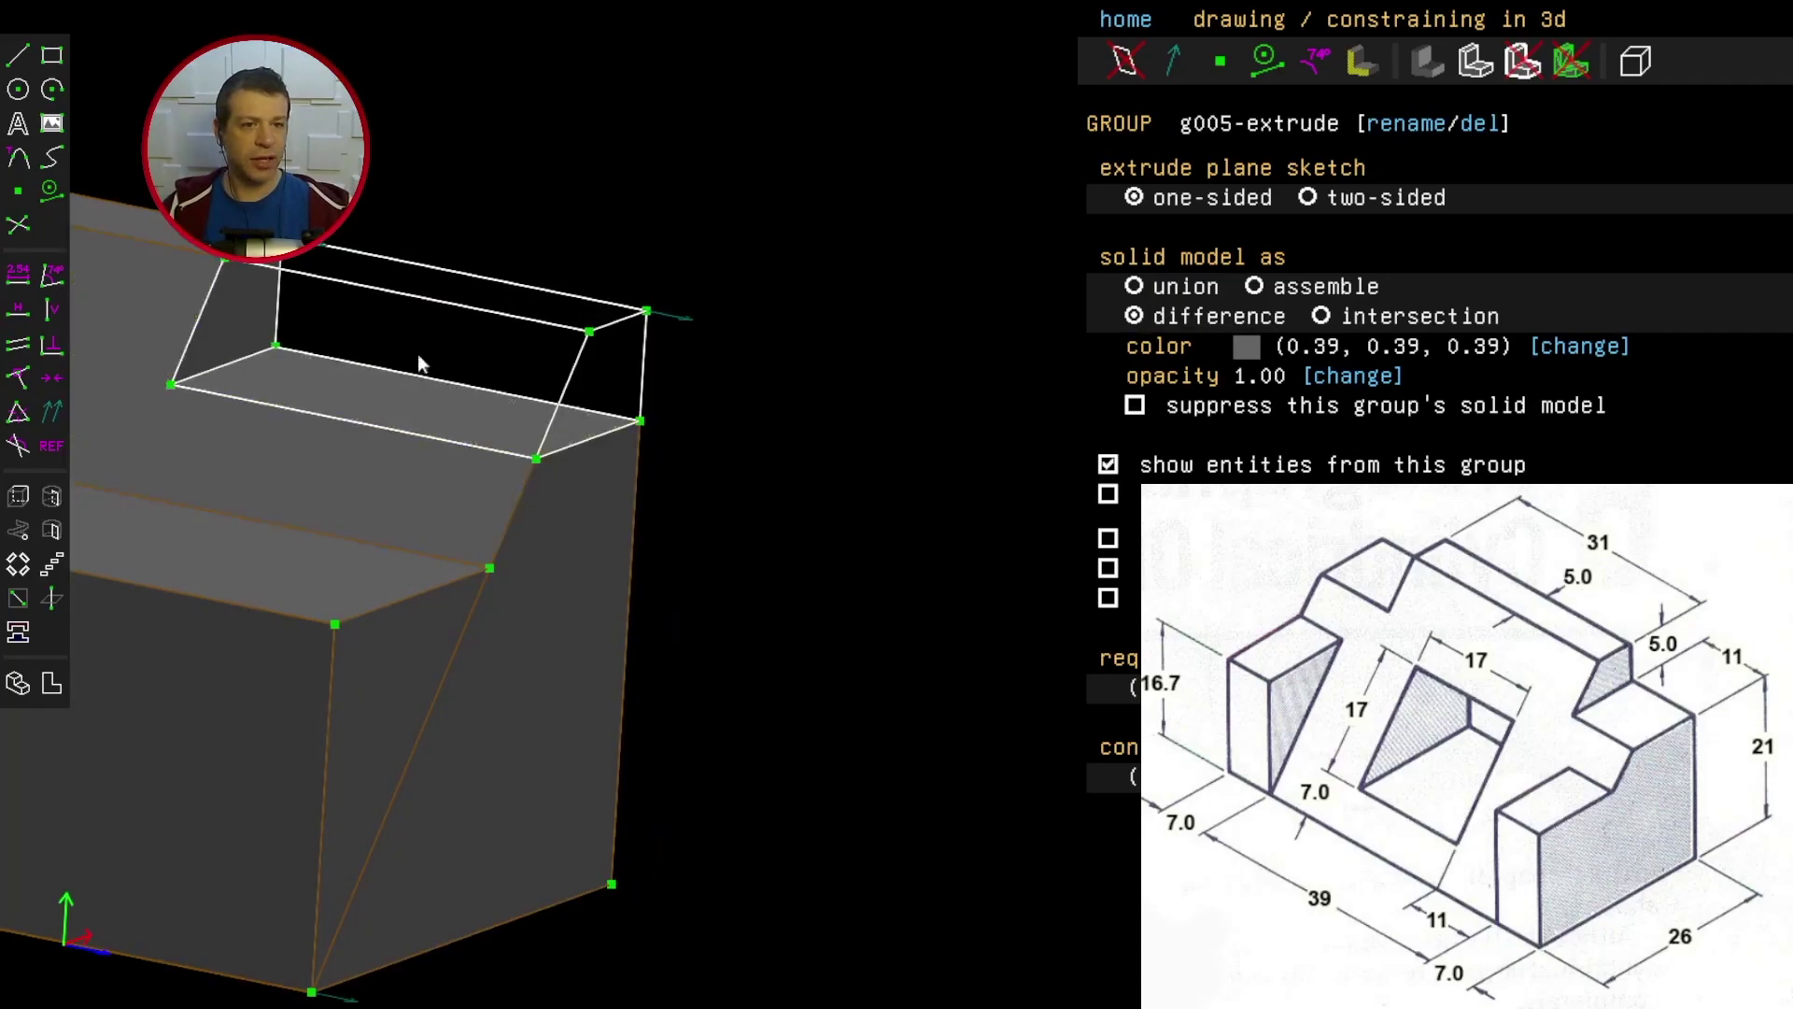
{"action": "left_click", "coordinate": [432, 381]}
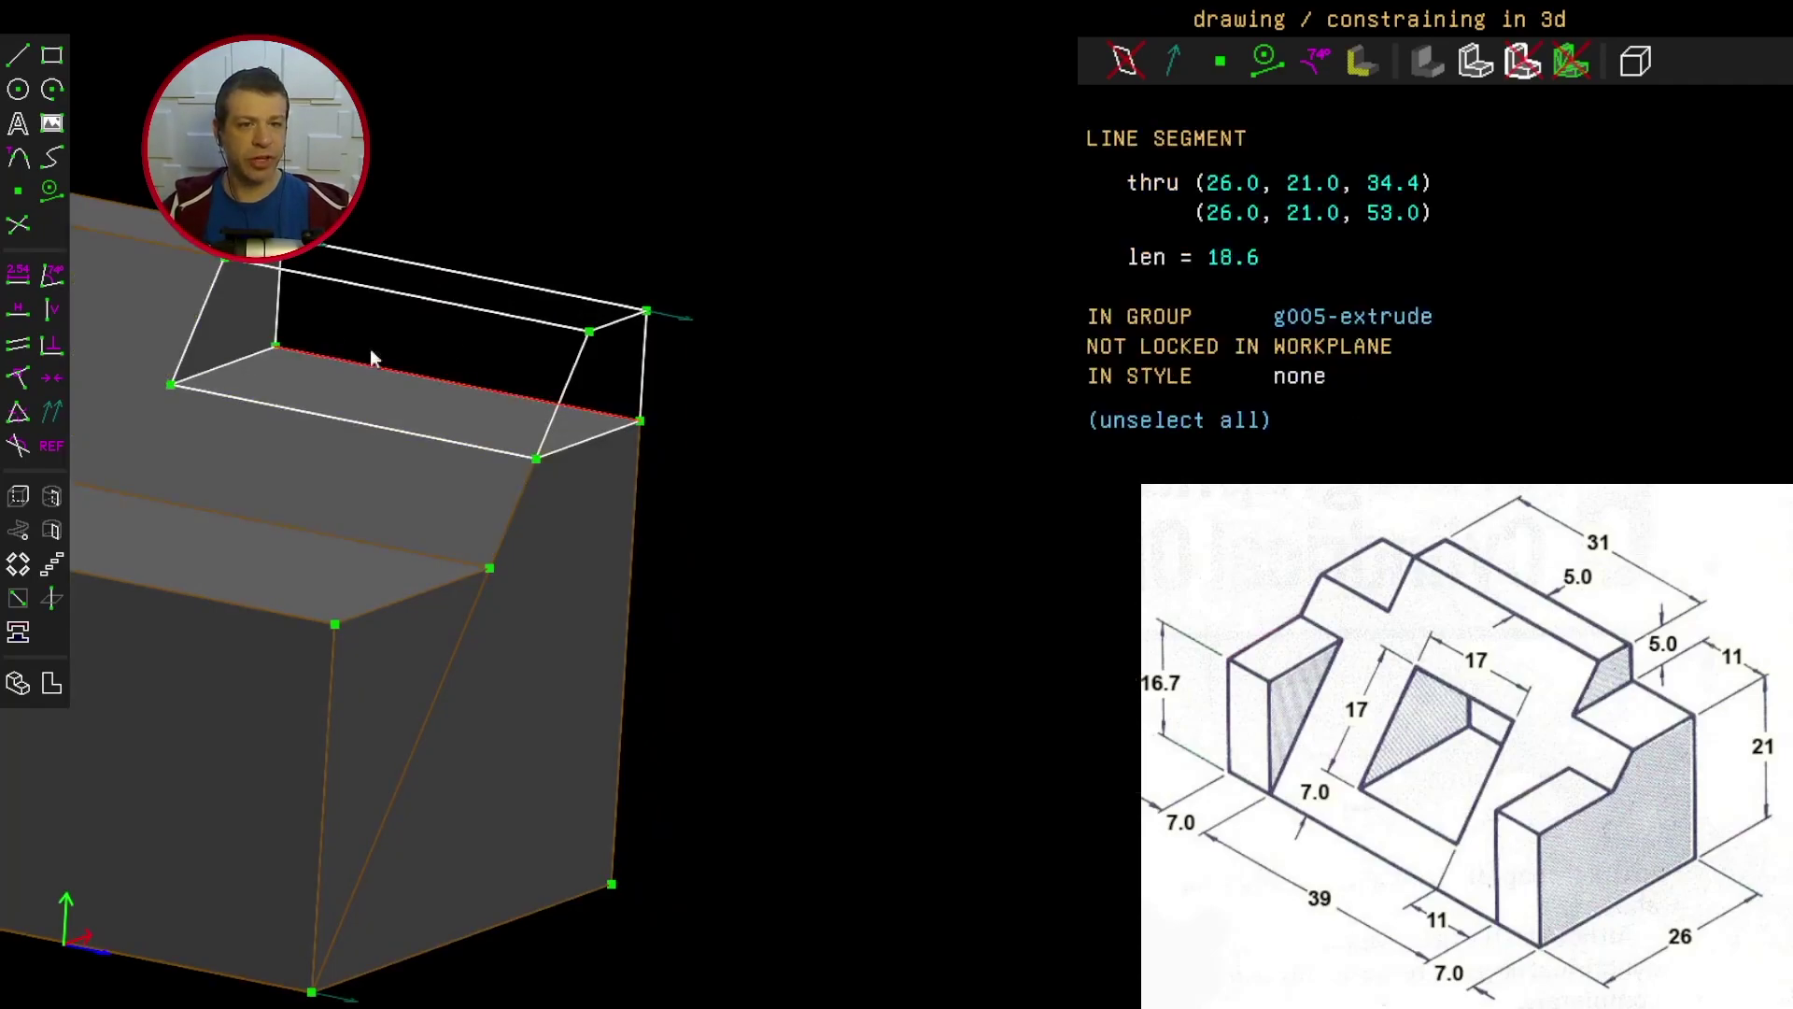
{"action": "left_click", "coordinate": [28, 278]}
{"action": "type", "text": "11"}
{"action": "key", "text": "Return"}
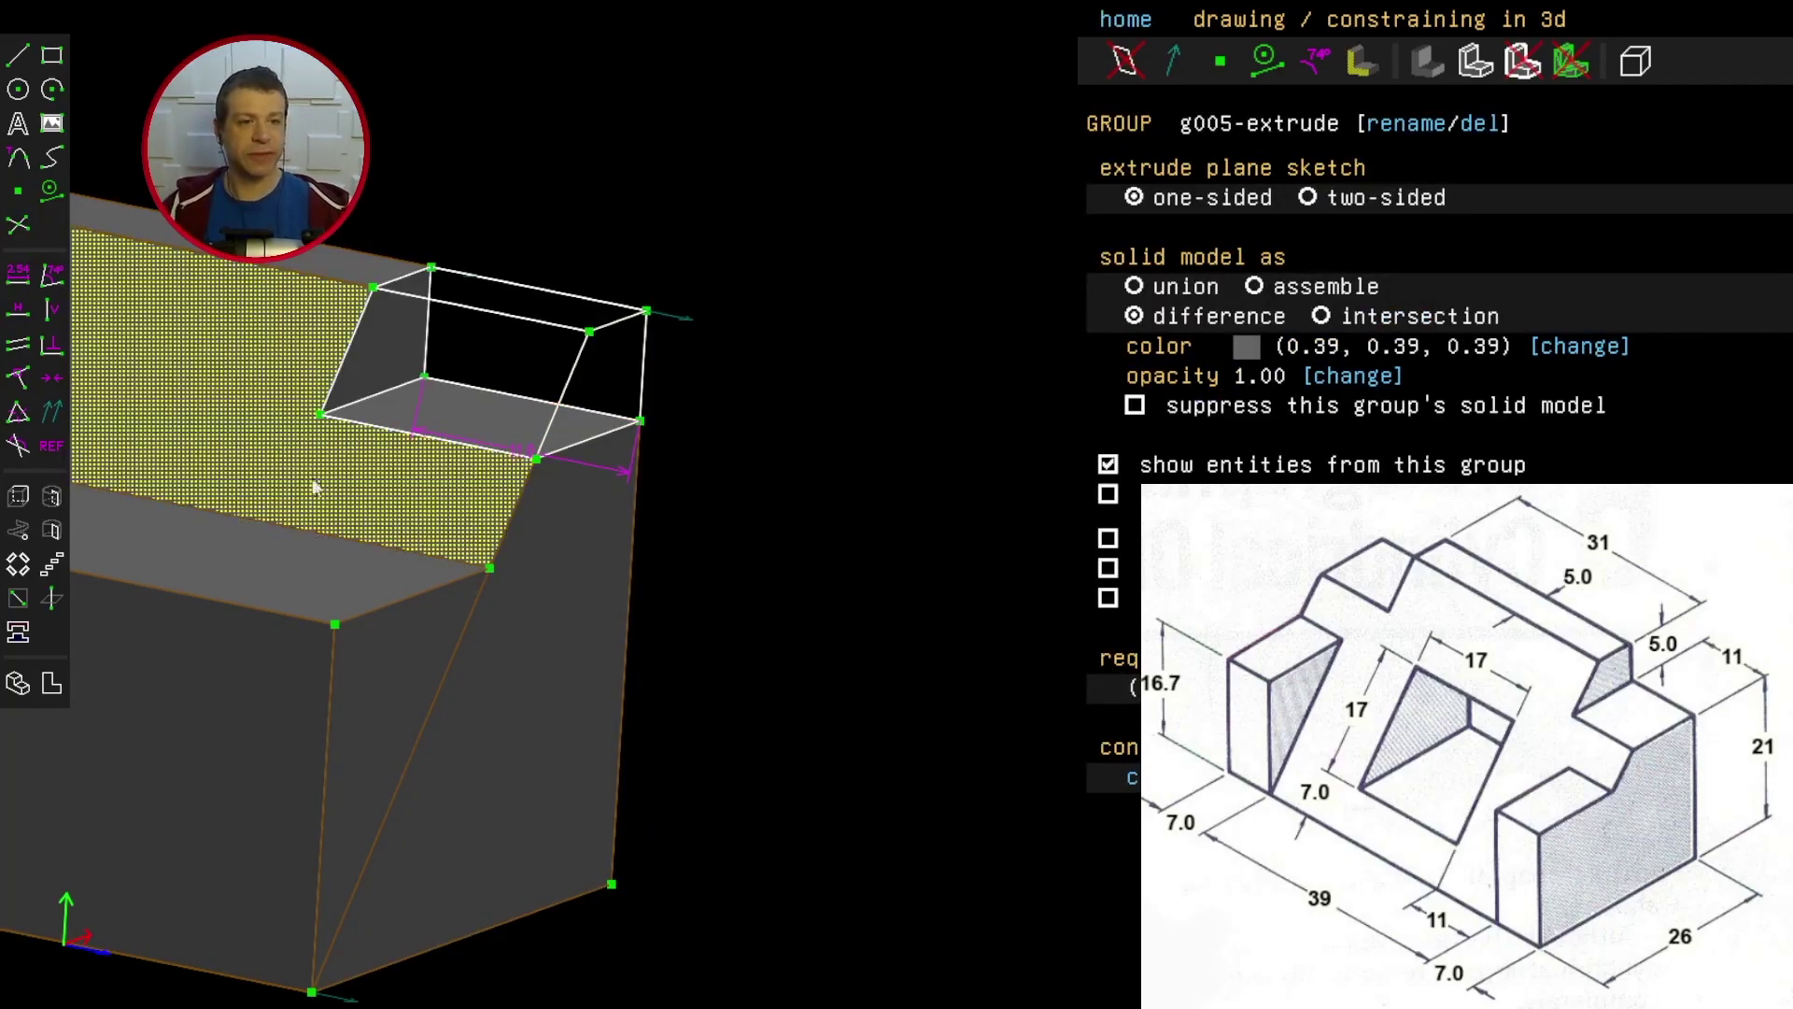
Step: Orbit to inspect the notch, then select two edges and a corner of the face
{"action": "mouse_move", "coordinate": [781, 855]}
{"action": "middle_mouse_down"}
{"action": "mouse_move", "coordinate": [859, 836]}
{"action": "mouse_move", "coordinate": [800, 911]}
{"action": "mouse_move", "coordinate": [981, 813]}
{"action": "mouse_move", "coordinate": [943, 836]}
{"action": "mouse_move", "coordinate": [301, 926]}
{"action": "mouse_move", "coordinate": [461, 945]}
{"action": "mouse_move", "coordinate": [553, 1004]}
{"action": "mouse_move", "coordinate": [523, 985]}
{"action": "middle_mouse_up"}
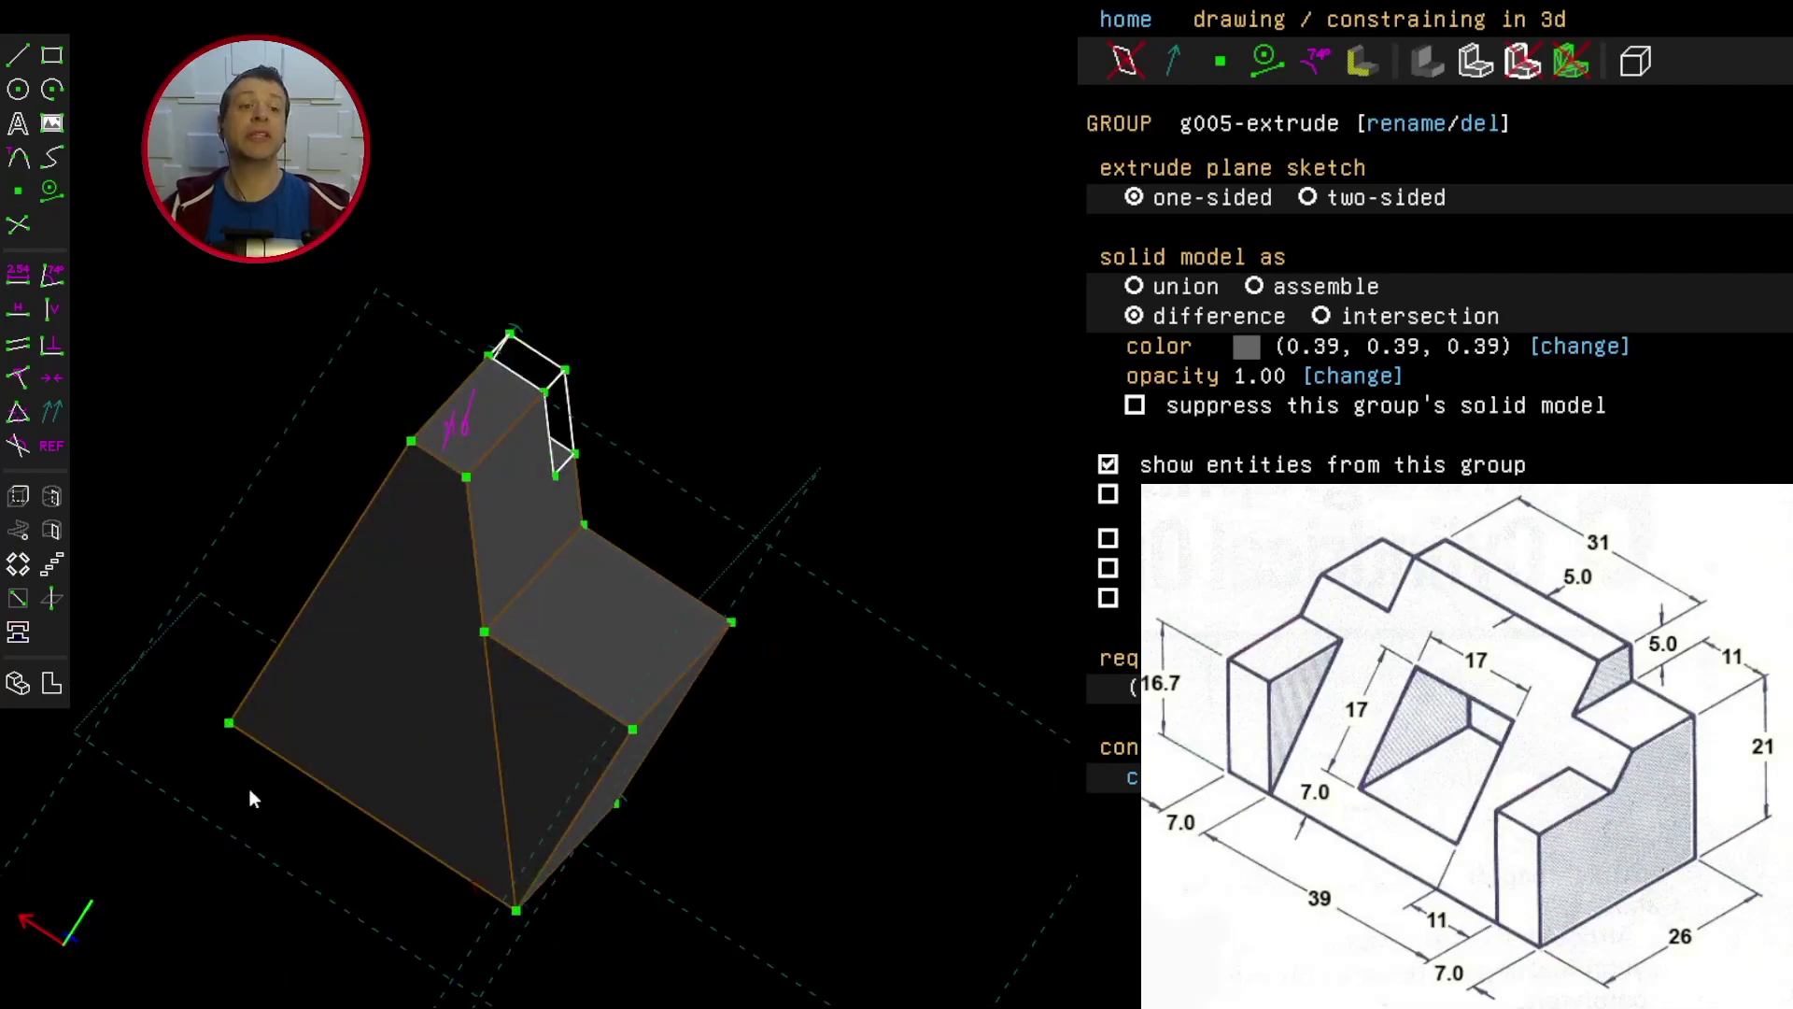
{"action": "mouse_move", "coordinate": [275, 912]}
{"action": "middle_mouse_down"}
{"action": "mouse_move", "coordinate": [328, 800]}
{"action": "mouse_move", "coordinate": [432, 776]}
{"action": "mouse_move", "coordinate": [361, 788]}
{"action": "mouse_move", "coordinate": [356, 885]}
{"action": "mouse_move", "coordinate": [409, 536]}
{"action": "middle_mouse_up"}
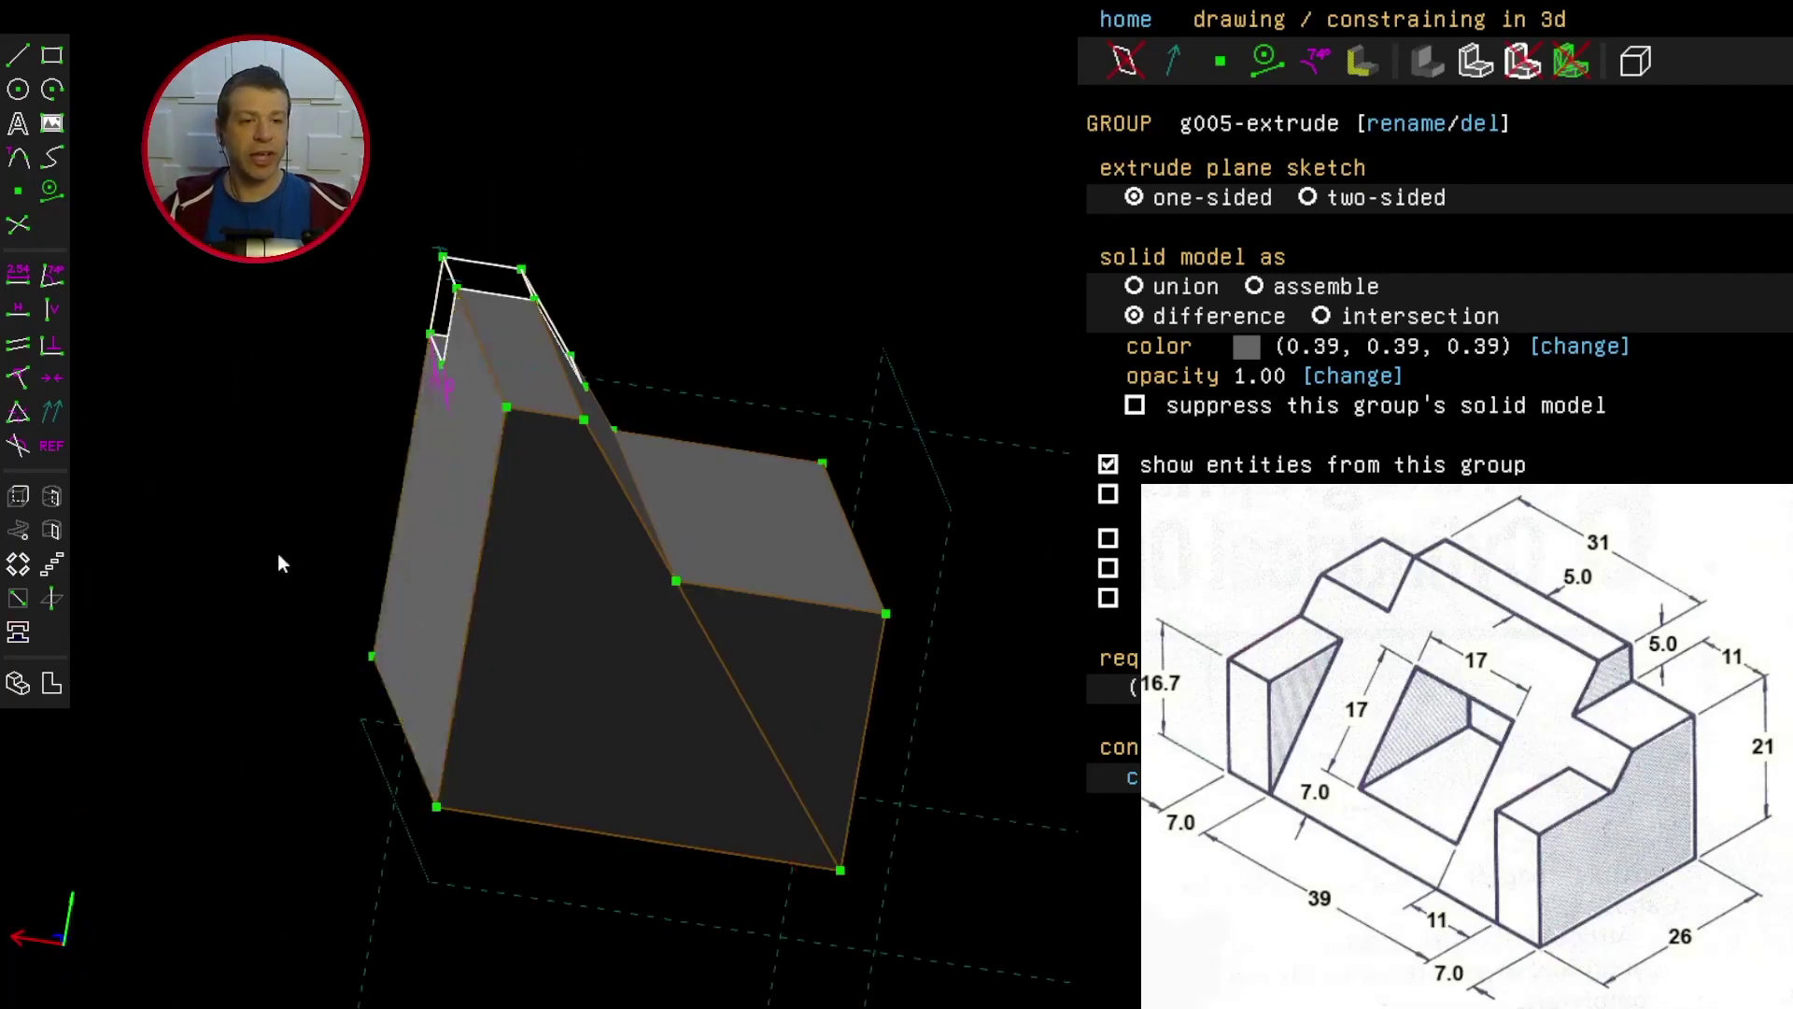
{"action": "middle_click_drag", "start_coordinate": [277, 553], "coordinate": [106, 635]}
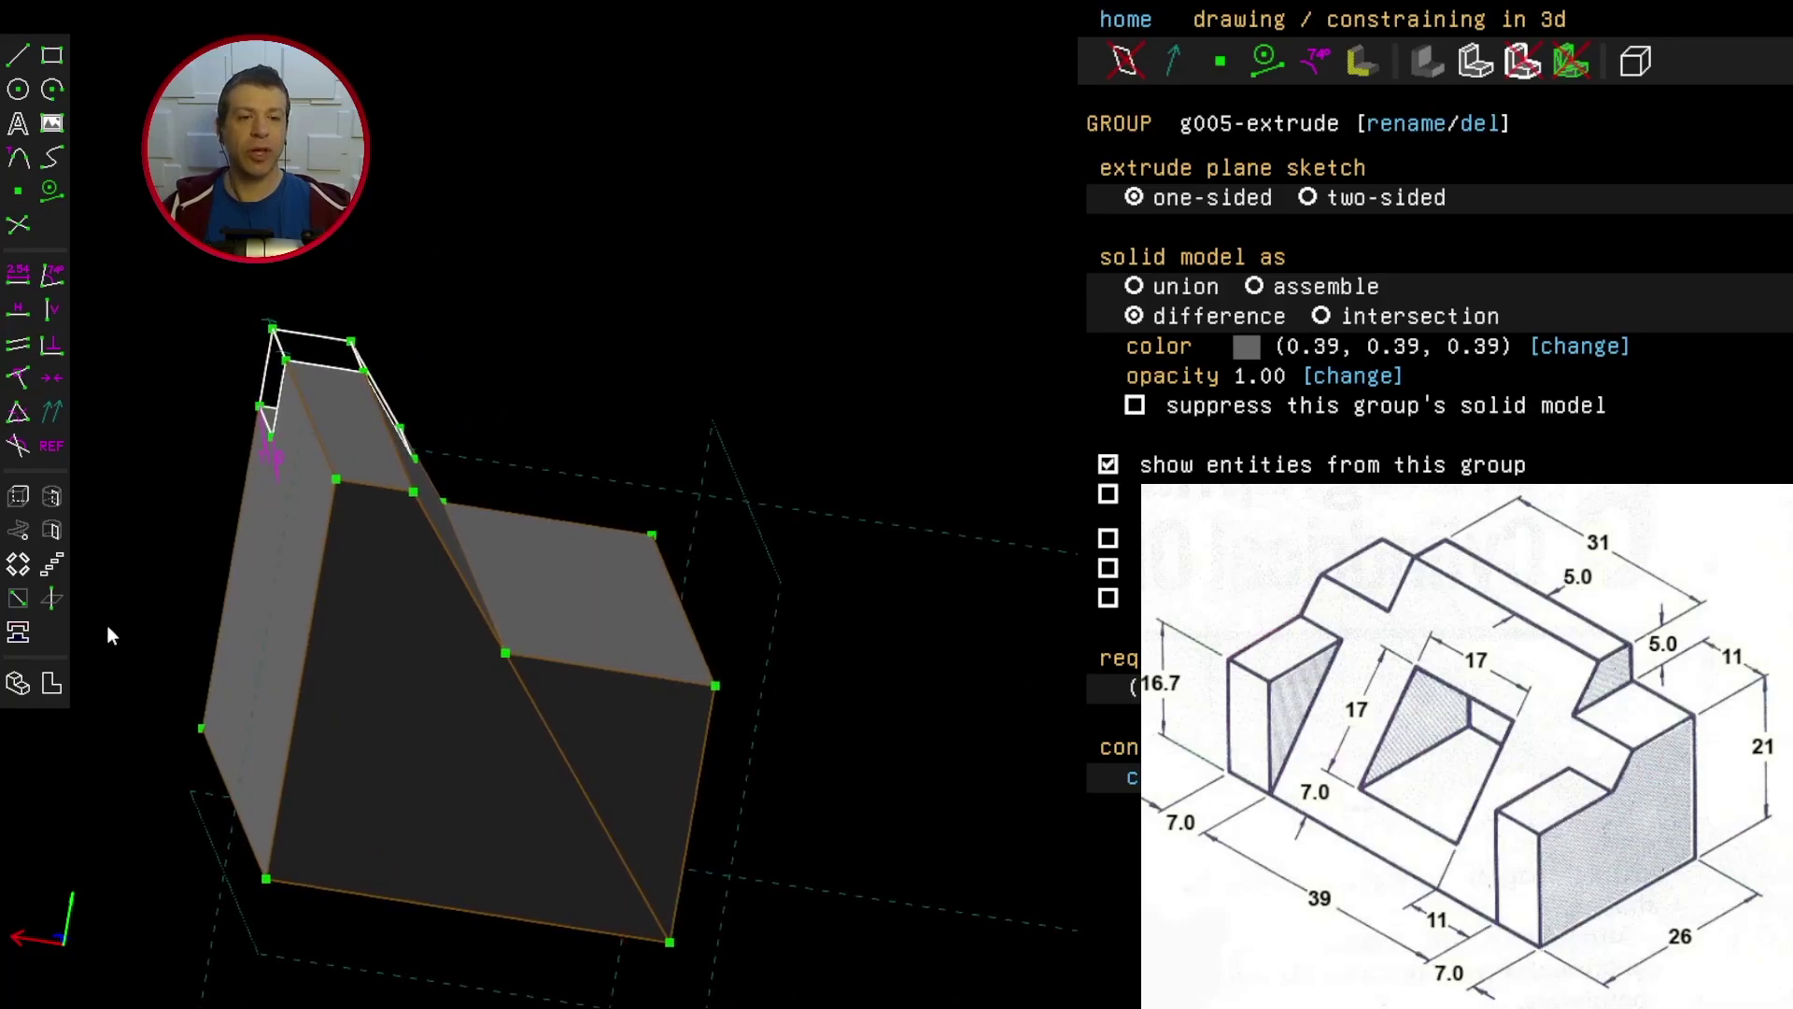
{"action": "left_click", "coordinate": [328, 519]}
{"action": "left_click", "coordinate": [368, 490]}
{"action": "left_click", "coordinate": [336, 482]}
Step: Start a workplane sketch on the chosen face and draw its top line
{"action": "key", "text": "shift+w"}
{"action": "key", "text": "s"}
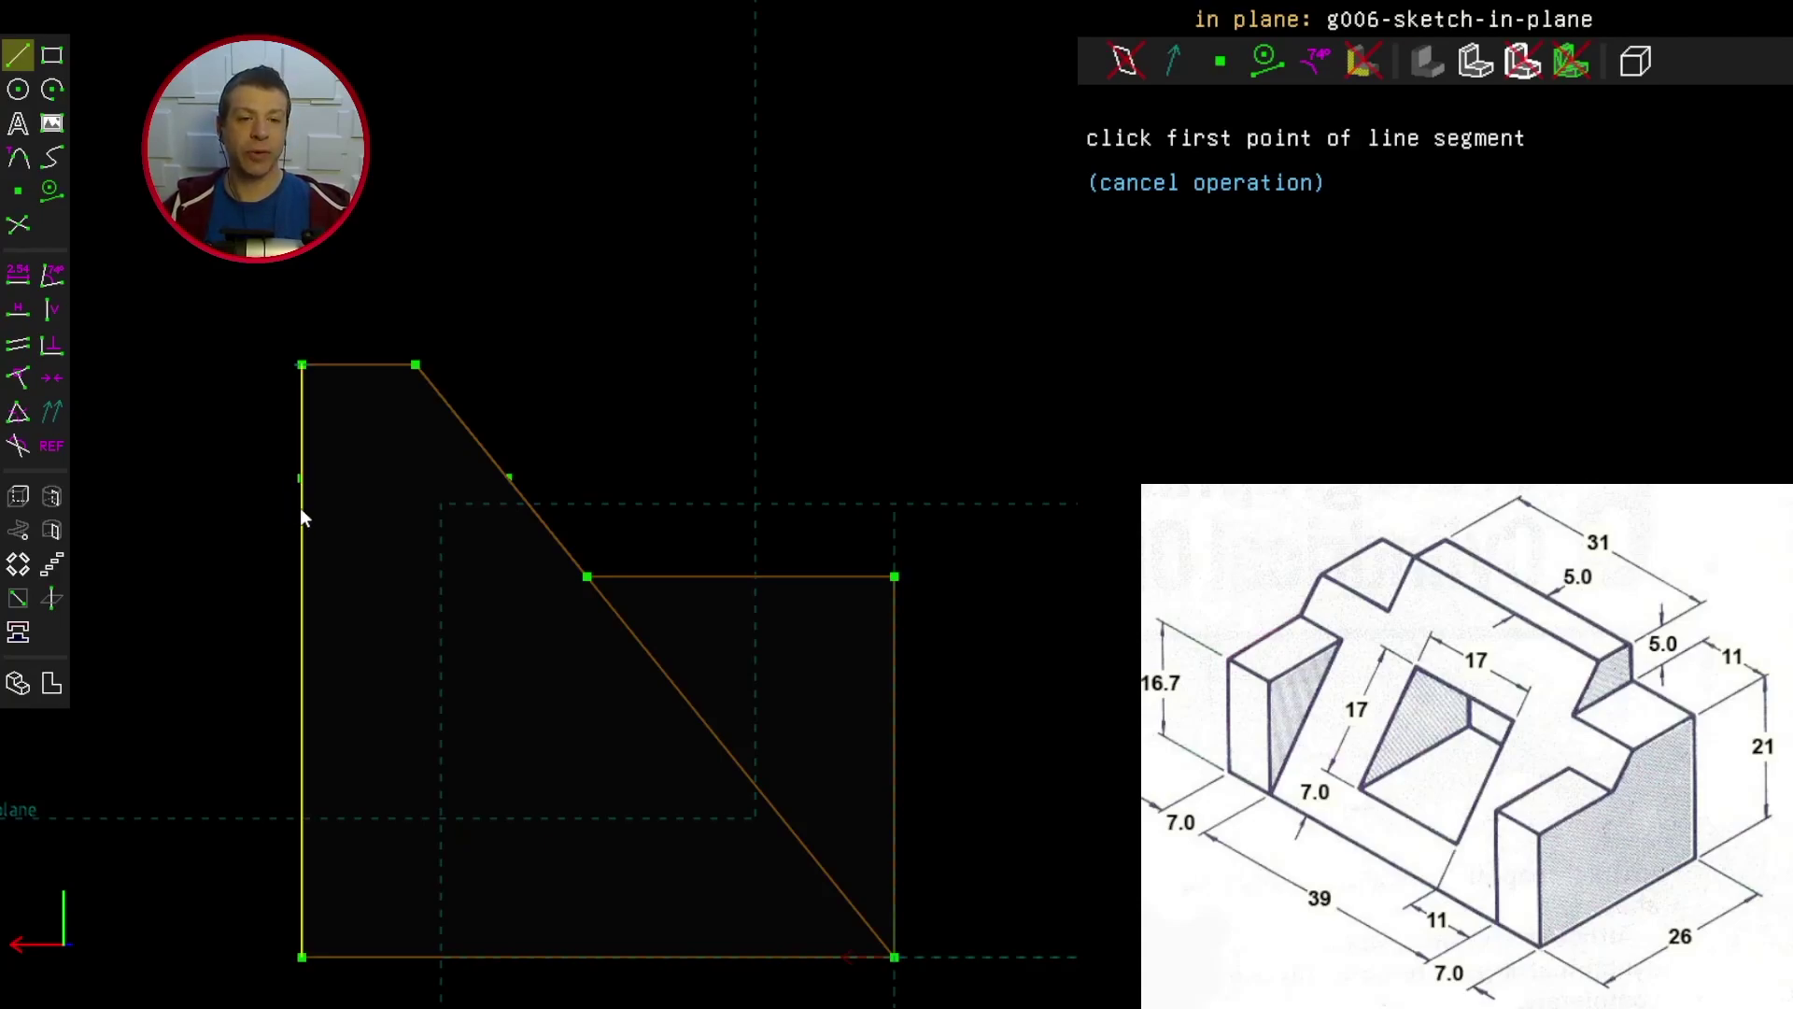
{"action": "left_click", "coordinate": [302, 365]}
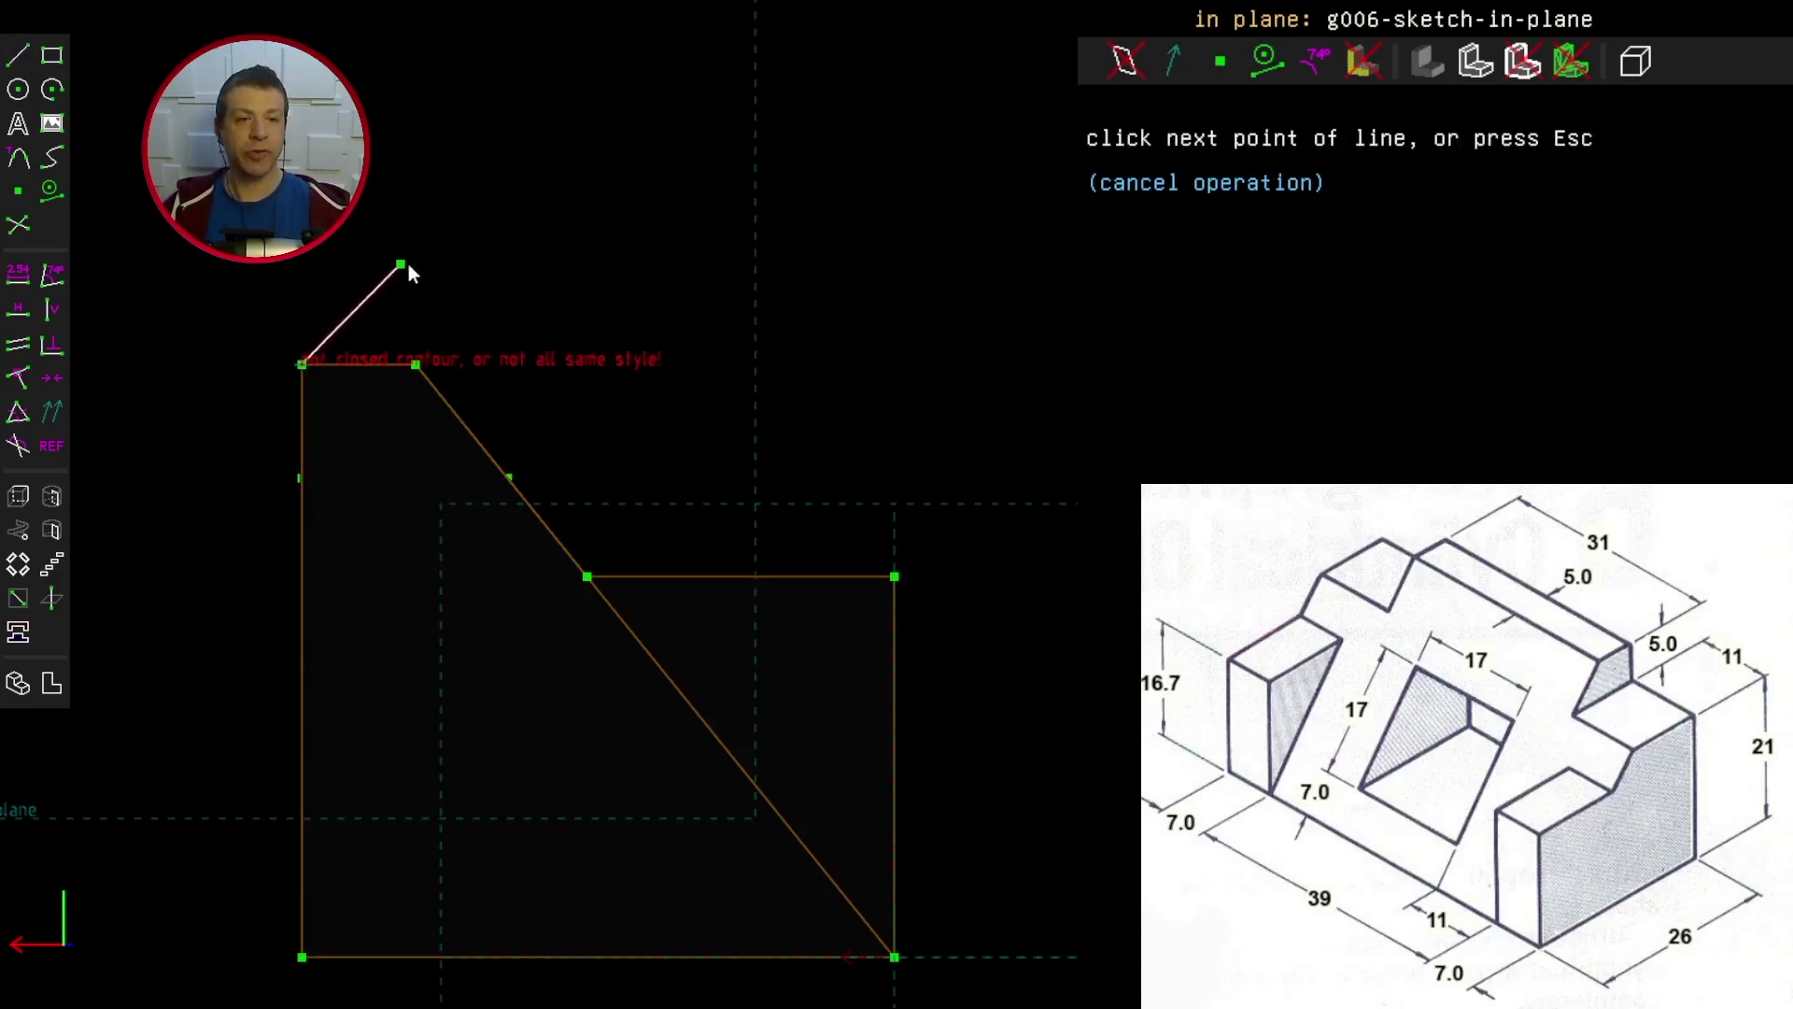
{"action": "left_click", "coordinate": [420, 364]}
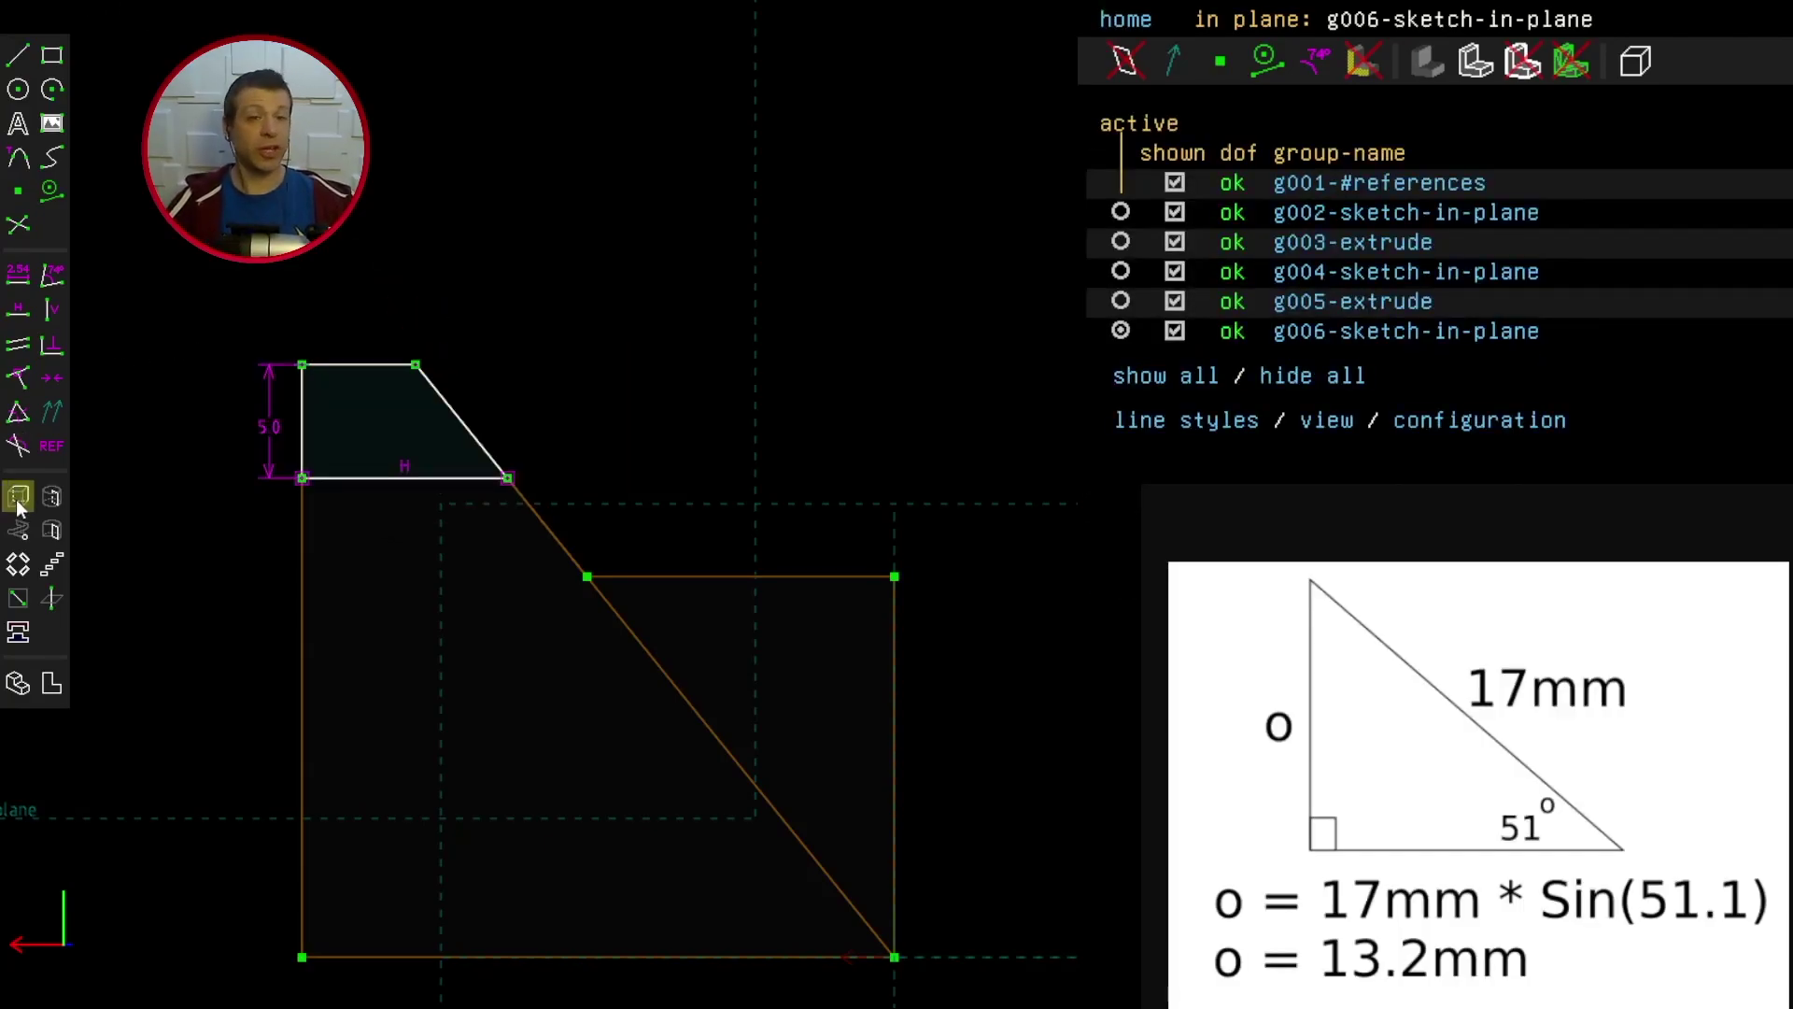
Step: Extrude the sketch as a Difference cut and dimension the profile edge to 13.2
{"action": "left_click", "coordinate": [19, 498]}
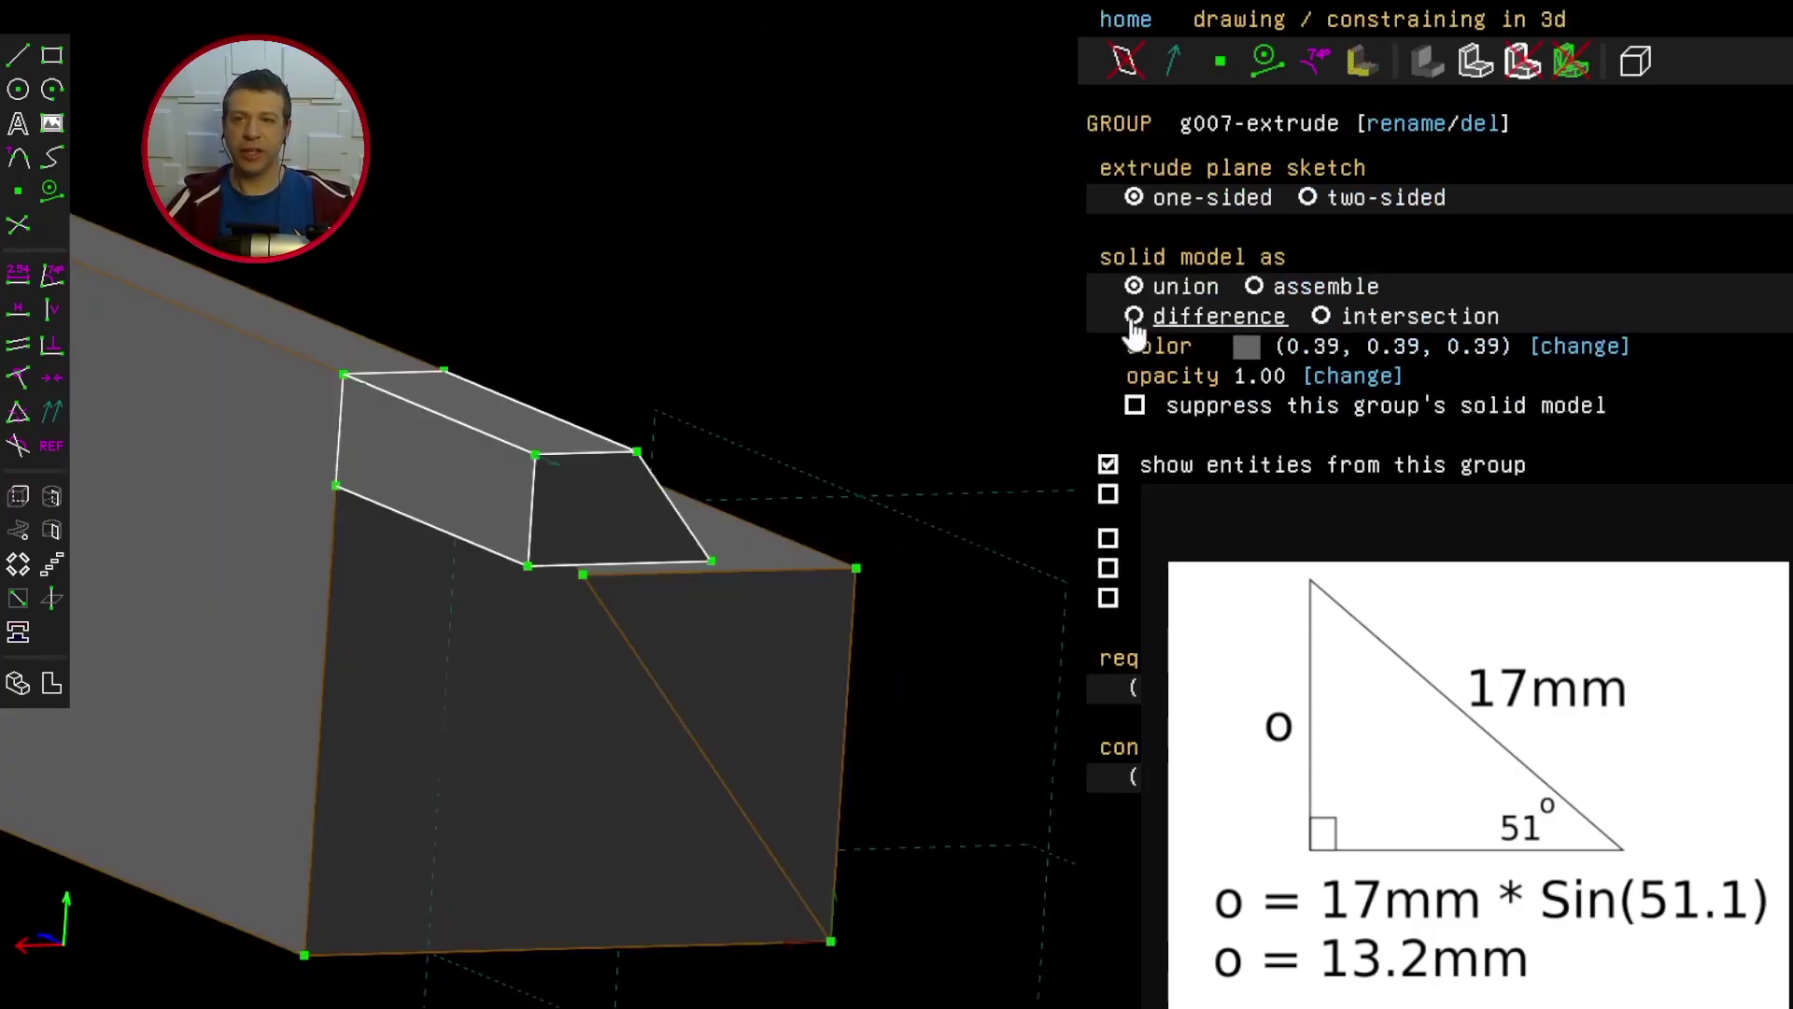
{"action": "left_click", "coordinate": [1134, 317]}
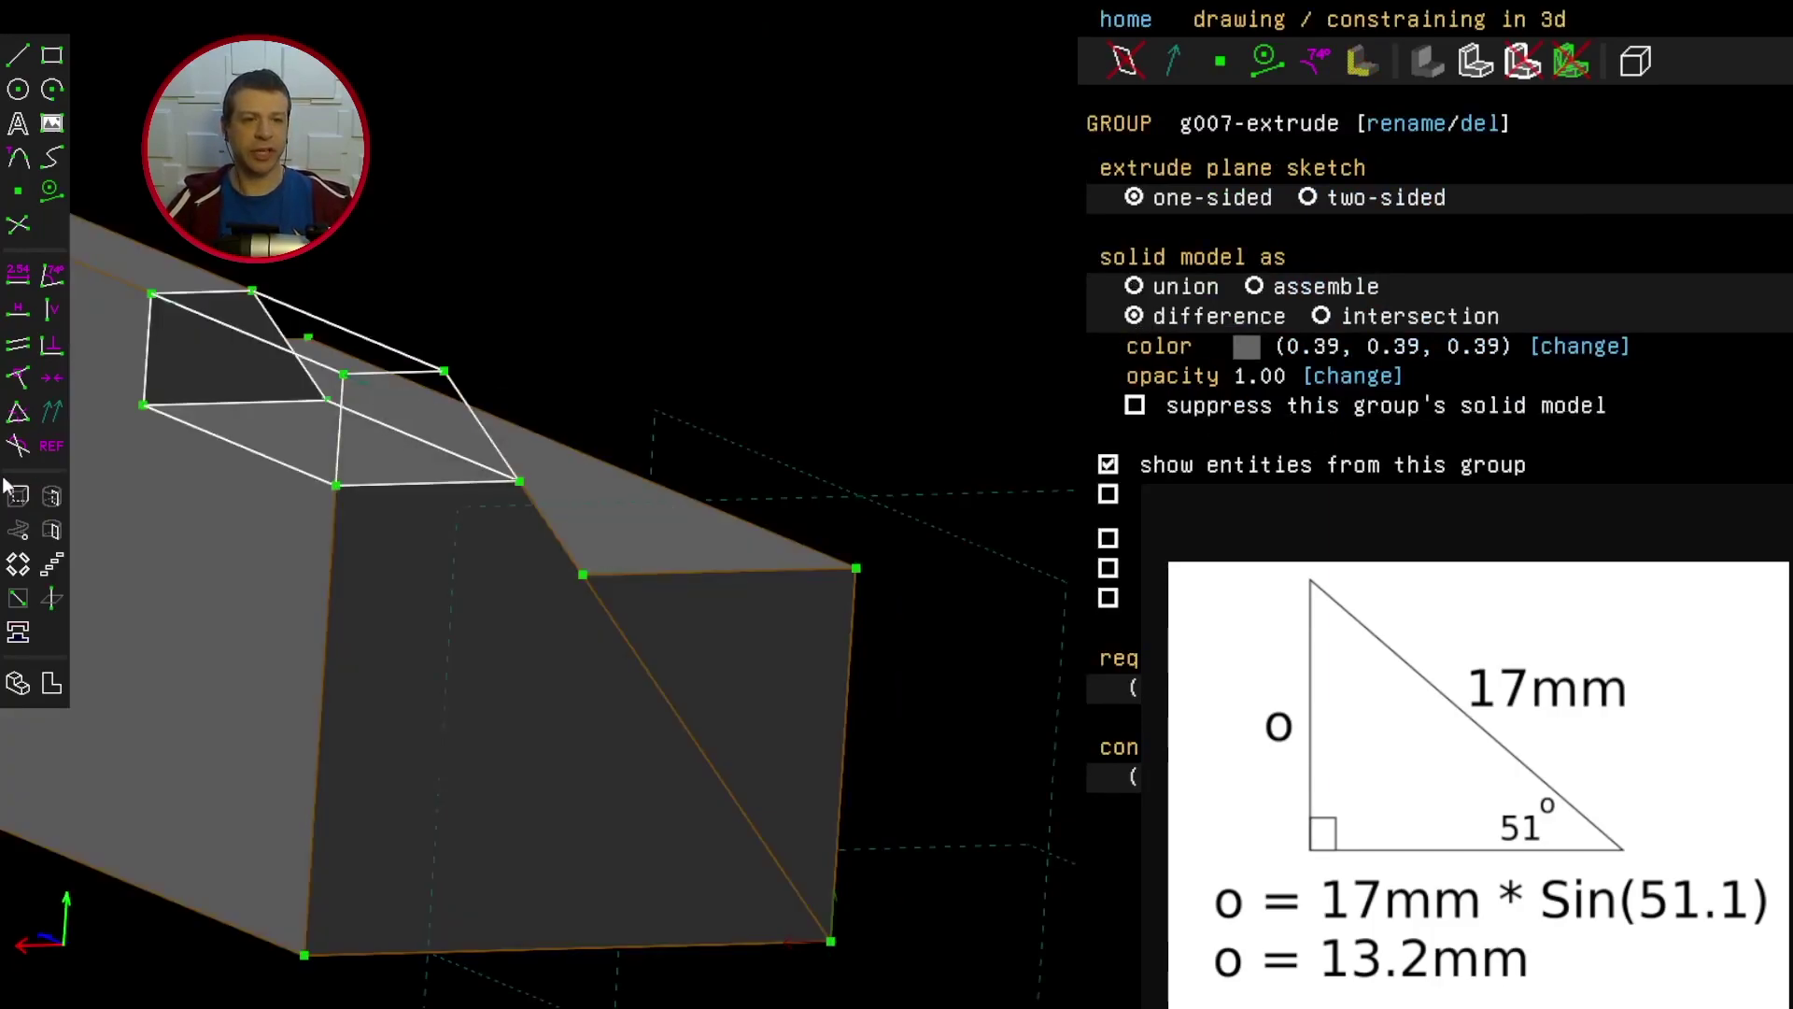
{"action": "left_click", "coordinate": [211, 432]}
{"action": "left_click", "coordinate": [13, 282]}
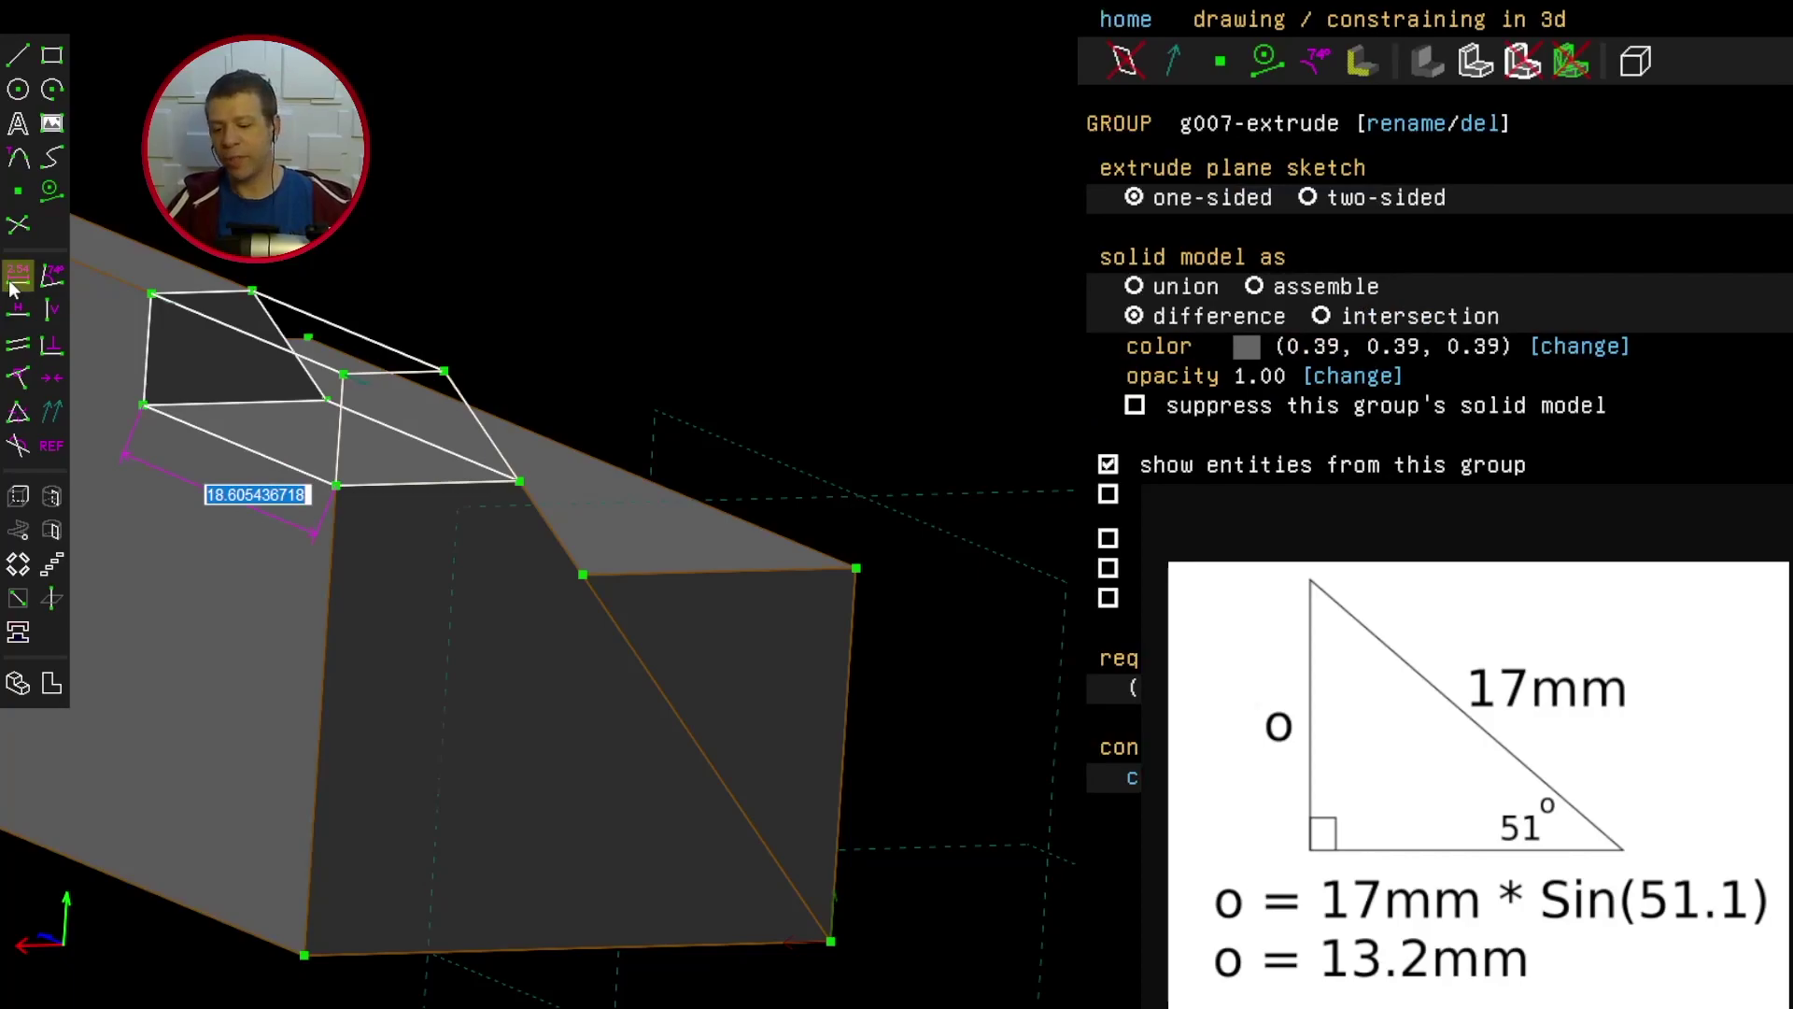
{"action": "type", "text": "13.2"}
{"action": "key", "text": "Return"}
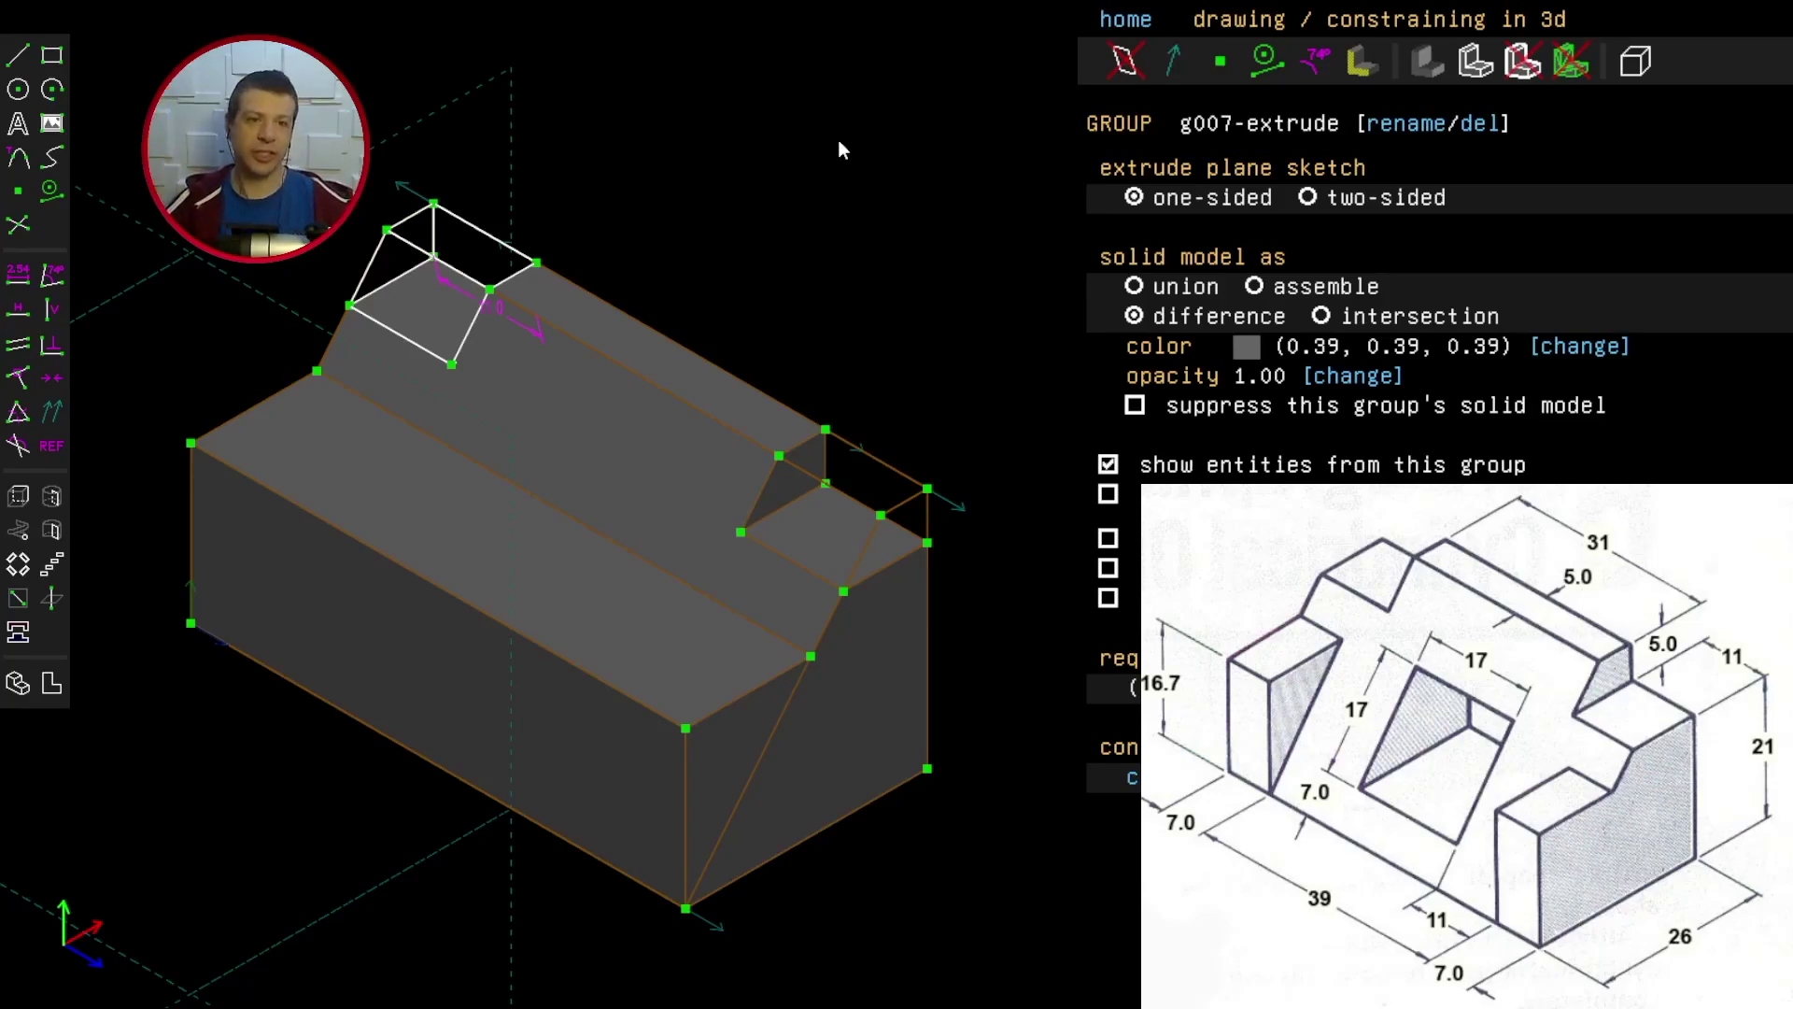
Step: Start a new workplane sketch on the block's top from two edges and a corner point
{"action": "middle_click_drag", "start_coordinate": [699, 199], "coordinate": [307, 335]}
{"action": "left_click", "coordinate": [274, 379]}
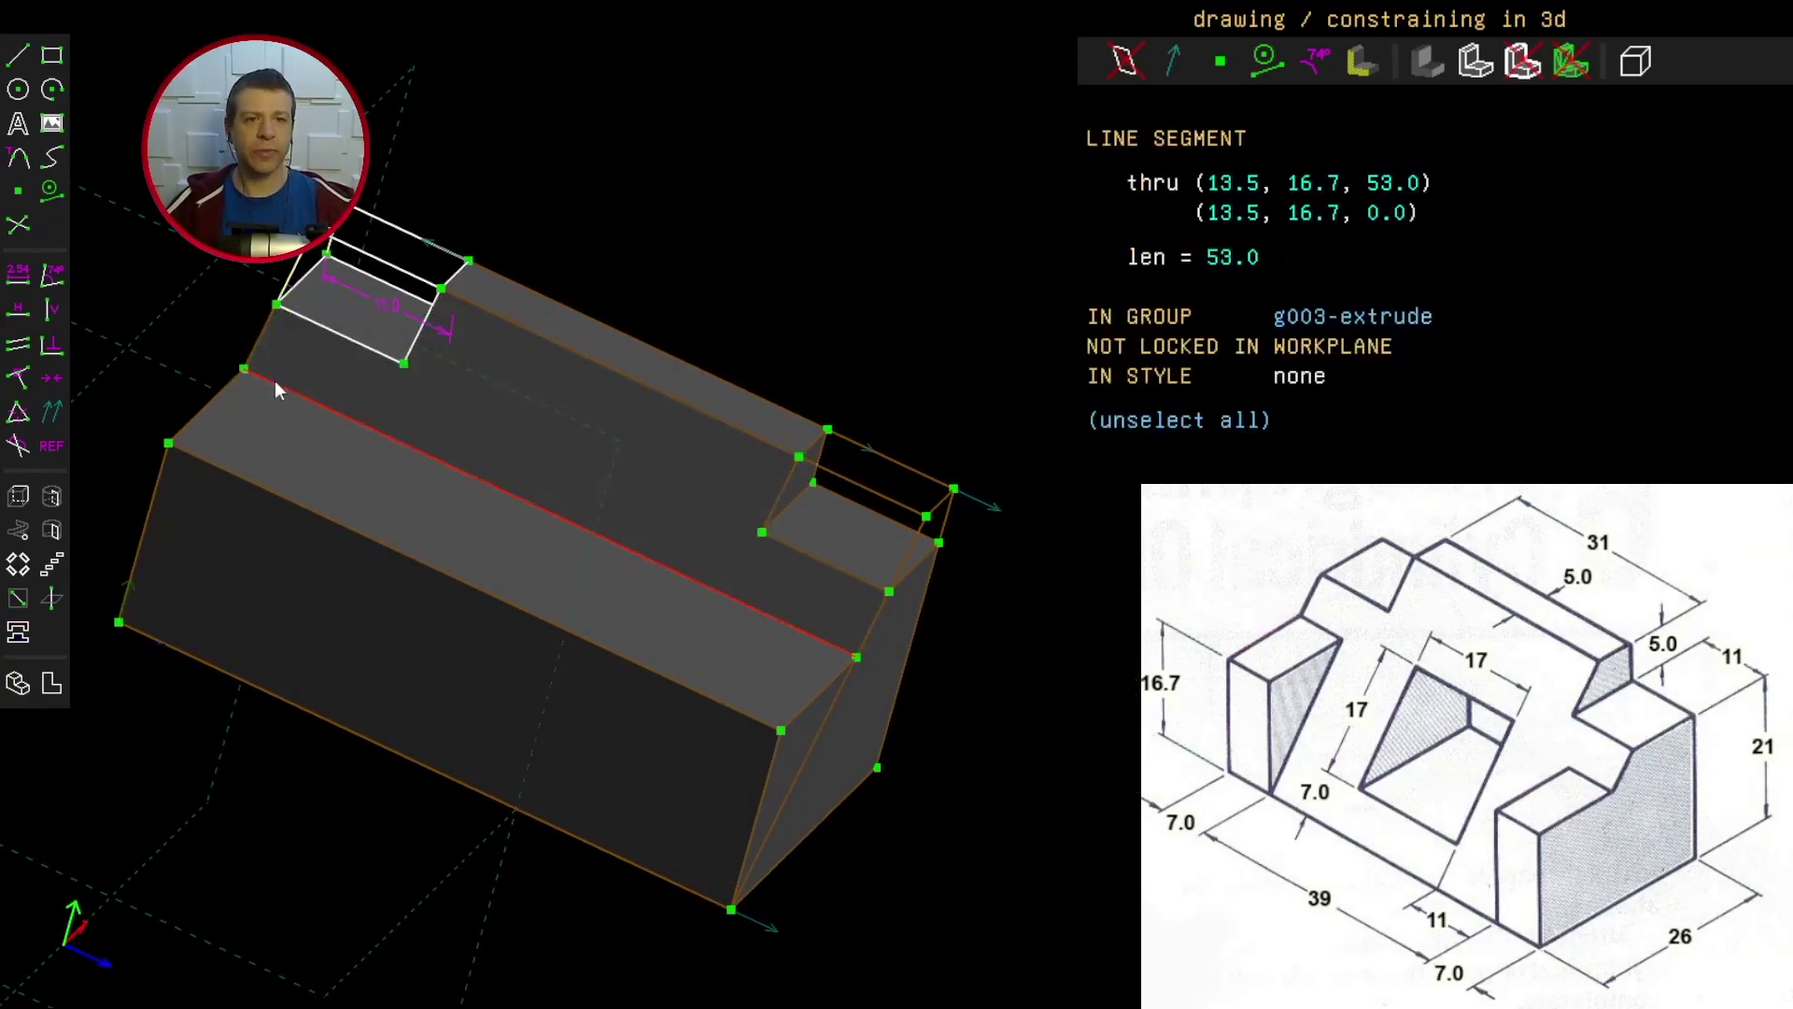
{"action": "left_click", "coordinate": [254, 340]}
{"action": "left_click", "coordinate": [242, 370]}
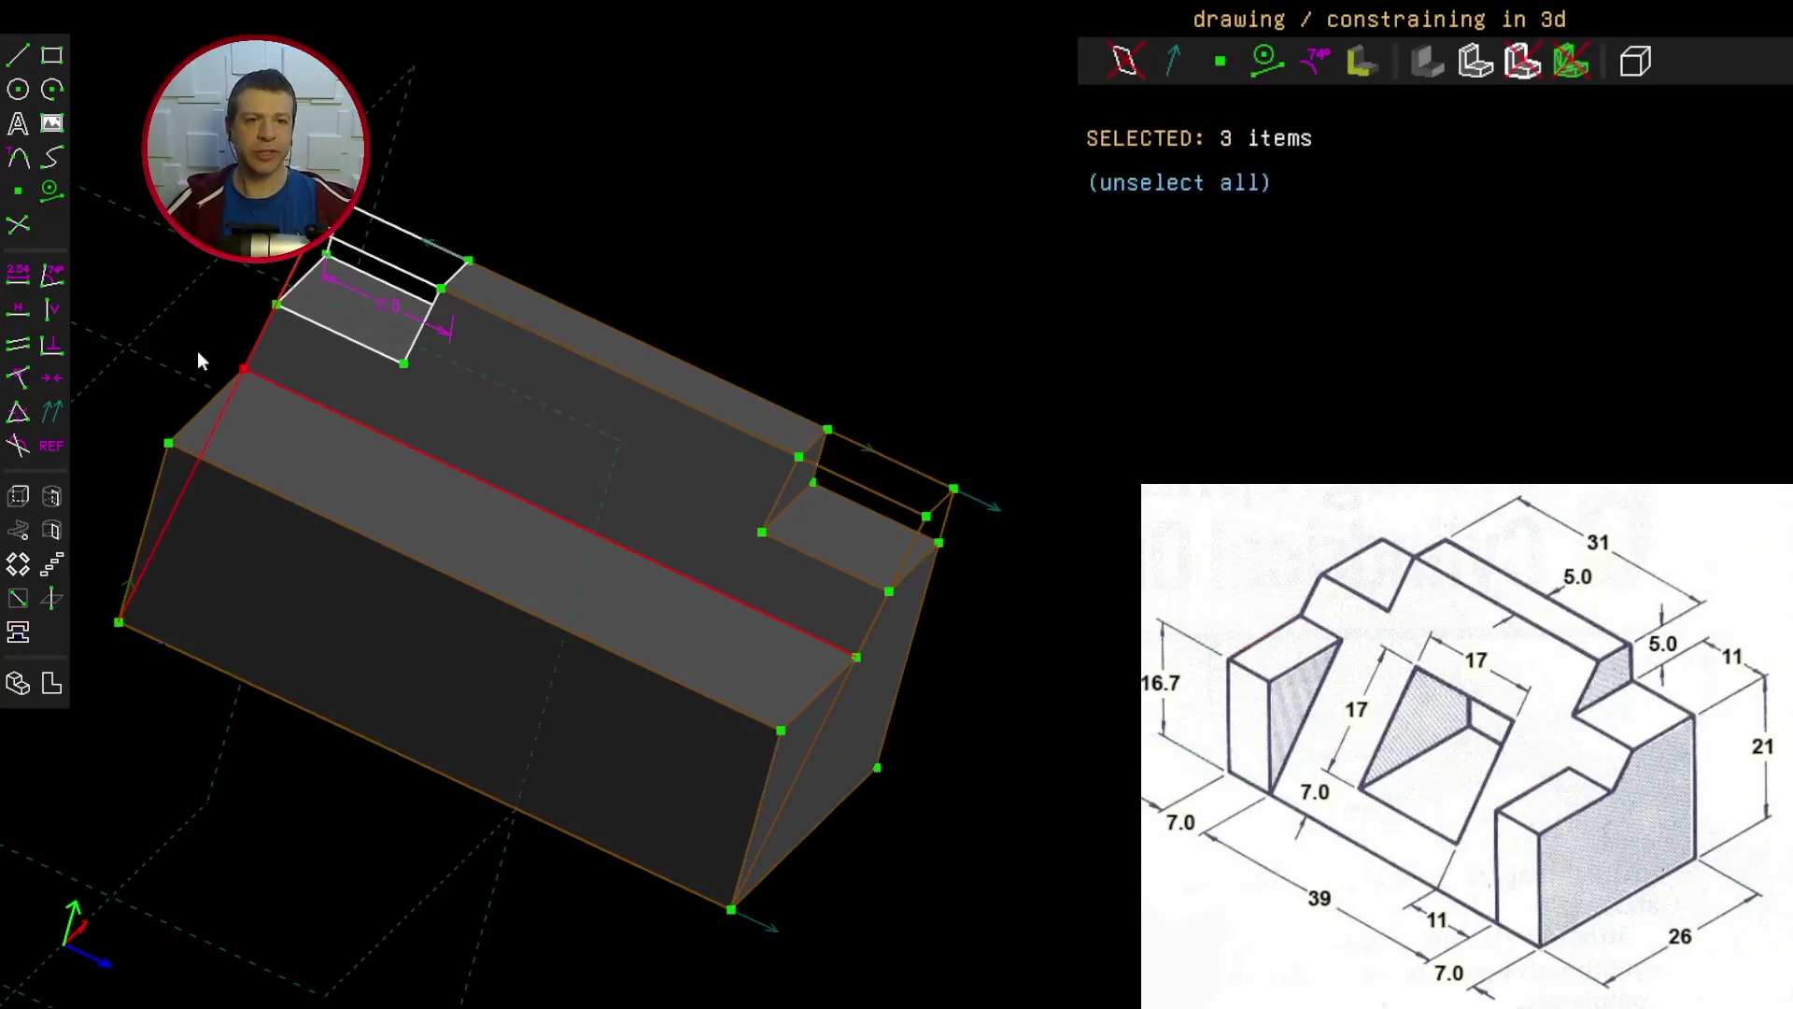
{"action": "left_click", "coordinate": [24, 503]}
Step: Draw a rectangle across the face and show hidden lines
{"action": "key", "text": "r"}
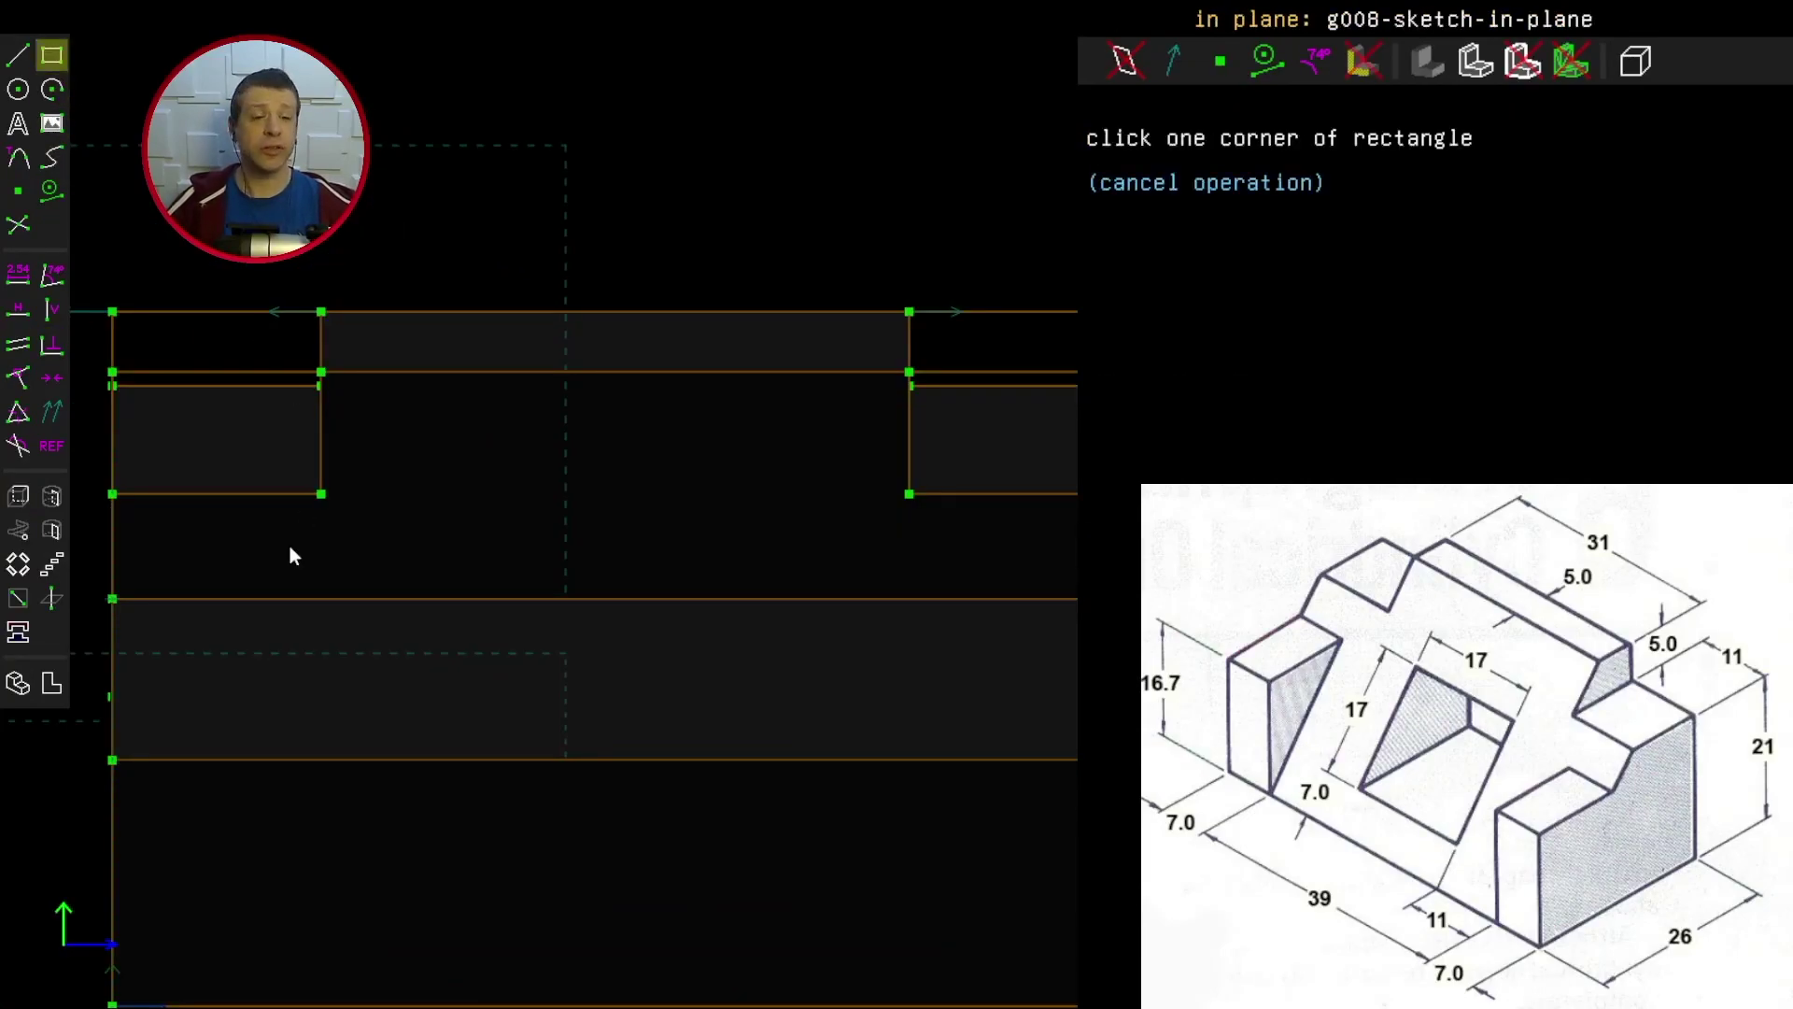
{"action": "left_click", "coordinate": [222, 548]}
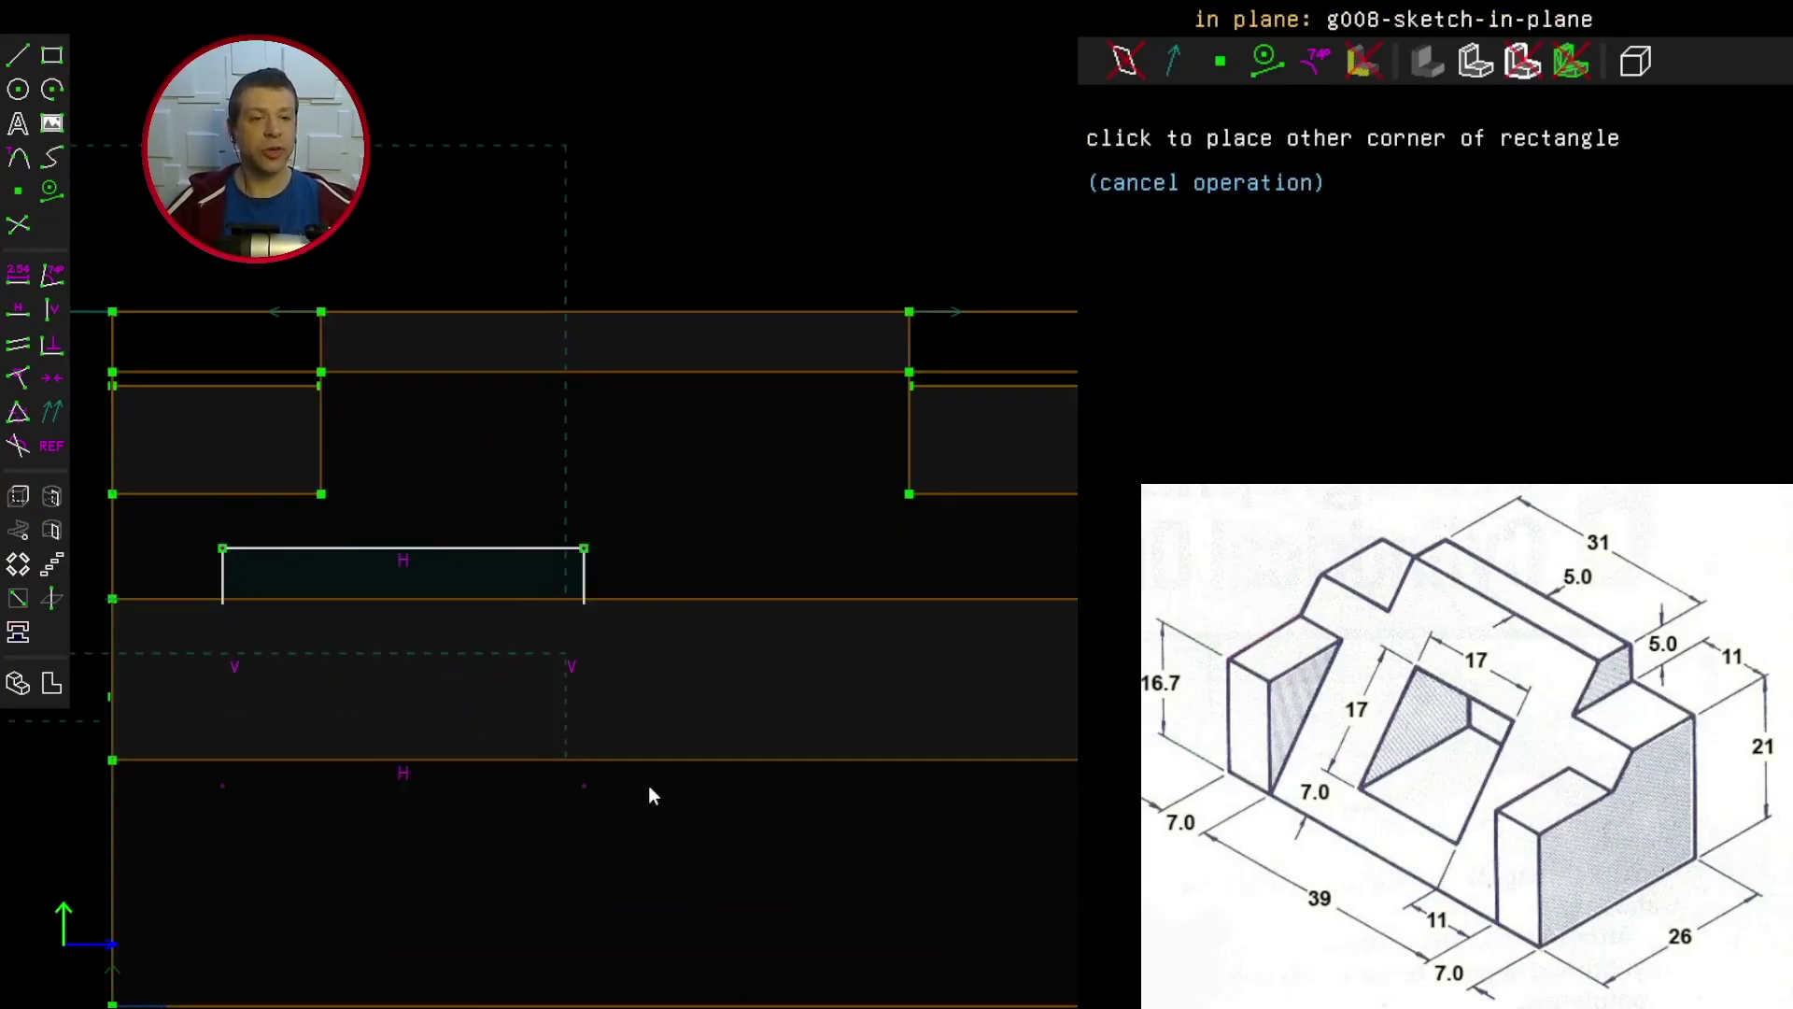
{"action": "left_click", "coordinate": [949, 933]}
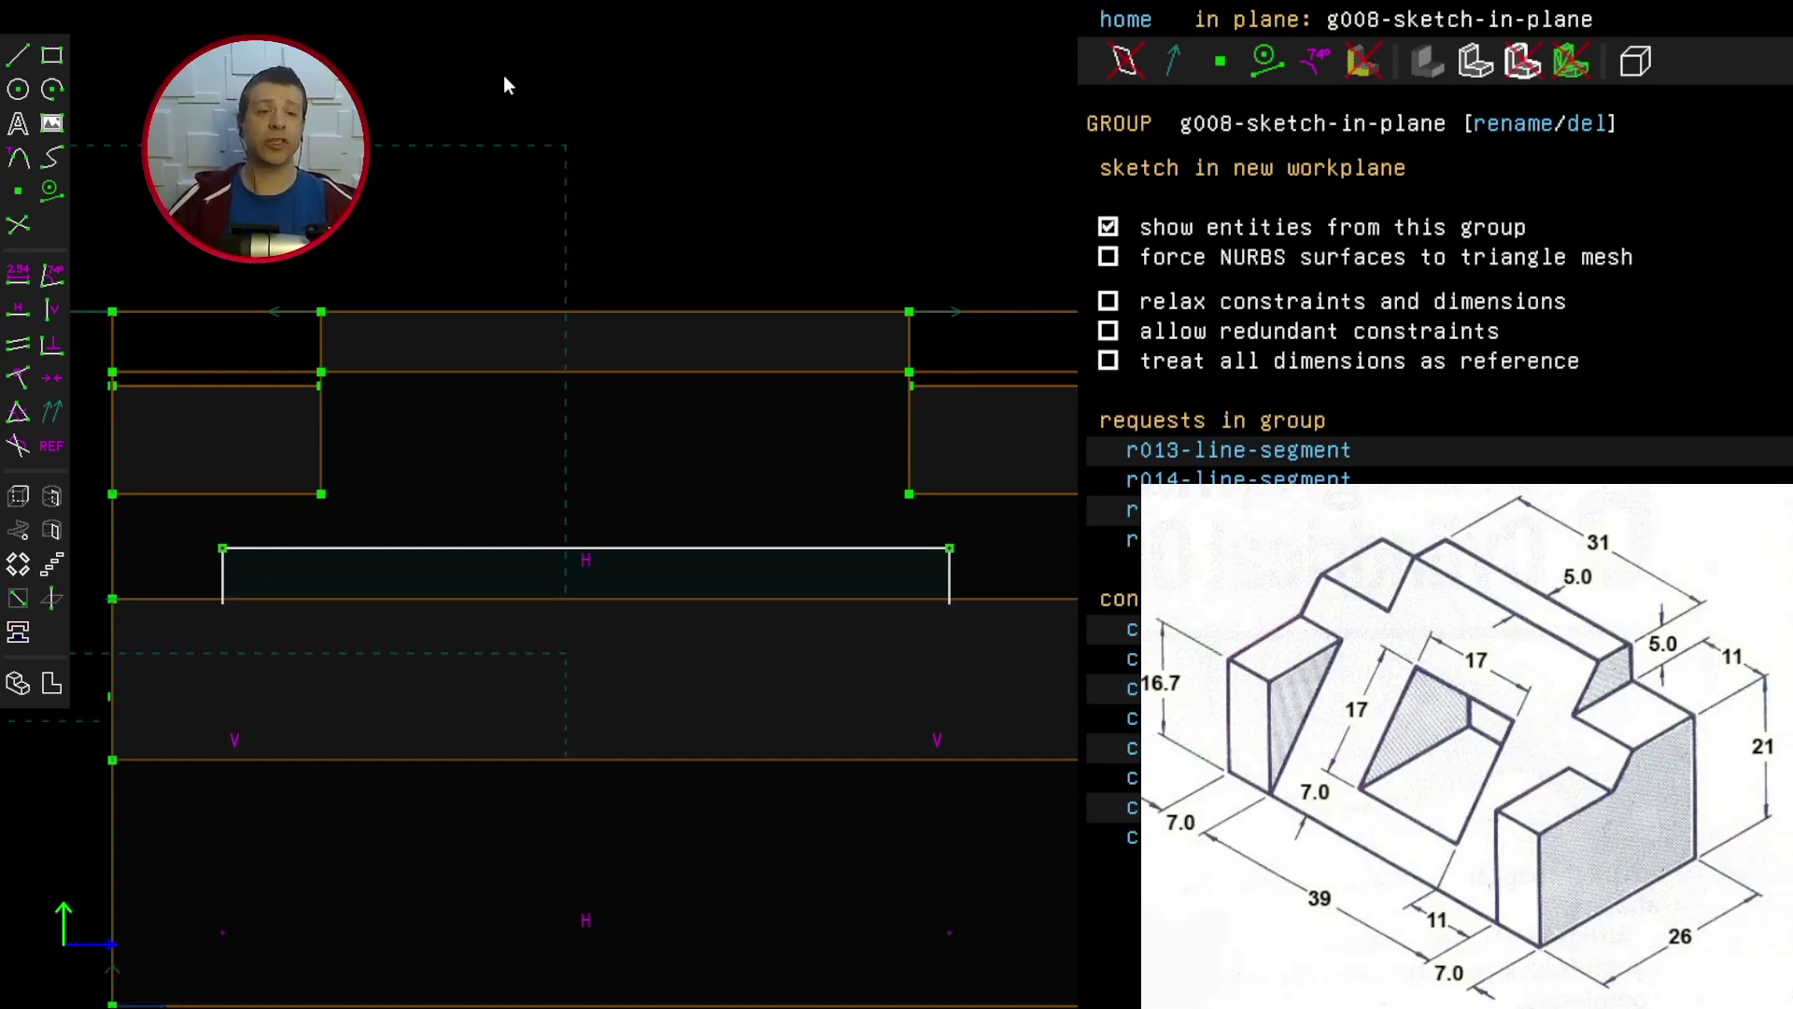
{"action": "left_click", "coordinate": [1637, 62]}
Step: Place the rectangle's top-left corner 7.0 from the block's left edge and widen it
{"action": "right_click_drag", "start_coordinate": [584, 277], "coordinate": [621, 199]}
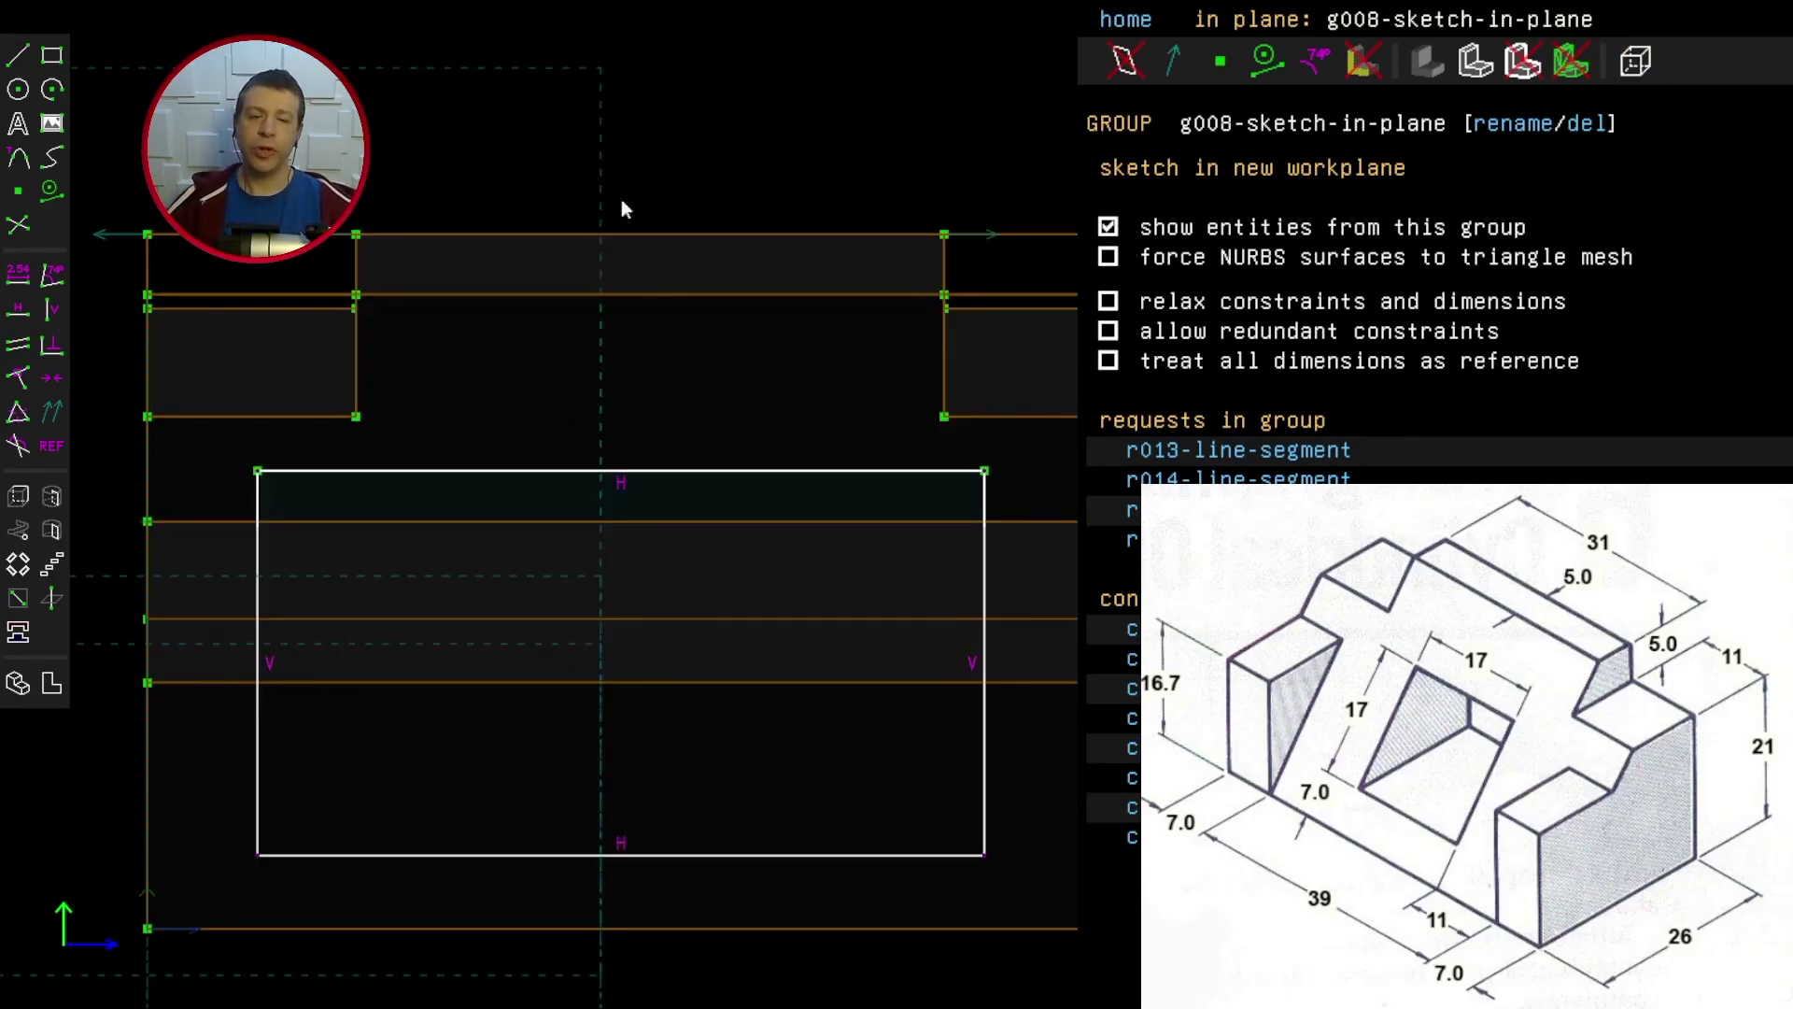
{"action": "left_click", "coordinate": [257, 472]}
{"action": "left_click", "coordinate": [147, 472]}
{"action": "type", "text": "d"}
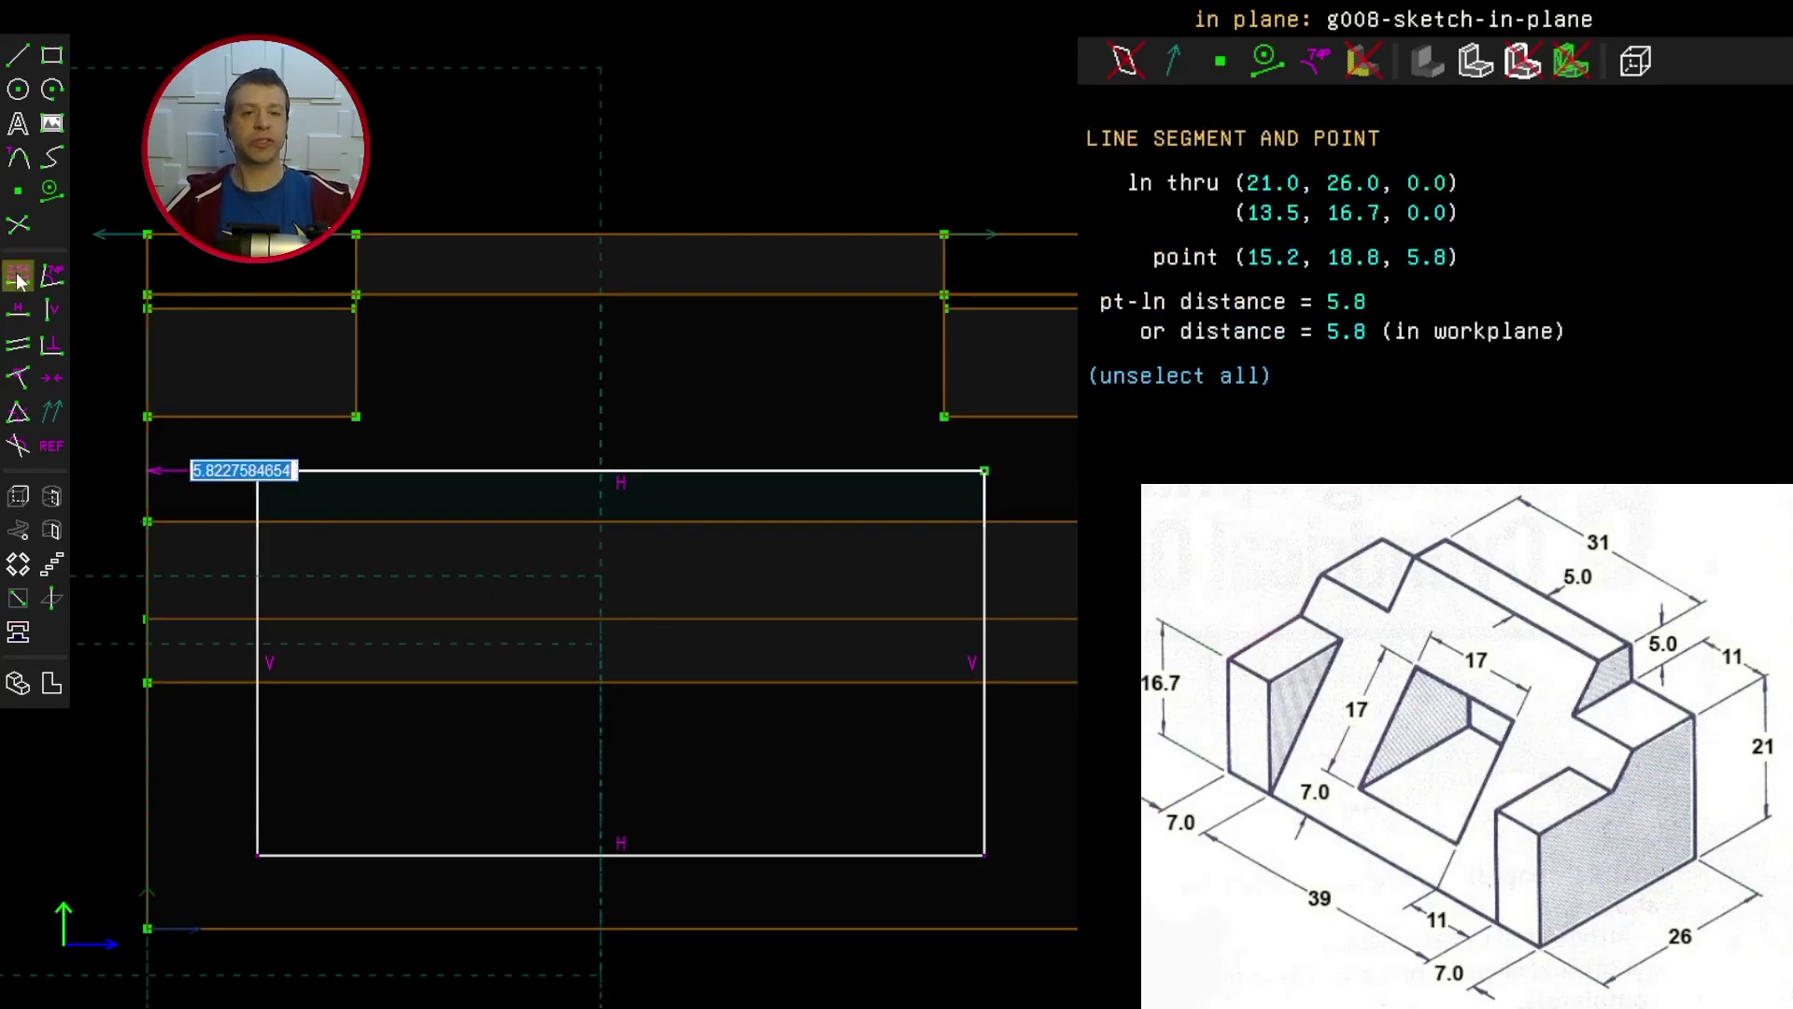
{"action": "type", "text": "7"}
{"action": "key", "text": "Return"}
{"action": "left_click", "coordinate": [984, 473]}
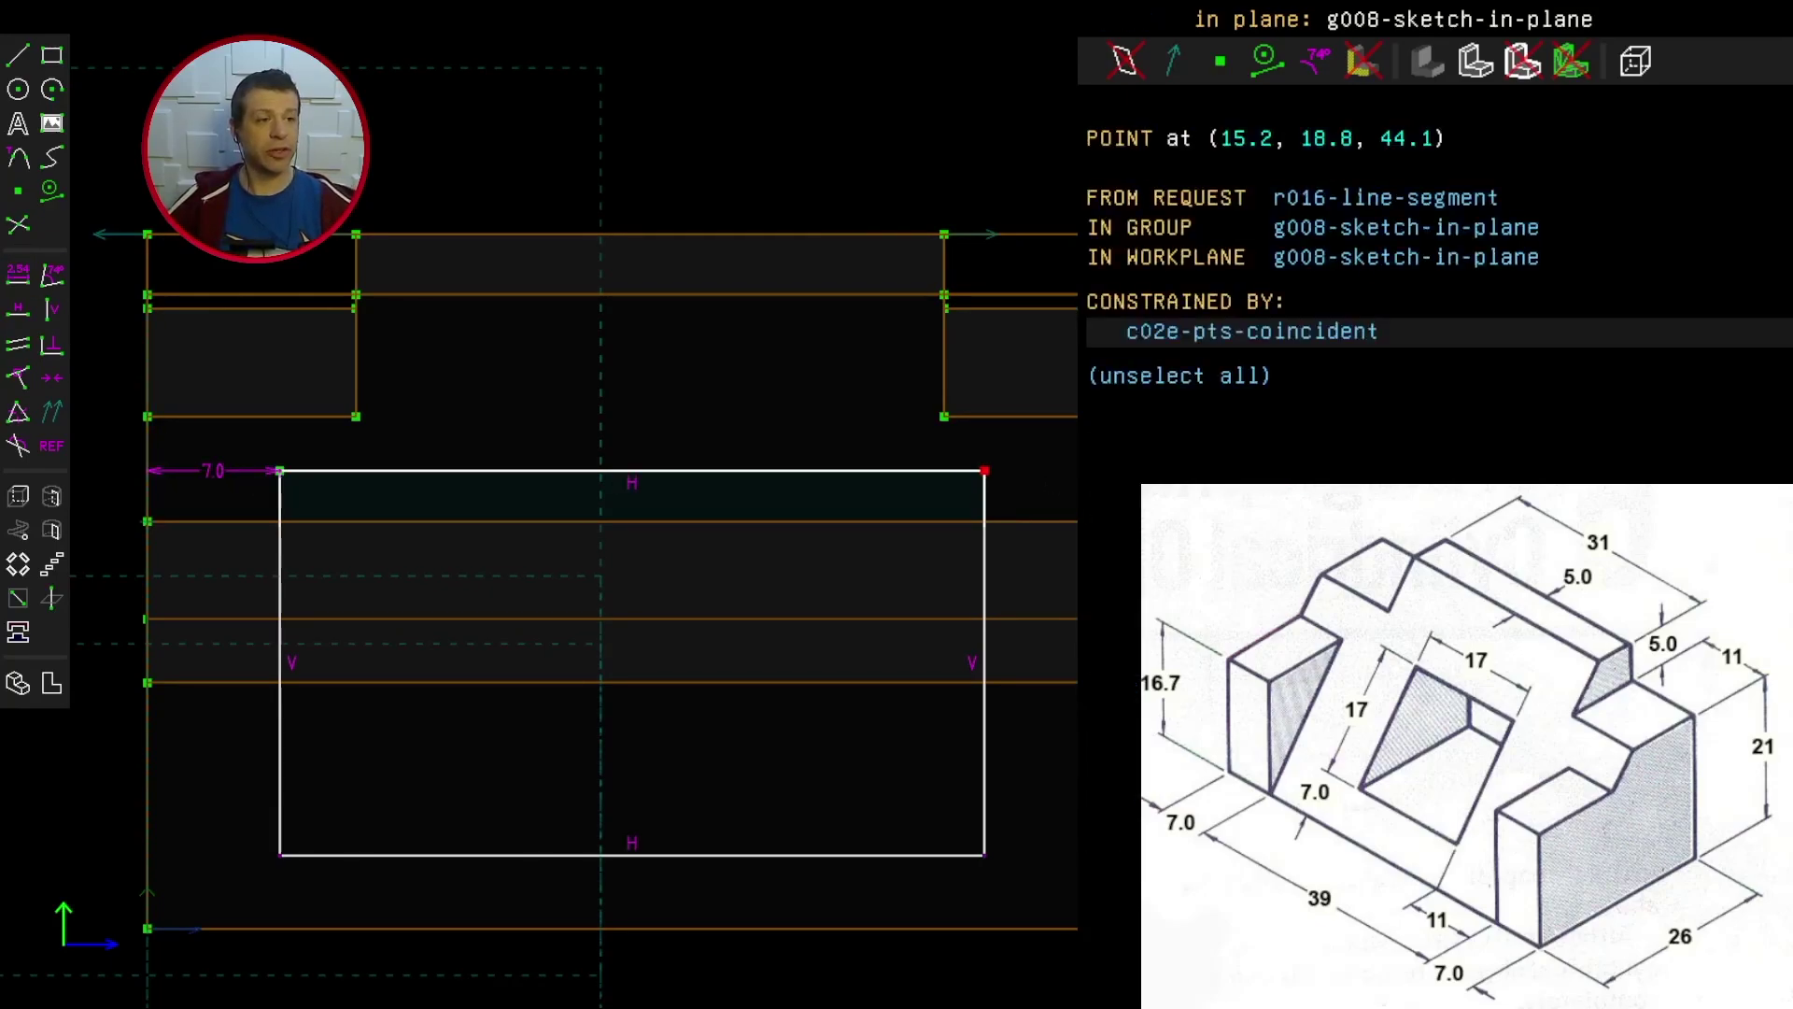
{"action": "left_click_drag", "start_coordinate": [986, 471], "coordinate": [1021, 471]}
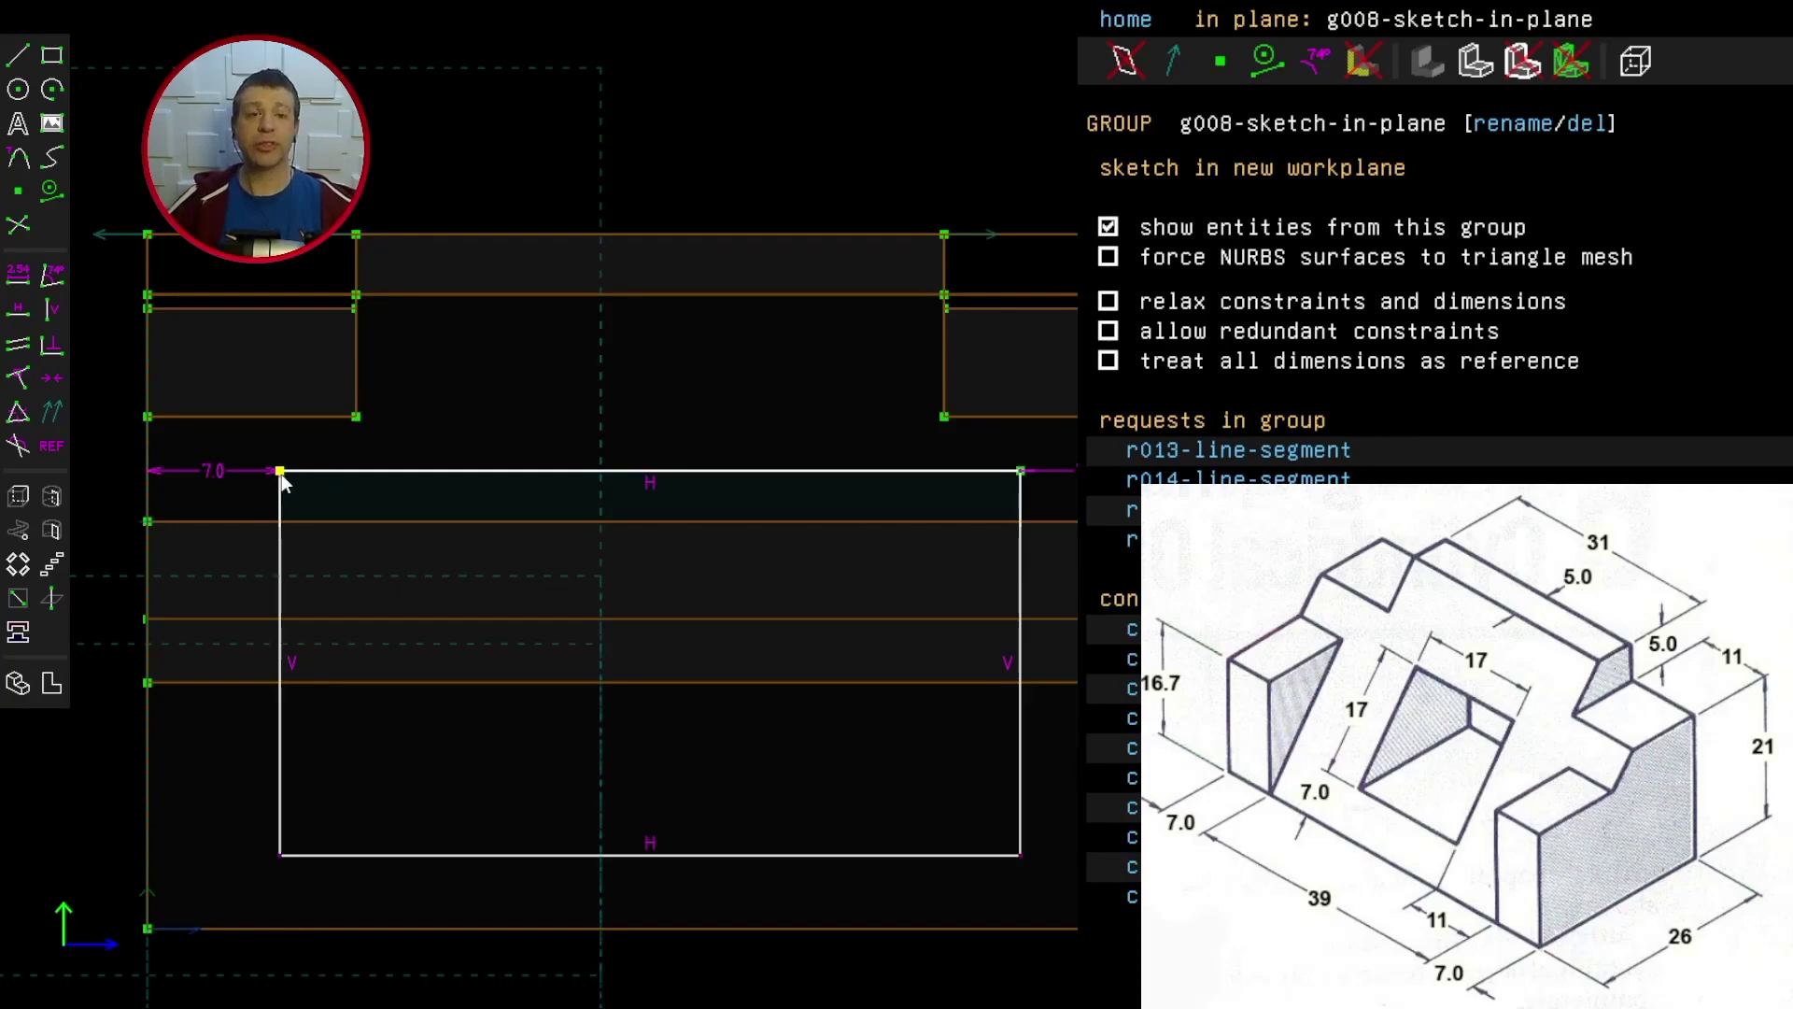
Step: Put the rectangle's top corner on the horizontal model line and its lower corner on the bottom line
{"action": "left_click", "coordinate": [282, 473]}
{"action": "left_click", "coordinate": [332, 521]}
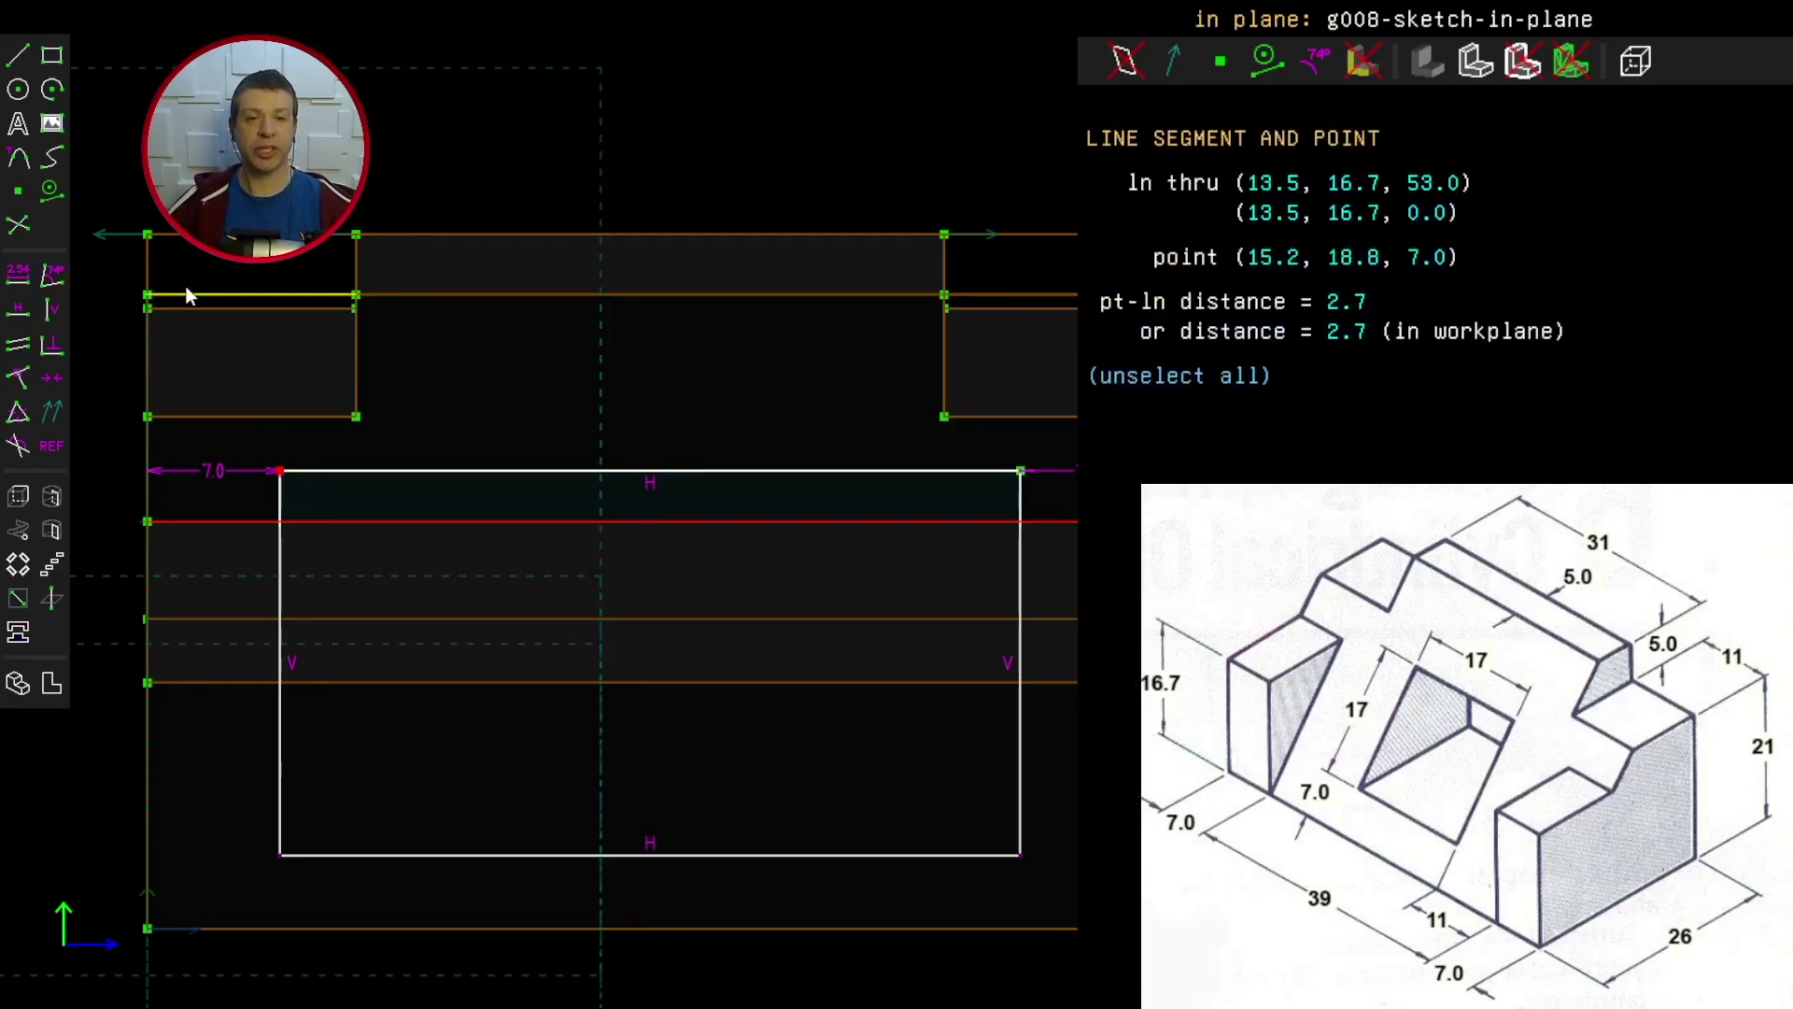
{"action": "left_click", "coordinate": [18, 378]}
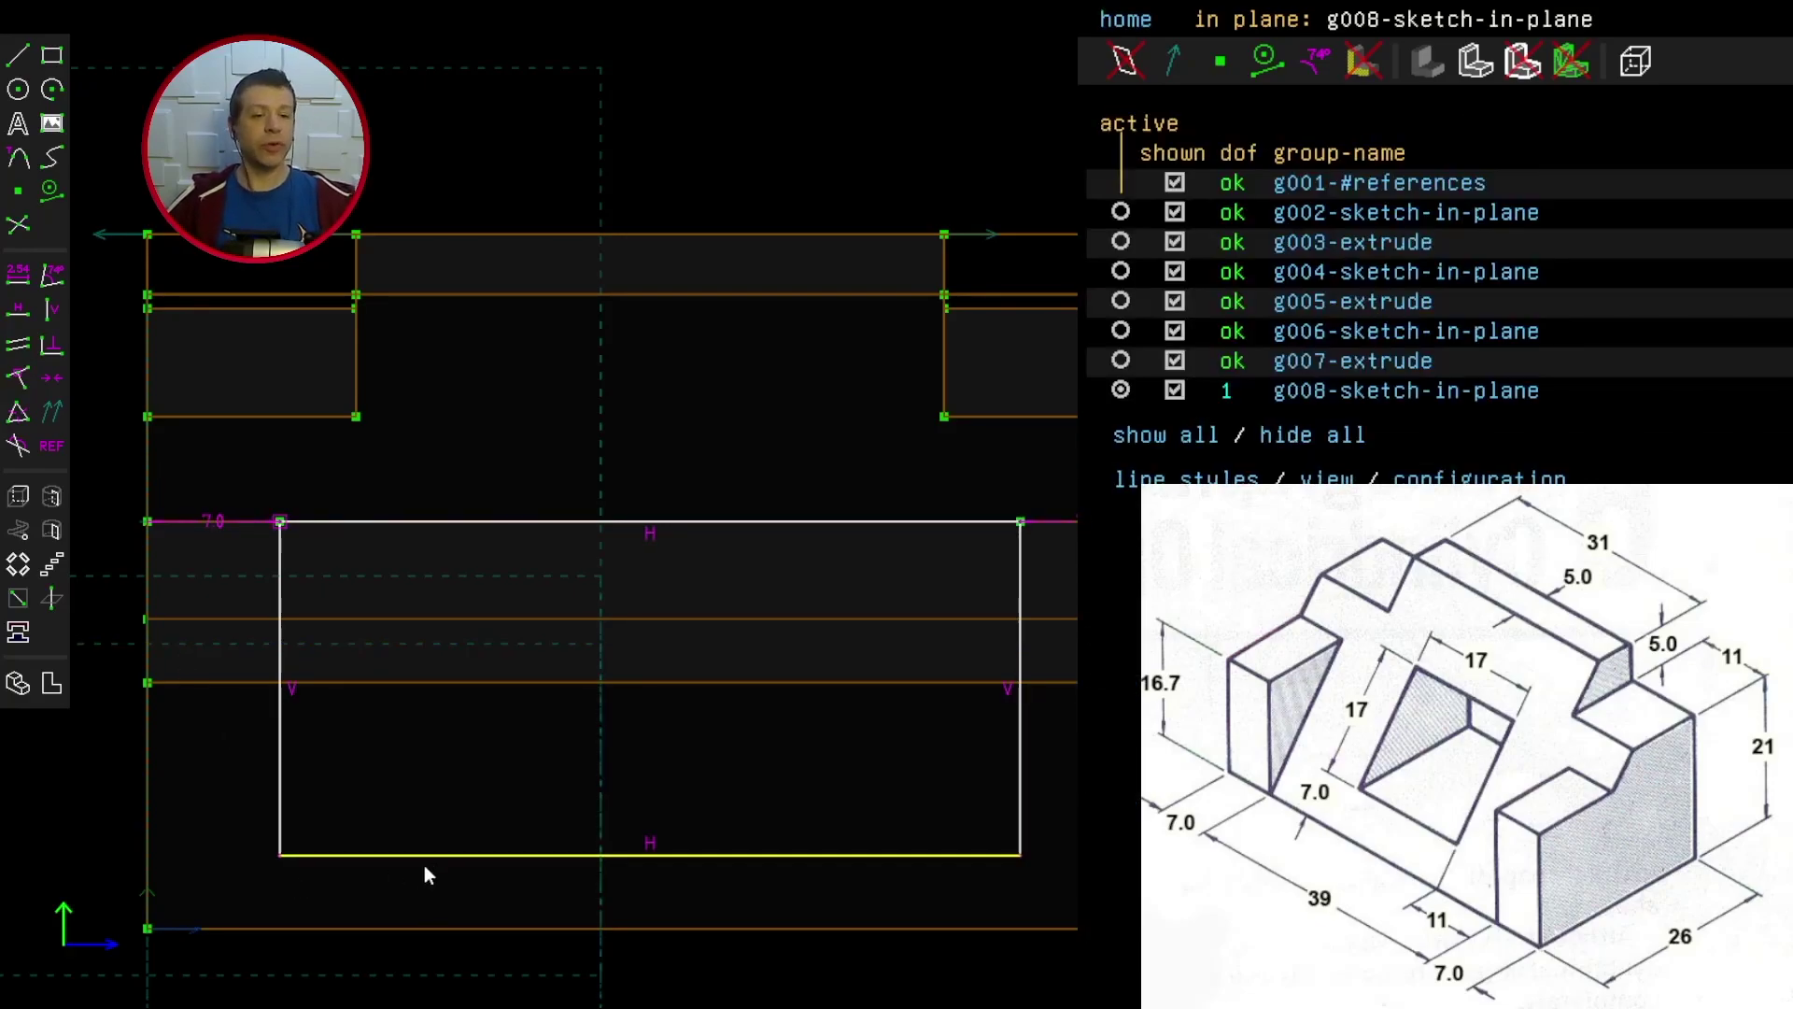
{"action": "left_click", "coordinate": [424, 856]}
{"action": "left_click_drag", "start_coordinate": [424, 855], "coordinate": [400, 824]}
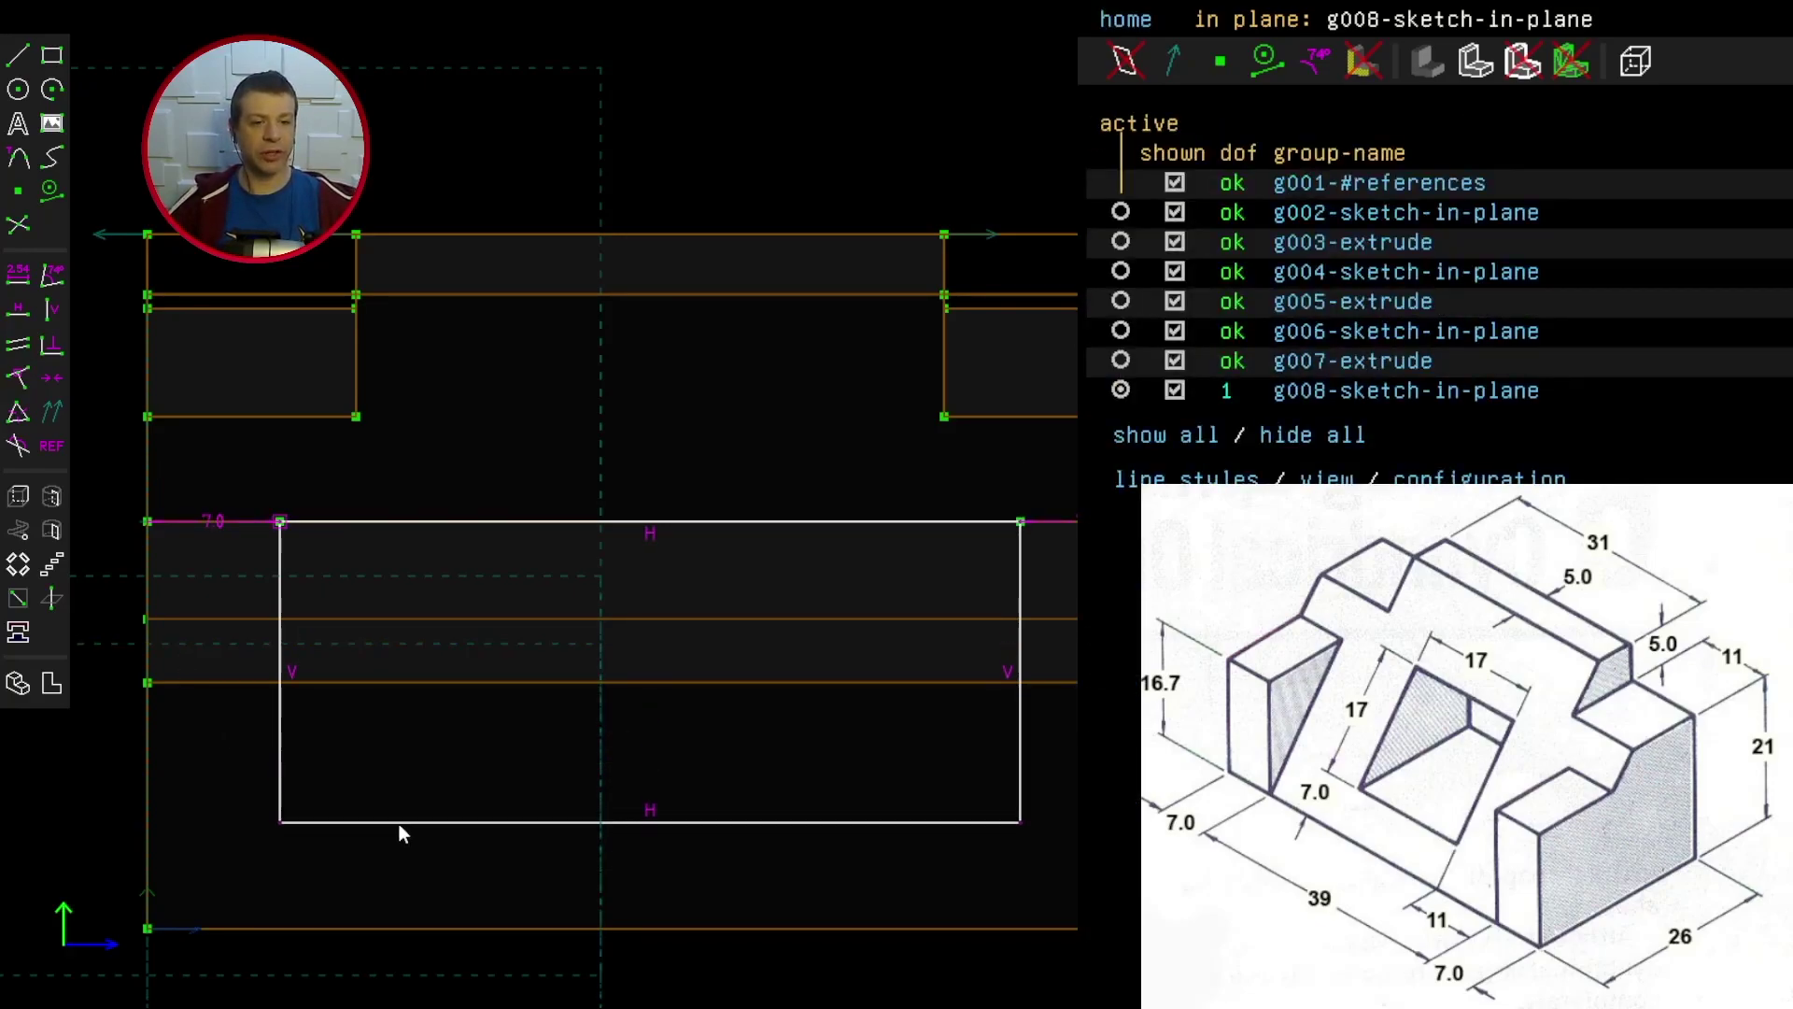
{"action": "left_click", "coordinate": [280, 823]}
{"action": "left_click", "coordinate": [281, 927]}
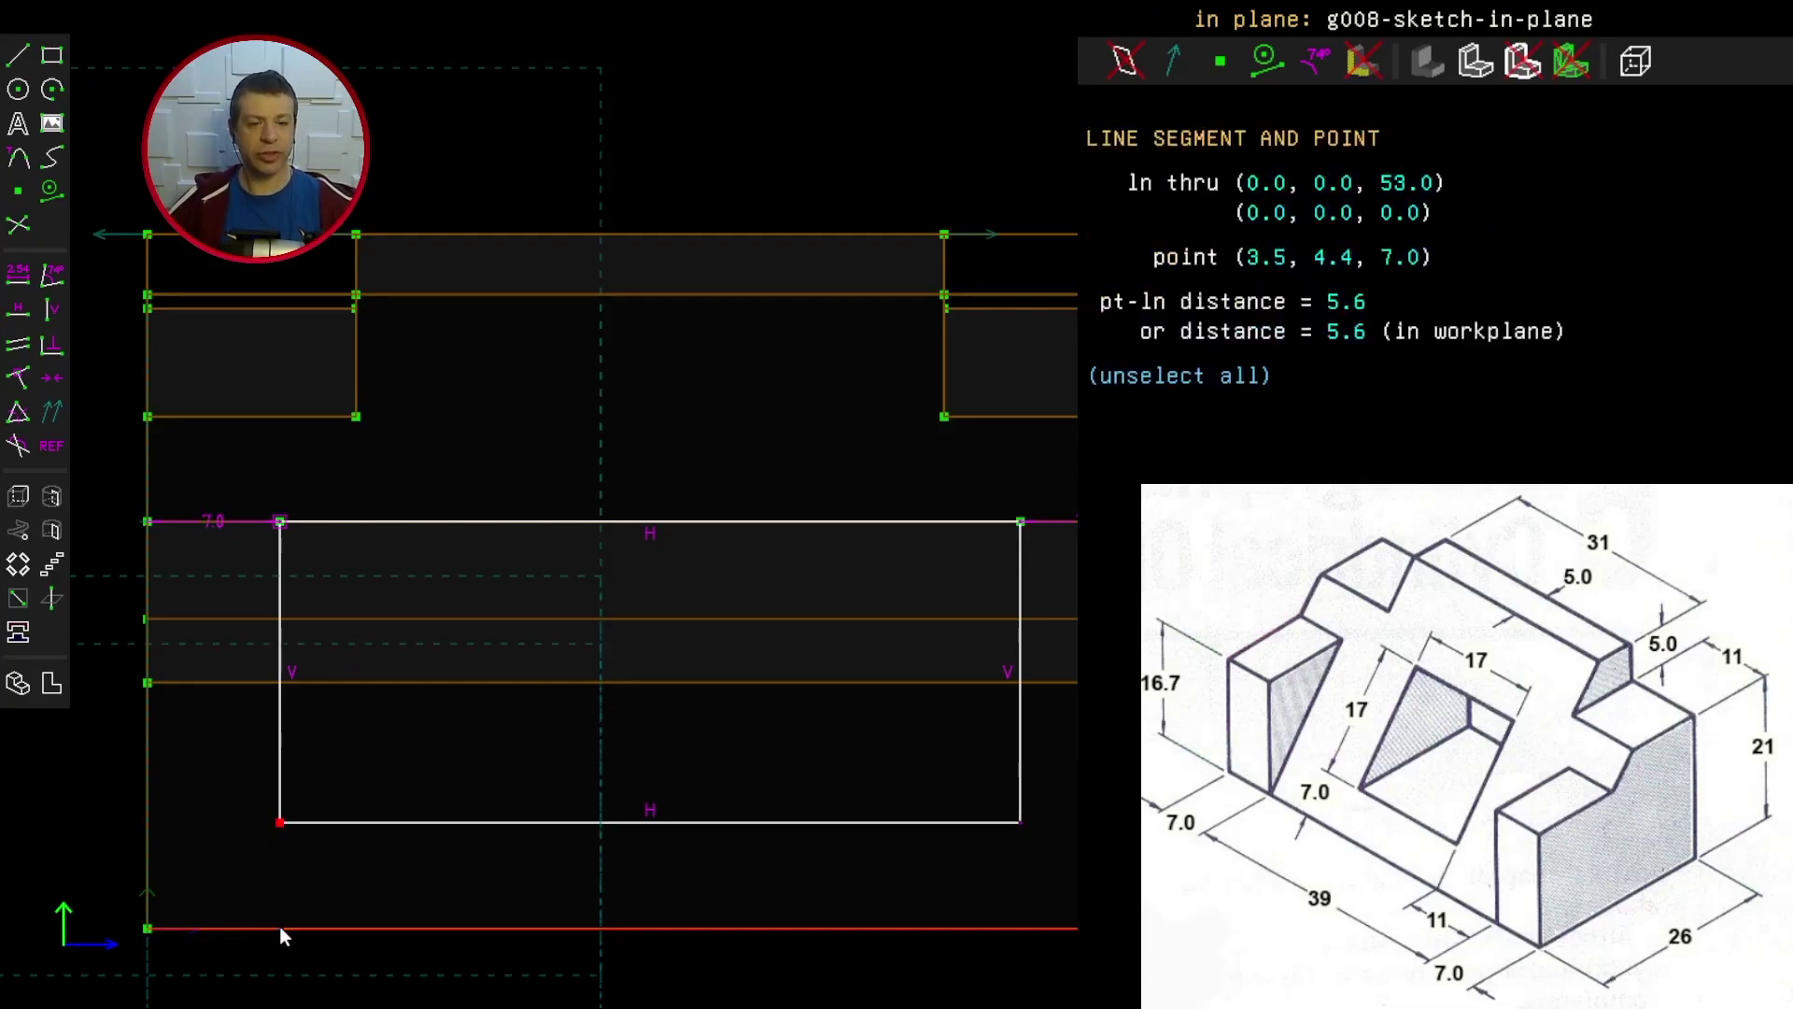
{"action": "left_click", "coordinate": [19, 379]}
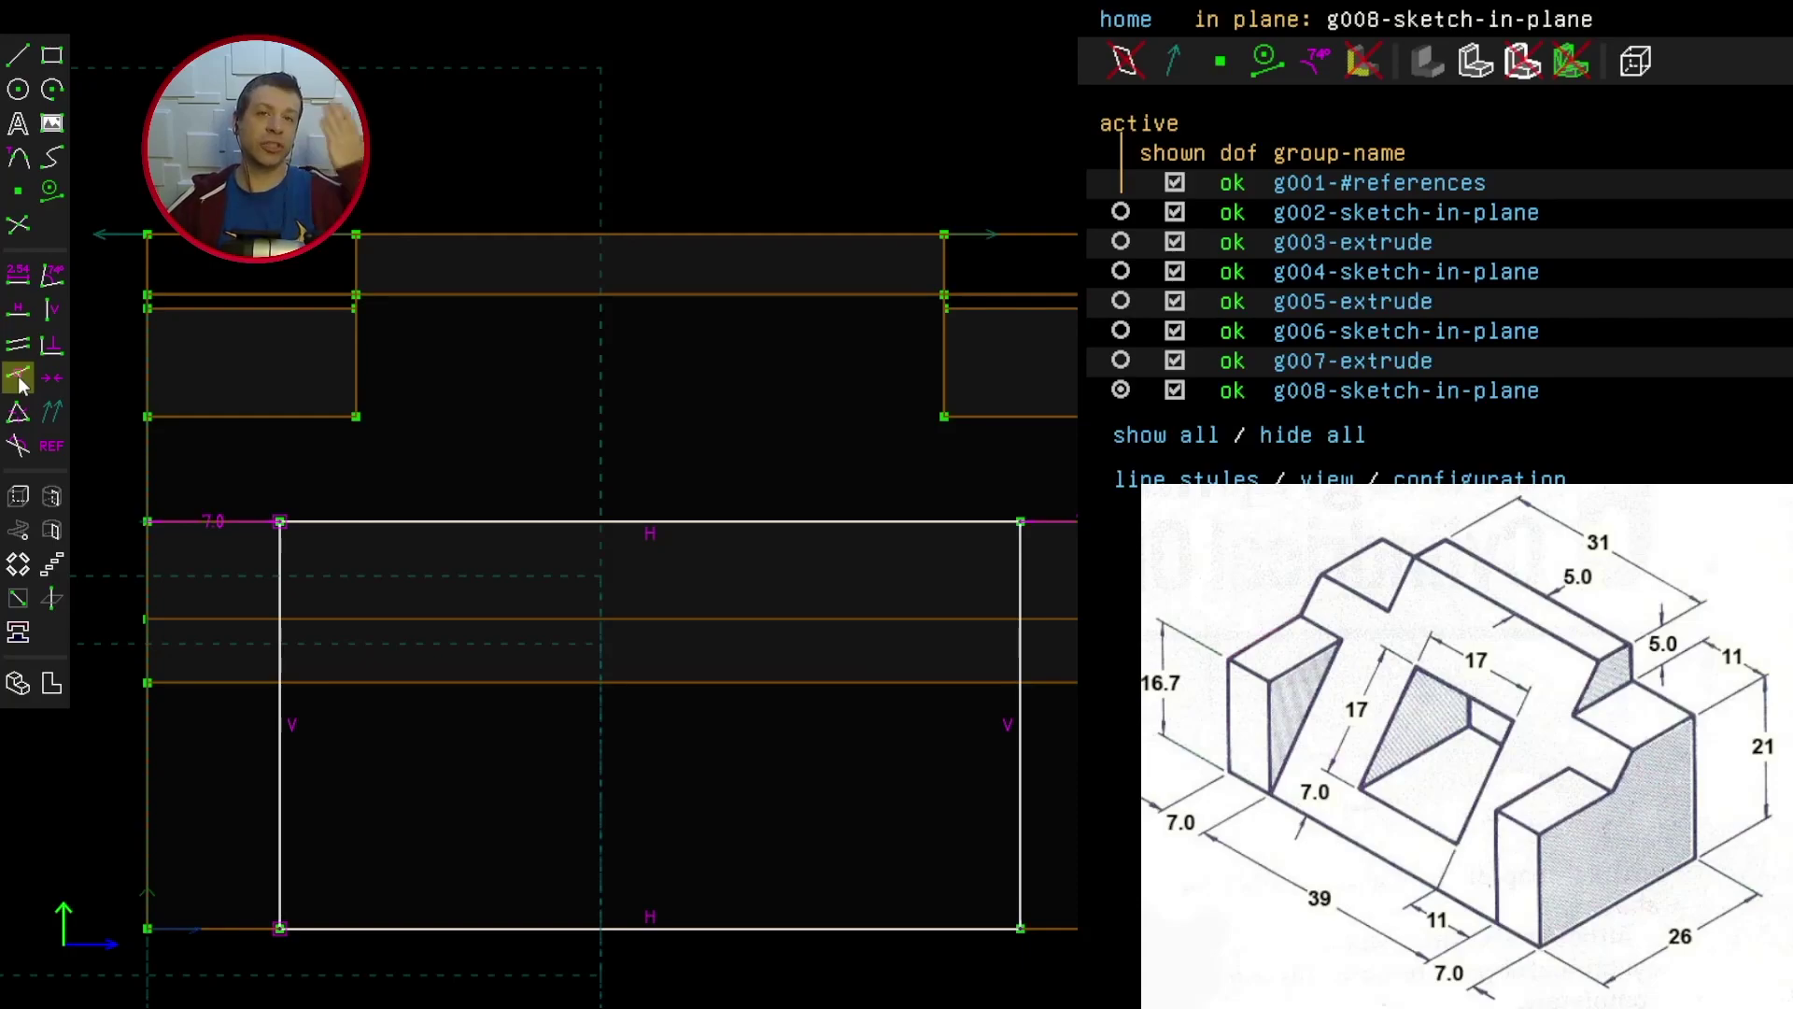
Step: Extrude the rectangle as a Difference cut 20 deep through the block
{"action": "left_click", "coordinate": [17, 495]}
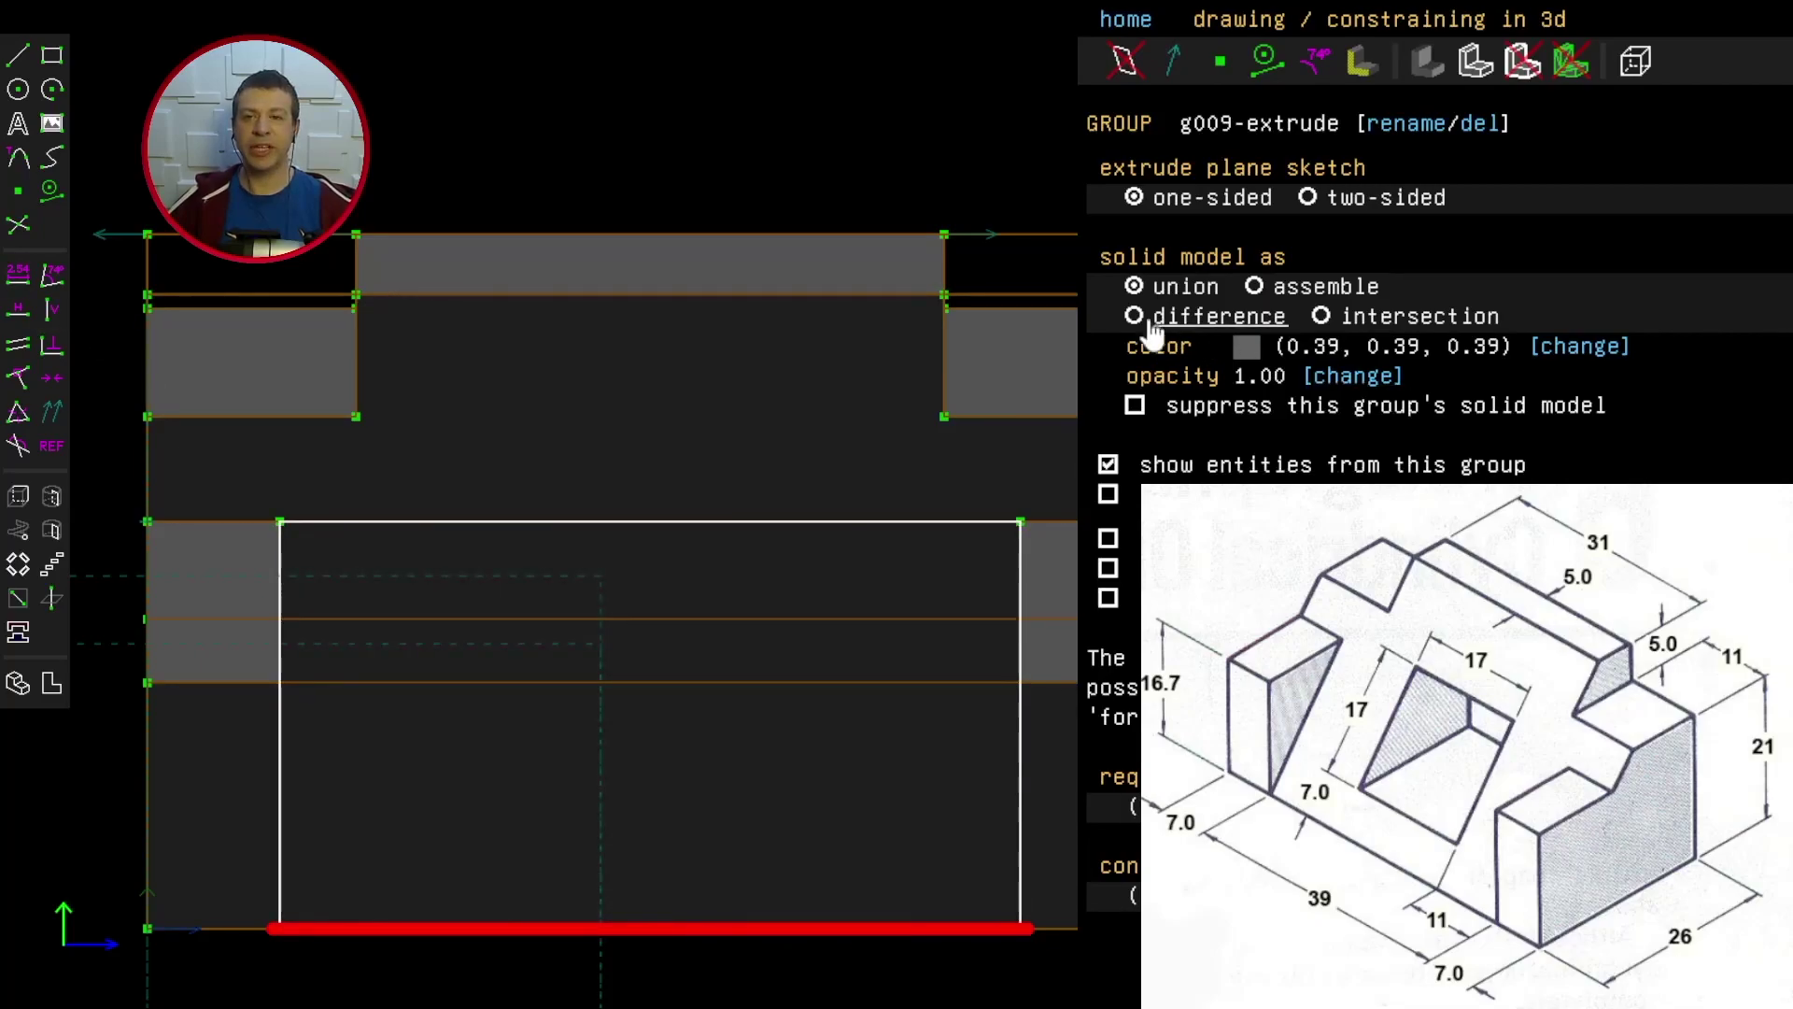
{"action": "left_click", "coordinate": [1156, 329]}
{"action": "middle_click_drag", "start_coordinate": [598, 672], "coordinate": [198, 557]}
{"action": "left_click_drag", "start_coordinate": [107, 553], "coordinate": [933, 583]}
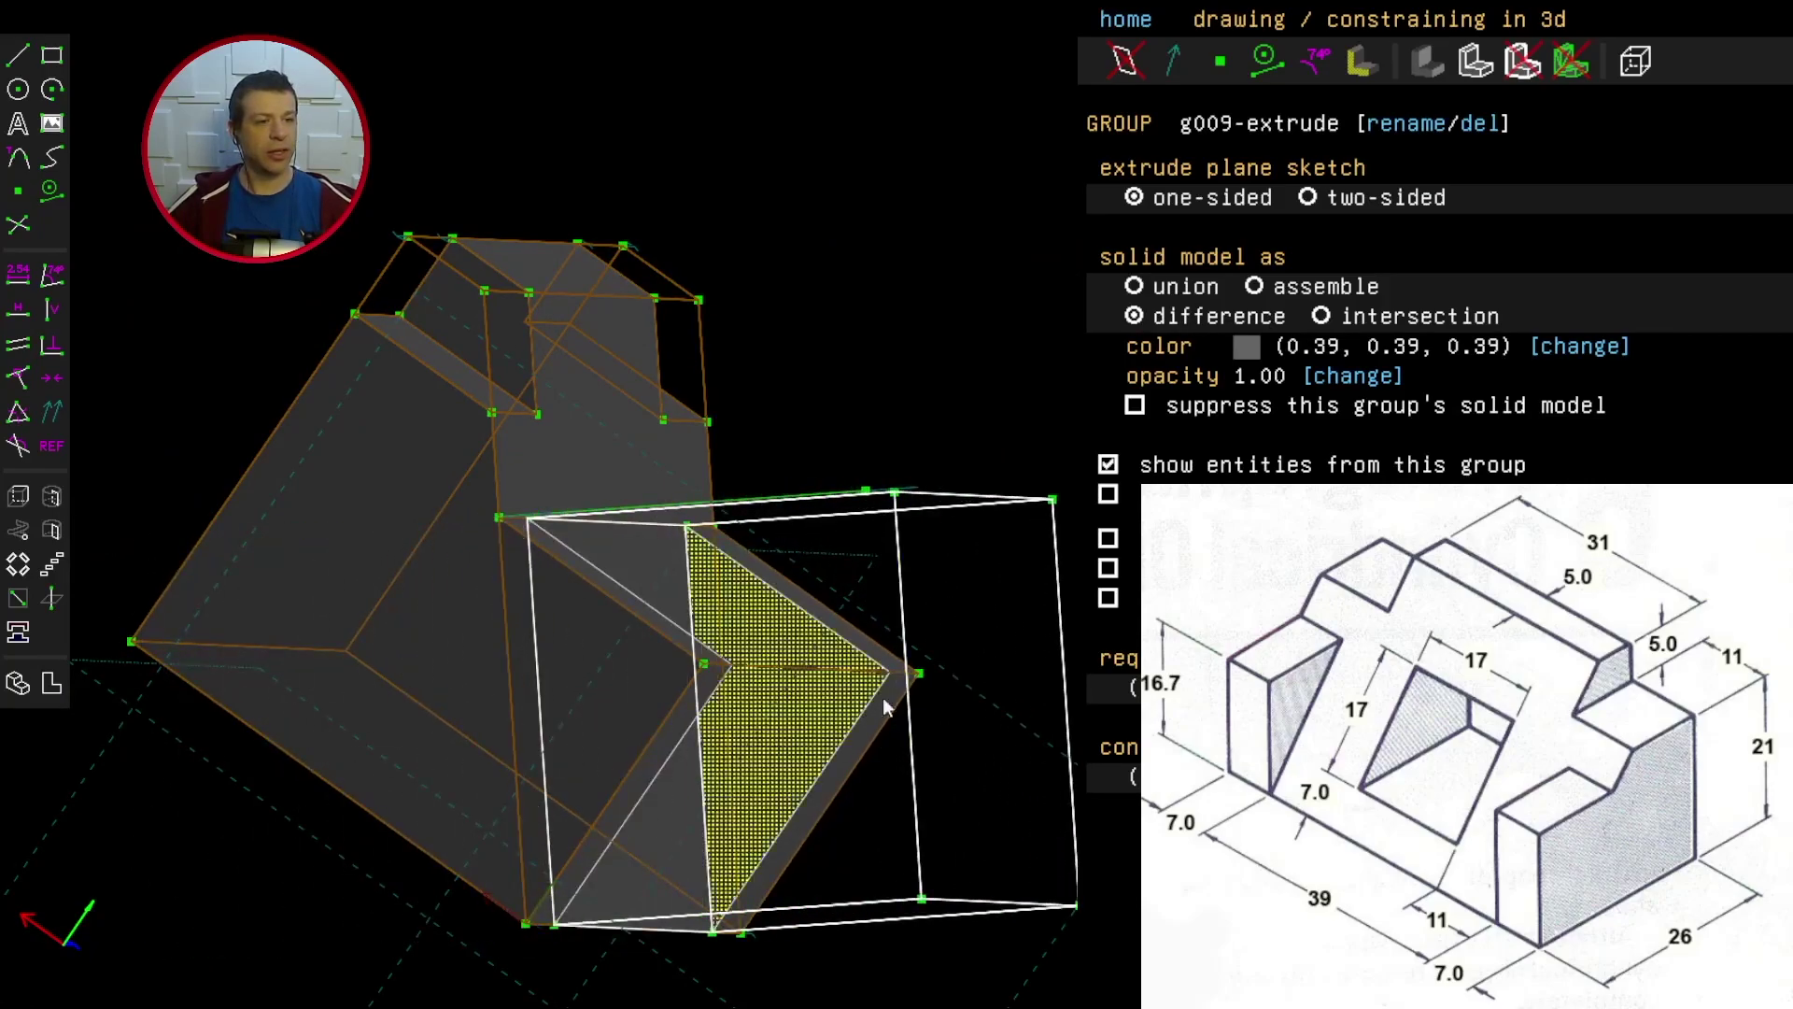
{"action": "middle_click_drag", "start_coordinate": [882, 697], "coordinate": [518, 489]}
{"action": "type", "text": "d"}
{"action": "type", "text": "20"}
{"action": "key", "text": "Return"}
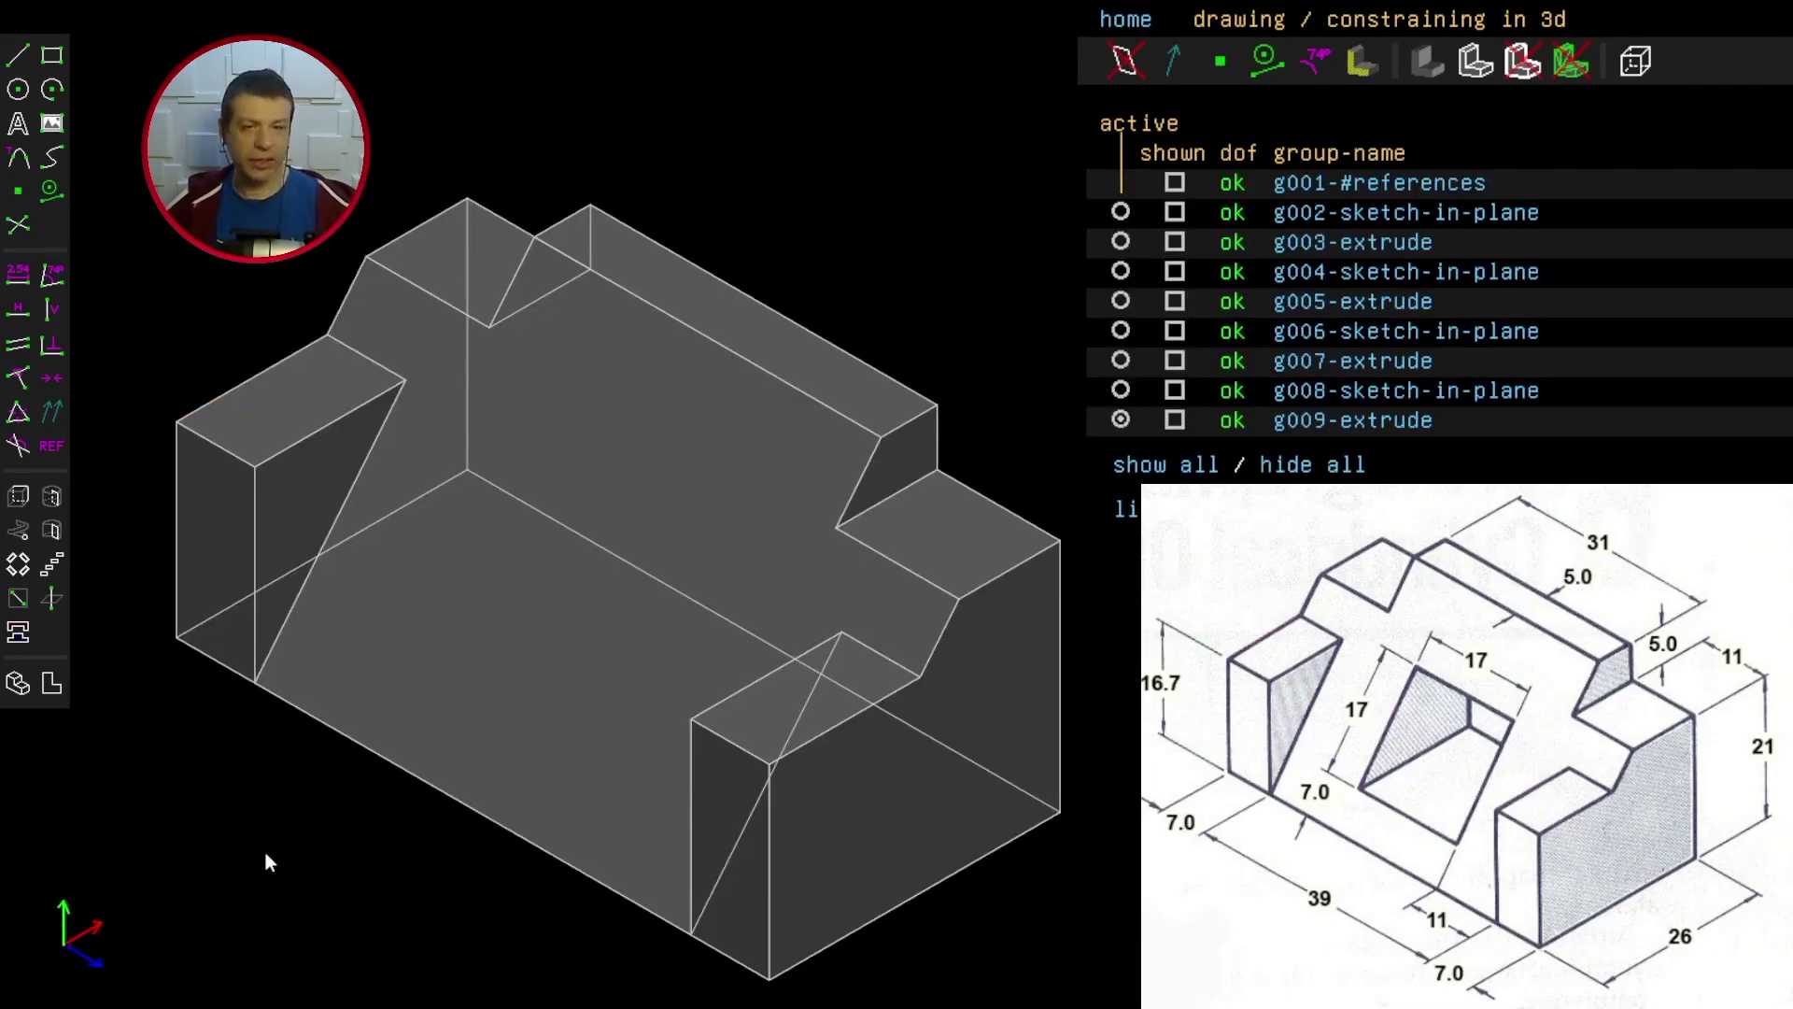
Step: Show the block as an opaque solid with outlined edges, then orbit to a front view and select its bottom edge
{"action": "left_click", "coordinate": [1477, 68]}
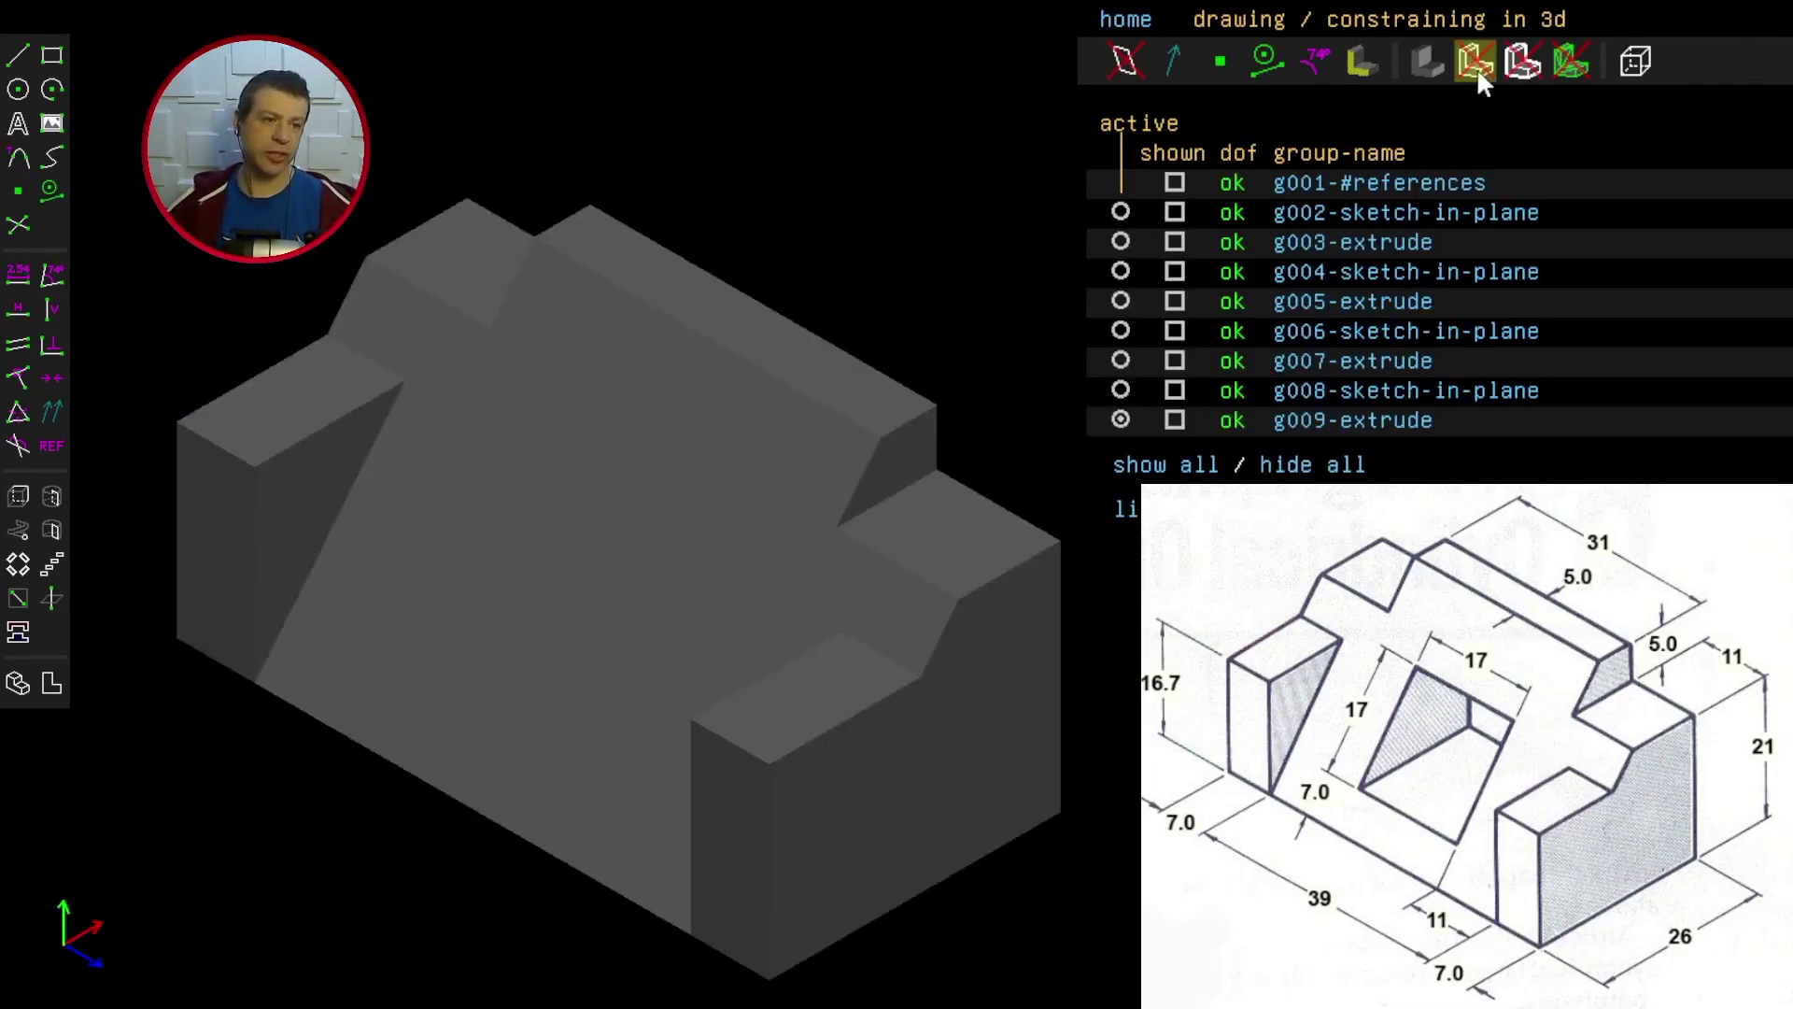
{"action": "left_click", "coordinate": [1523, 61]}
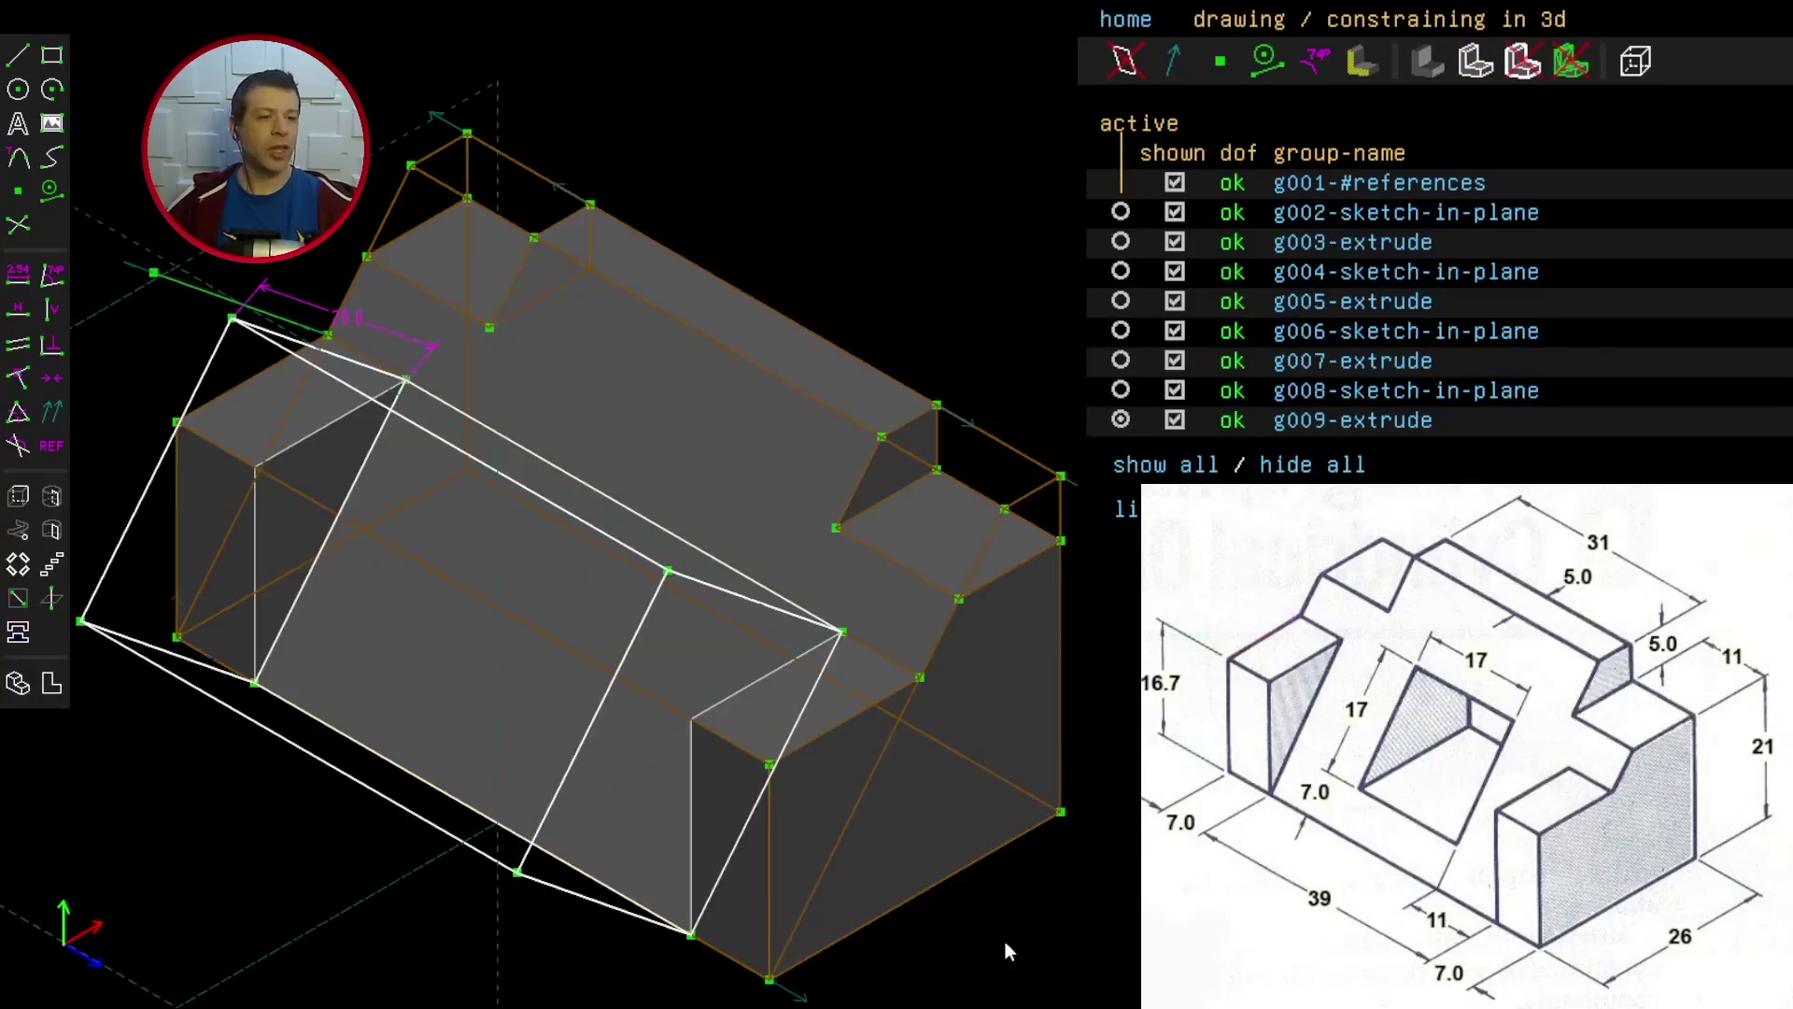
{"action": "middle_click_drag", "start_coordinate": [1005, 941], "coordinate": [189, 759]}
{"action": "left_click", "coordinate": [191, 774]}
Step: Start a new sketch workplane from the bottom edge, left edge and corner, viewed face-on
{"action": "left_click", "coordinate": [116, 674]}
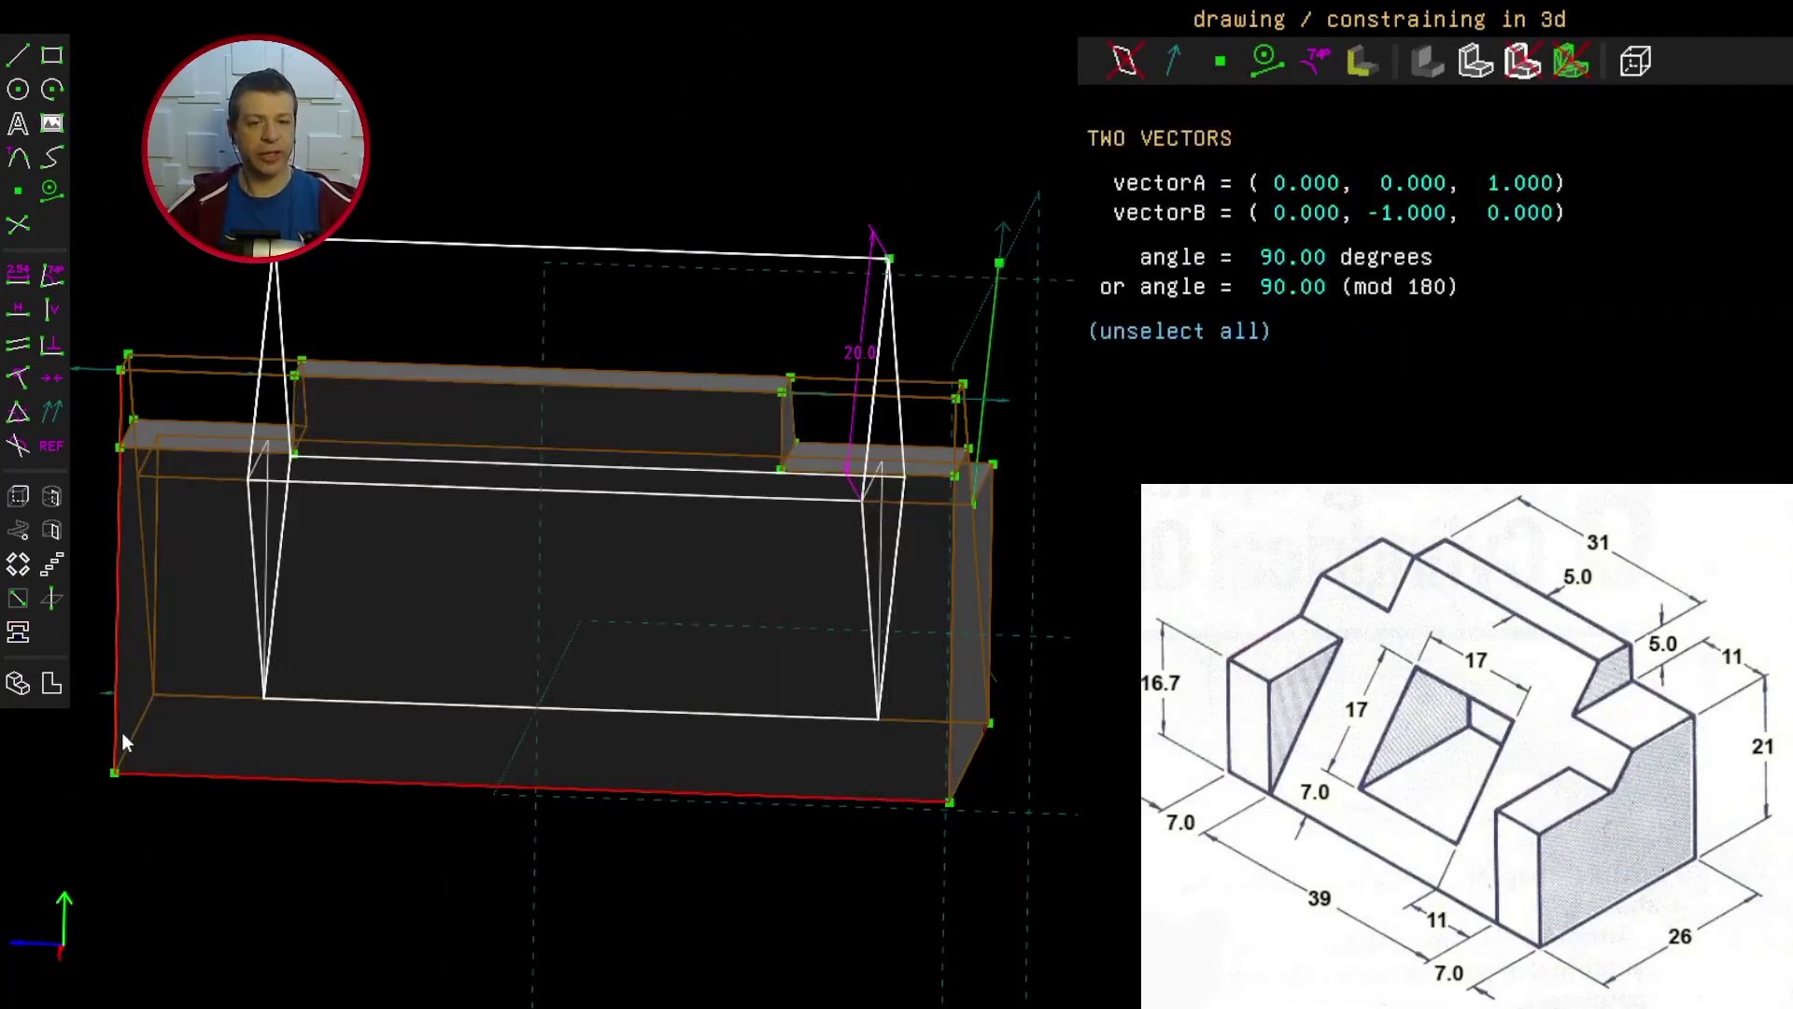
{"action": "left_click", "coordinate": [114, 772]}
{"action": "left_click", "coordinate": [52, 496]}
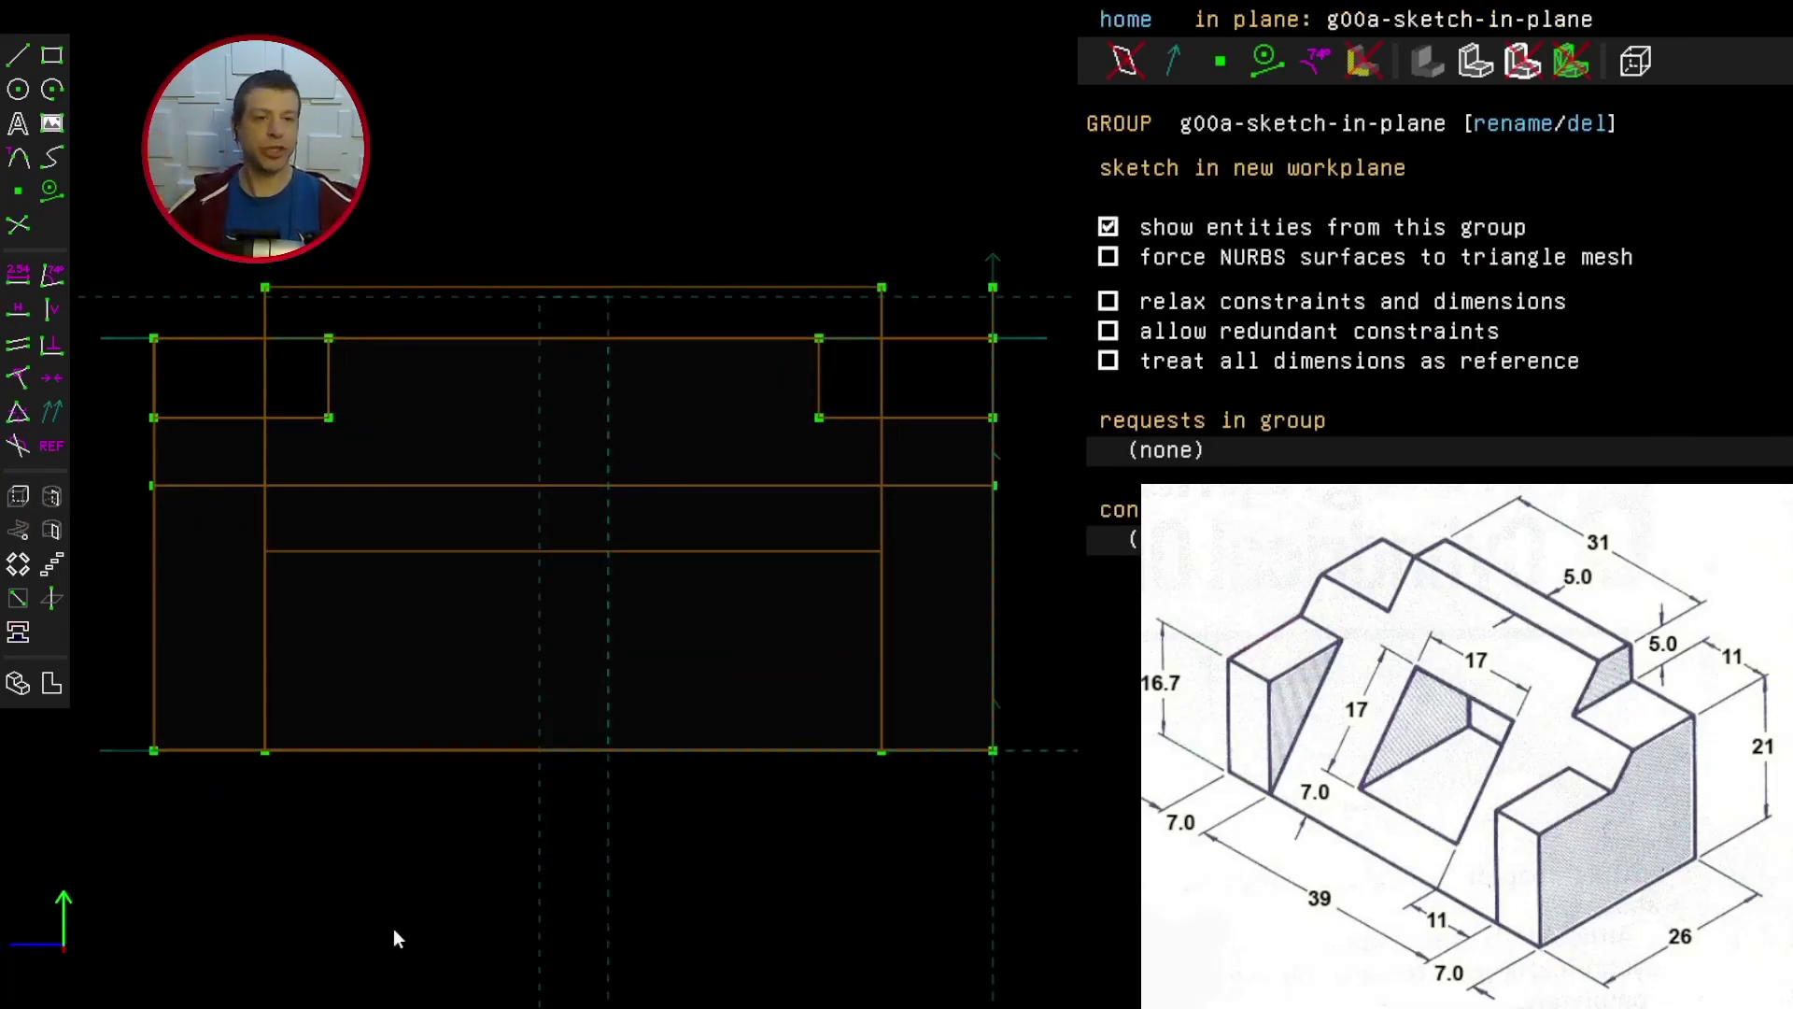
{"action": "mouse_move", "coordinate": [392, 937]}
{"action": "middle_mouse_down"}
{"action": "mouse_move", "coordinate": [535, 947]}
{"action": "mouse_move", "coordinate": [648, 927]}
{"action": "mouse_move", "coordinate": [525, 927]}
{"action": "mouse_move", "coordinate": [475, 949]}
{"action": "mouse_move", "coordinate": [505, 920]}
{"action": "middle_mouse_up"}
{"action": "key", "text": "w"}
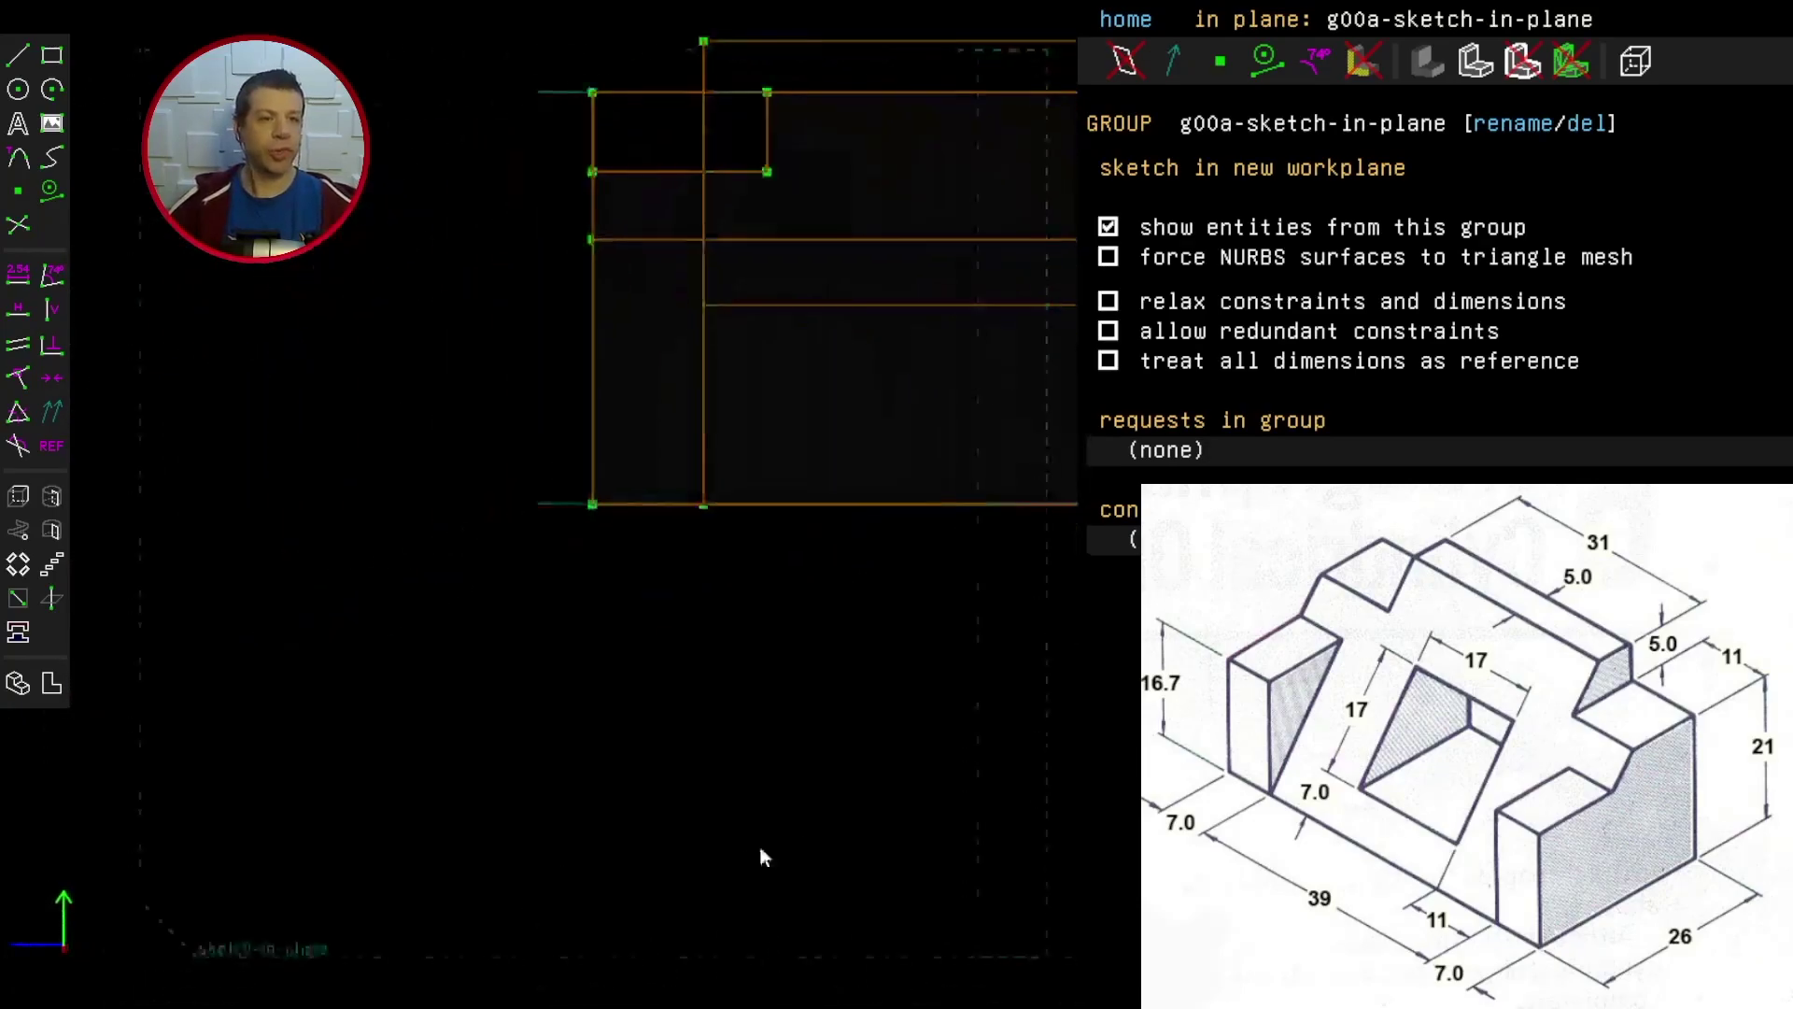
Step: Draw the pocket rectangle and dimension its top edge to 17.0 wide
{"action": "left_click", "coordinate": [54, 56]}
{"action": "left_click", "coordinate": [369, 450]}
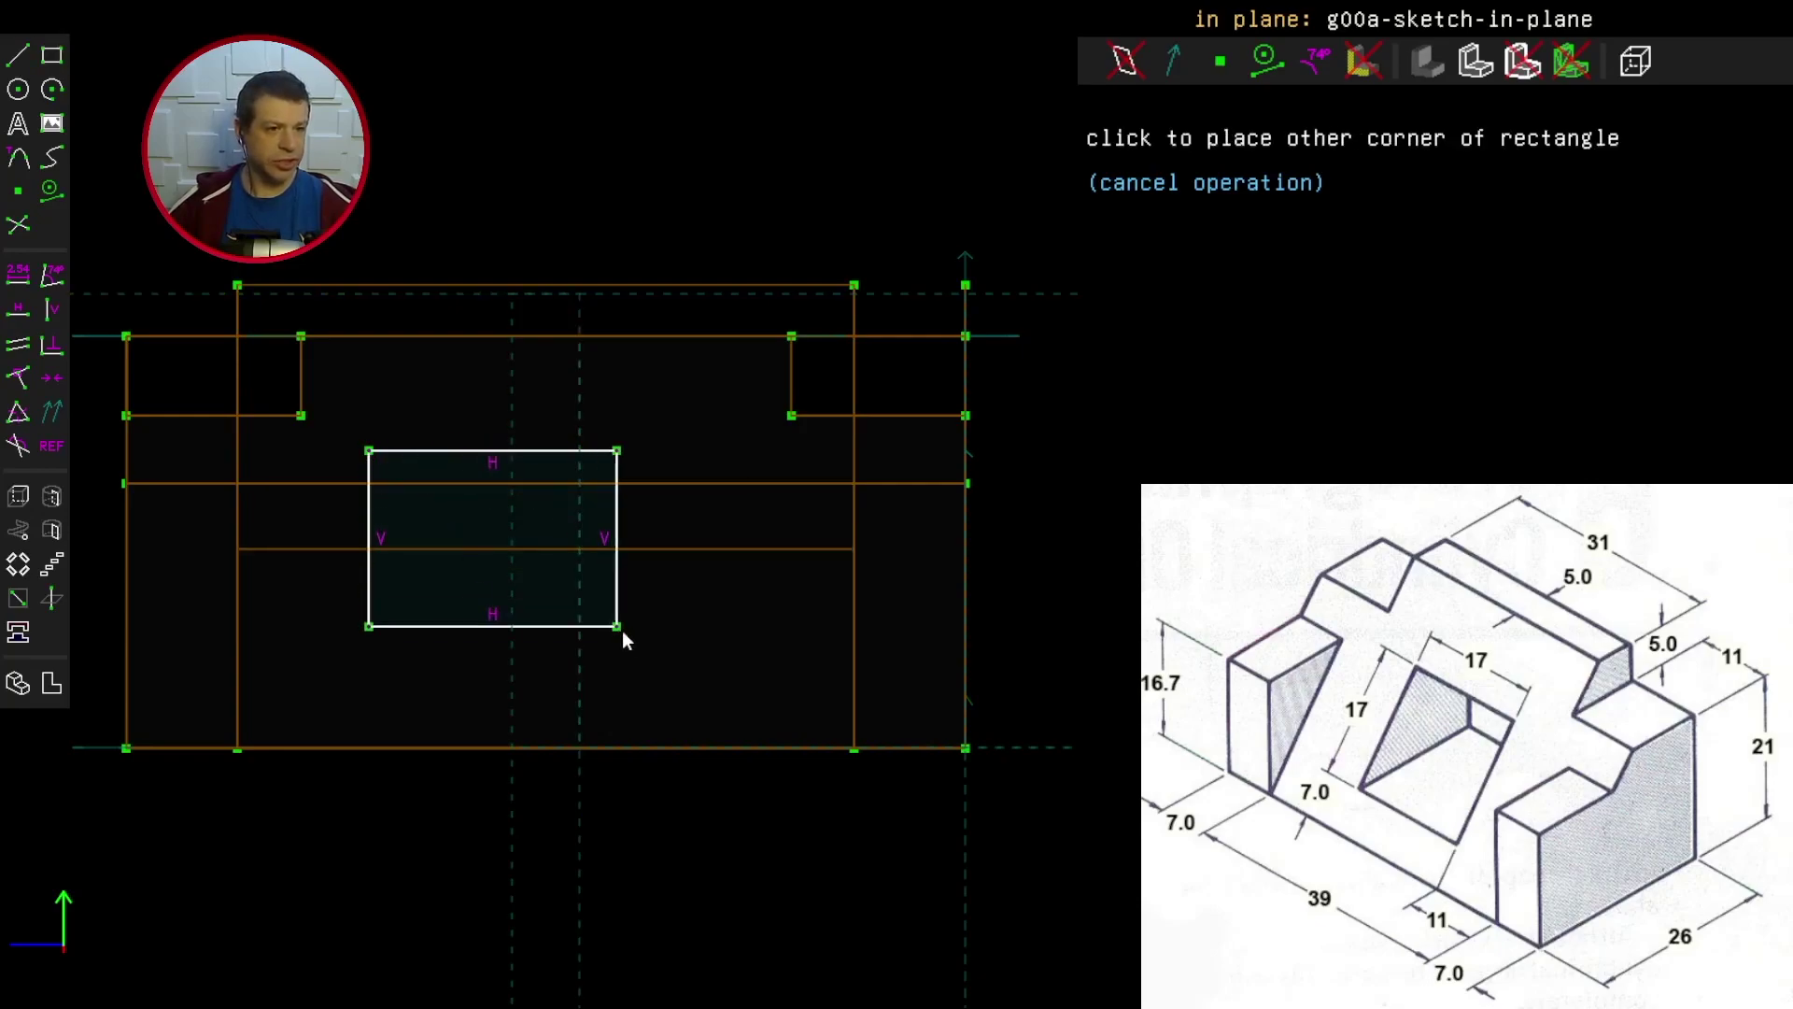
{"action": "left_click", "coordinate": [698, 692]}
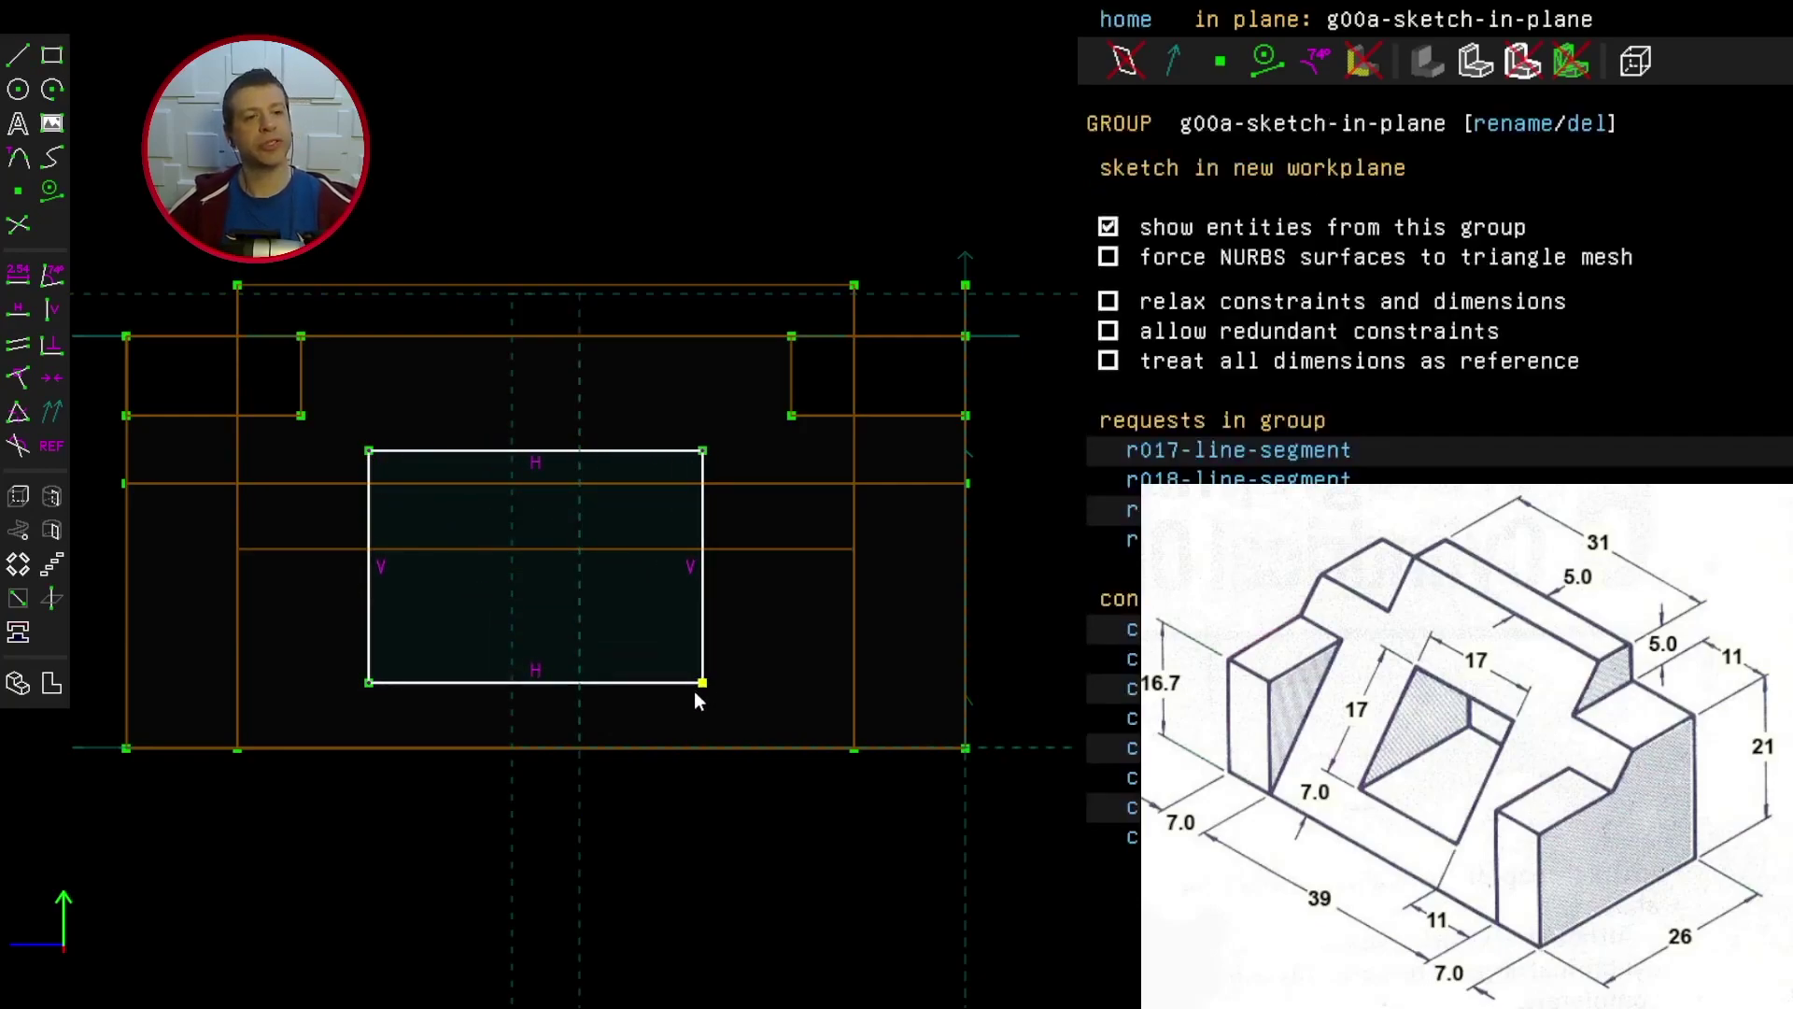
{"action": "left_click", "coordinate": [451, 452]}
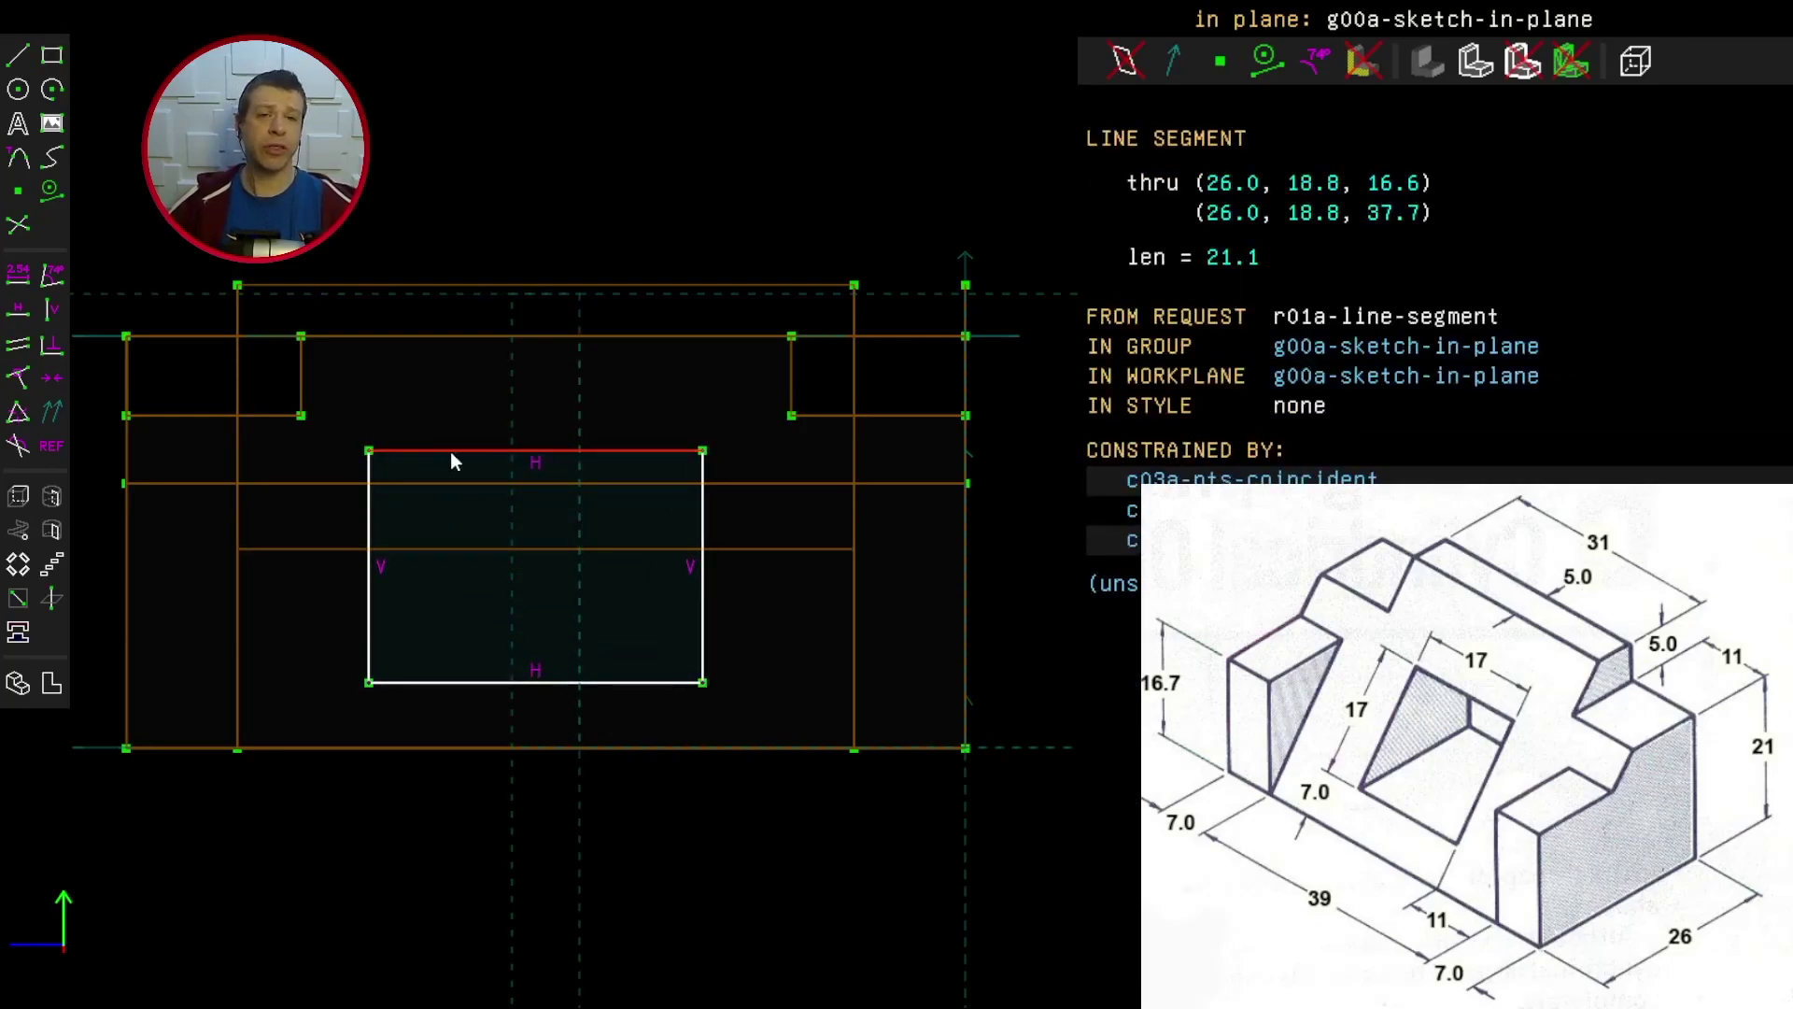
{"action": "left_click", "coordinate": [16, 292]}
{"action": "type", "text": "17"}
{"action": "key", "text": "Return"}
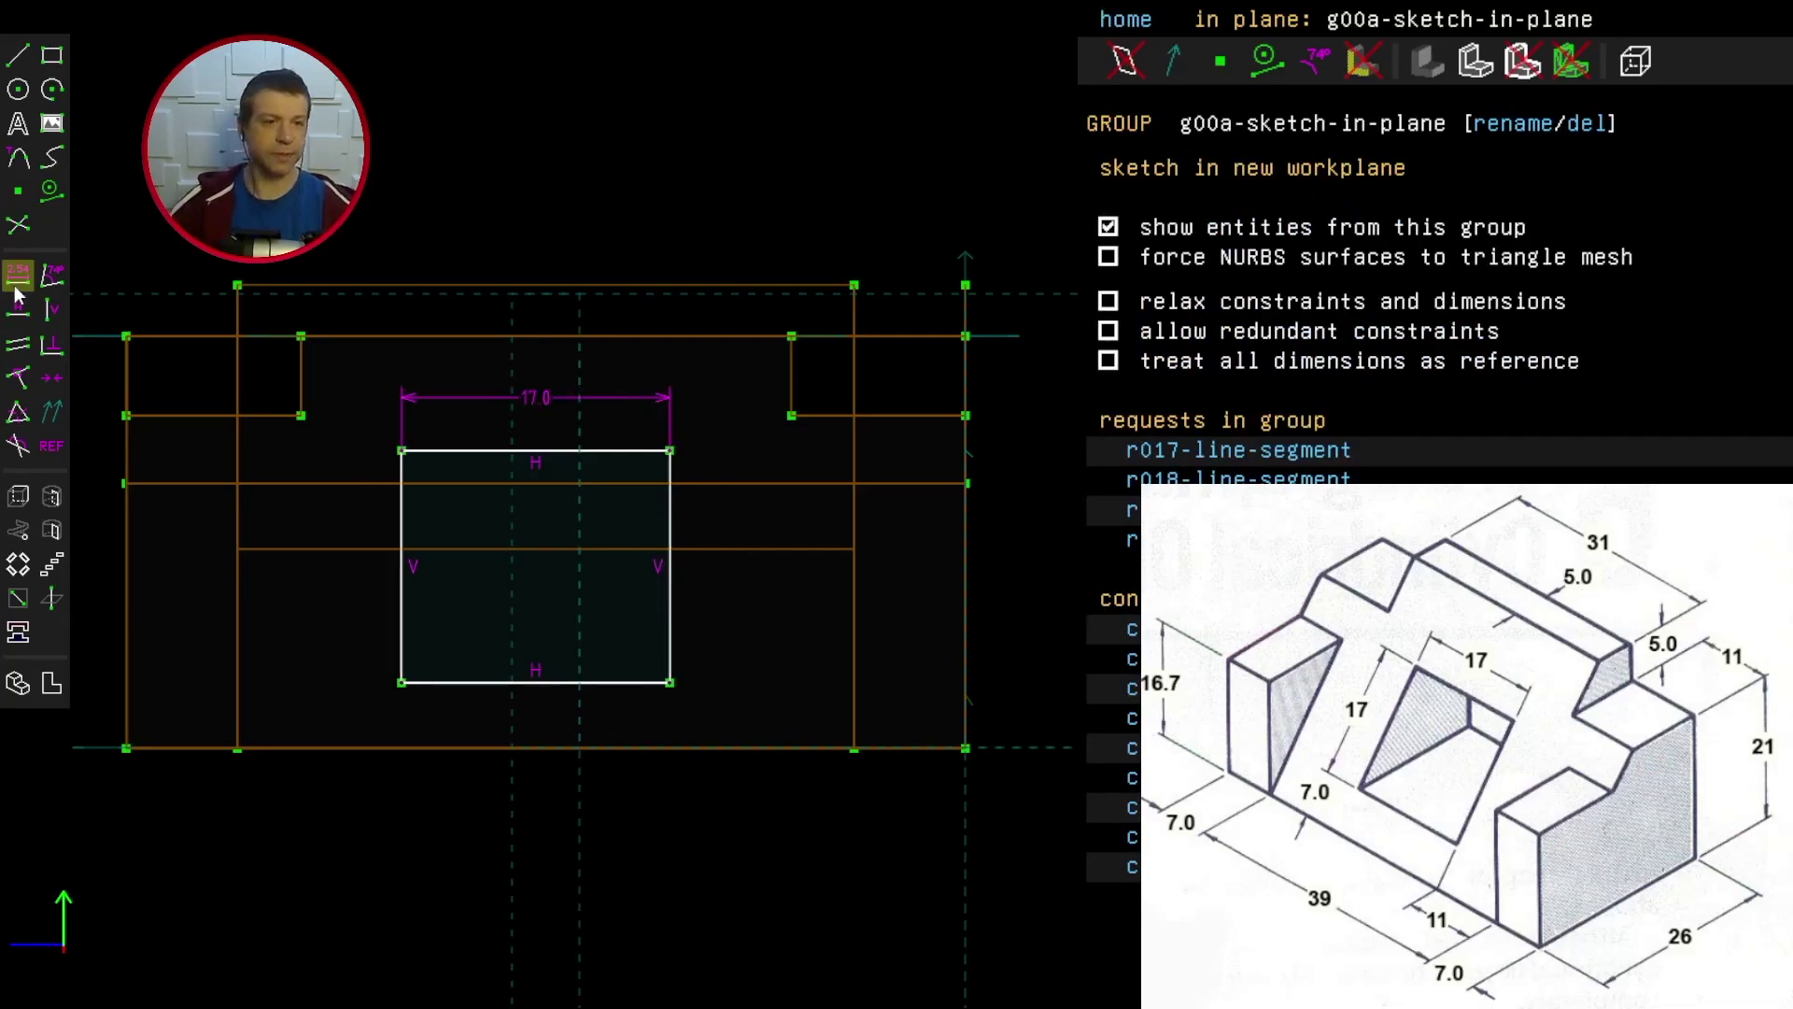
{"action": "mouse_move", "coordinate": [448, 683]}
{"action": "left_mouse_down"}
{"action": "mouse_move", "coordinate": [450, 602]}
{"action": "mouse_move", "coordinate": [473, 707]}
{"action": "left_mouse_up"}
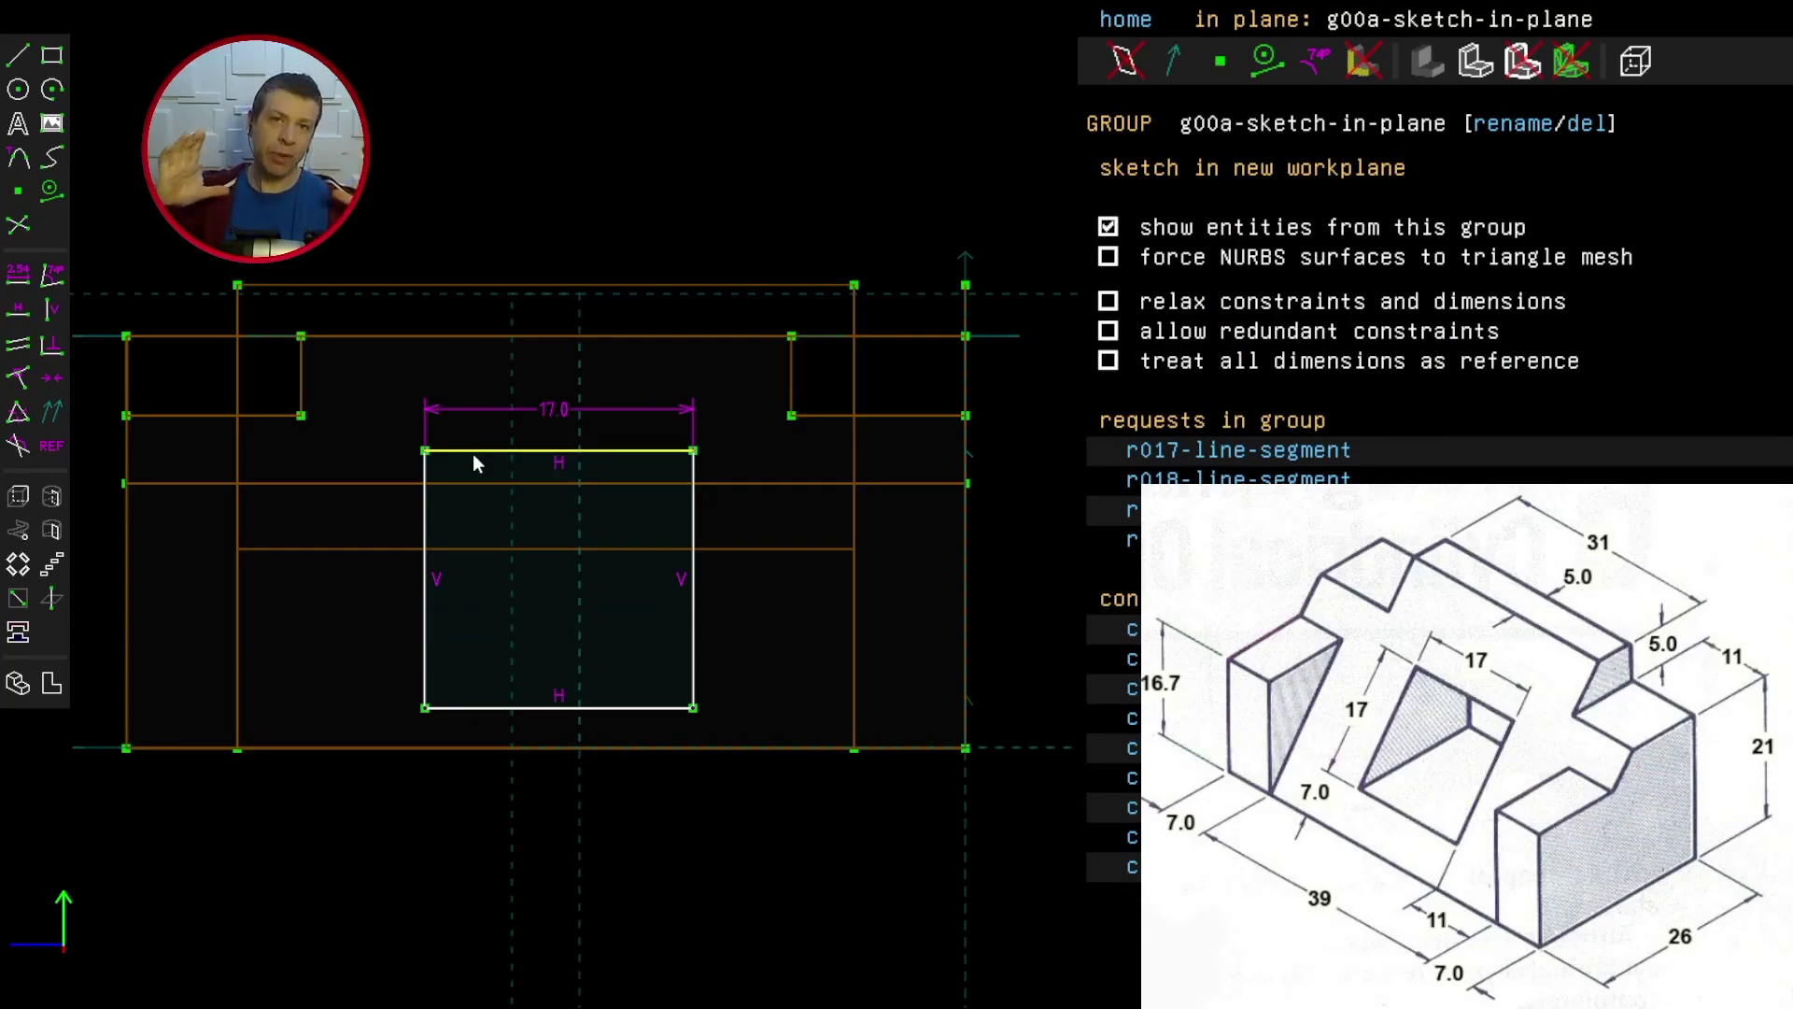
Step: Place datum points at the midpoints of the face's top line and the rectangle's top edge
{"action": "left_click", "coordinate": [21, 193]}
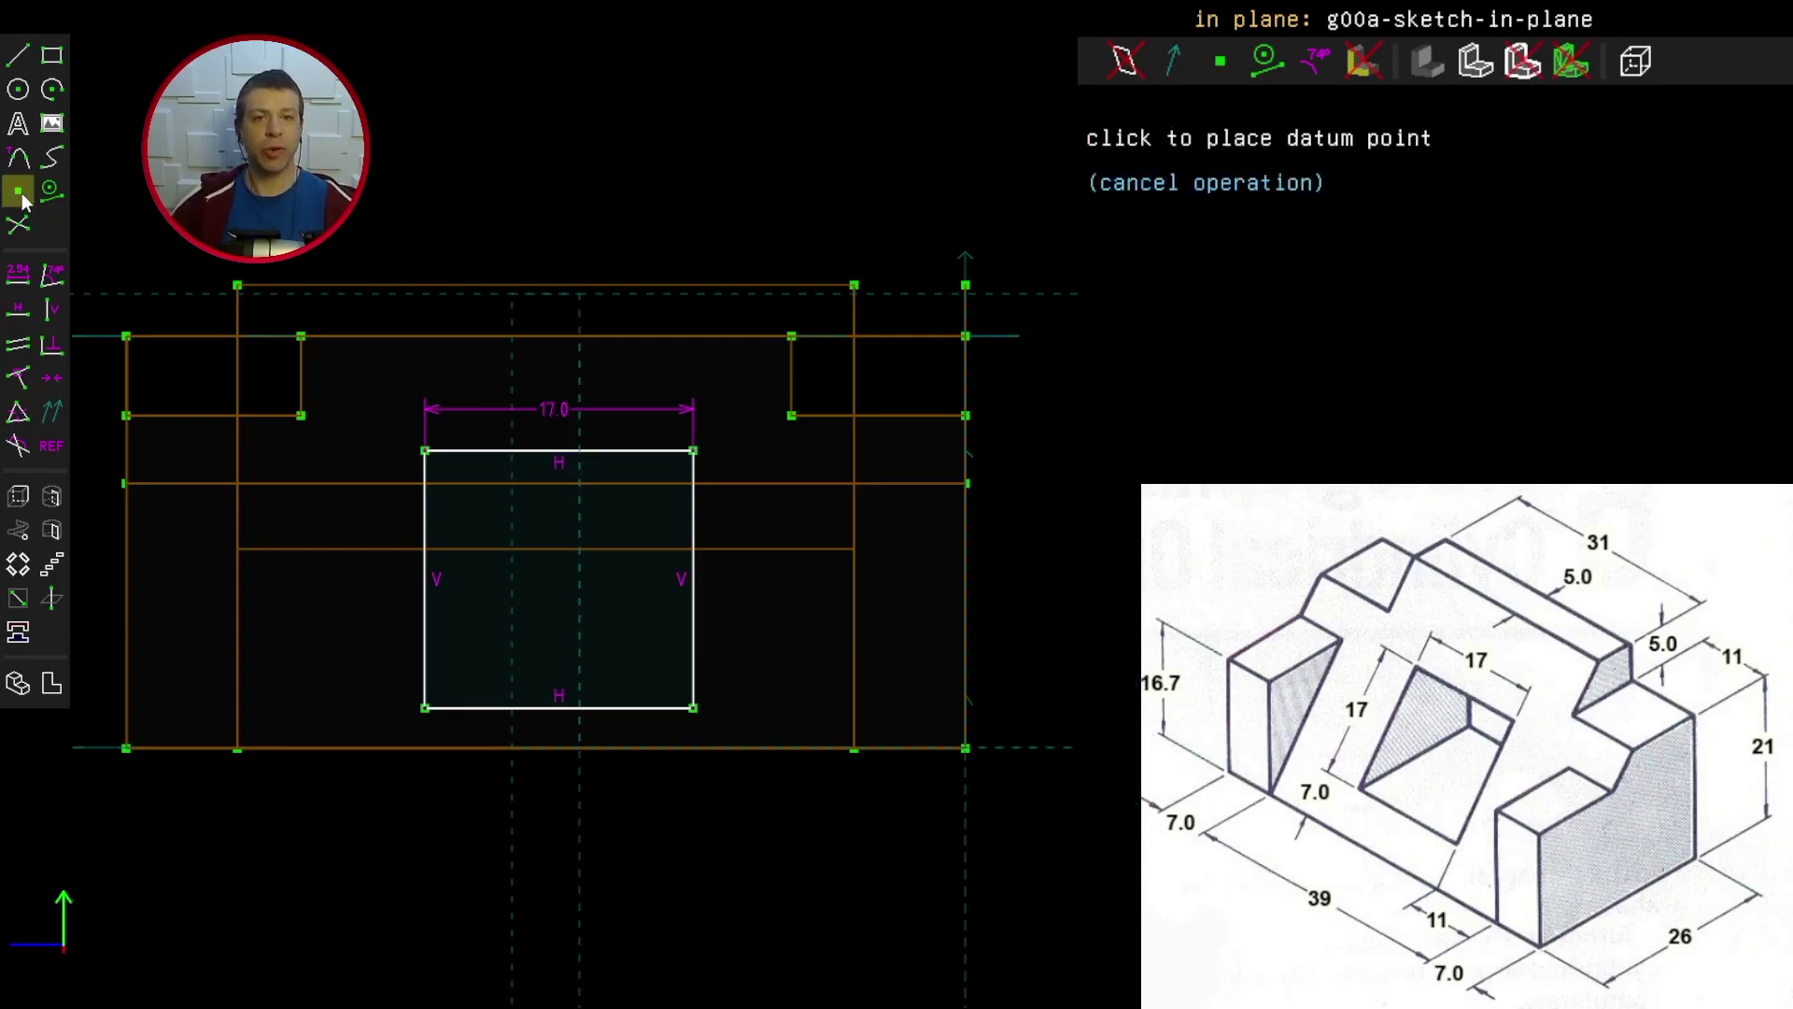
{"action": "left_click", "coordinate": [549, 203]}
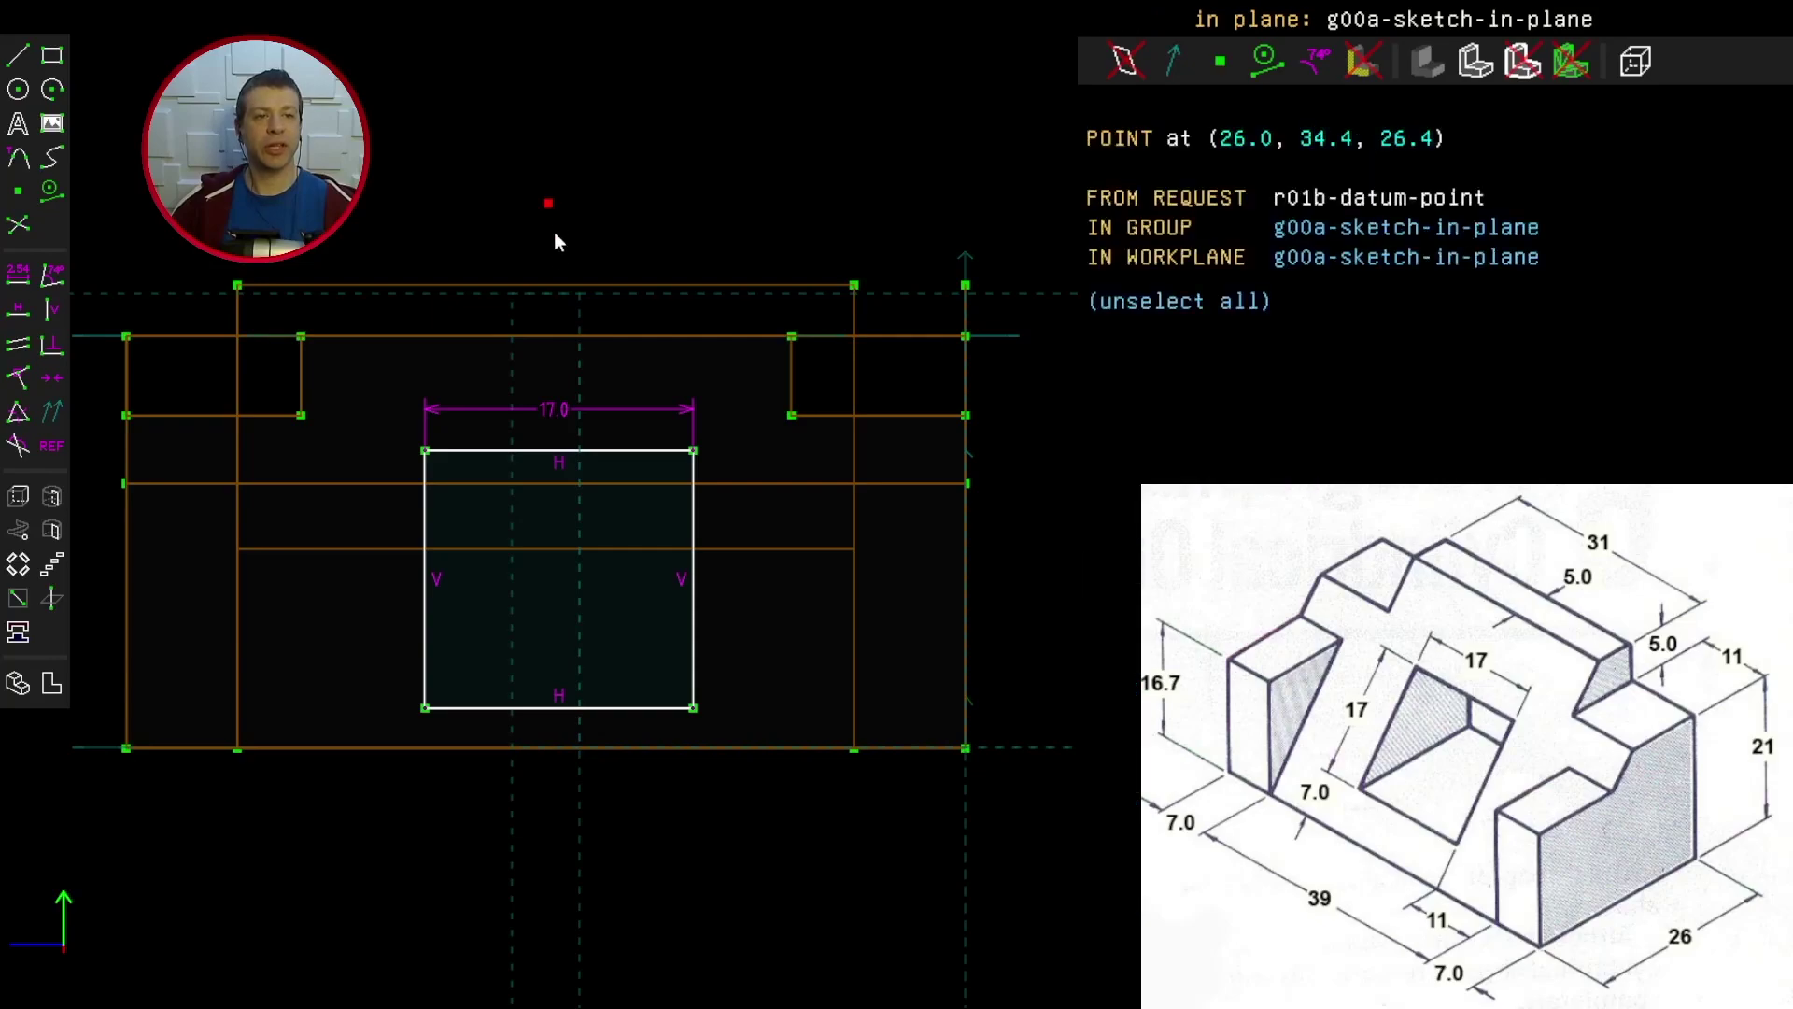
{"action": "left_click", "coordinate": [547, 337]}
{"action": "key", "text": "m"}
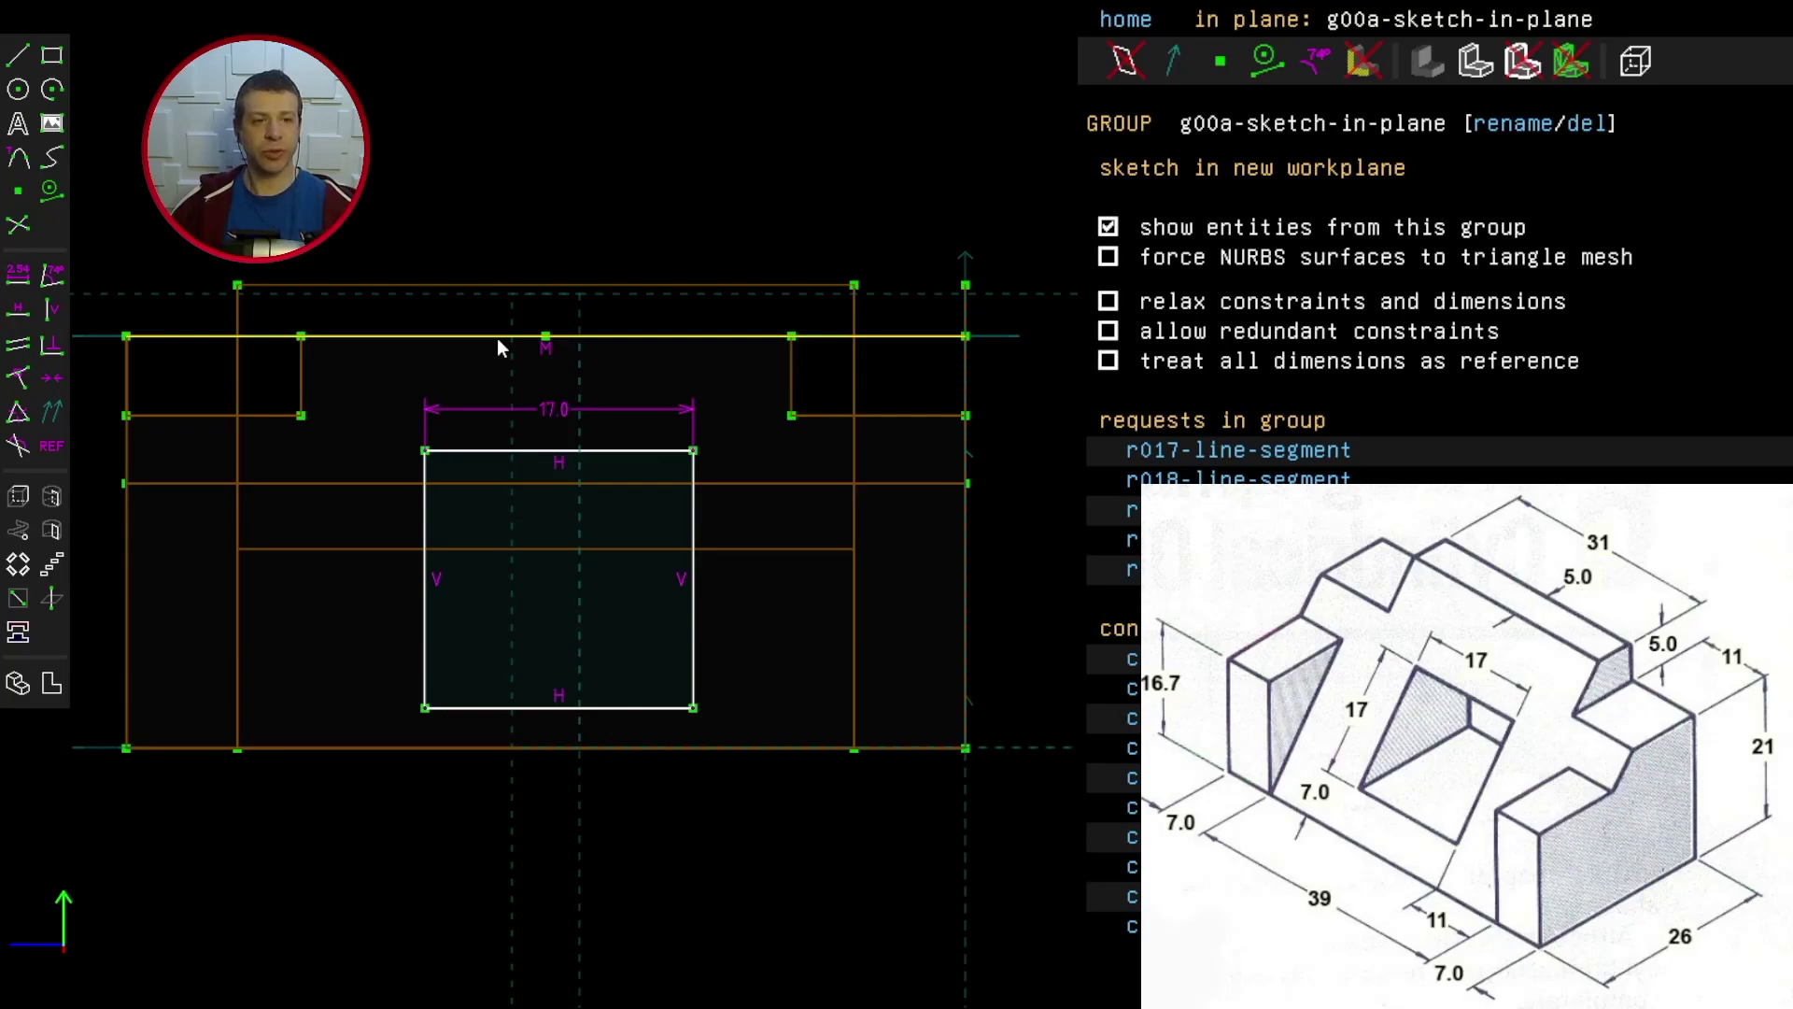
{"action": "left_click", "coordinate": [19, 193]}
{"action": "left_click", "coordinate": [415, 187]}
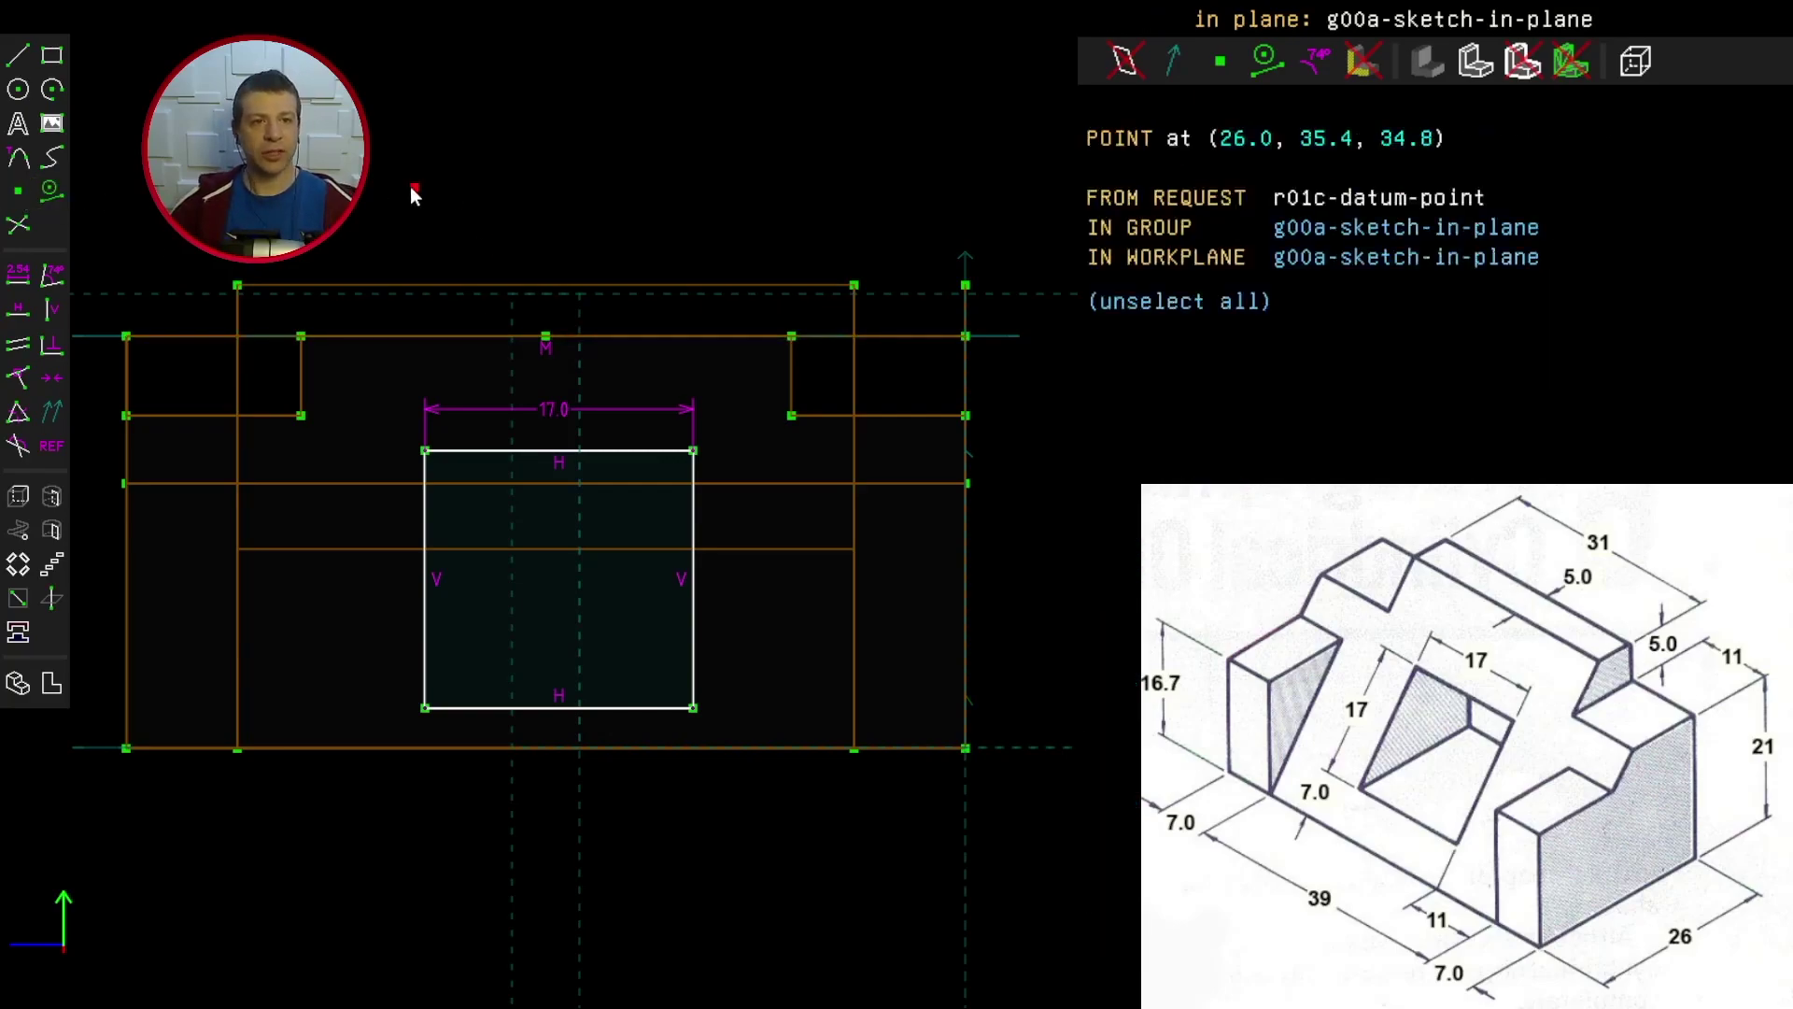
{"action": "left_click", "coordinate": [561, 452]}
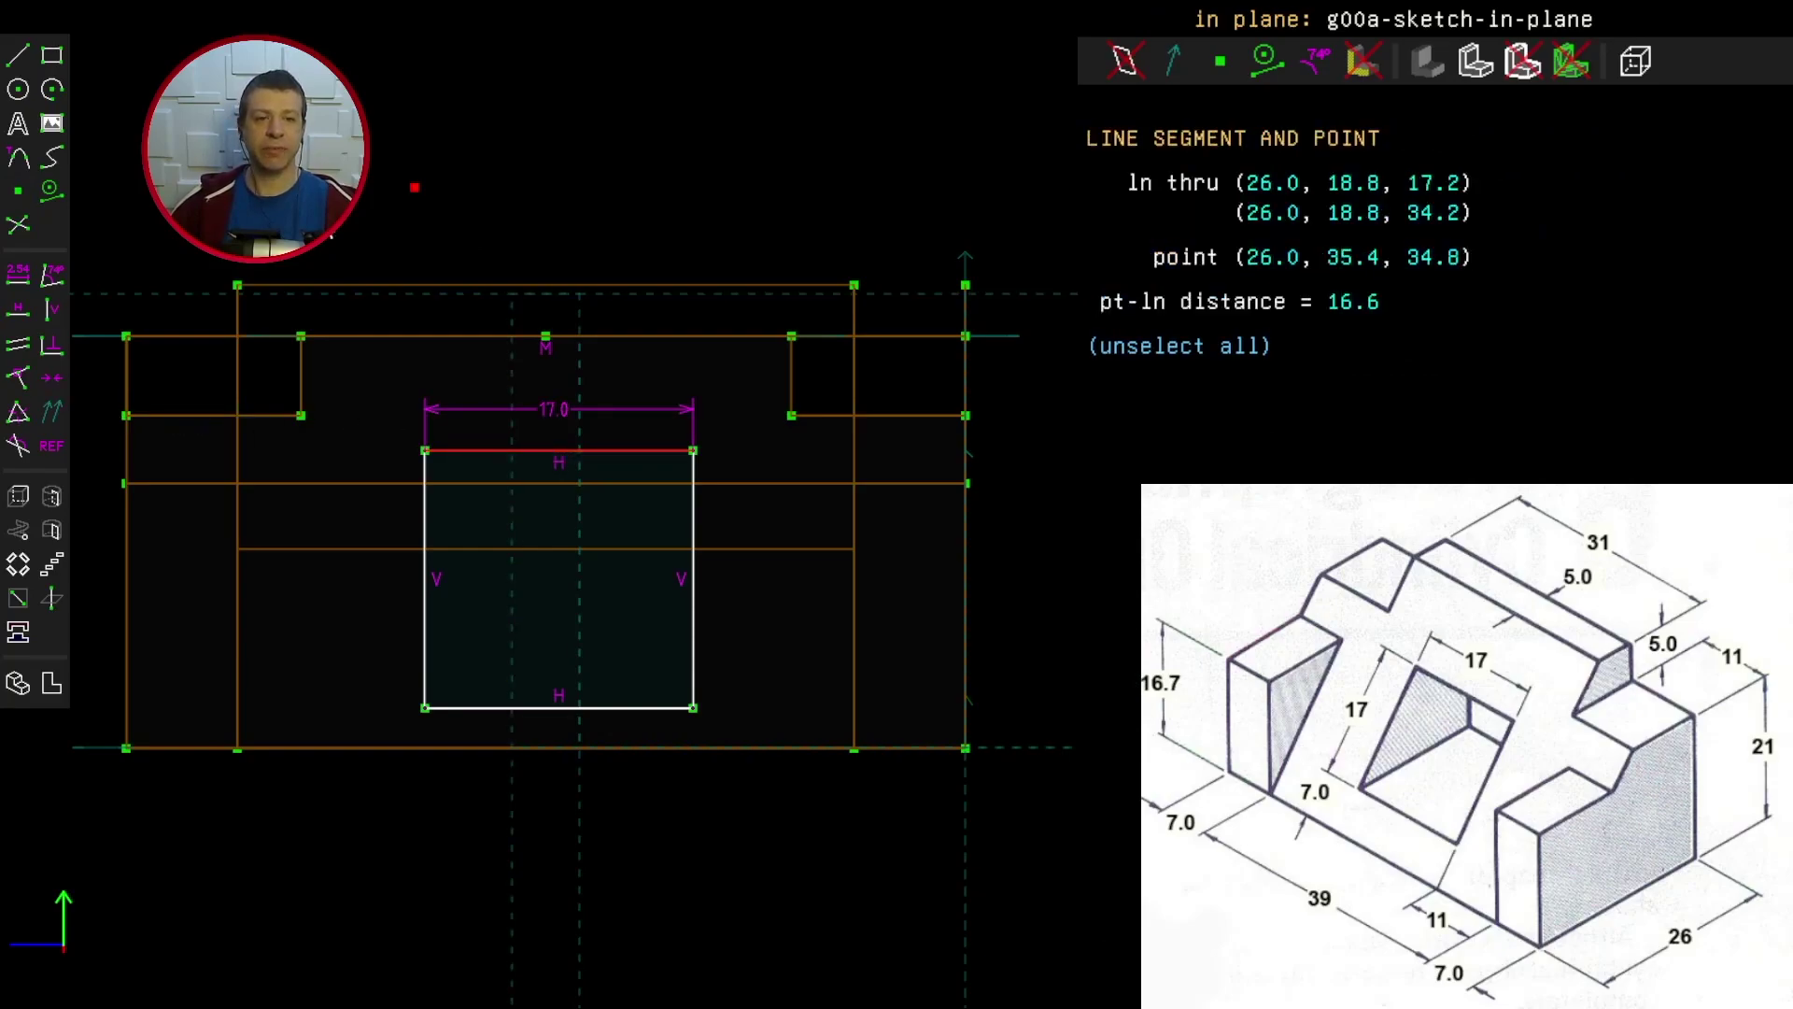
{"action": "key", "text": "m"}
Step: Constrain the two midpoints vertically to center the rectangle horizontally
{"action": "left_click_drag", "start_coordinate": [523, 402], "coordinate": [473, 401]}
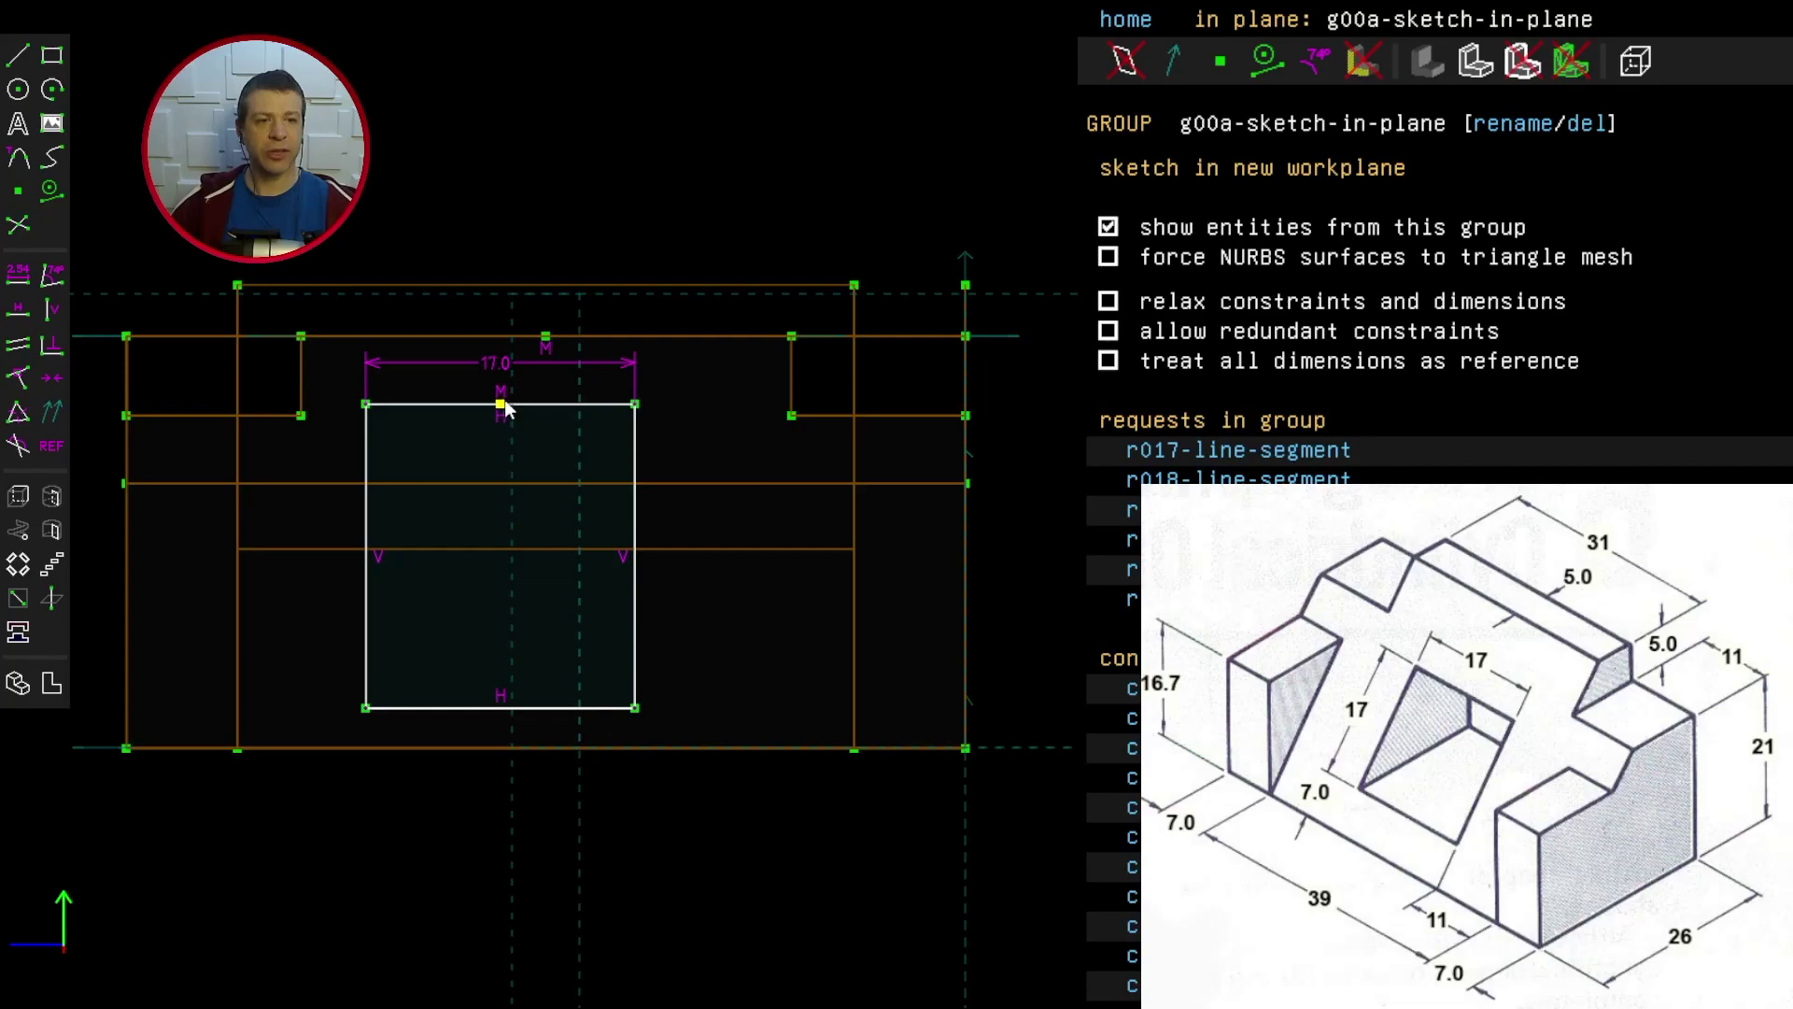
{"action": "left_click", "coordinate": [502, 403]}
{"action": "left_click", "coordinate": [544, 336]}
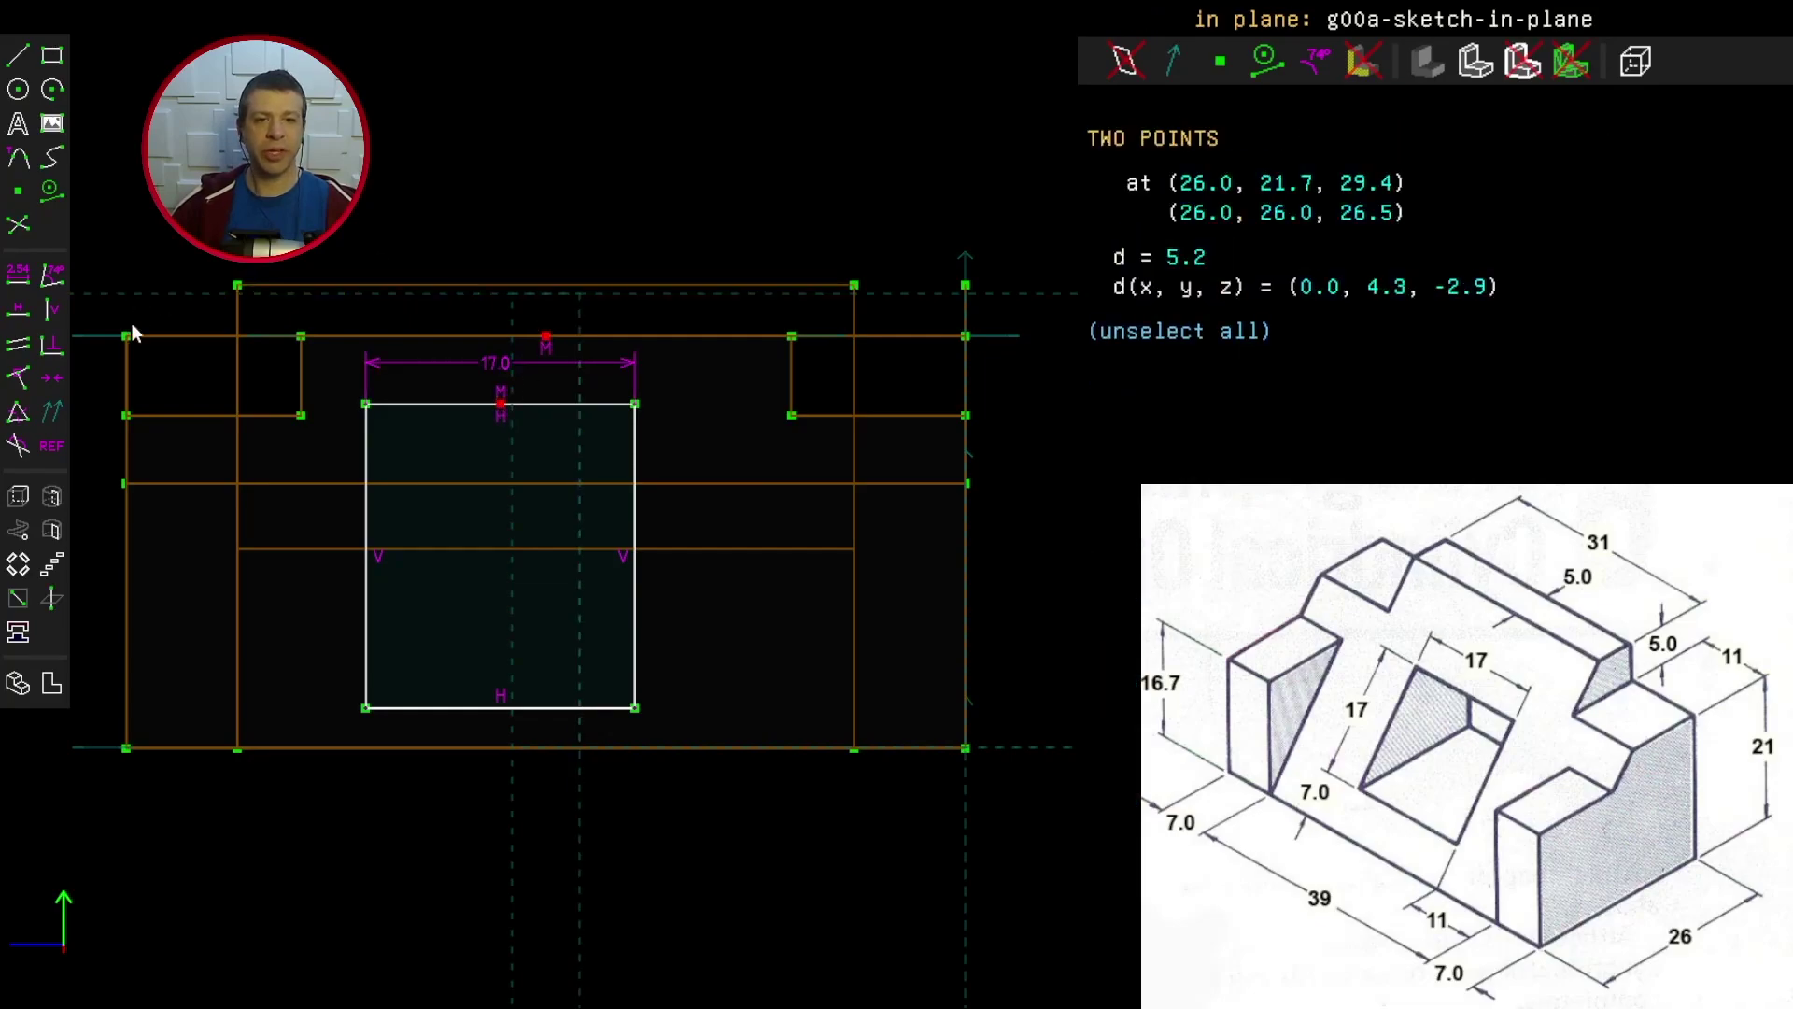
{"action": "left_click", "coordinate": [49, 314]}
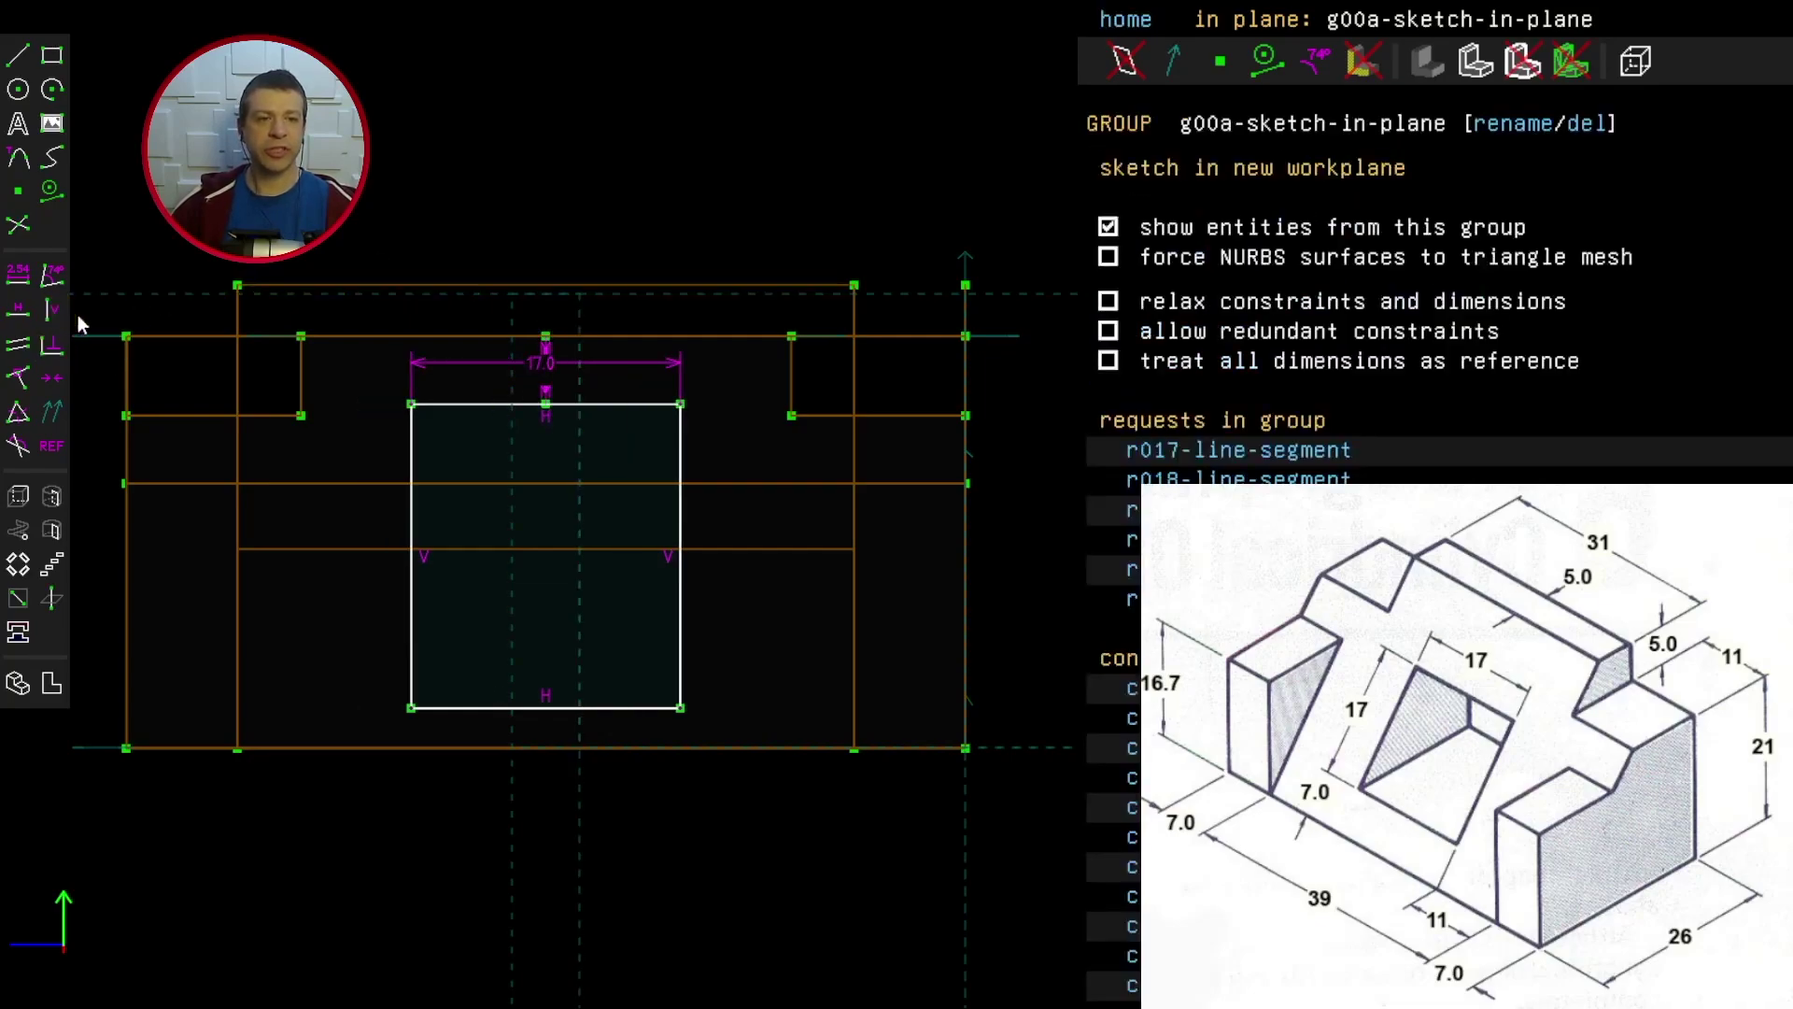
Step: Show the group list and drag the rectangle's edges to test its remaining freedom
{"action": "left_click", "coordinate": [1125, 20]}
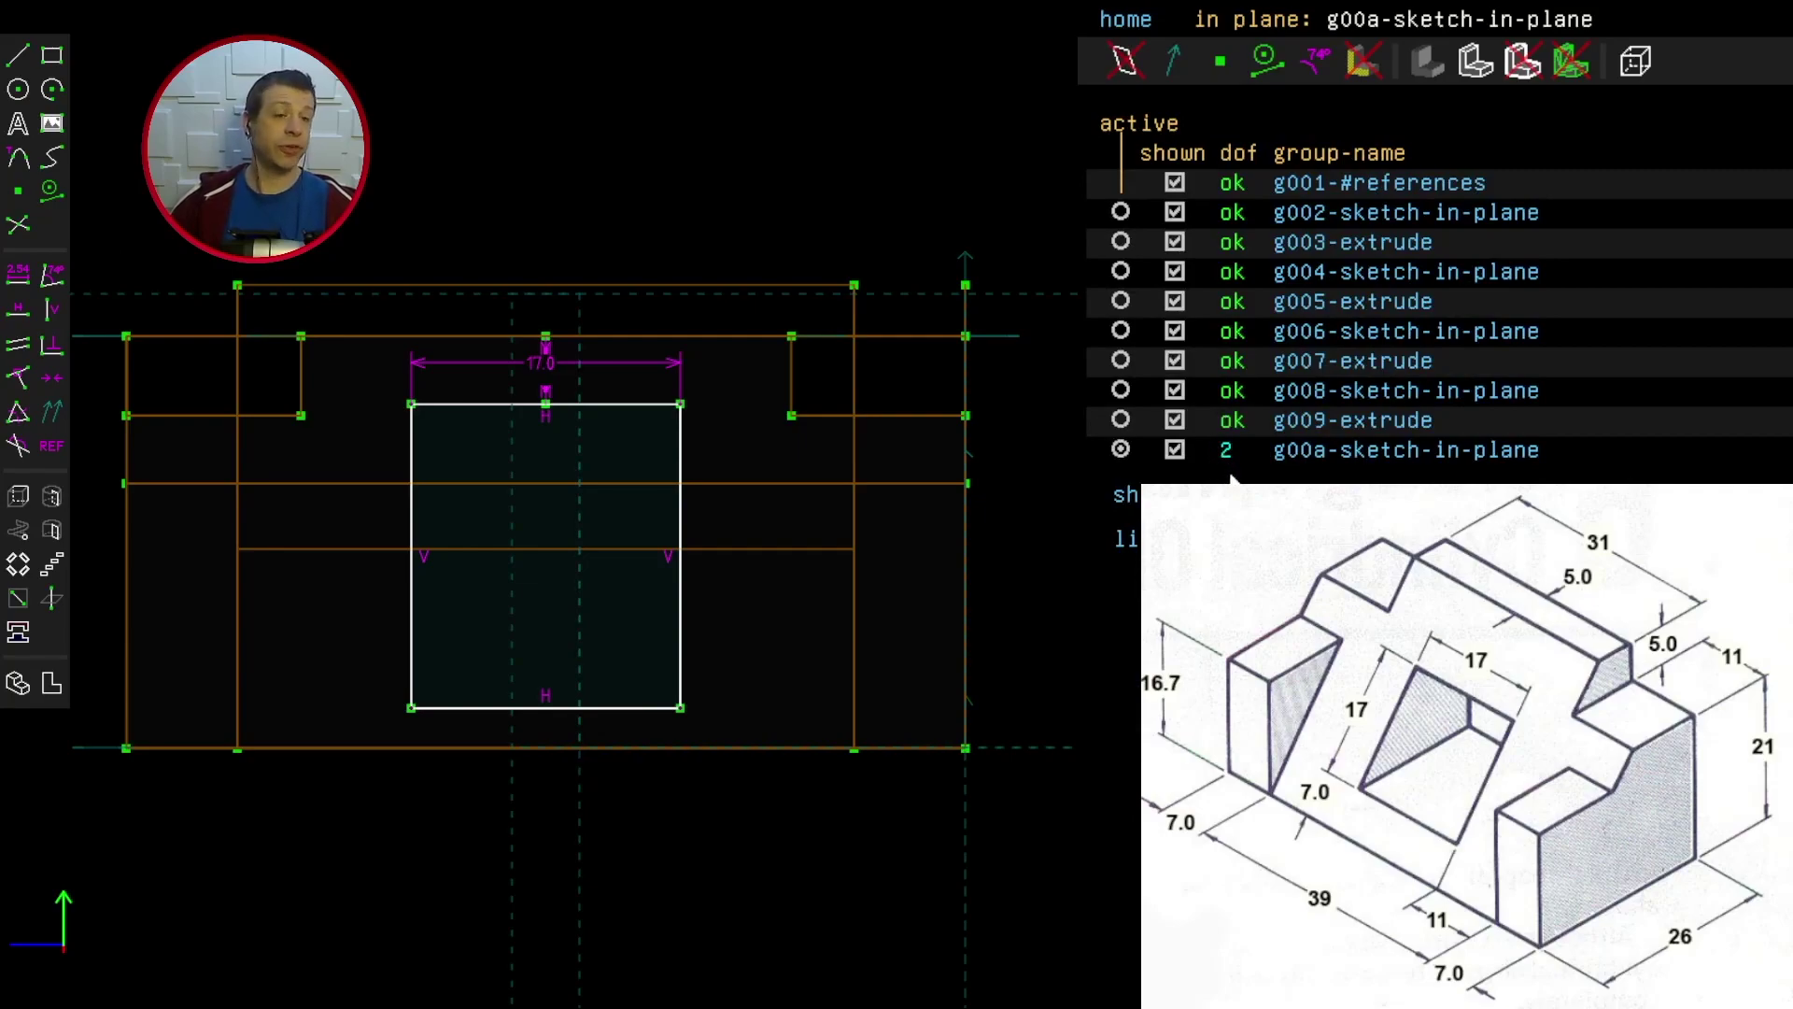
{"action": "left_click", "coordinate": [412, 652]}
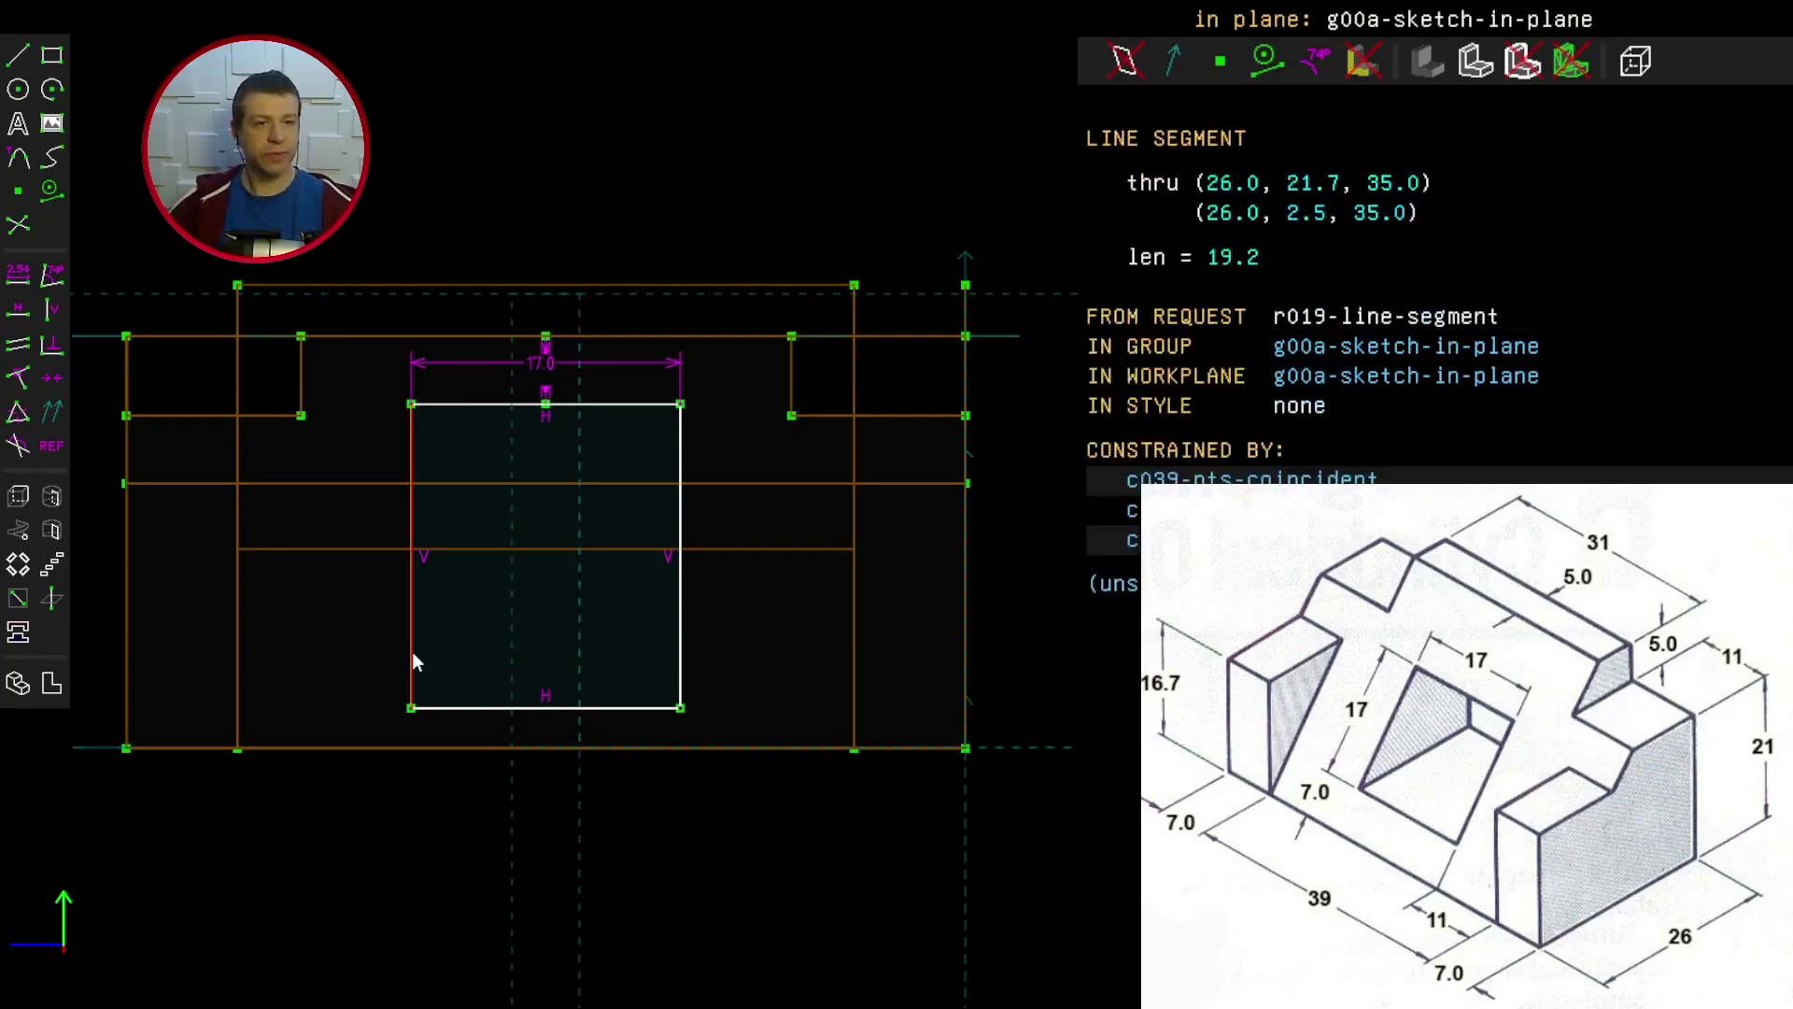
{"action": "mouse_move", "coordinate": [412, 652]}
{"action": "left_mouse_down"}
{"action": "mouse_move", "coordinate": [408, 581]}
{"action": "mouse_move", "coordinate": [403, 648]}
{"action": "left_mouse_up"}
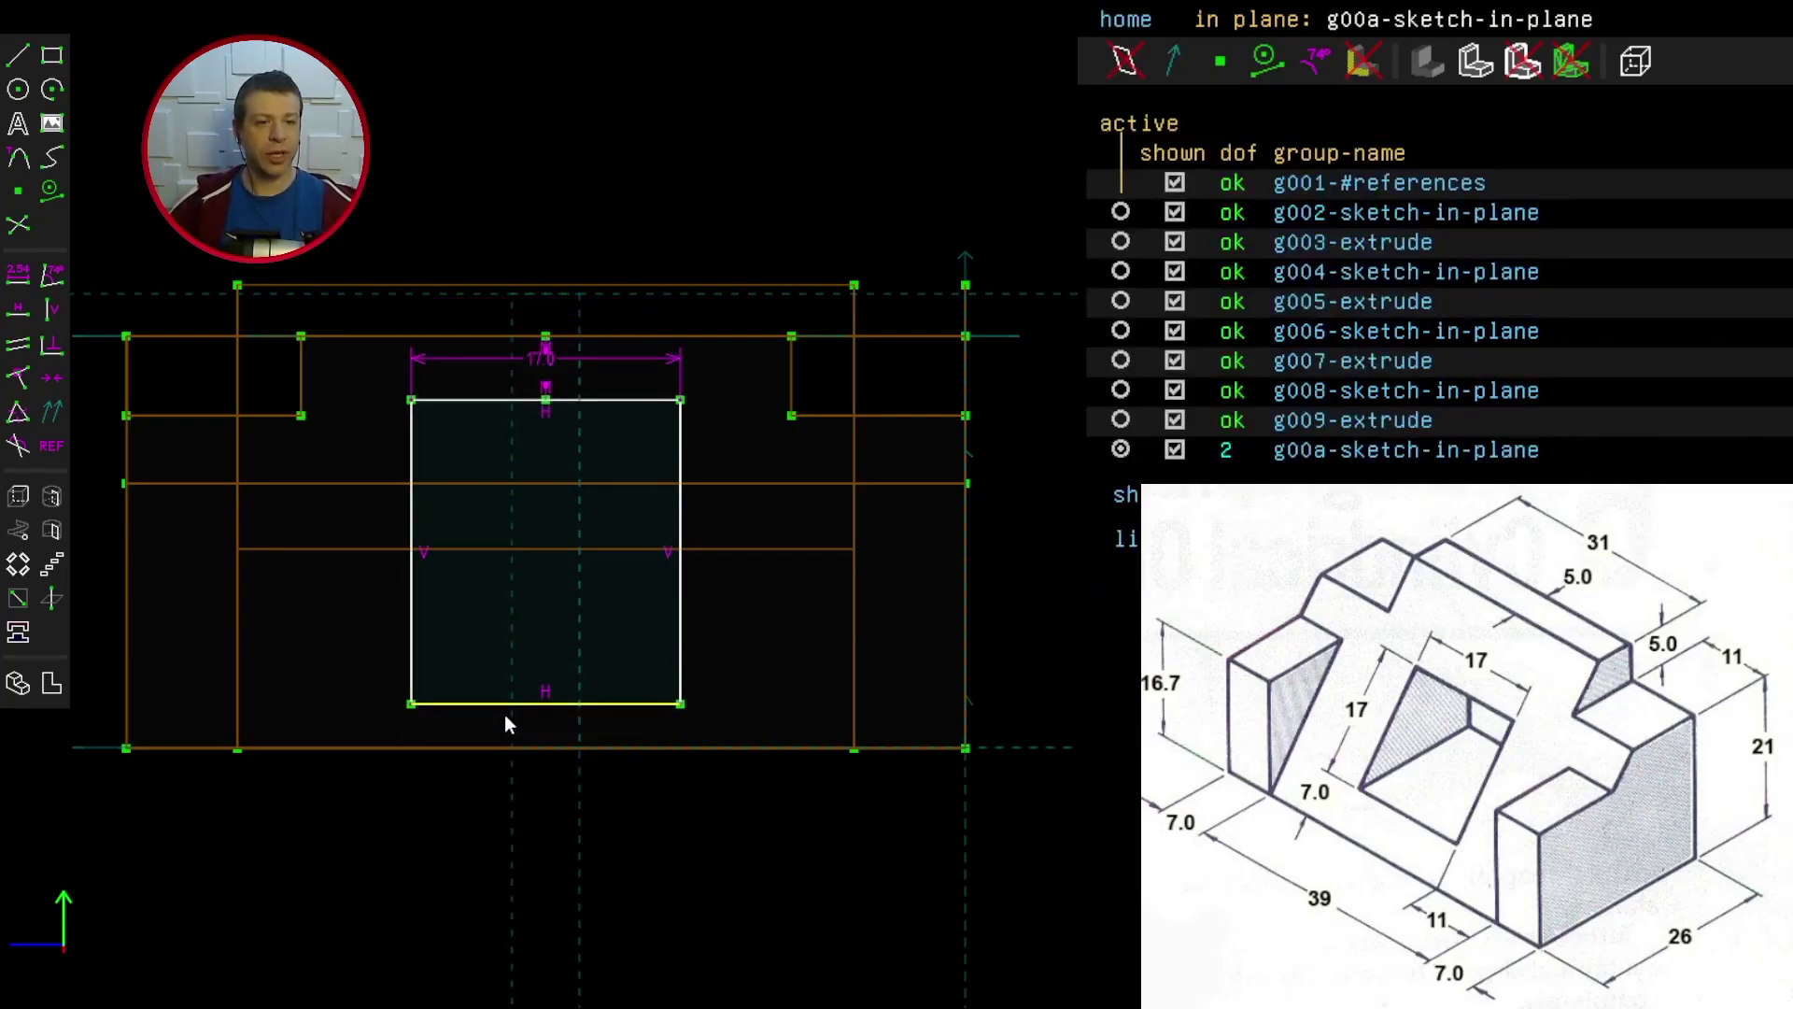
{"action": "left_click_drag", "start_coordinate": [504, 716], "coordinate": [530, 683]}
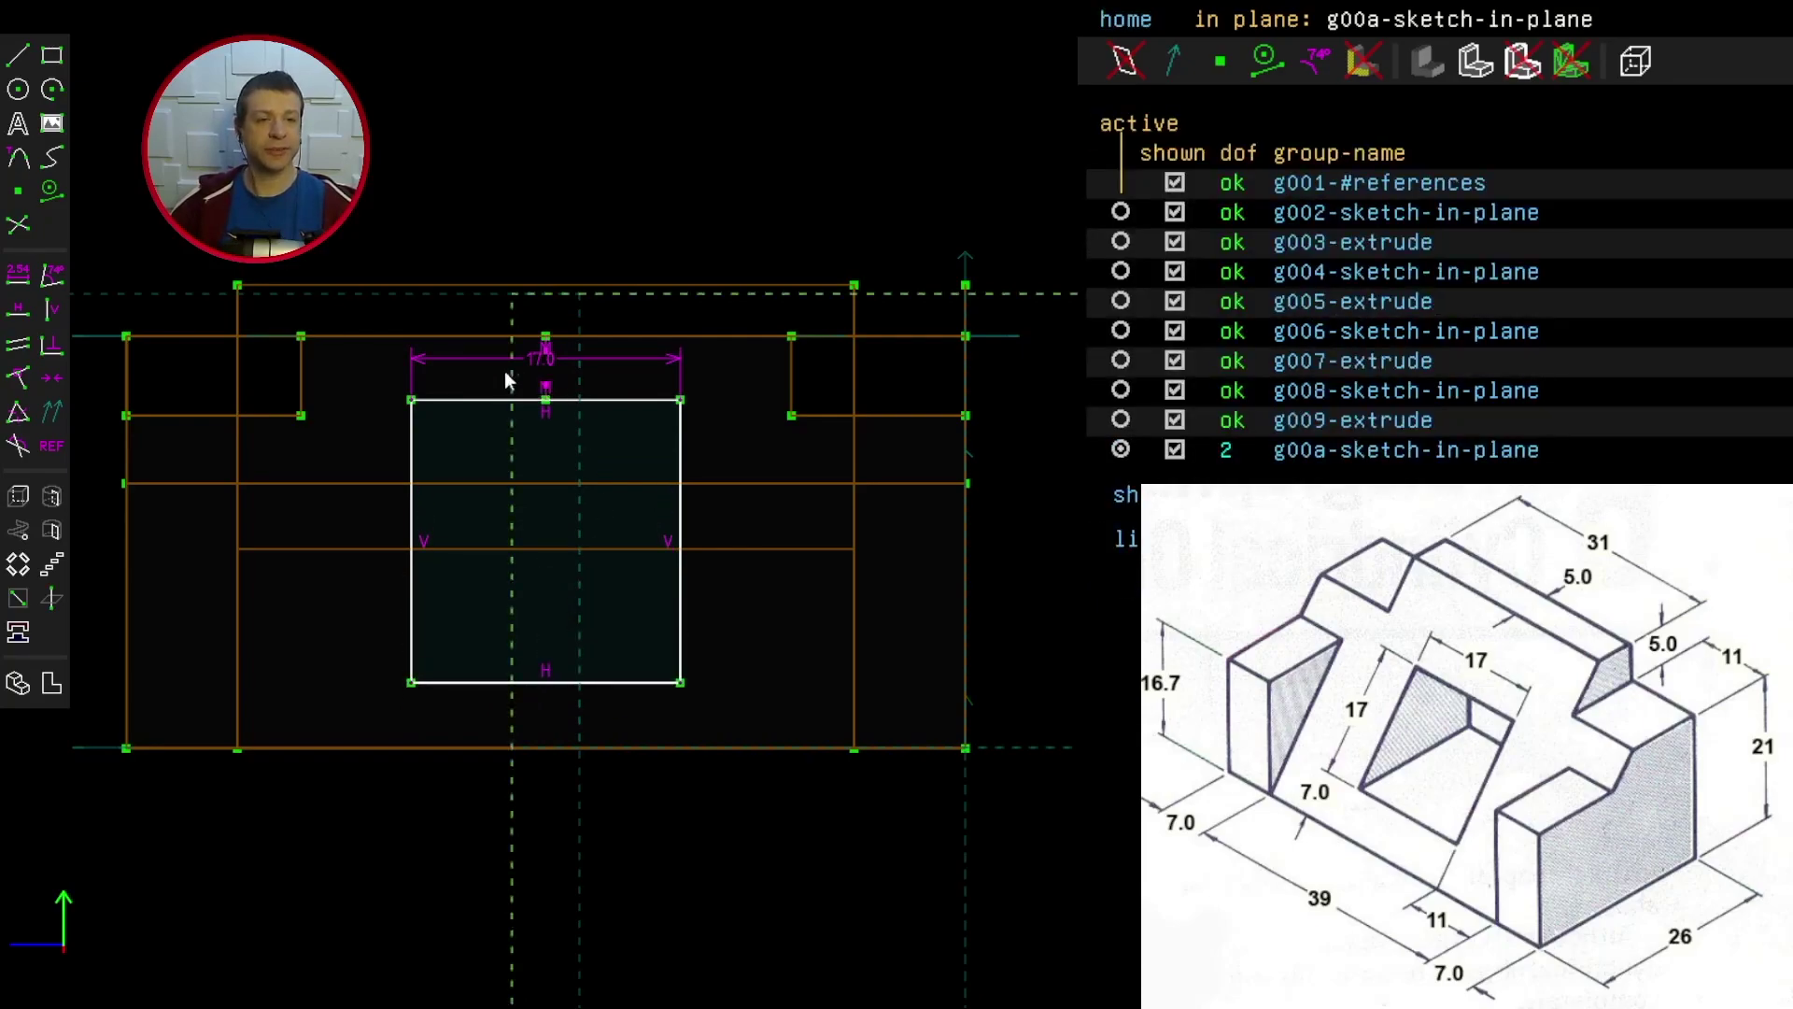
{"action": "left_click_drag", "start_coordinate": [504, 378], "coordinate": [504, 393]}
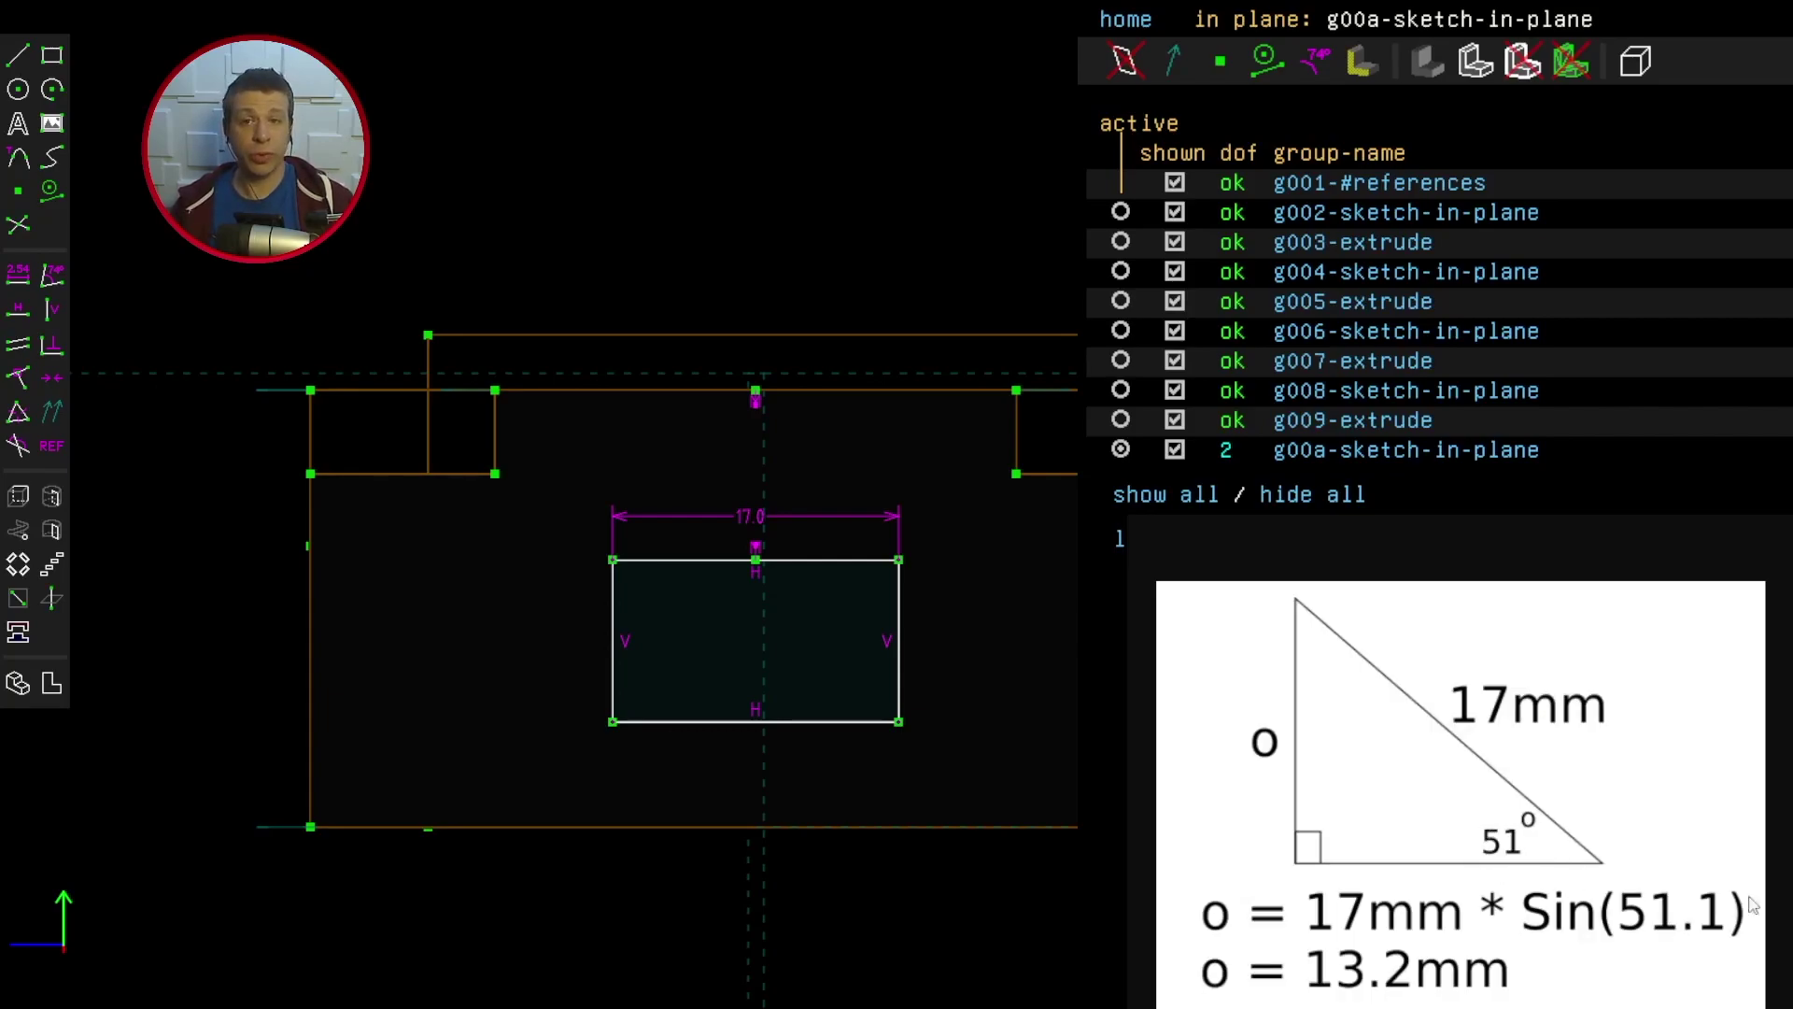
Step: In g002, add a 51.07° reference angle between the slanted and bottom edges, then reactivate g00a
{"action": "left_click", "coordinate": [1122, 213]}
{"action": "key", "text": "w"}
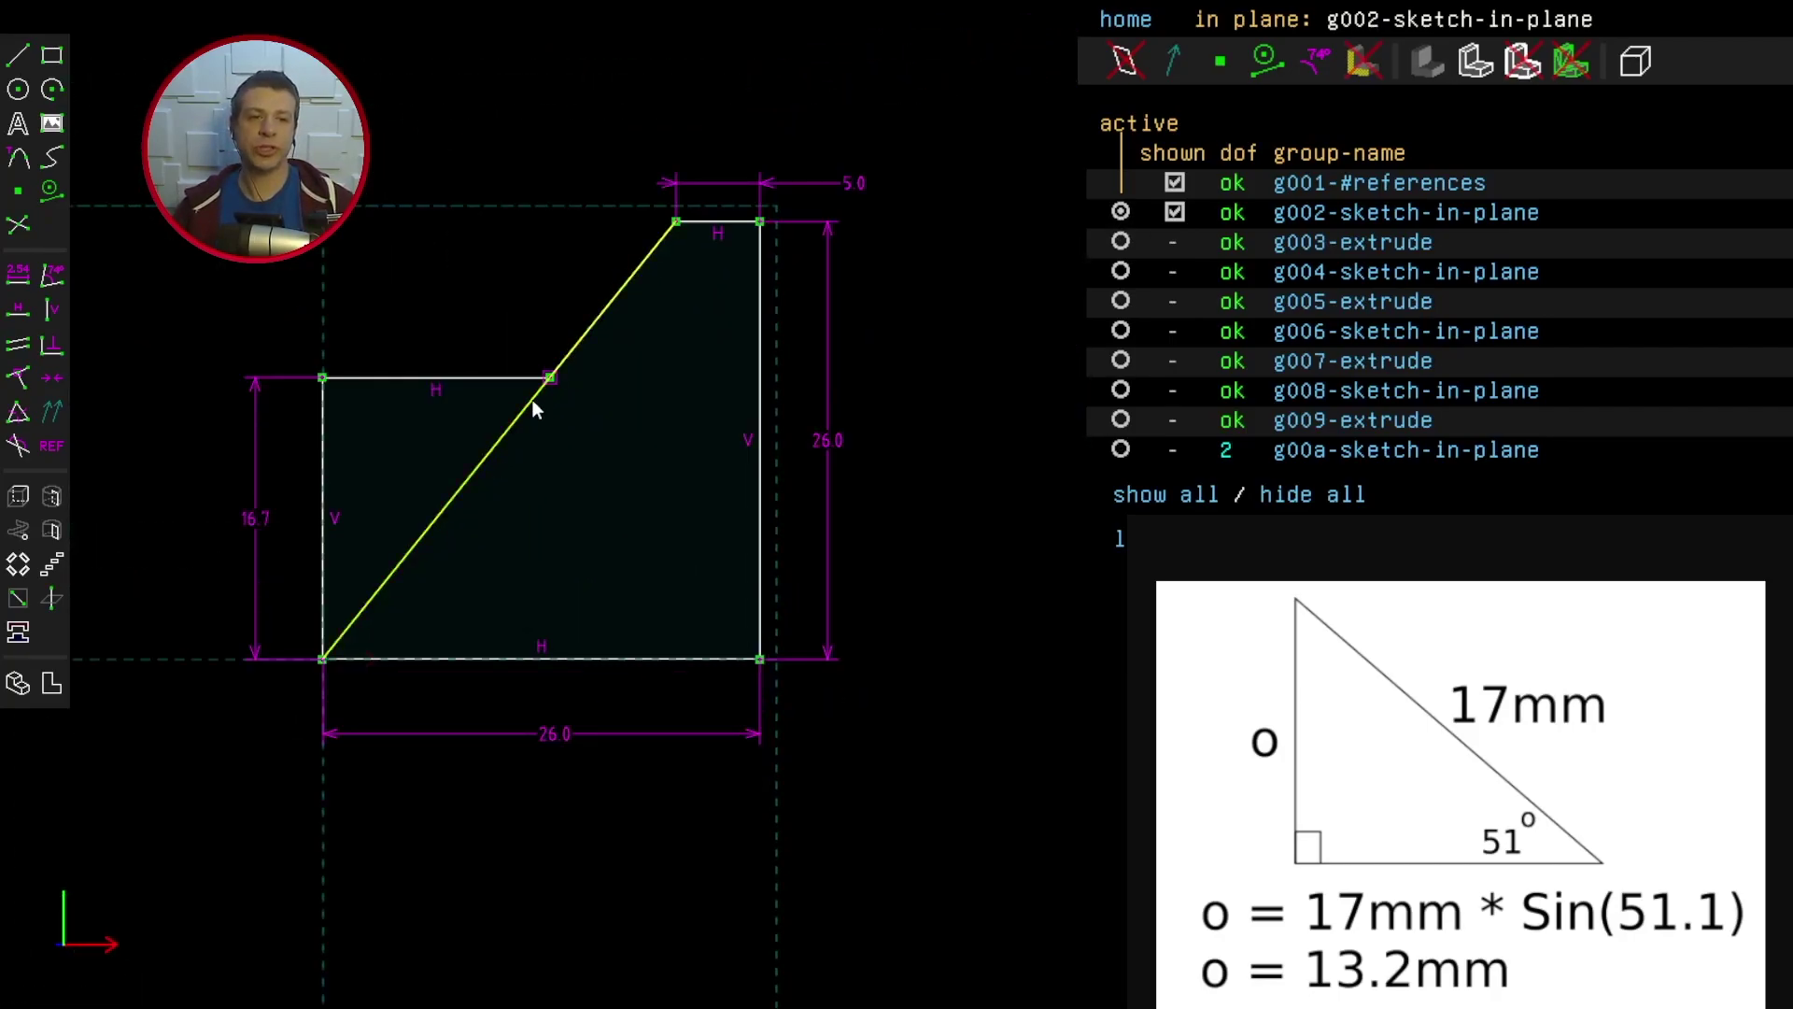
{"action": "left_click", "coordinate": [416, 539]}
{"action": "left_click", "coordinate": [467, 657]}
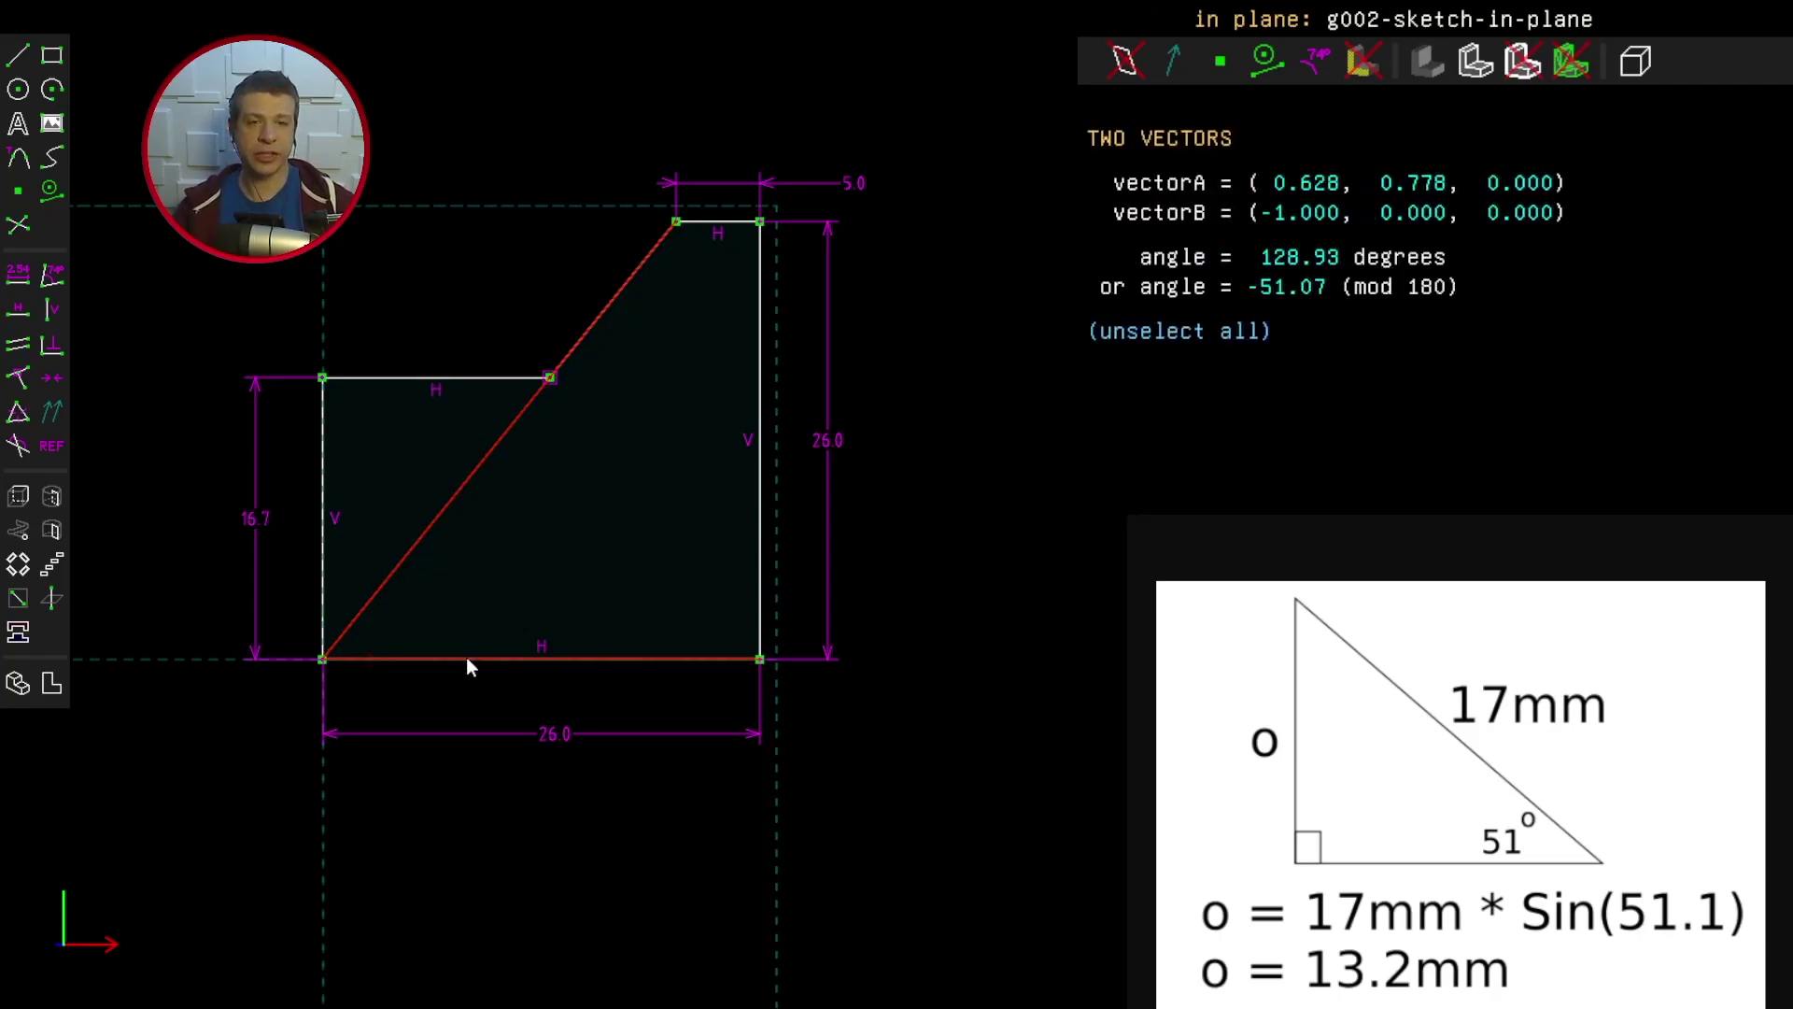
{"action": "left_click", "coordinate": [51, 286]}
{"action": "left_click_drag", "start_coordinate": [294, 673], "coordinate": [457, 608]}
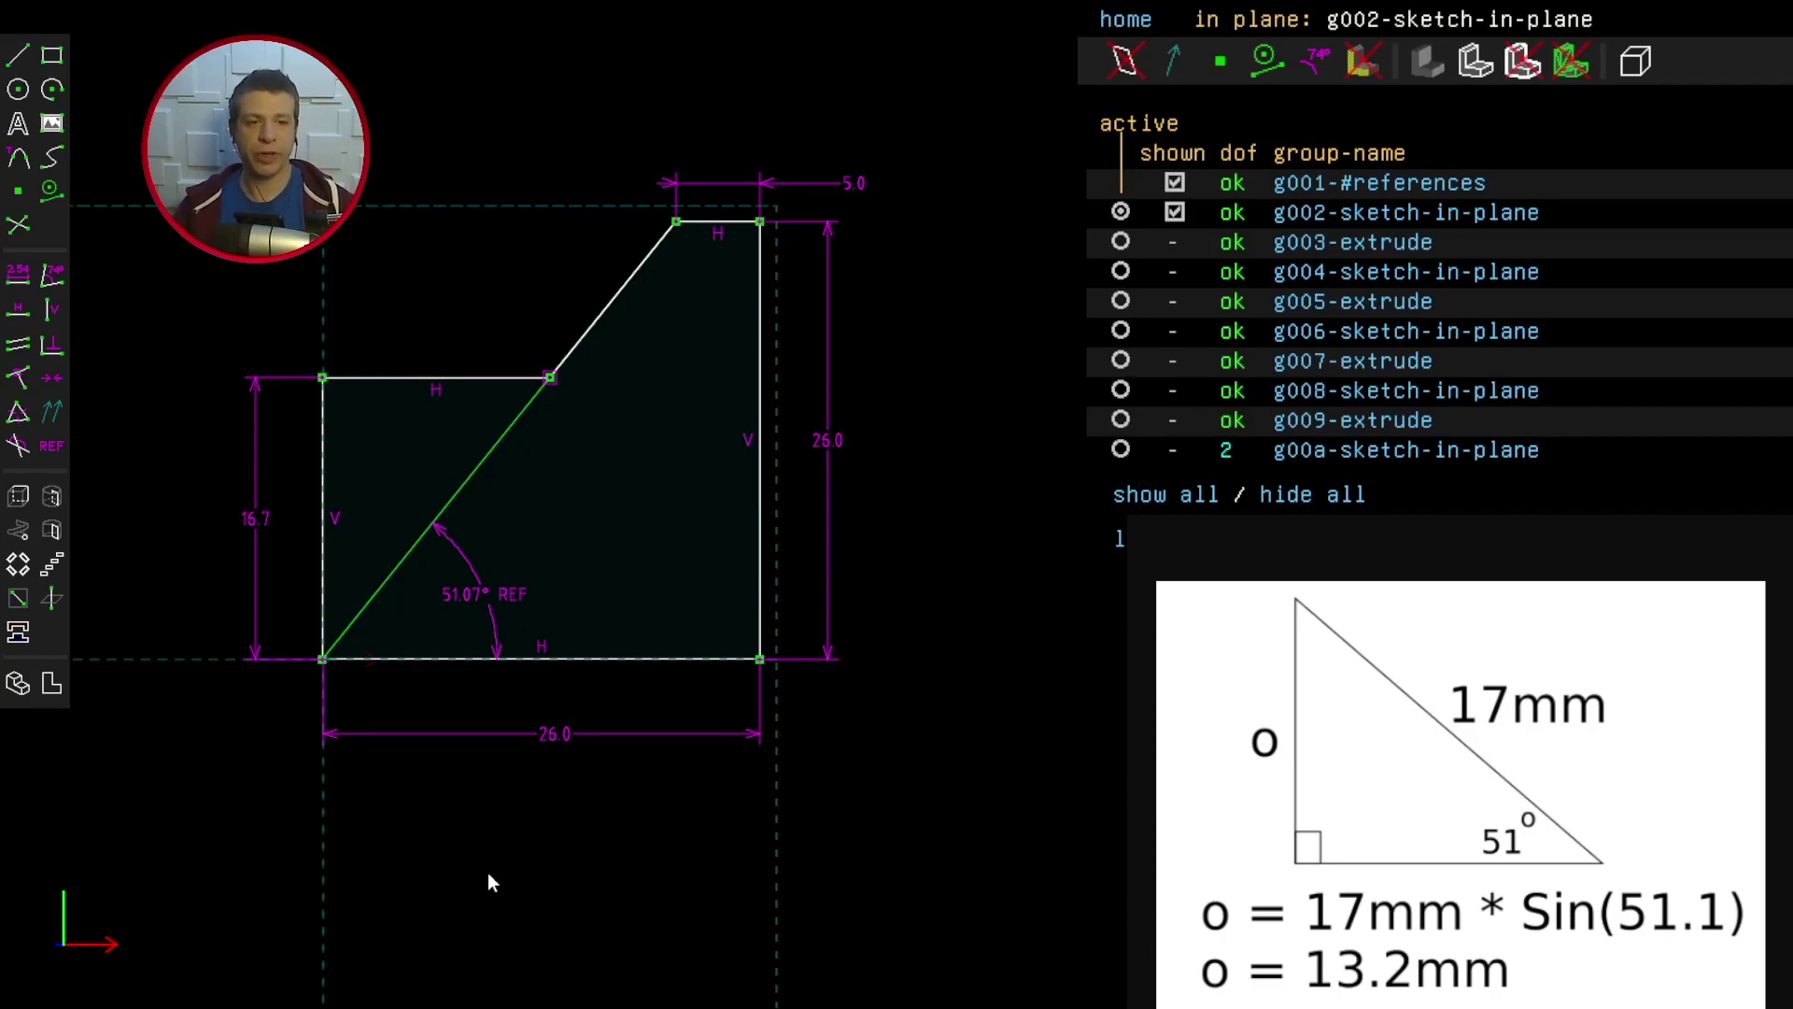
{"action": "left_click", "coordinate": [1120, 449]}
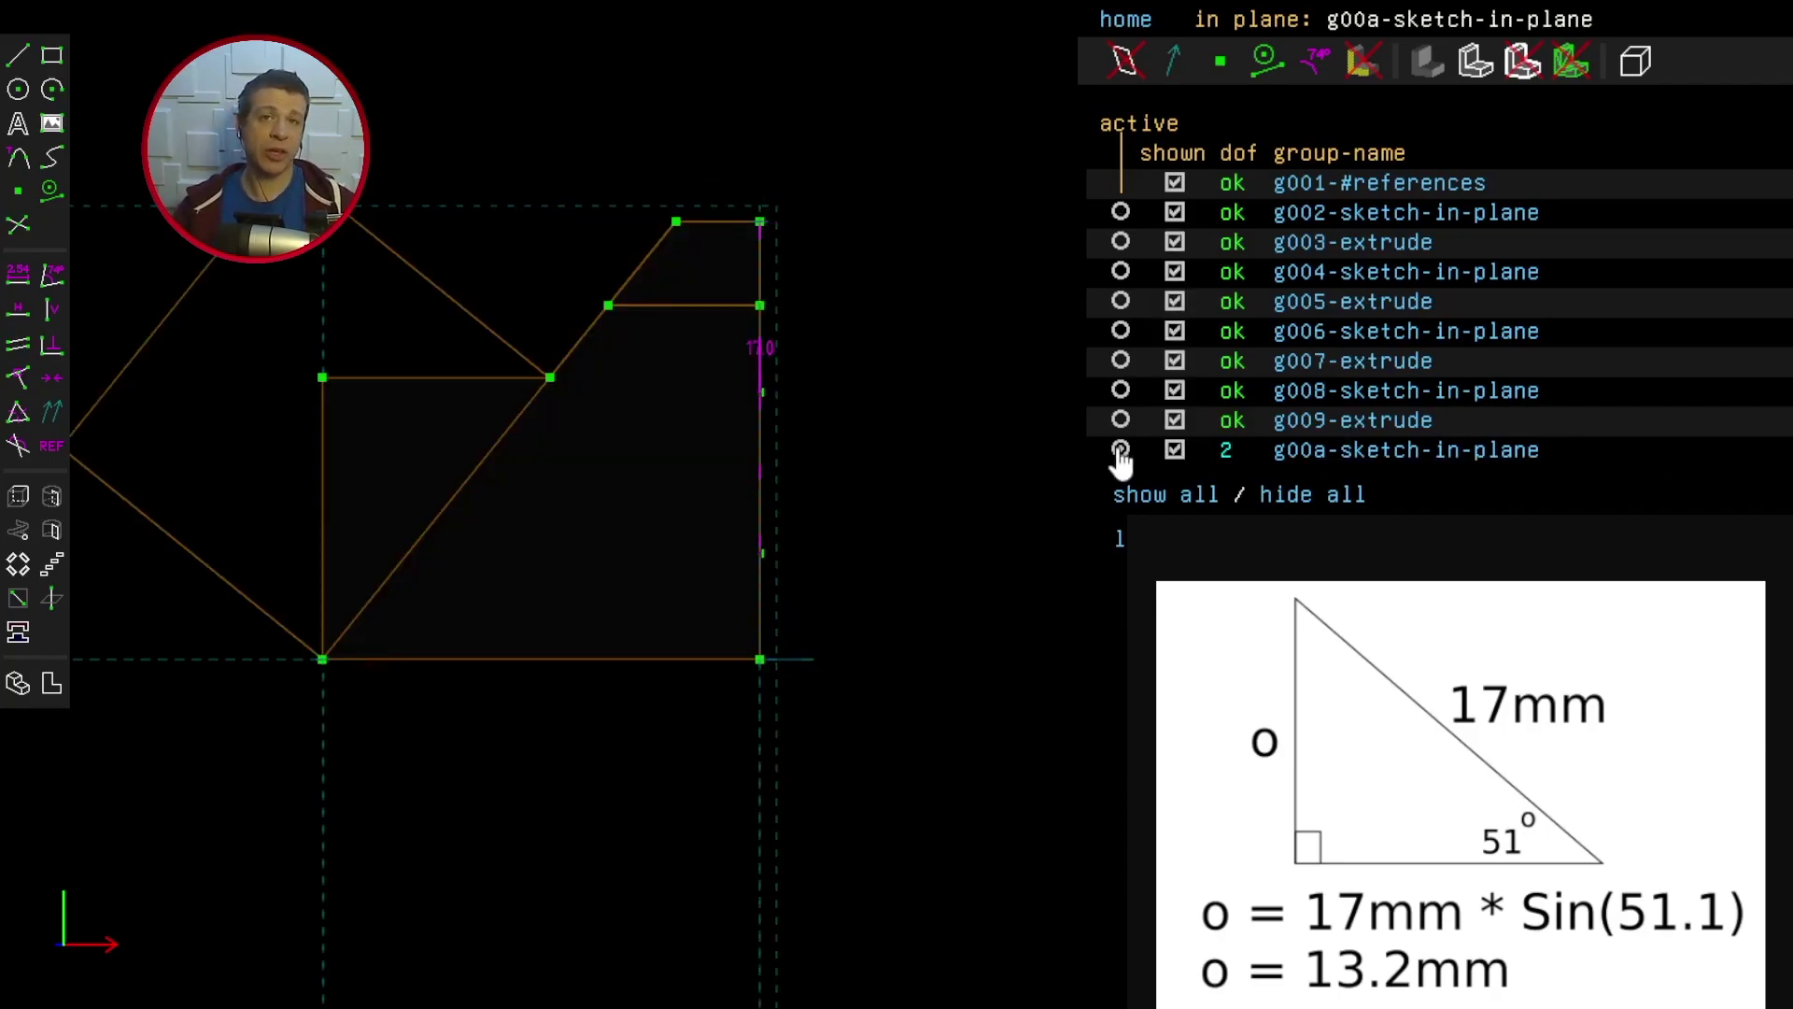
Step: Set the rectangle's left edge to 13.2 and move the rectangle higher on the face
{"action": "key", "text": "w"}
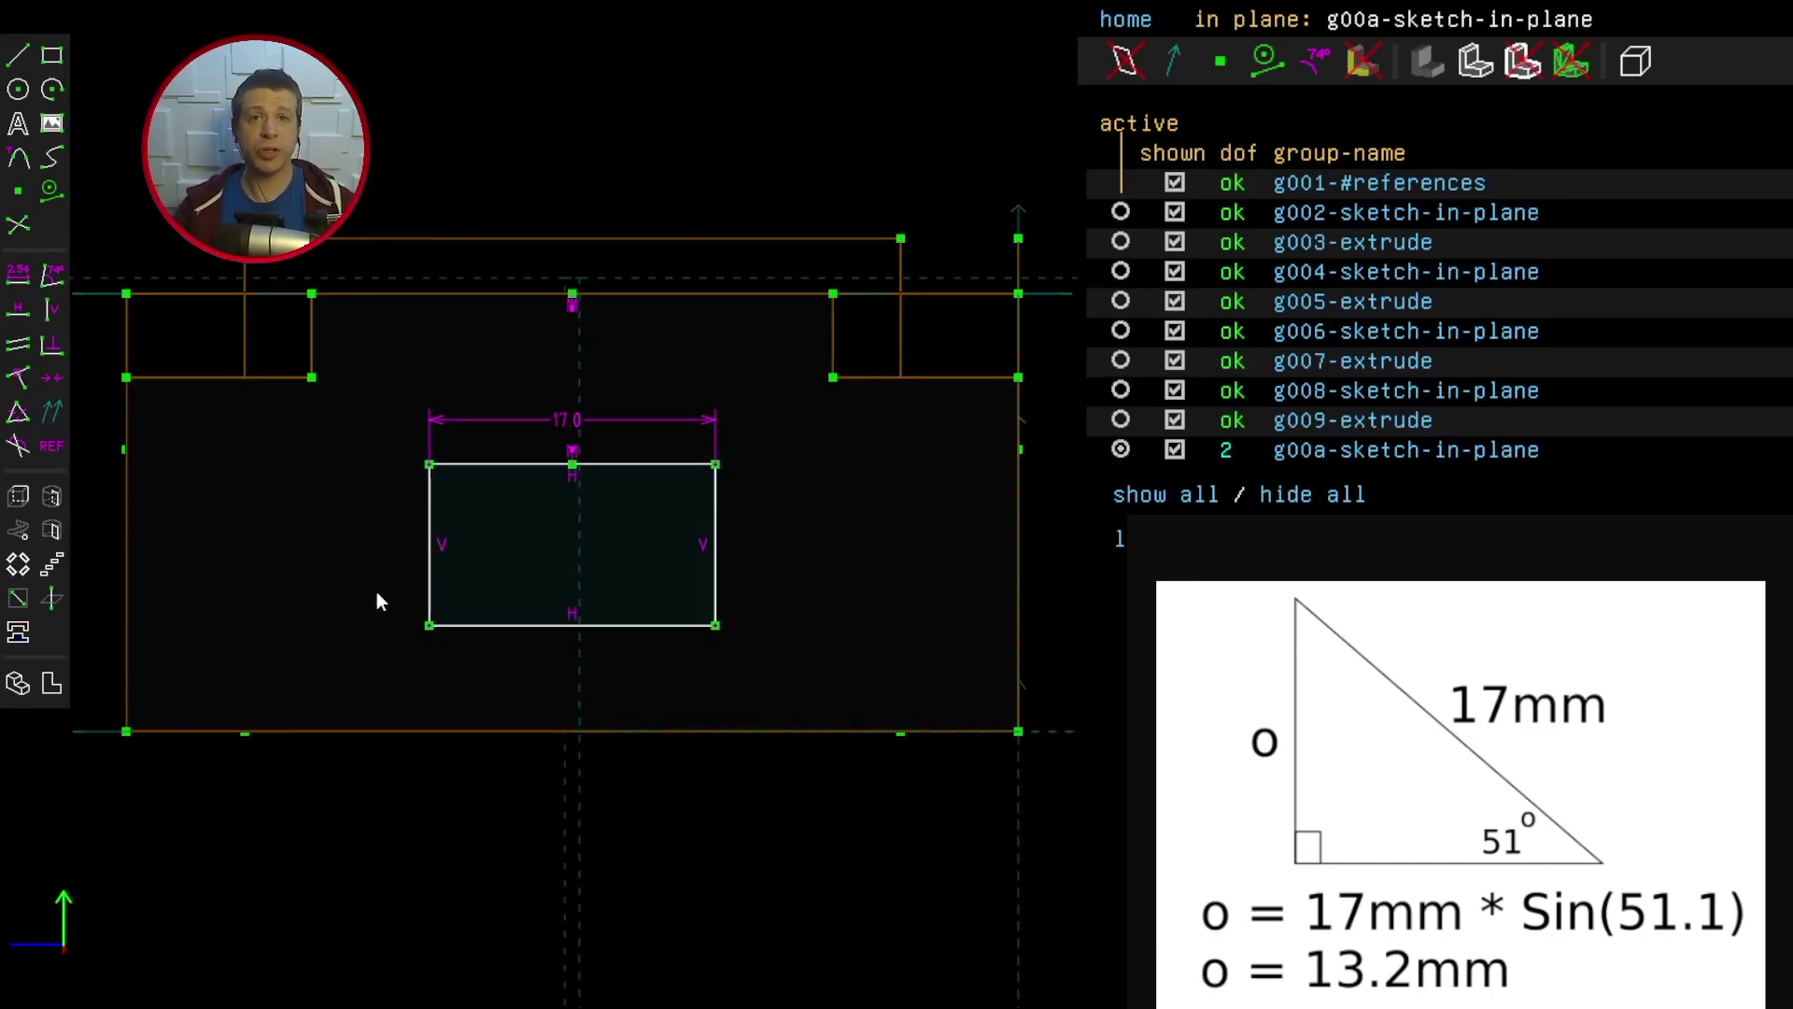
{"action": "left_click", "coordinate": [427, 559]}
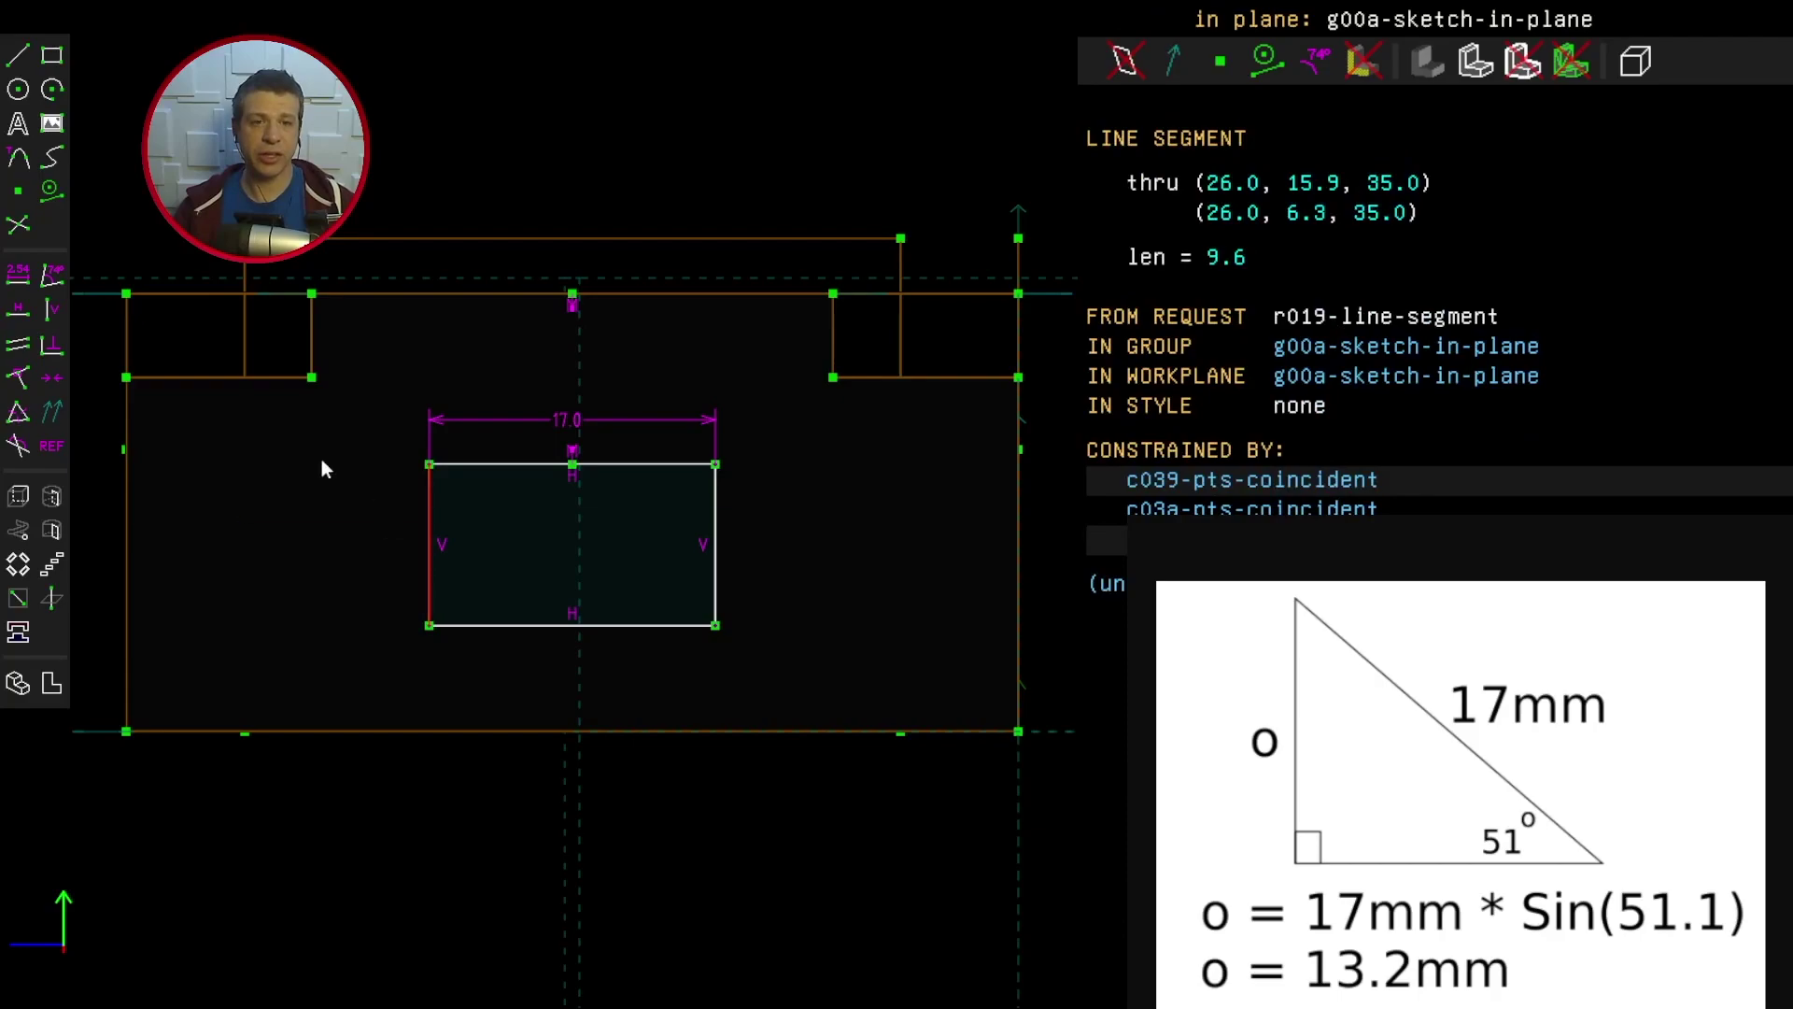
{"action": "type", "text": "d13.2"}
{"action": "key", "text": "Return"}
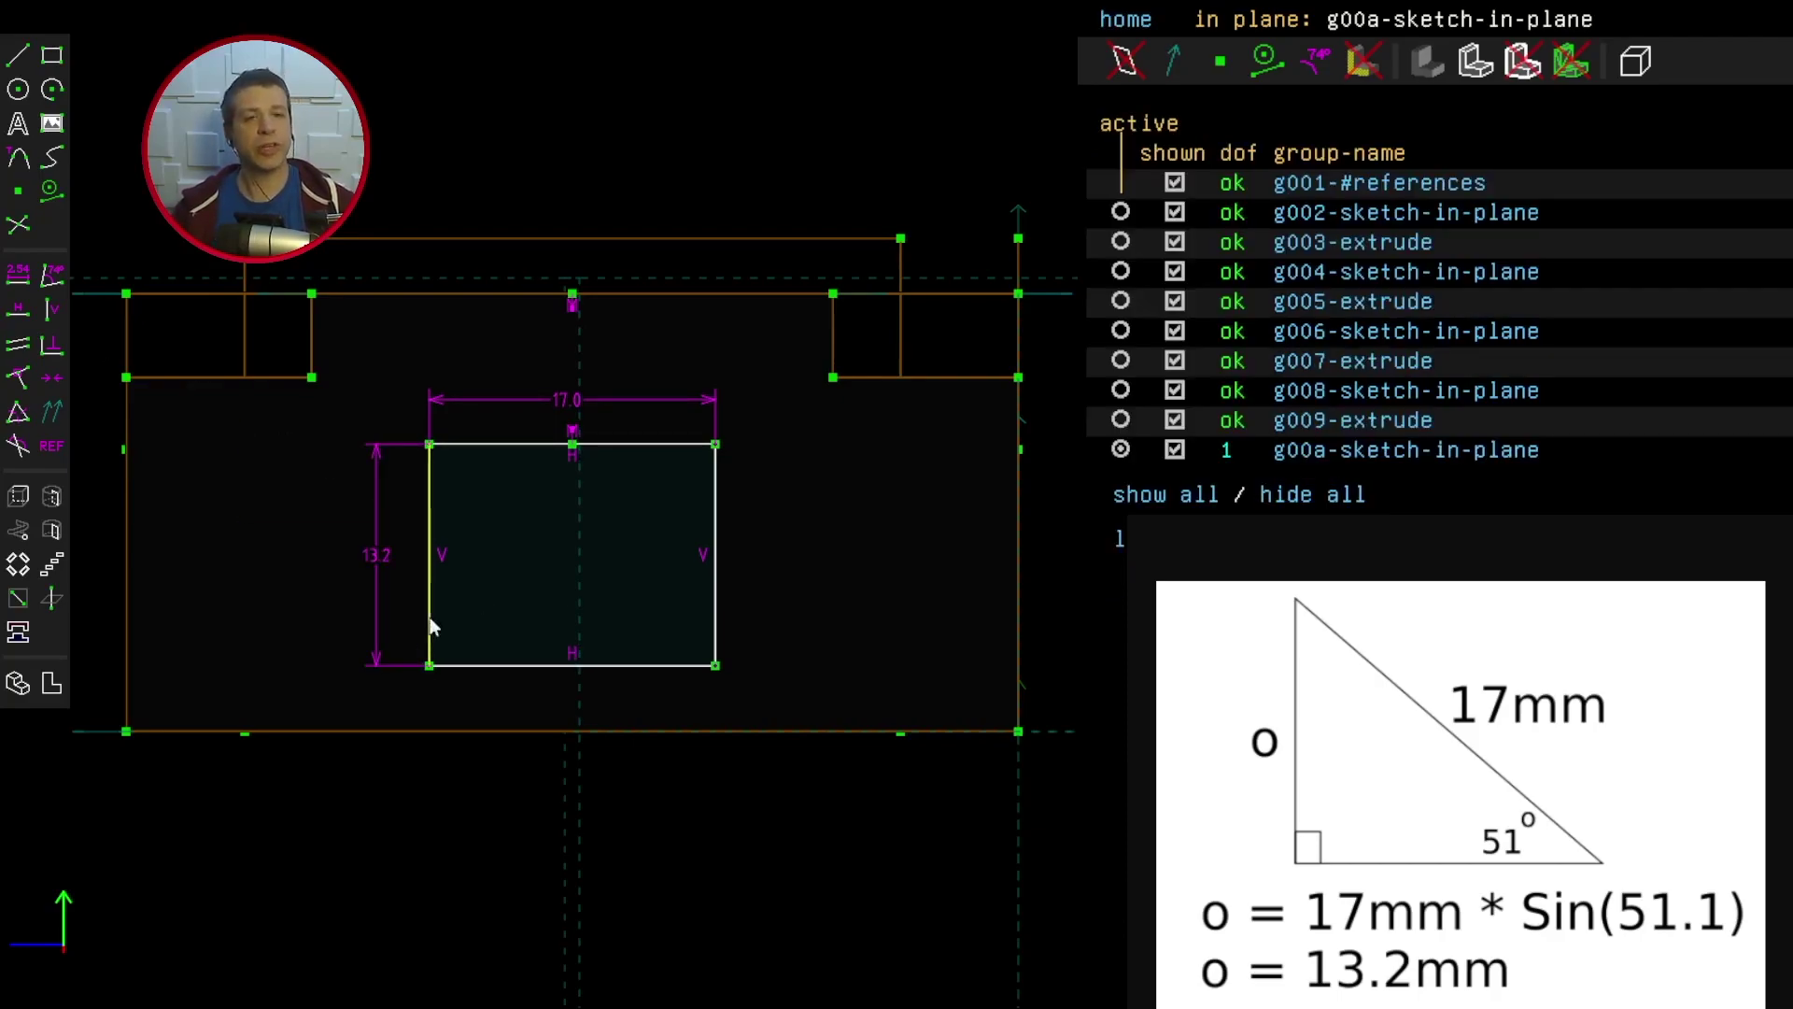
{"action": "mouse_move", "coordinate": [424, 525]}
{"action": "left_mouse_down"}
{"action": "mouse_move", "coordinate": [419, 553]}
{"action": "mouse_move", "coordinate": [424, 491]}
{"action": "left_mouse_up"}
{"action": "mouse_move", "coordinate": [473, 412]}
{"action": "left_mouse_down"}
{"action": "mouse_move", "coordinate": [472, 387]}
{"action": "mouse_move", "coordinate": [478, 401]}
{"action": "left_mouse_up"}
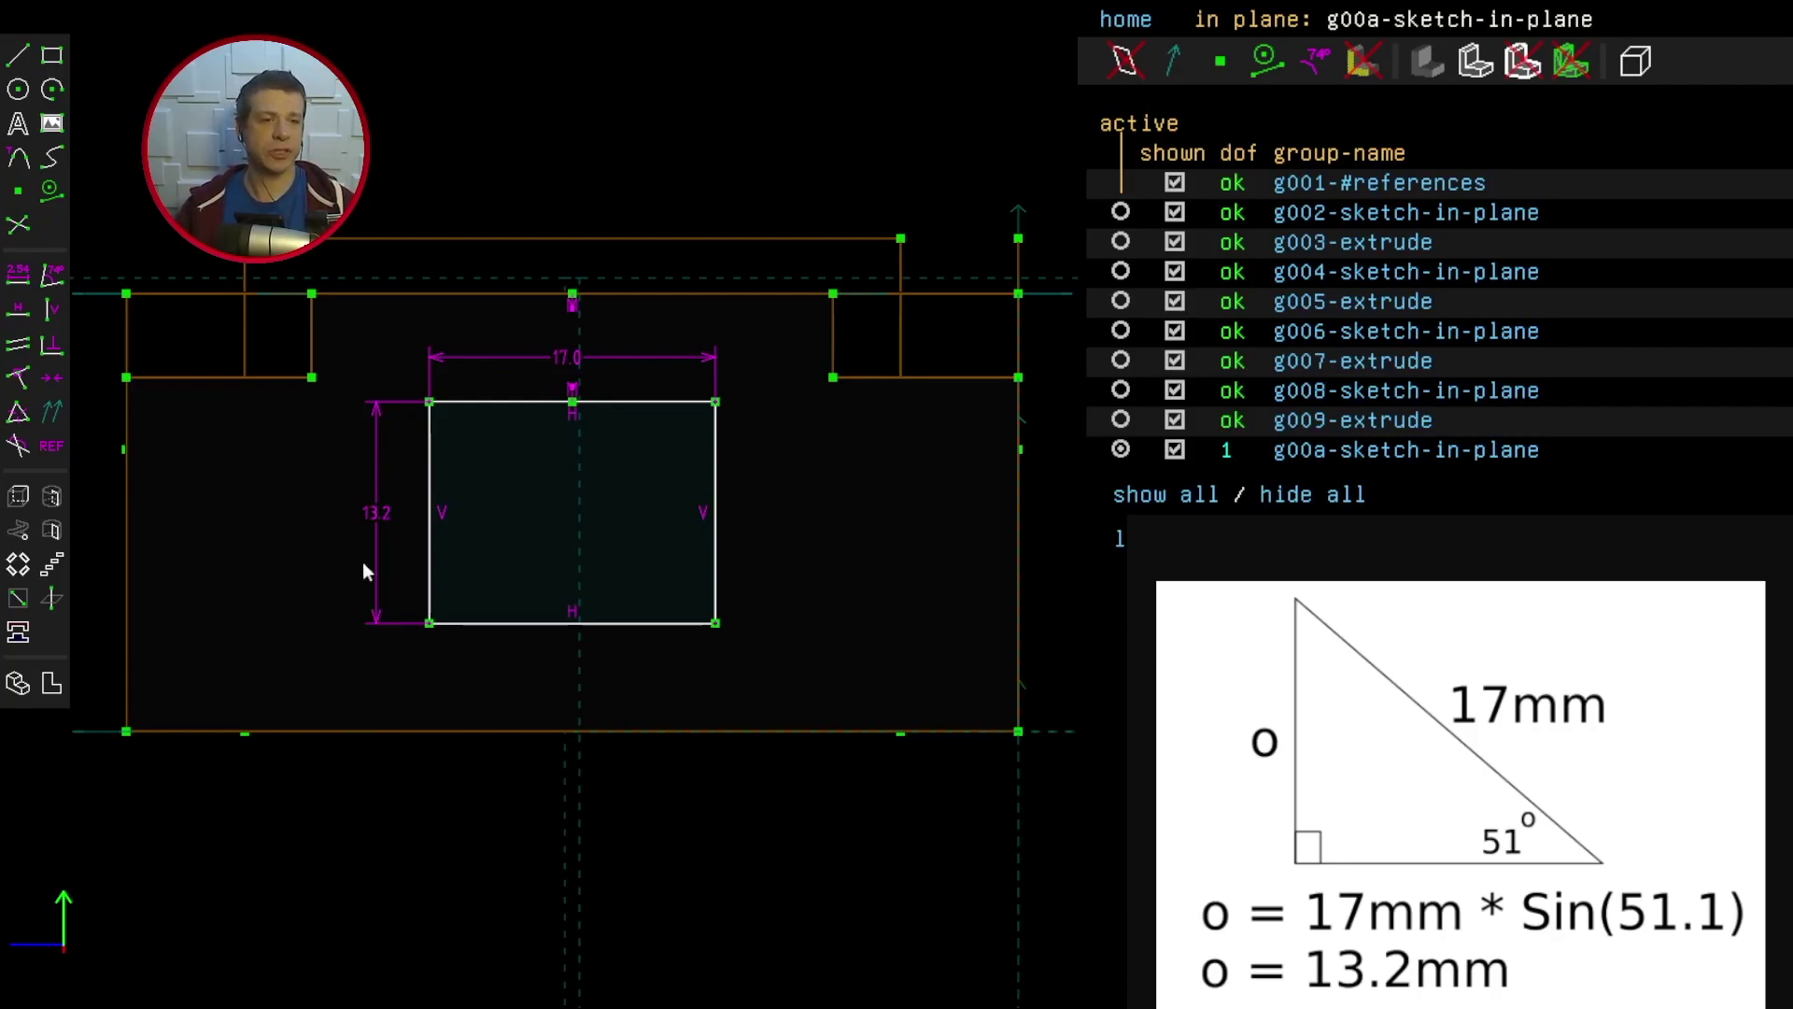
Step: Dimension the top-left corner 18.7 from the face's bottom edge and extrude the rectangle
{"action": "left_click", "coordinate": [429, 403]}
{"action": "left_click", "coordinate": [445, 732]}
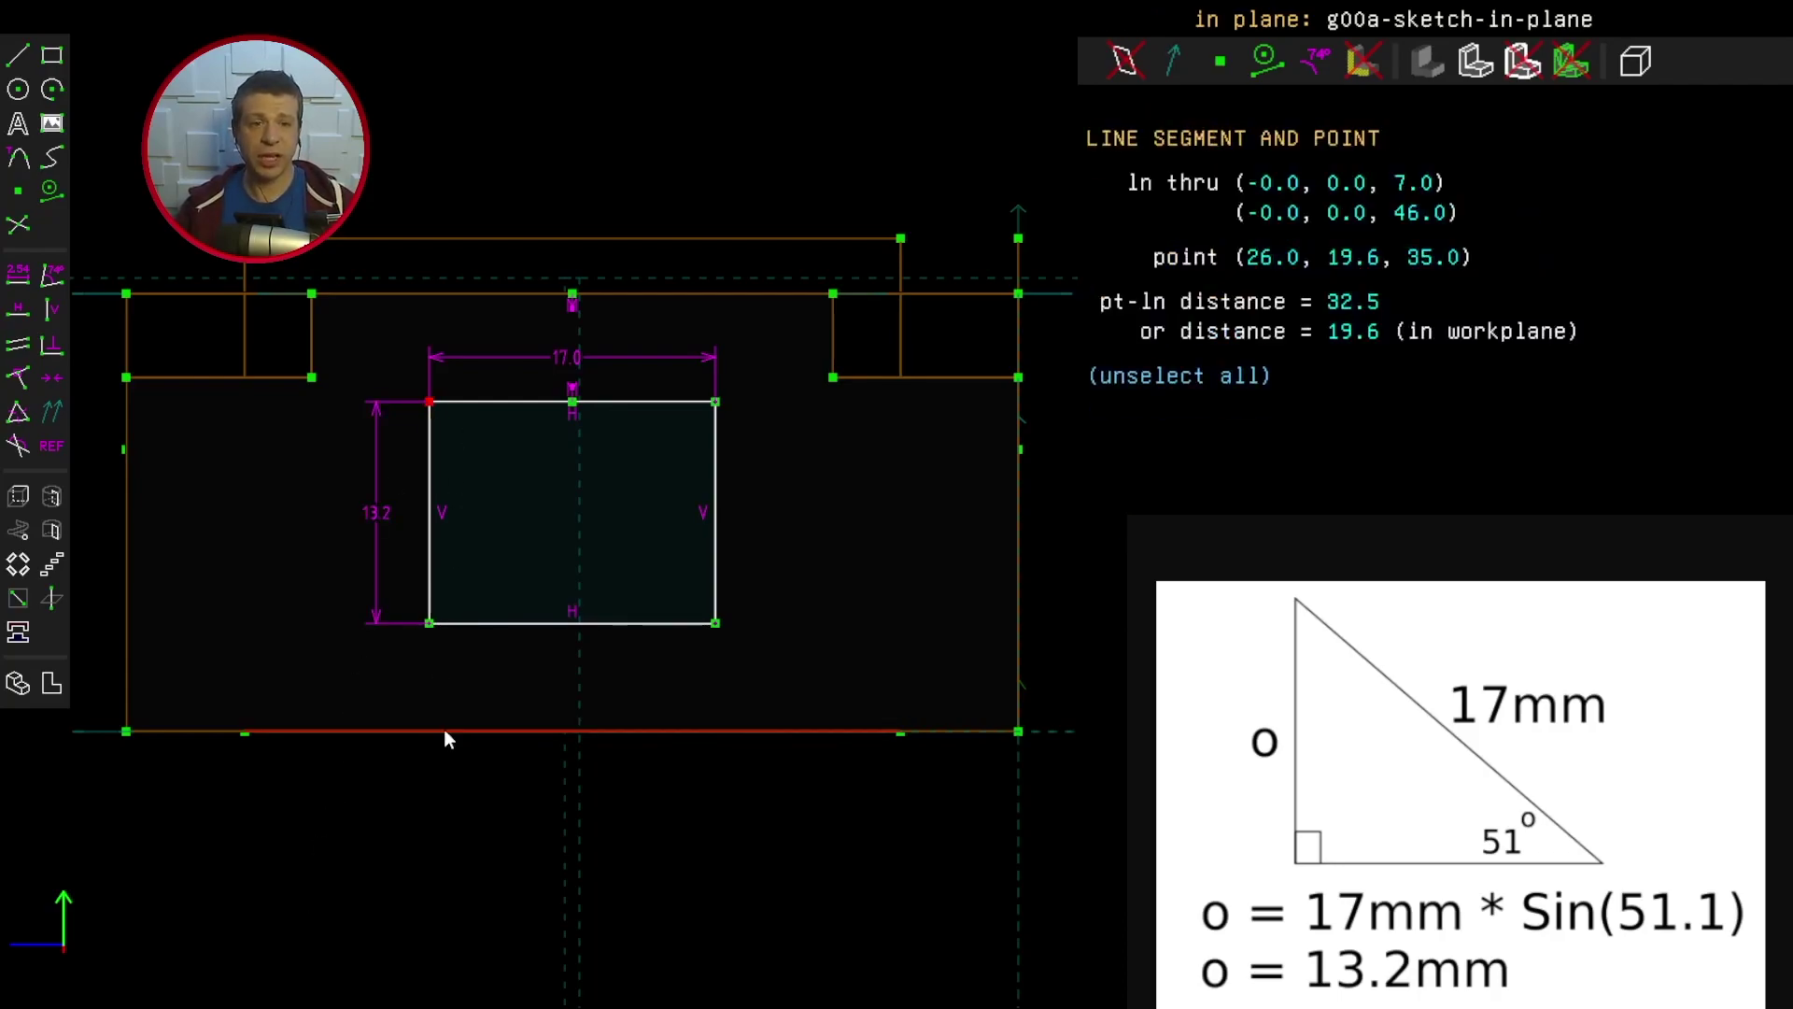
{"action": "left_click", "coordinate": [21, 280]}
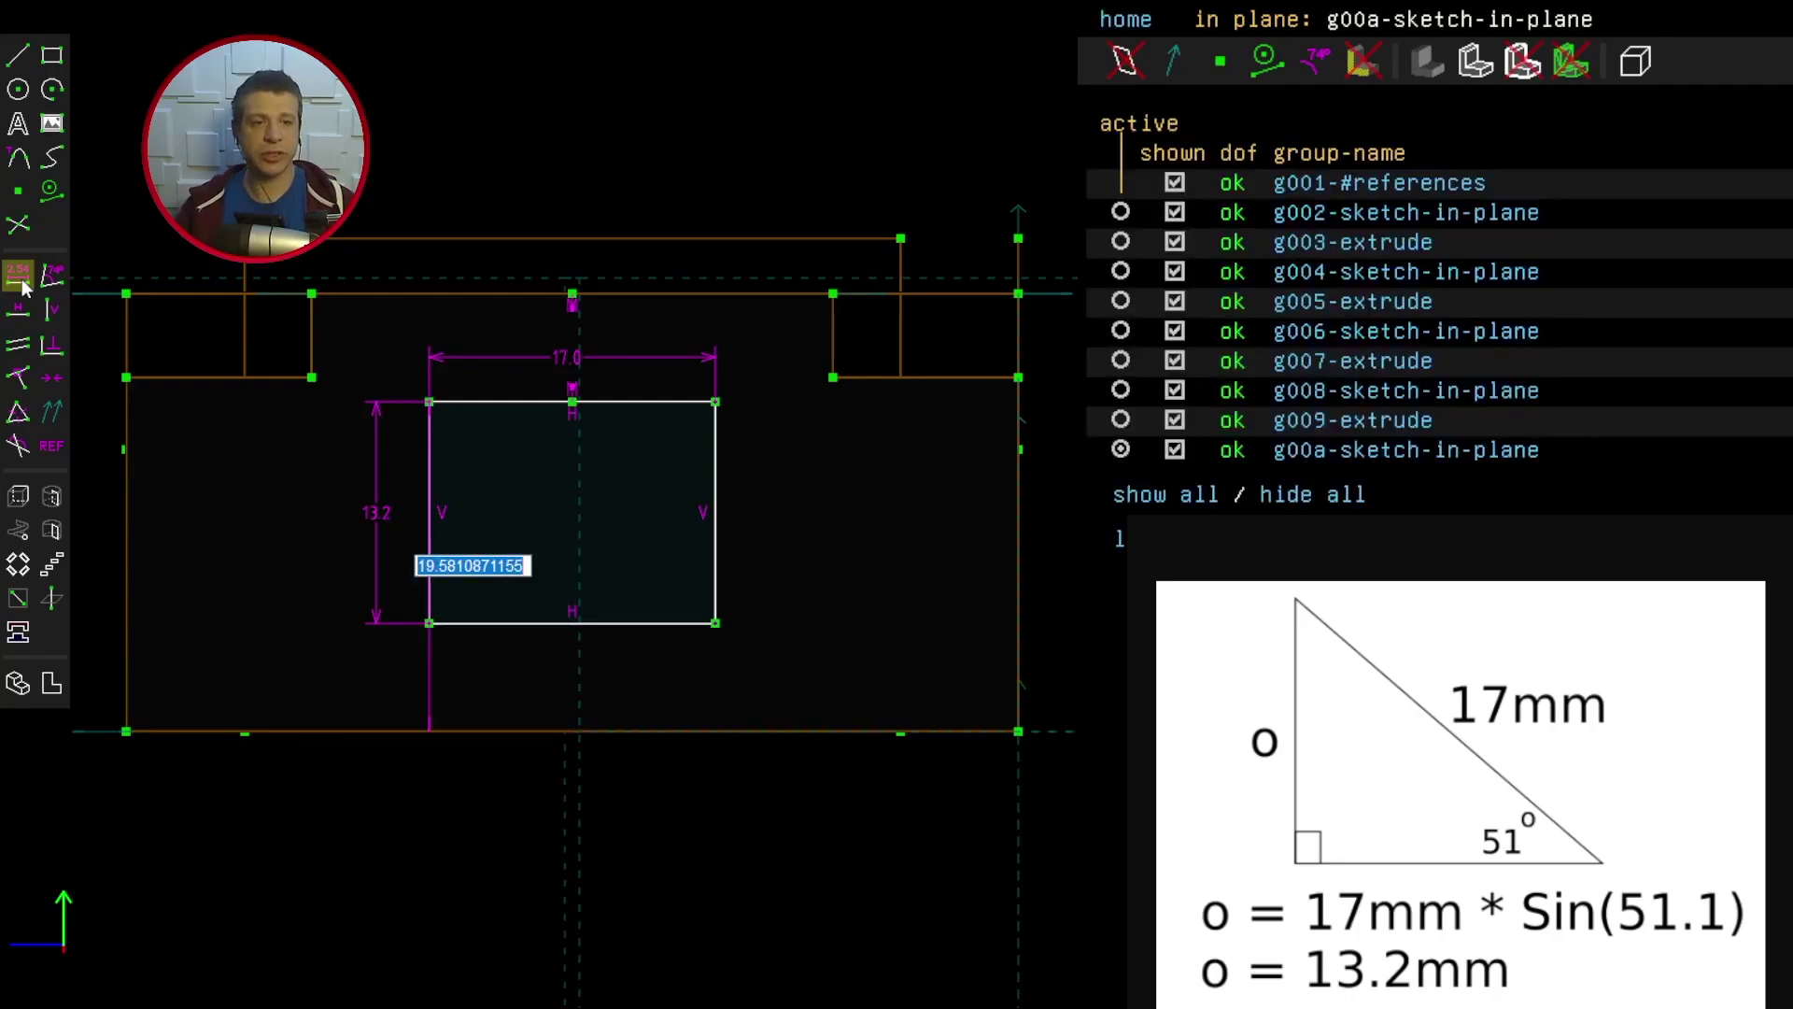
{"action": "type", "text": "18."}
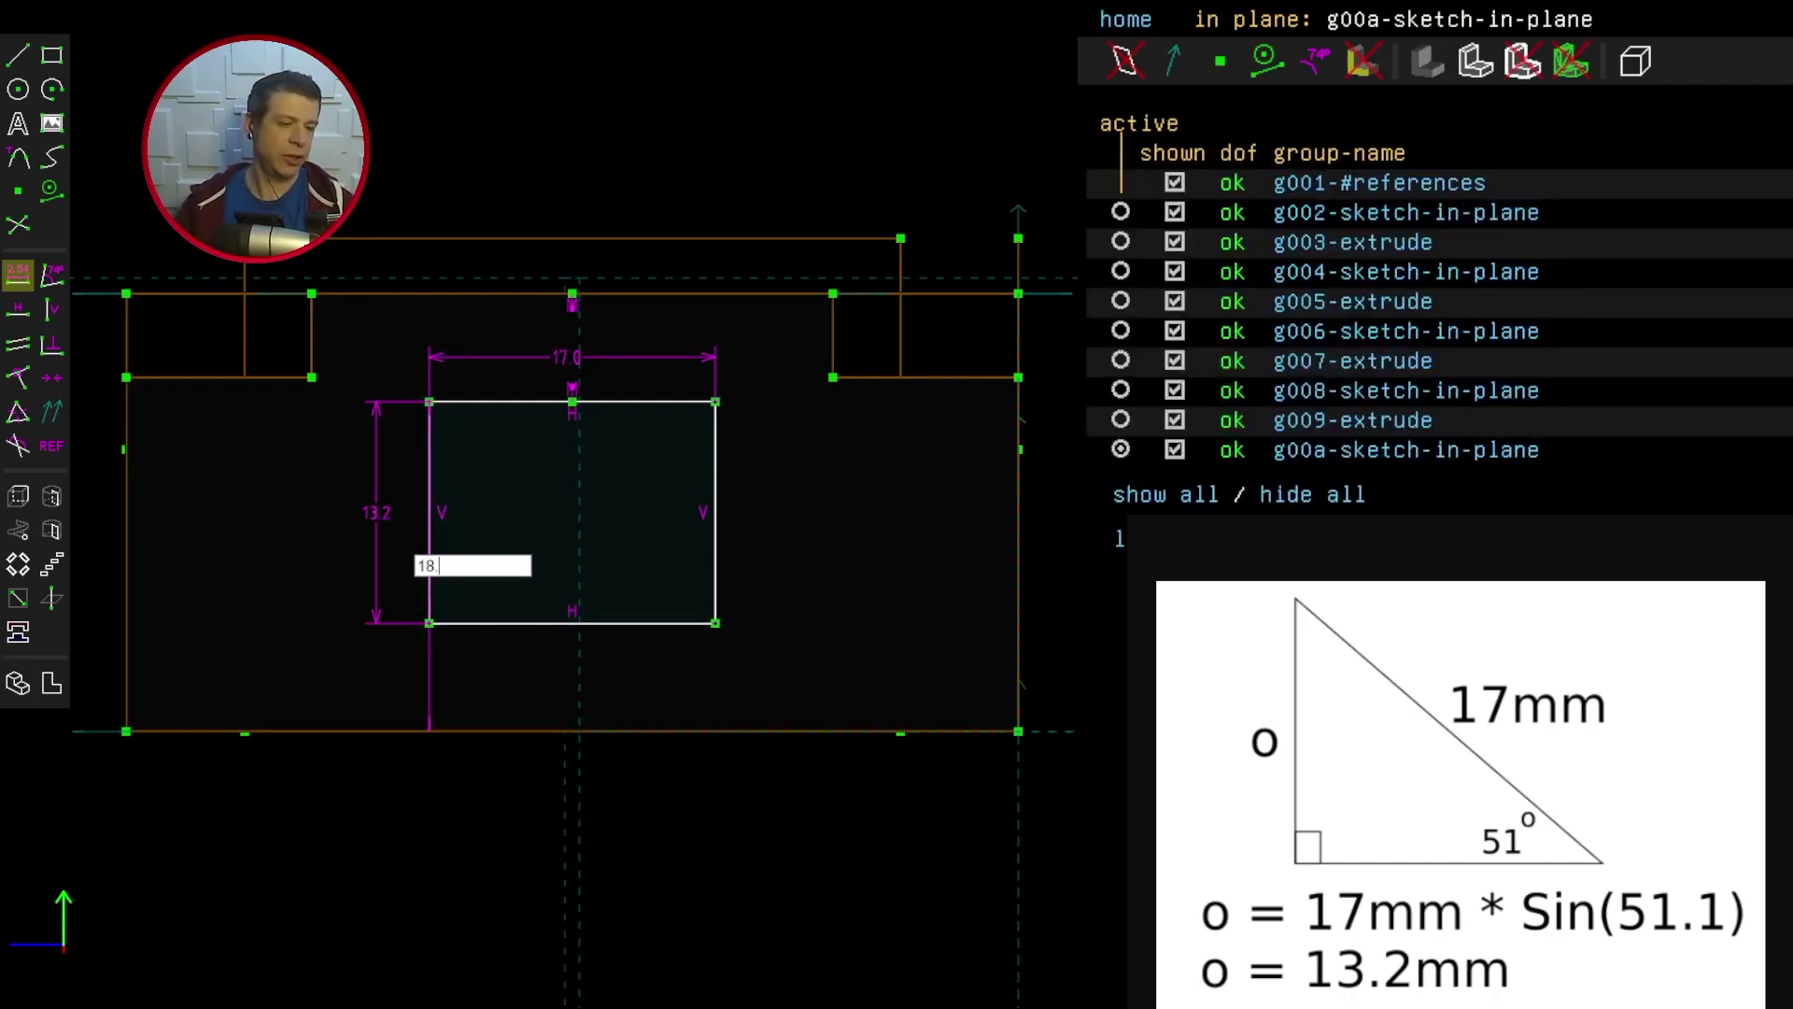
{"action": "type", "text": "7"}
{"action": "key", "text": "Return"}
{"action": "left_click_drag", "start_coordinate": [449, 570], "coordinate": [345, 575]}
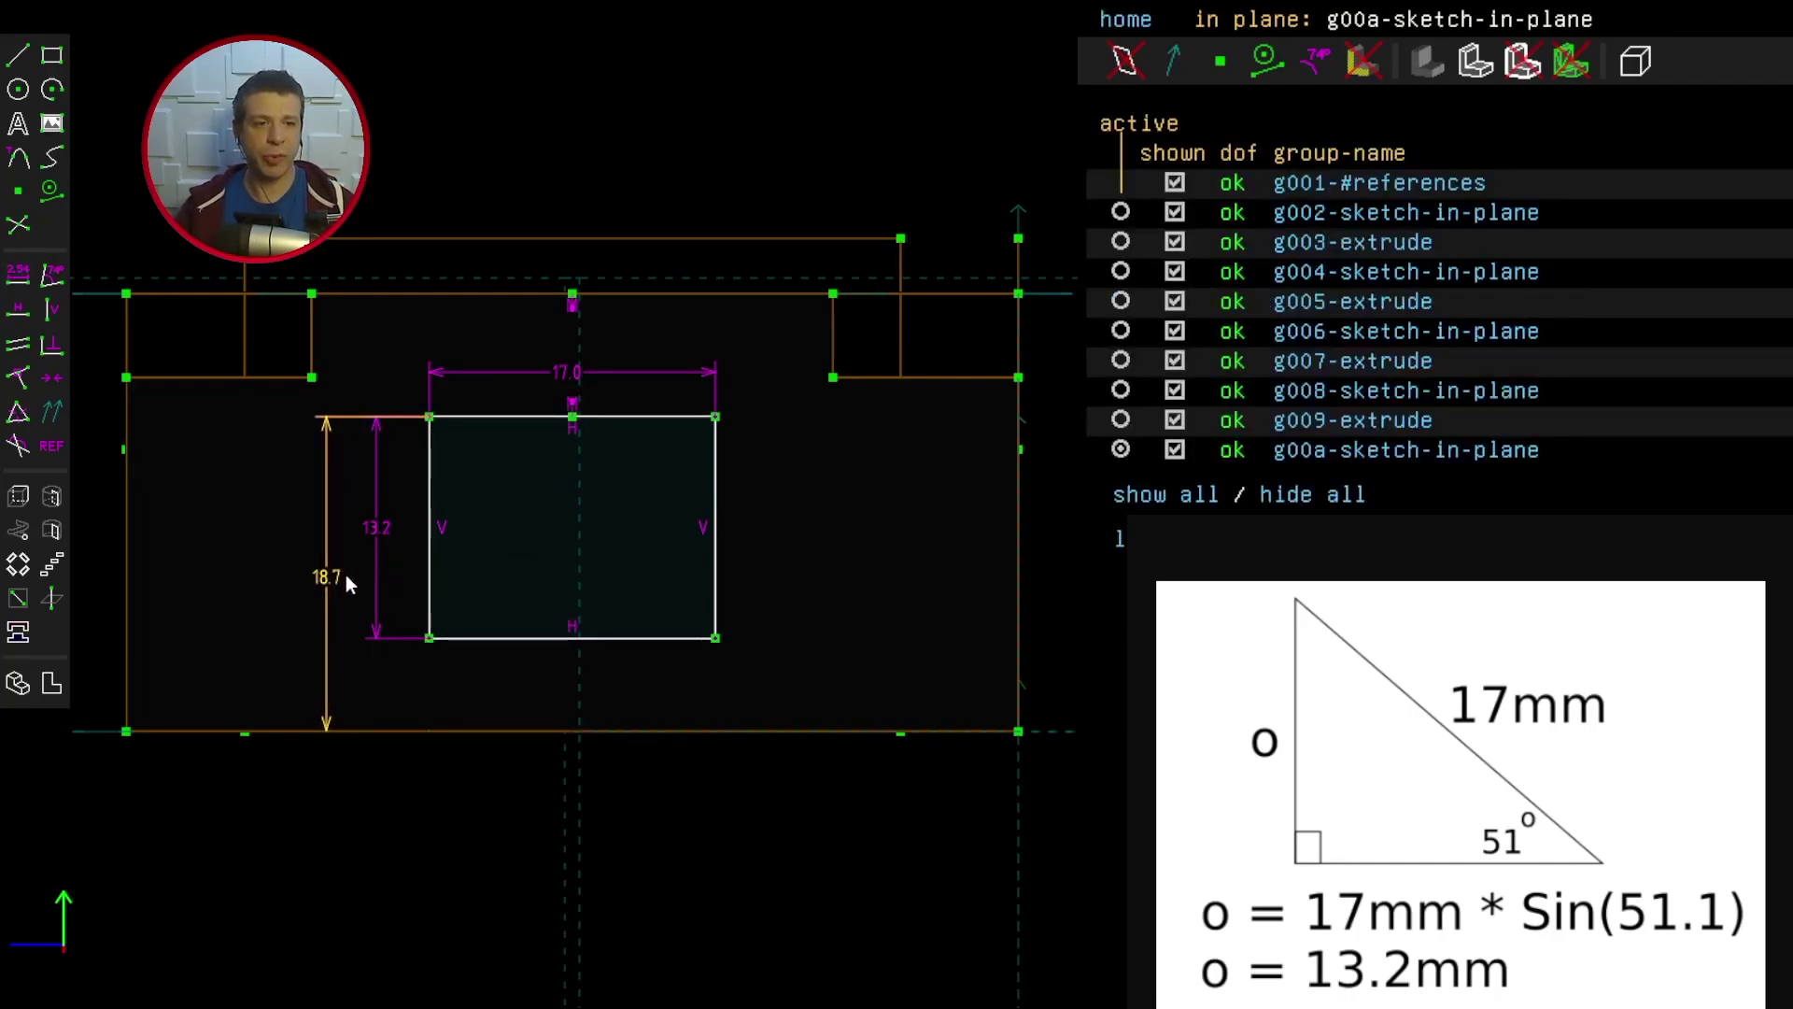
{"action": "left_click", "coordinate": [17, 498]}
Step: Make the extrusion a Difference cut ending on the slanted face via an On Point/Face constraint
{"action": "left_click", "coordinate": [1134, 316]}
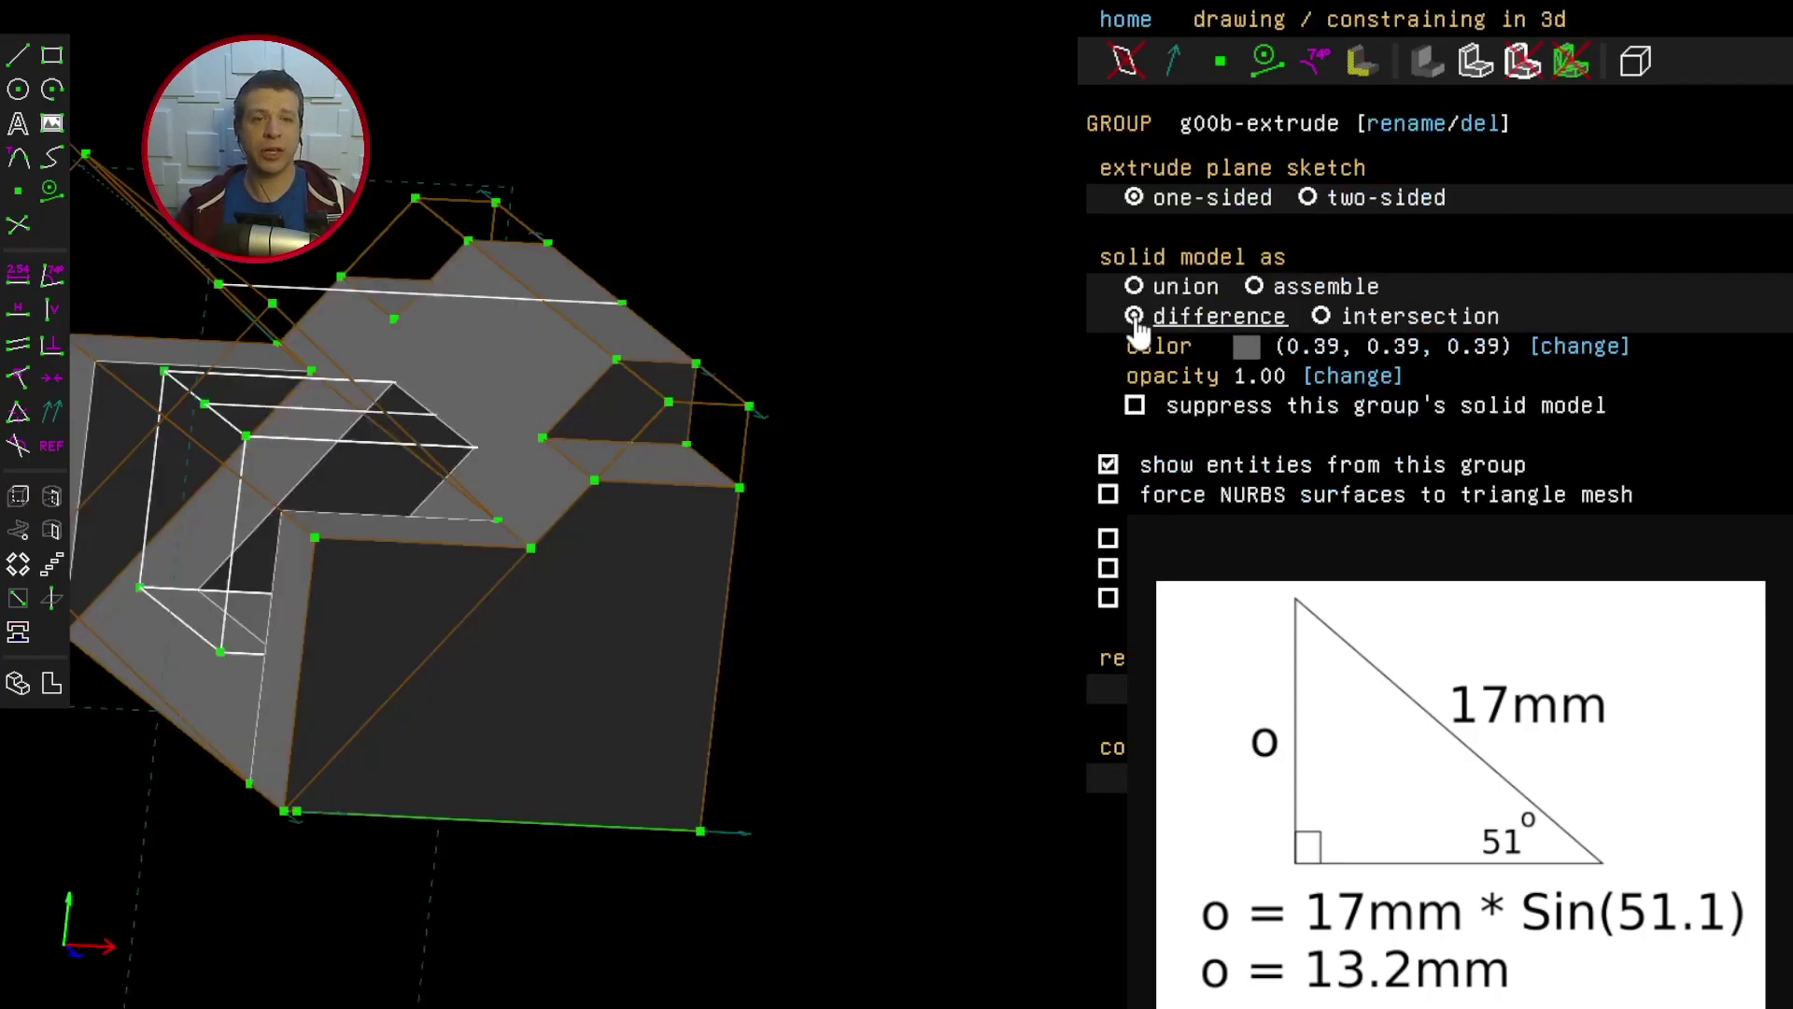
{"action": "middle_click_drag", "start_coordinate": [206, 845], "coordinate": [379, 758]}
{"action": "left_click", "coordinate": [379, 753]}
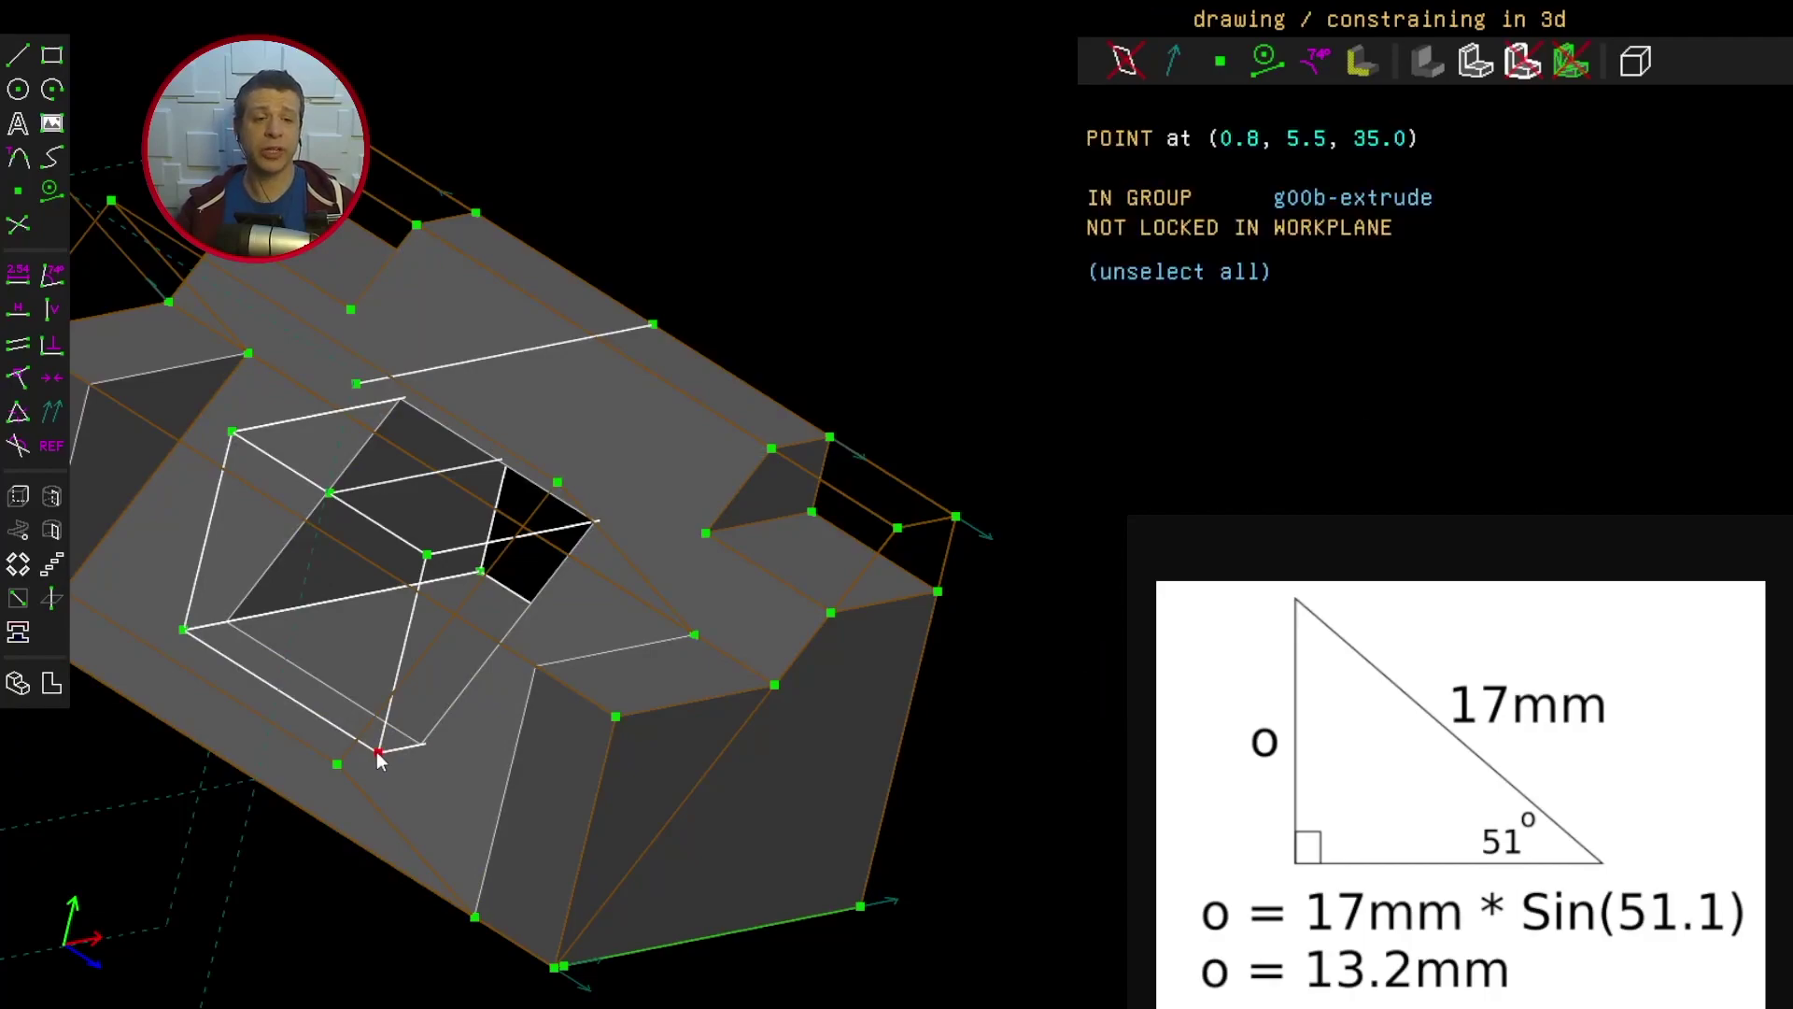
{"action": "left_click", "coordinate": [446, 772]}
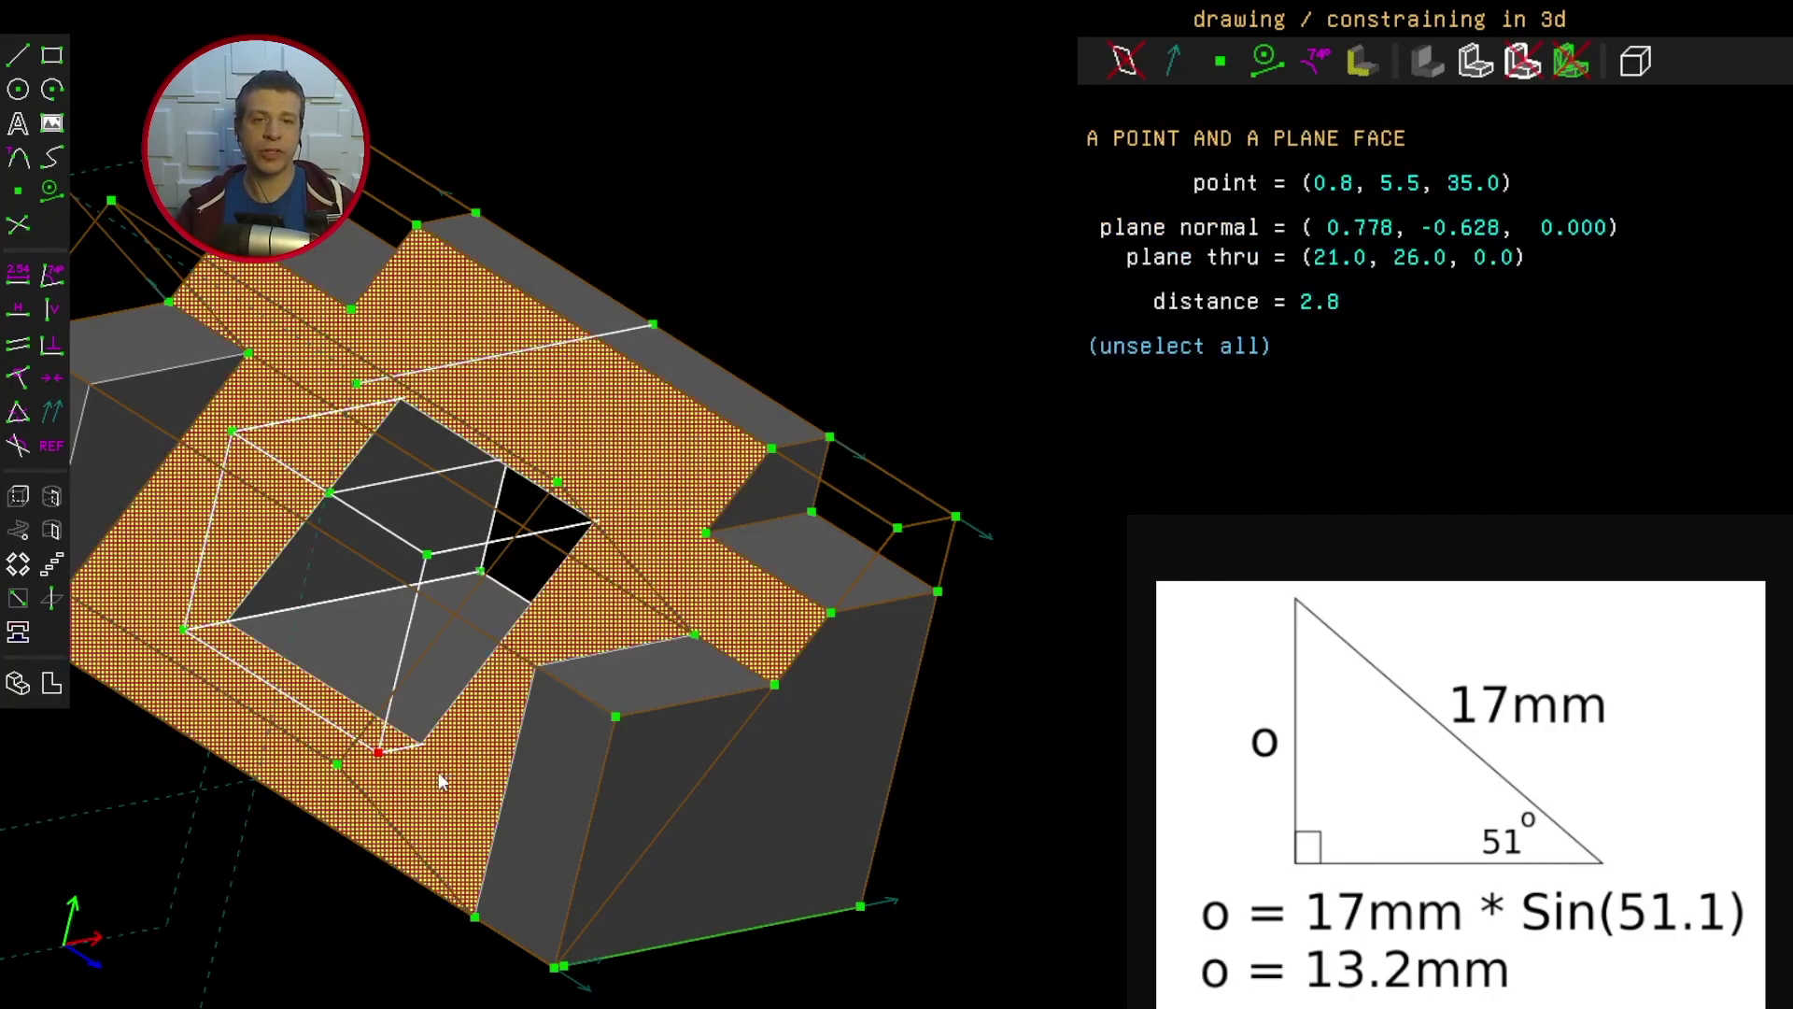
{"action": "left_click", "coordinate": [19, 378]}
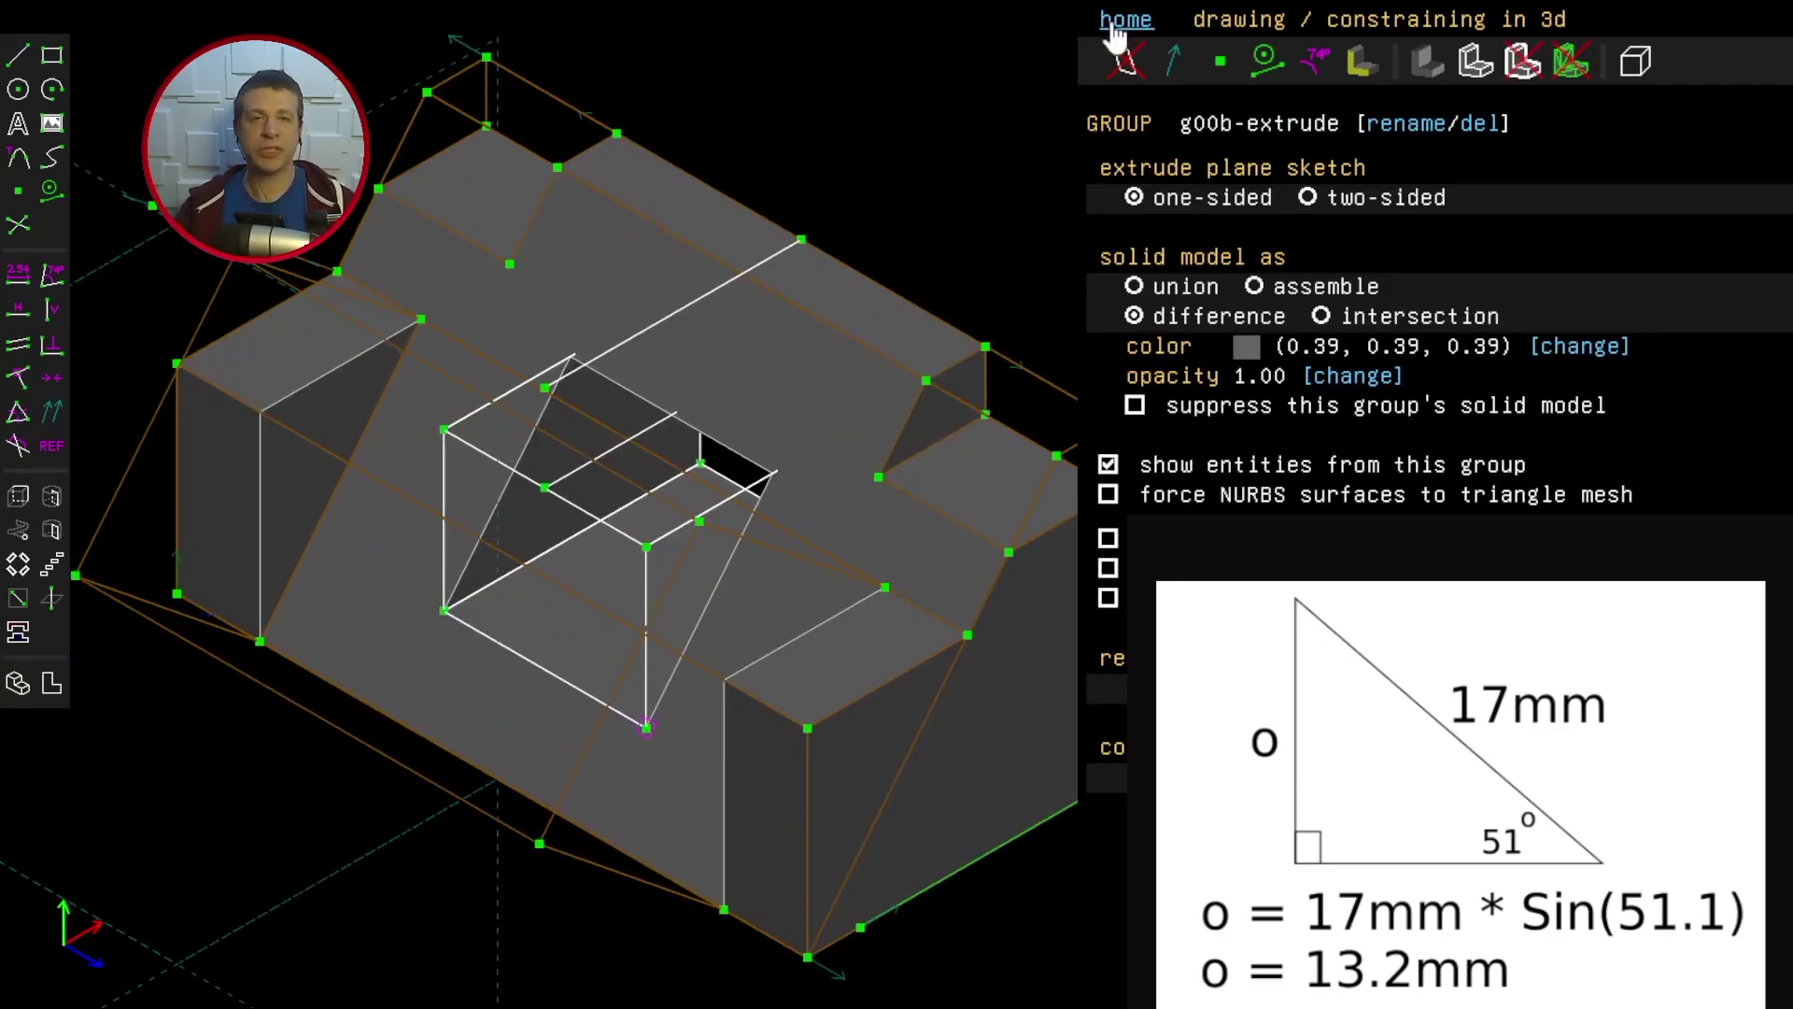
{"action": "left_click", "coordinate": [1123, 20]}
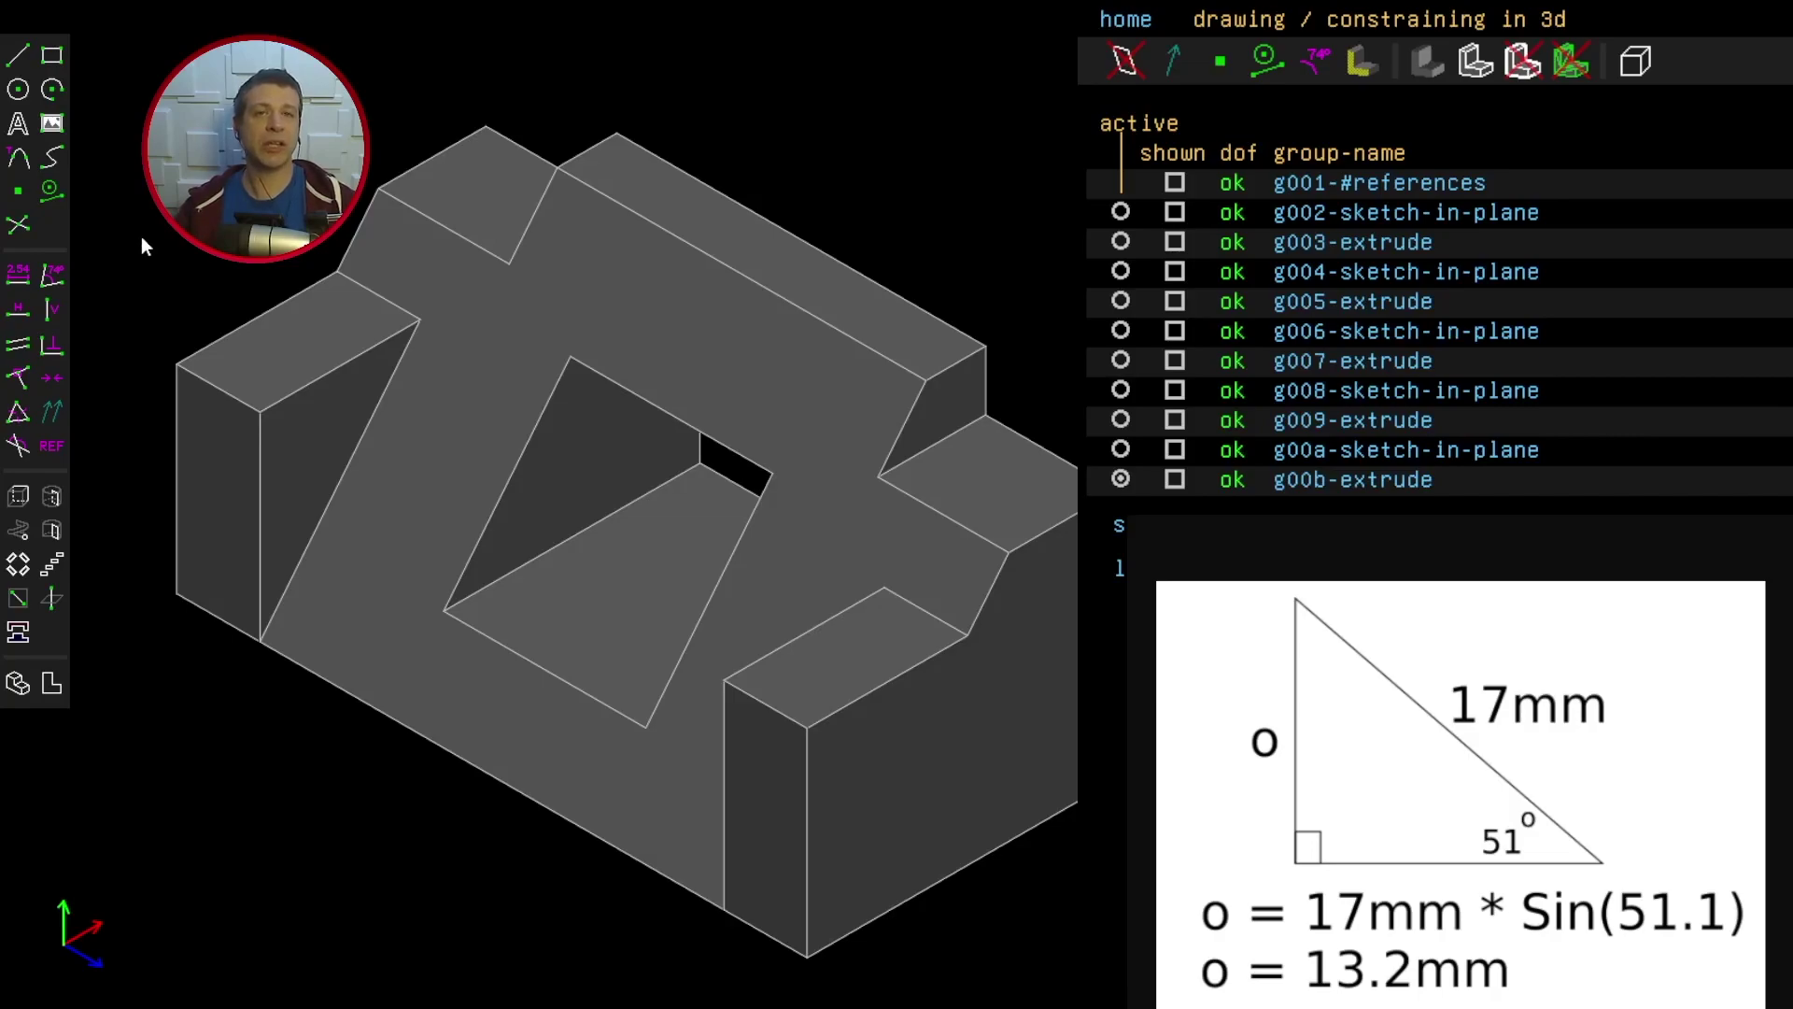
Step: Orbit the finished block and snap it to an isometric view
{"action": "middle_click_drag", "start_coordinate": [138, 234], "coordinate": [360, 856]}
{"action": "key", "text": "F3"}
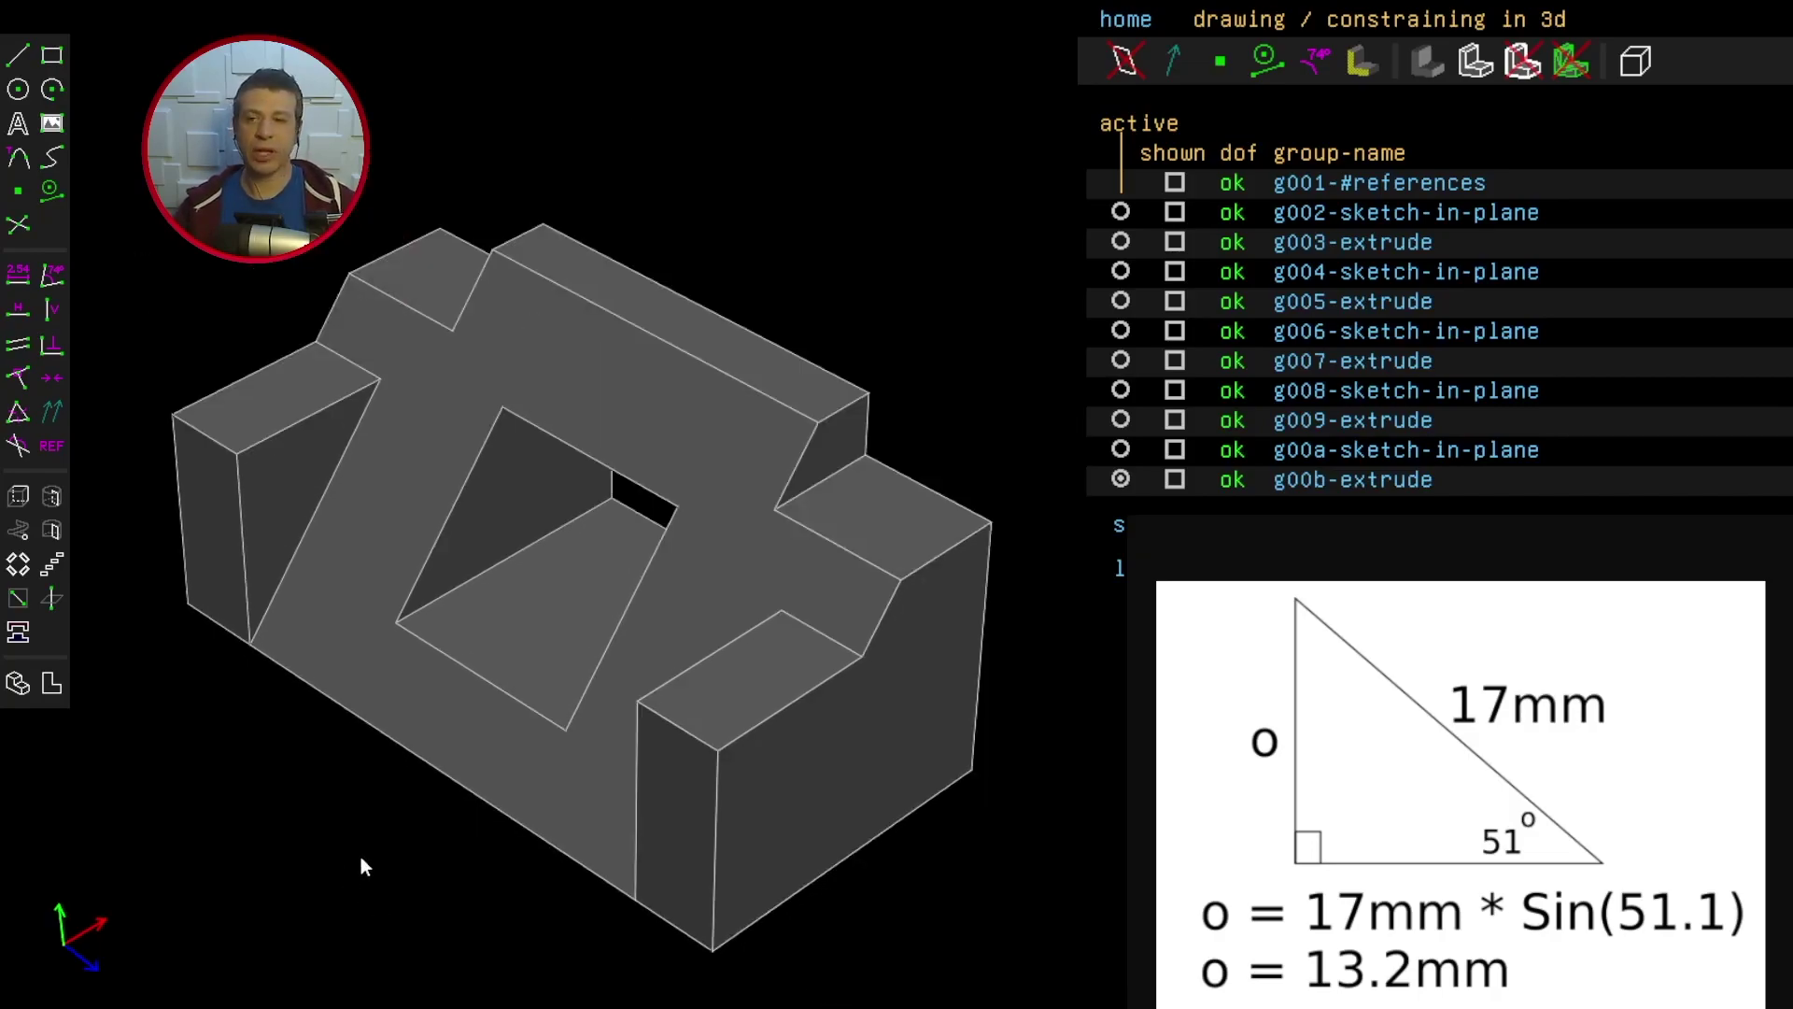